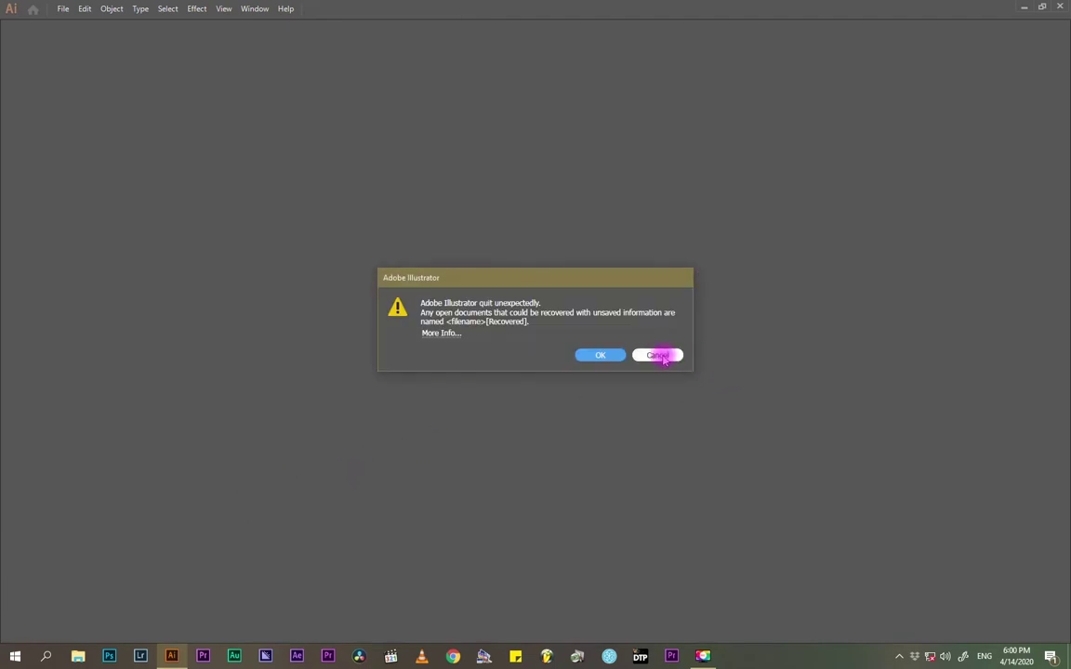
- Cancel the 'Adobe Illustrator quit unexpectedly' notice without recovering any files
click(663, 358)
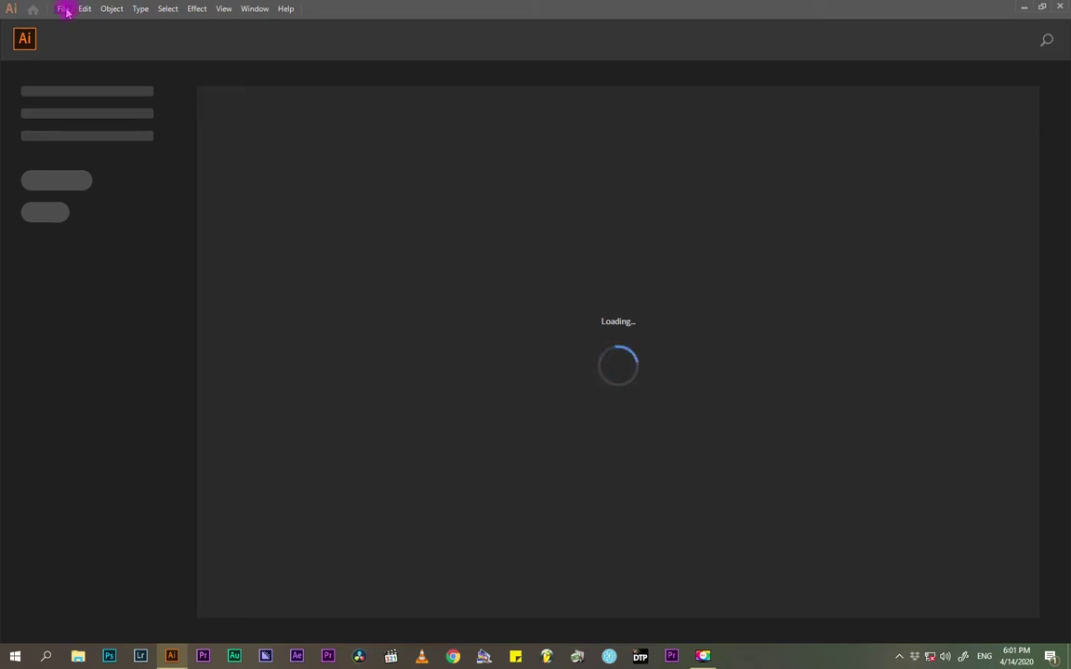
- Start a new document from File > New to show the A4 and HDV/HDTV 1080 presets
click(63, 9)
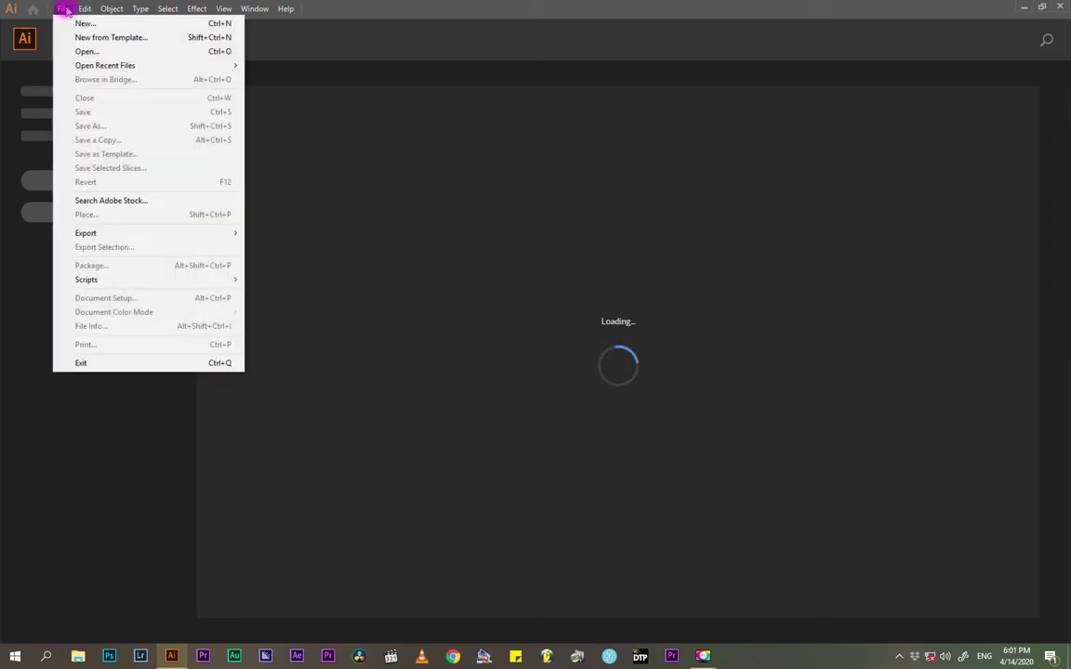
click(65, 10)
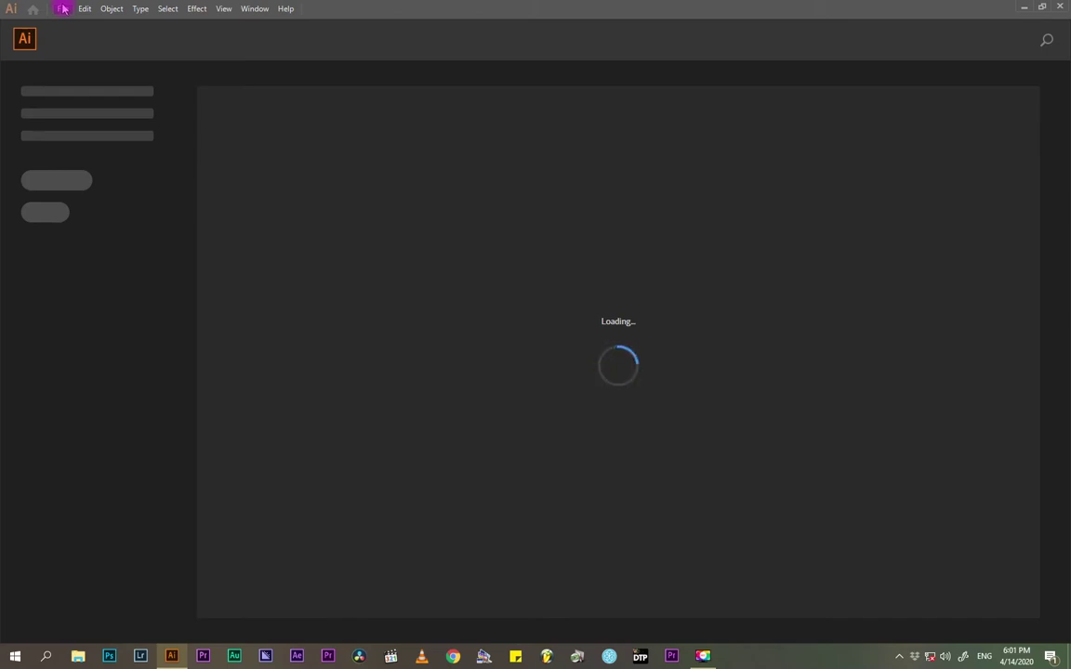
click(63, 9)
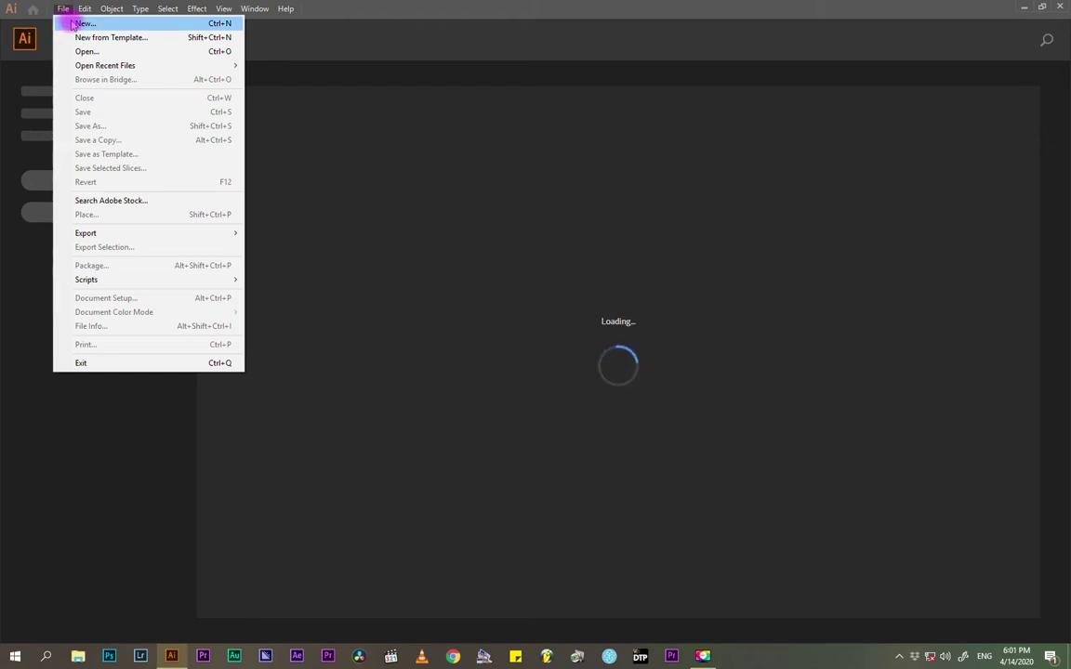
click(81, 23)
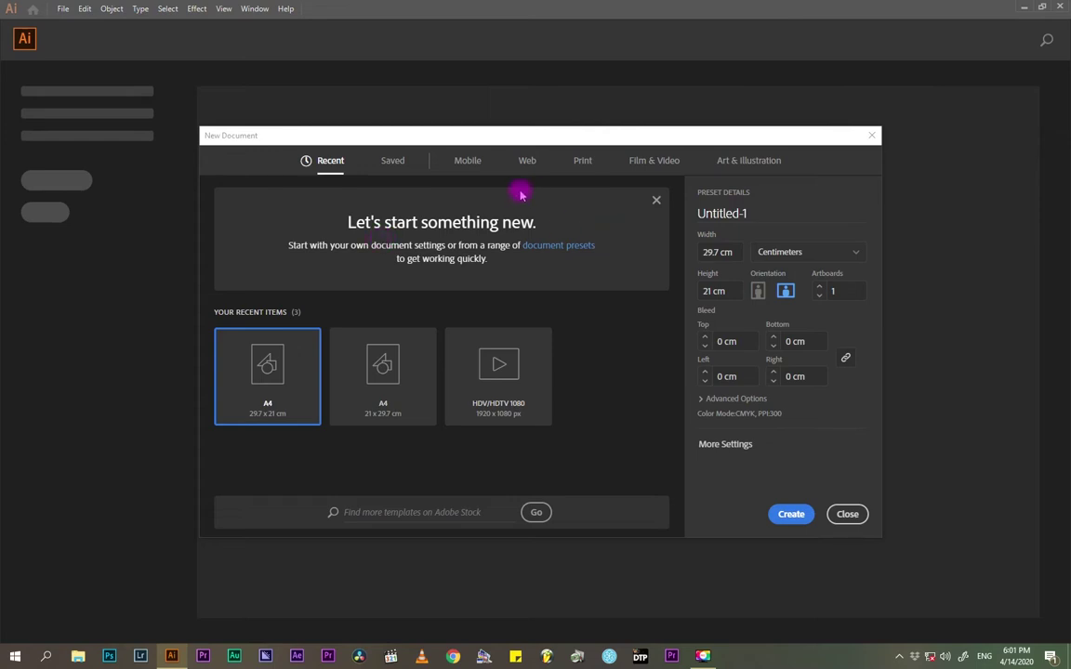
- Pick the Google Pixel 2 mobile preset, then switch to the Web presets (Common 1366 × 768 px)
click(468, 161)
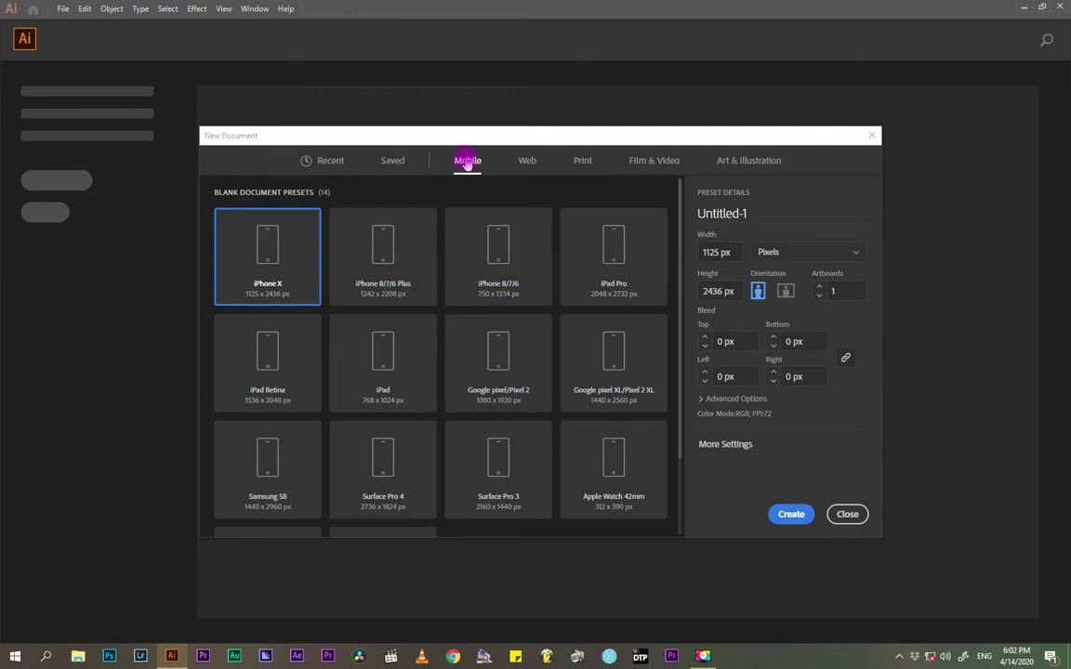
scroll(527, 341, down, 2)
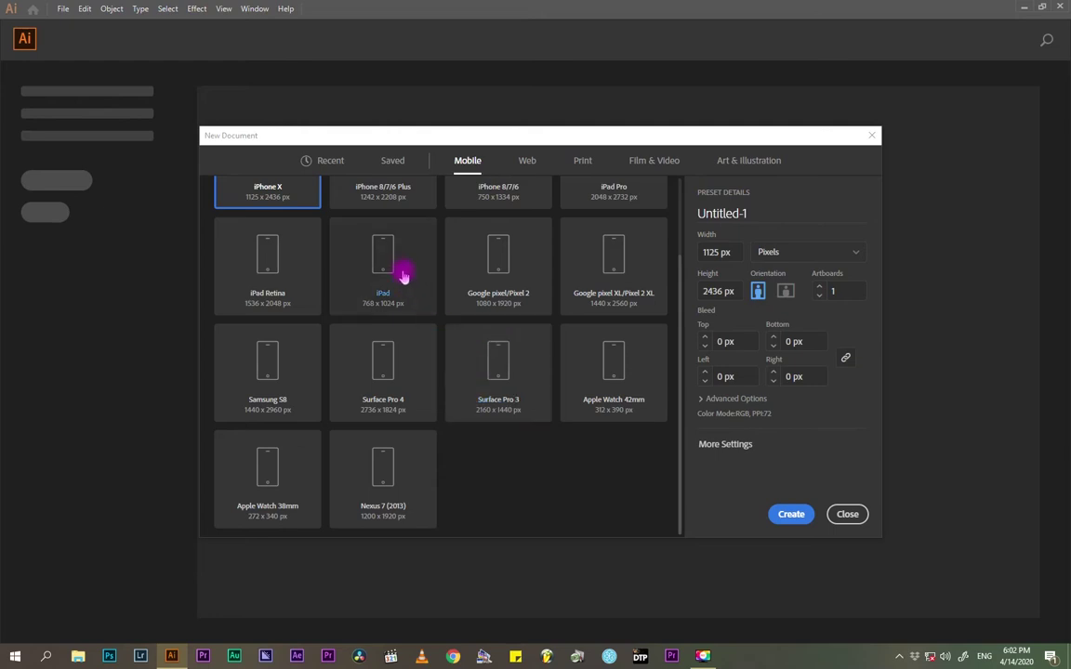
click(501, 269)
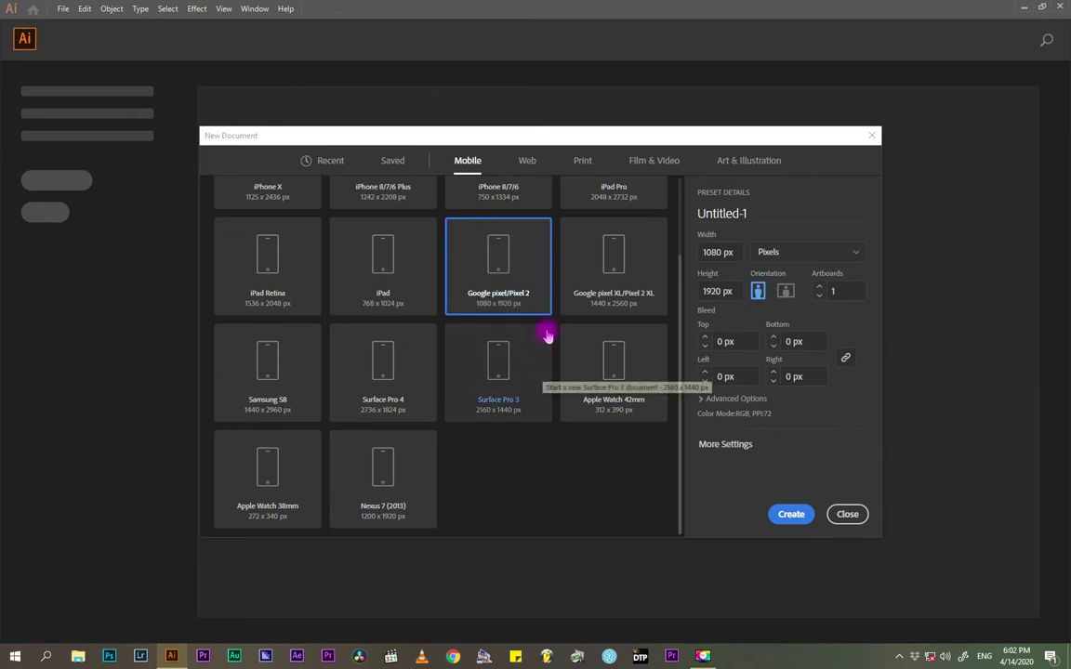
scroll(542, 323, up, 2)
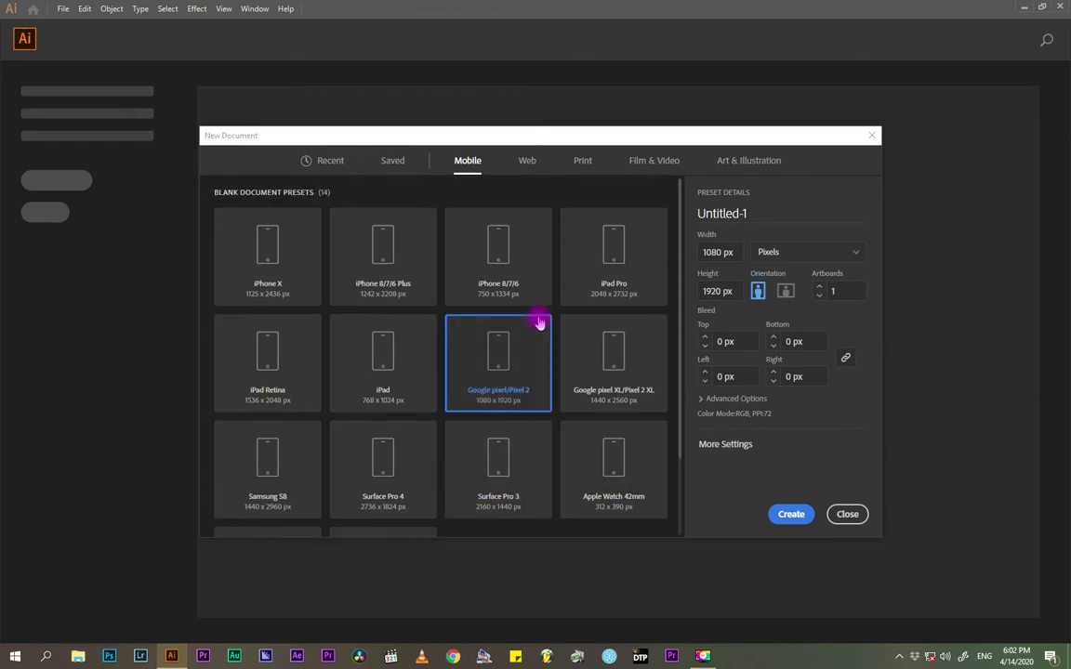
click(523, 163)
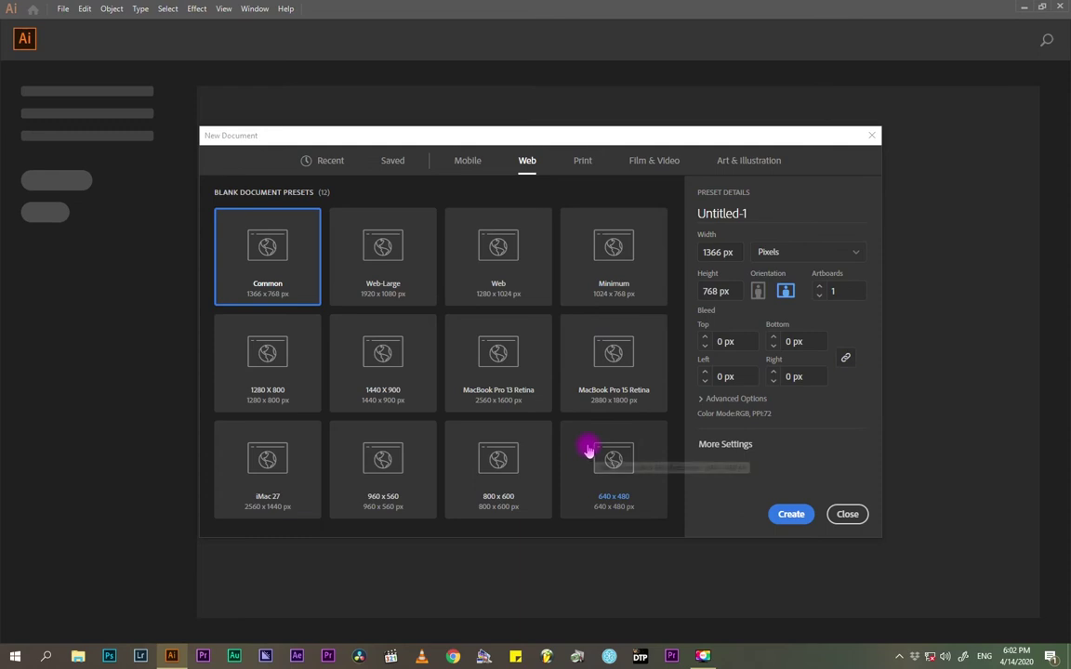
- Compare the Film & Video and Art & Illustration presets, ending on Print Letter 612 × 792 pt
click(584, 162)
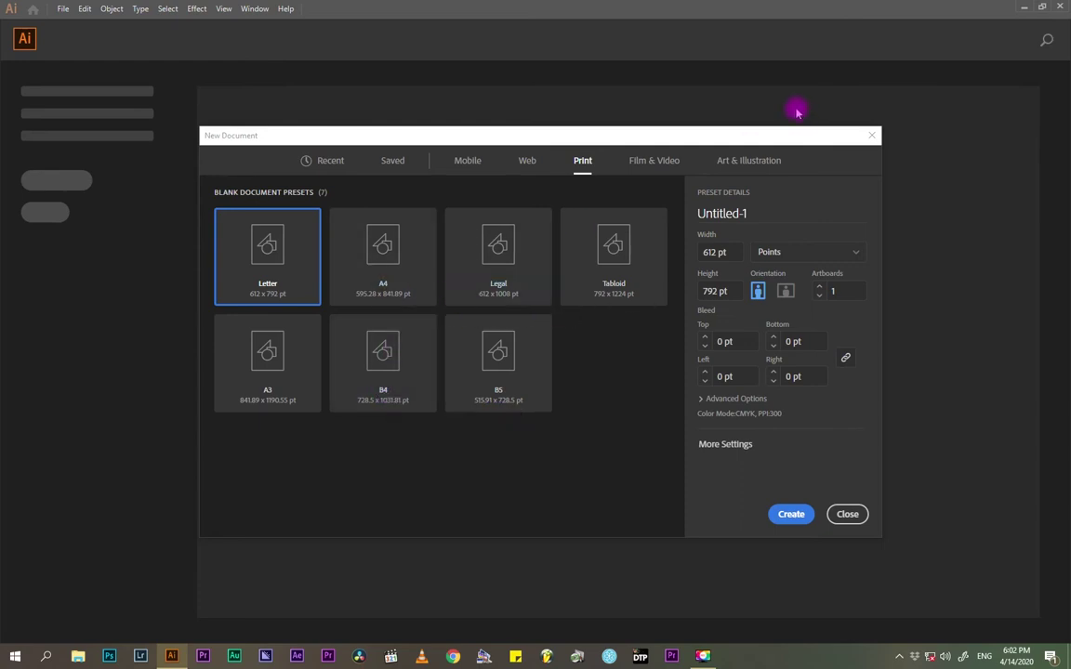
click(655, 161)
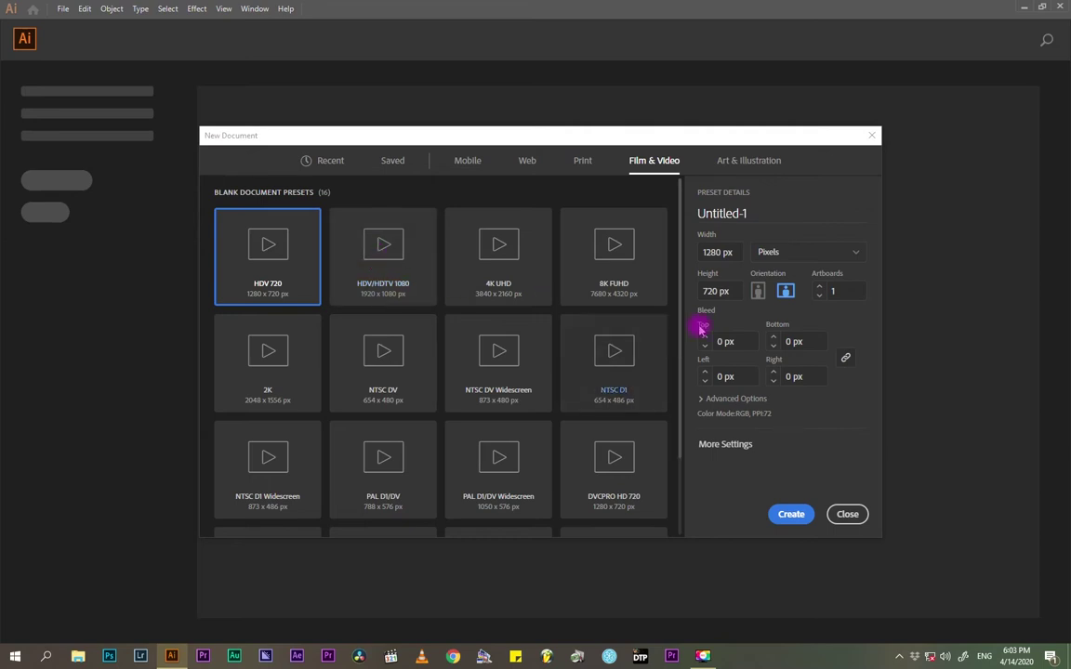
click(732, 252)
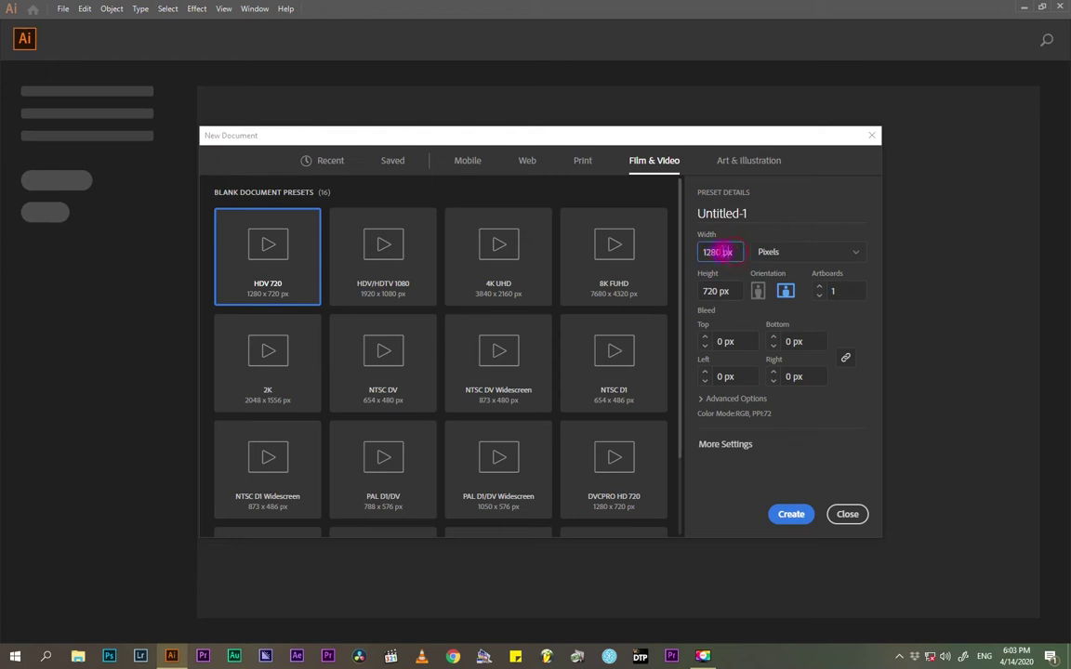
click(718, 291)
click(729, 250)
click(732, 162)
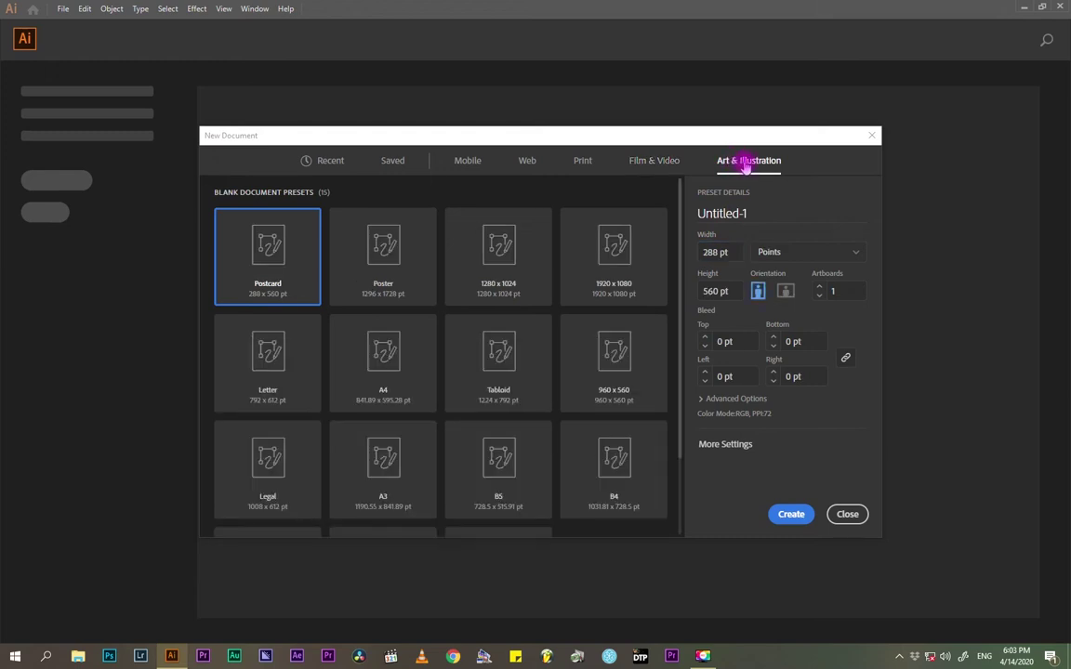
click(583, 164)
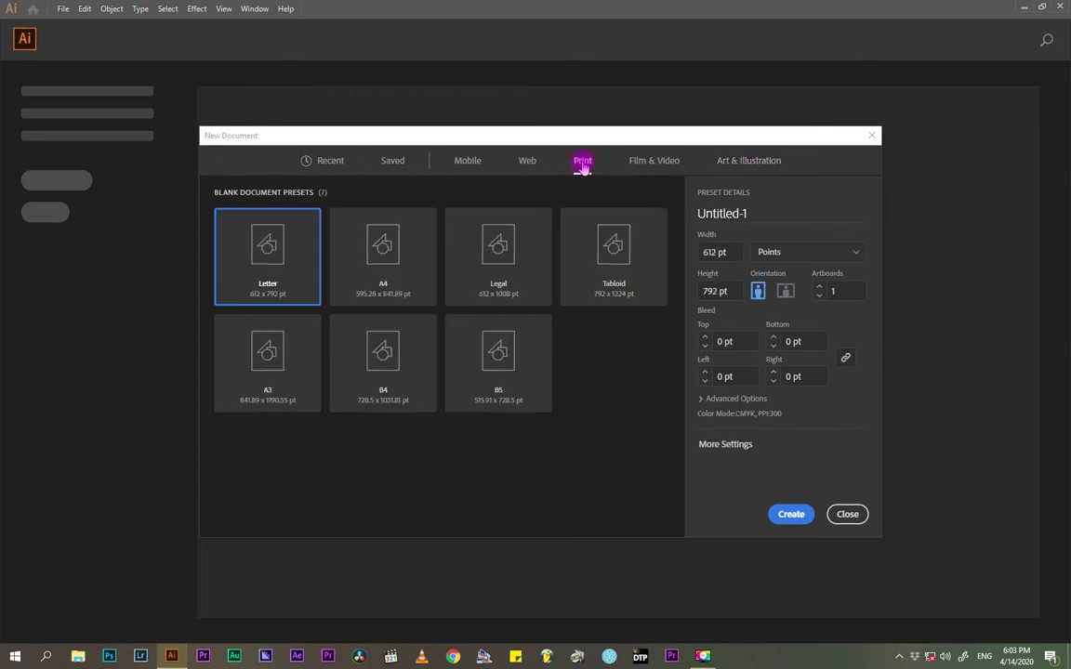
- Choose the A4 print preset measured in Centimeters, 21 × 29.7 cm
click(730, 252)
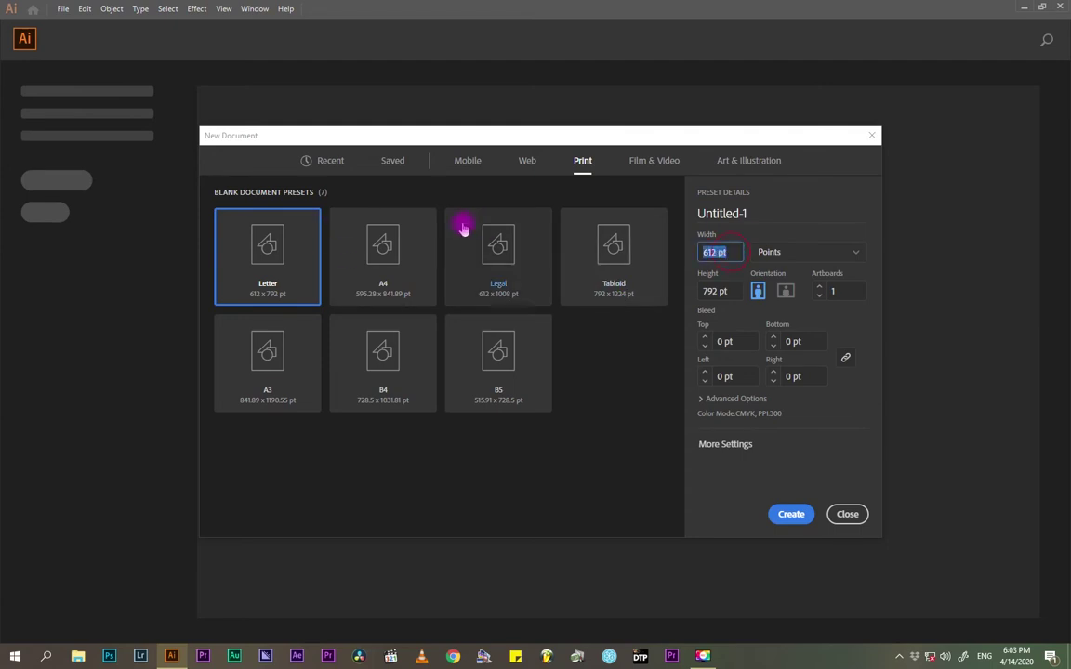
click(857, 253)
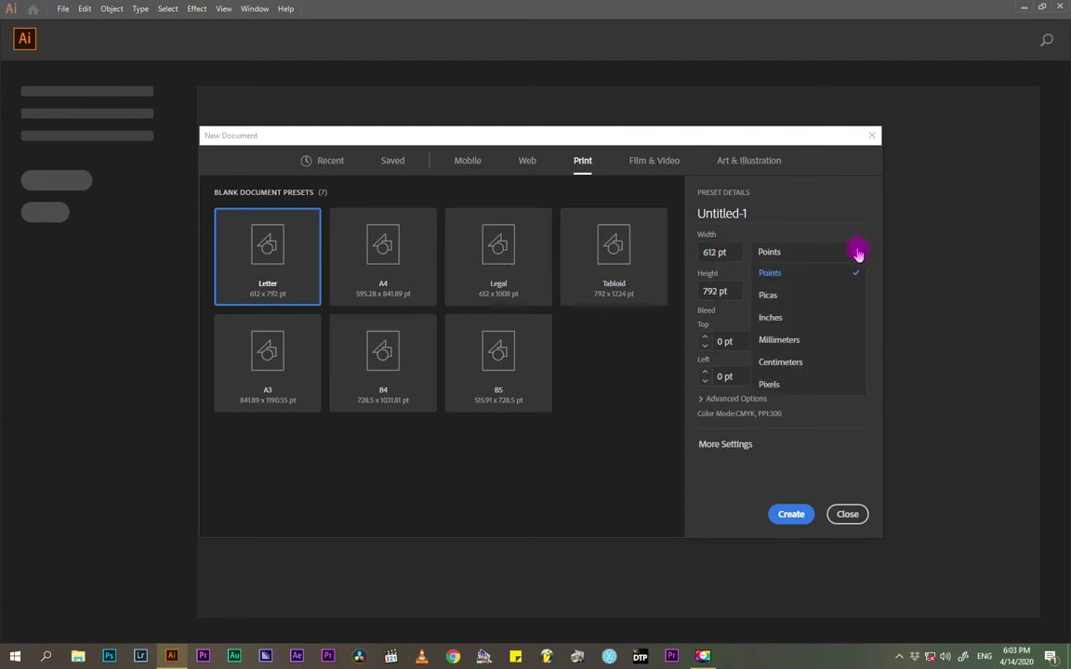
click(776, 361)
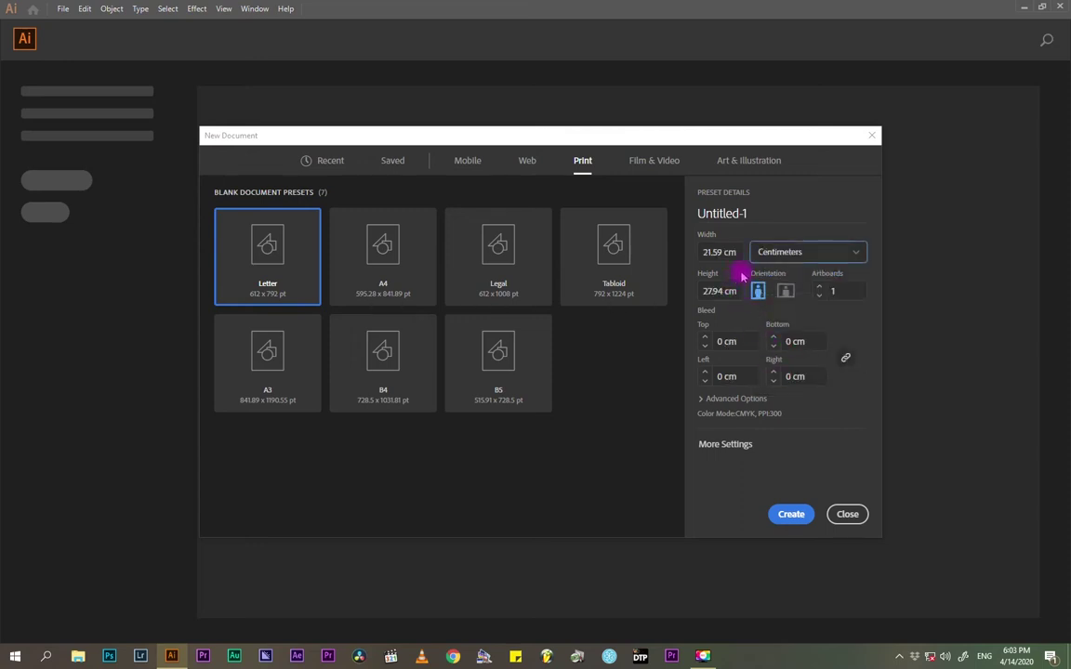
click(855, 251)
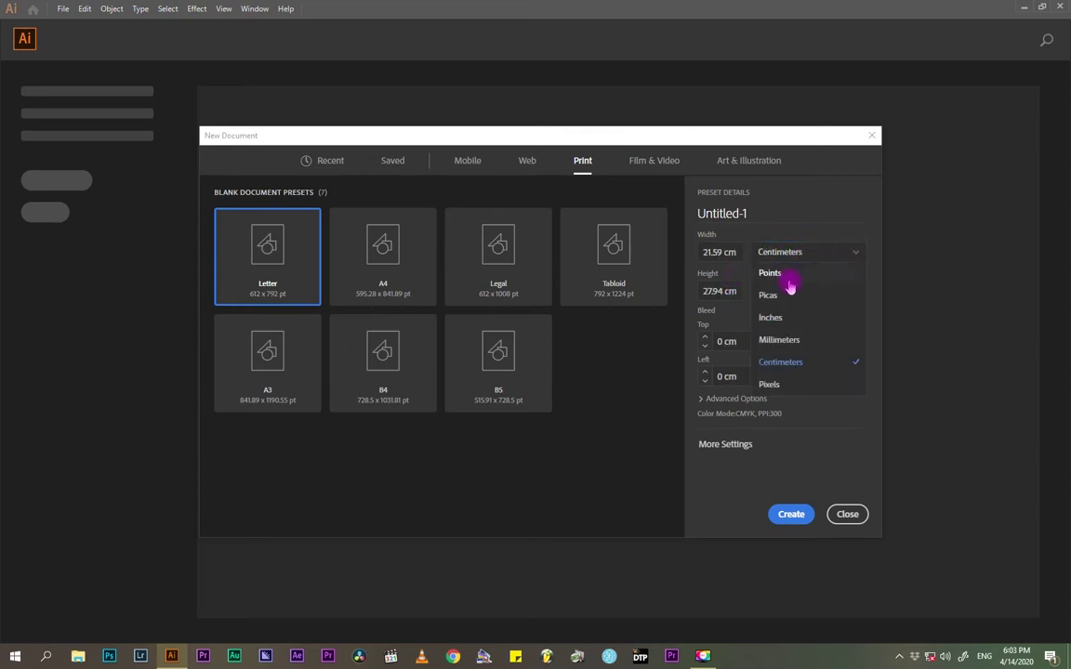
click(781, 359)
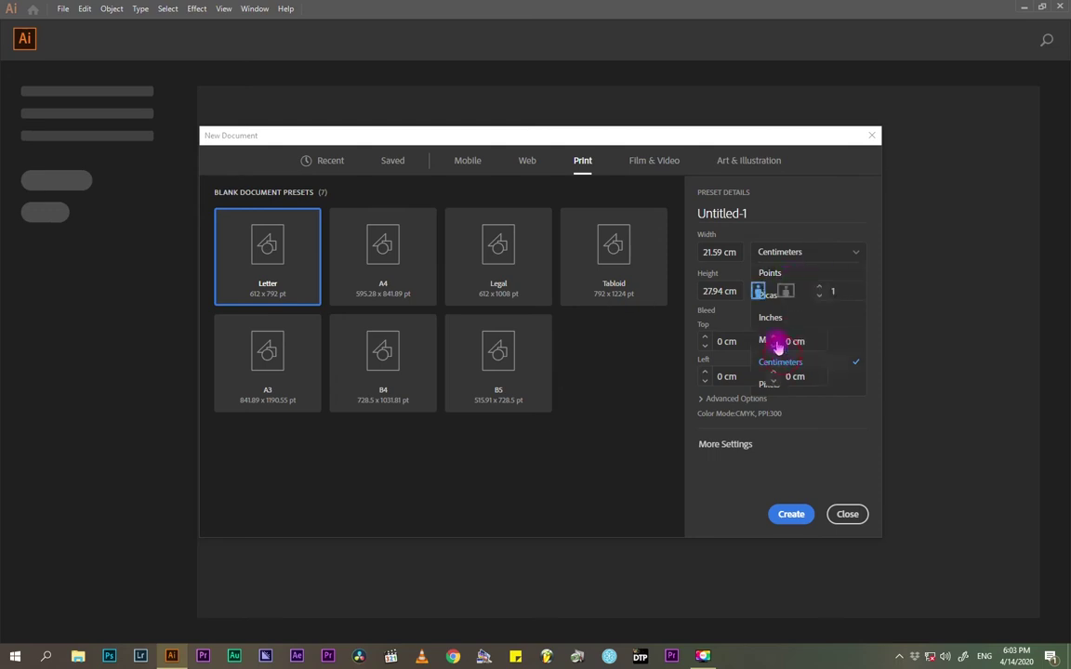
click(406, 249)
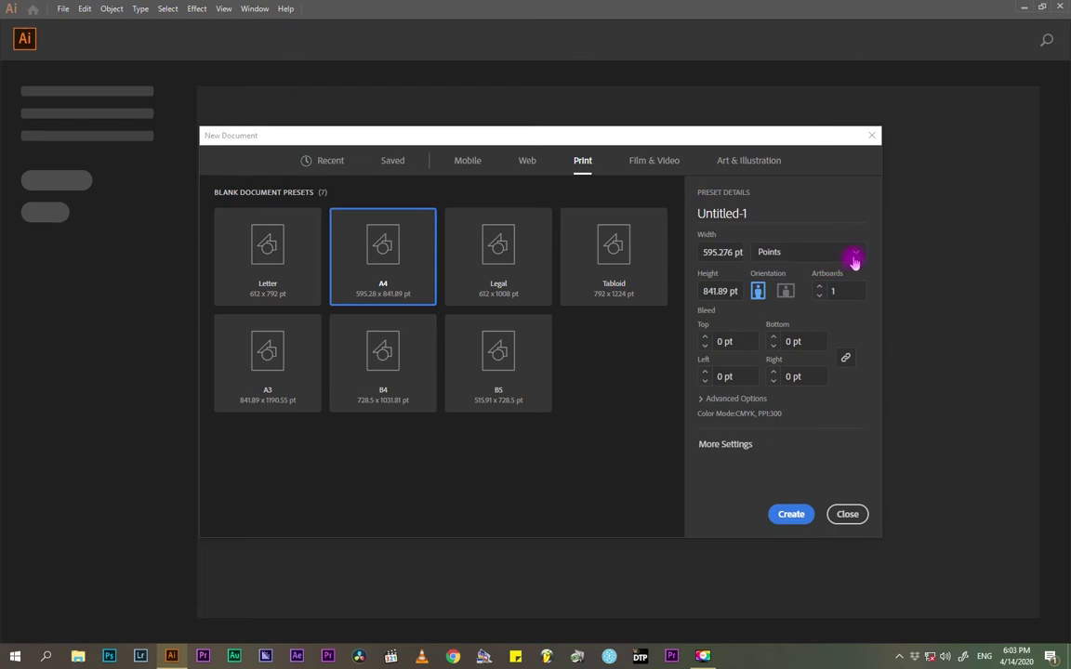
click(806, 251)
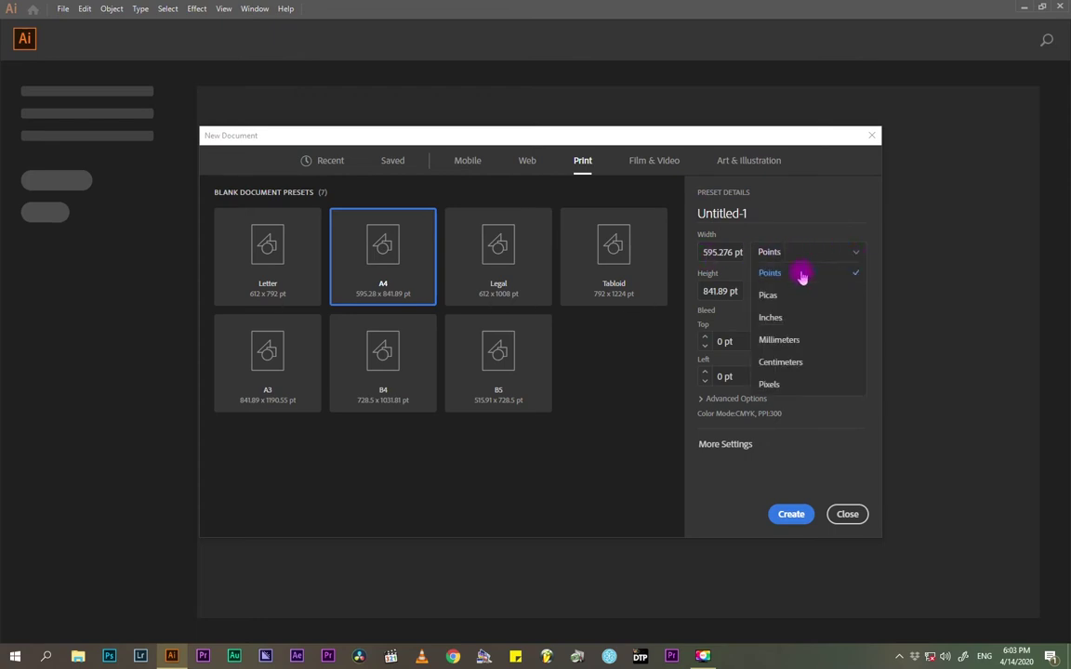
click(755, 362)
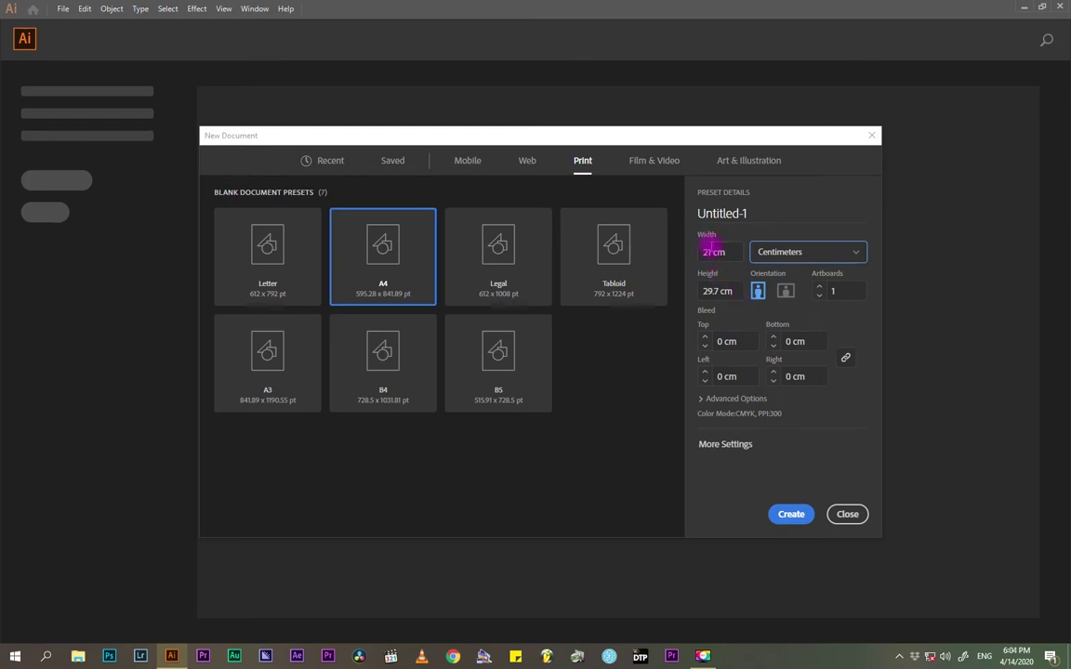
click(706, 245)
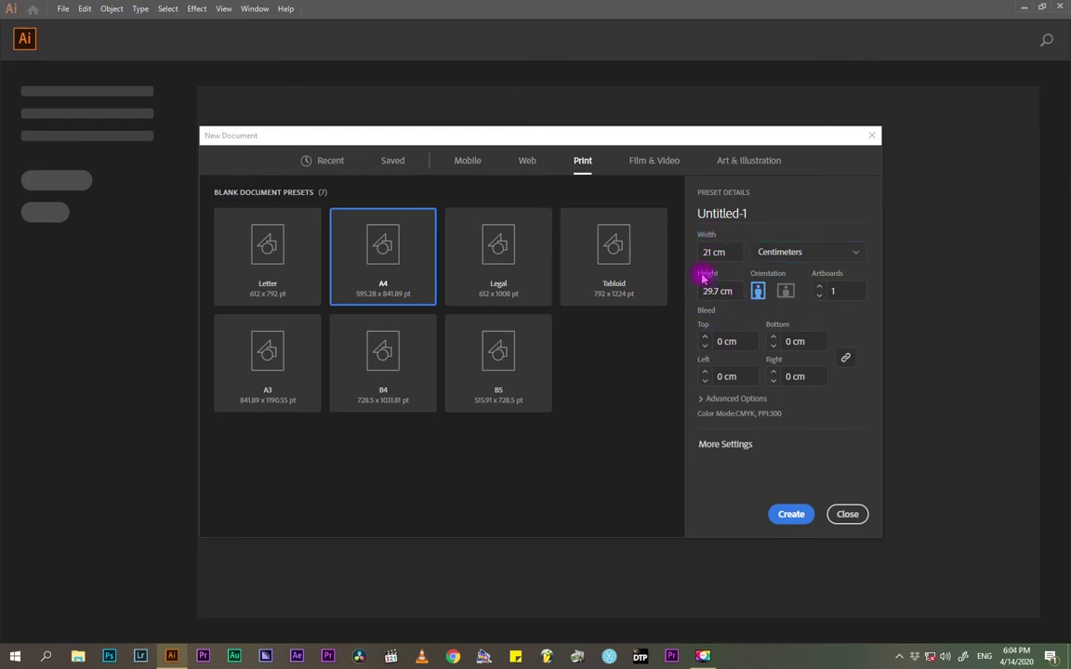
- Switch the A4 page to landscape (29.7 × 21 cm) and expand Advanced Options to the Color Mode list
click(785, 293)
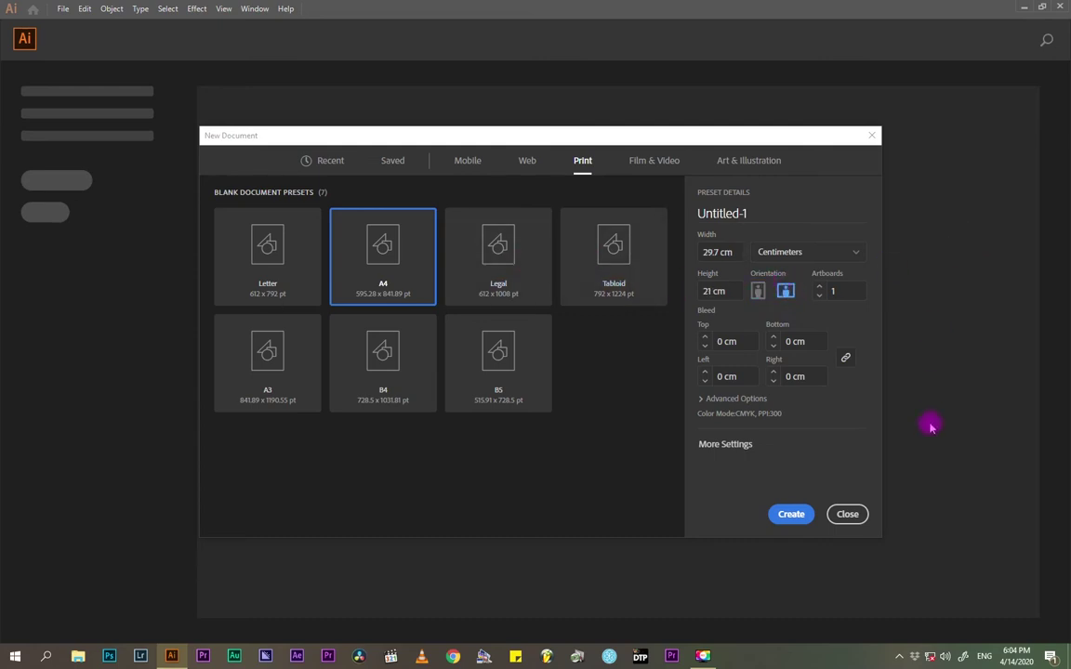
click(701, 400)
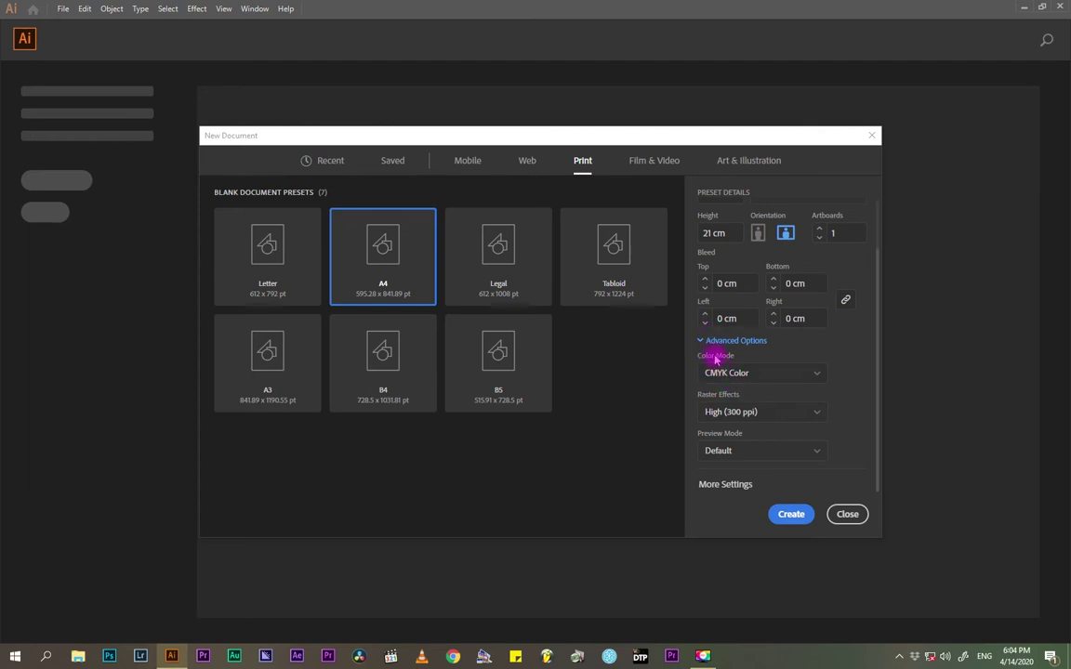
click(813, 375)
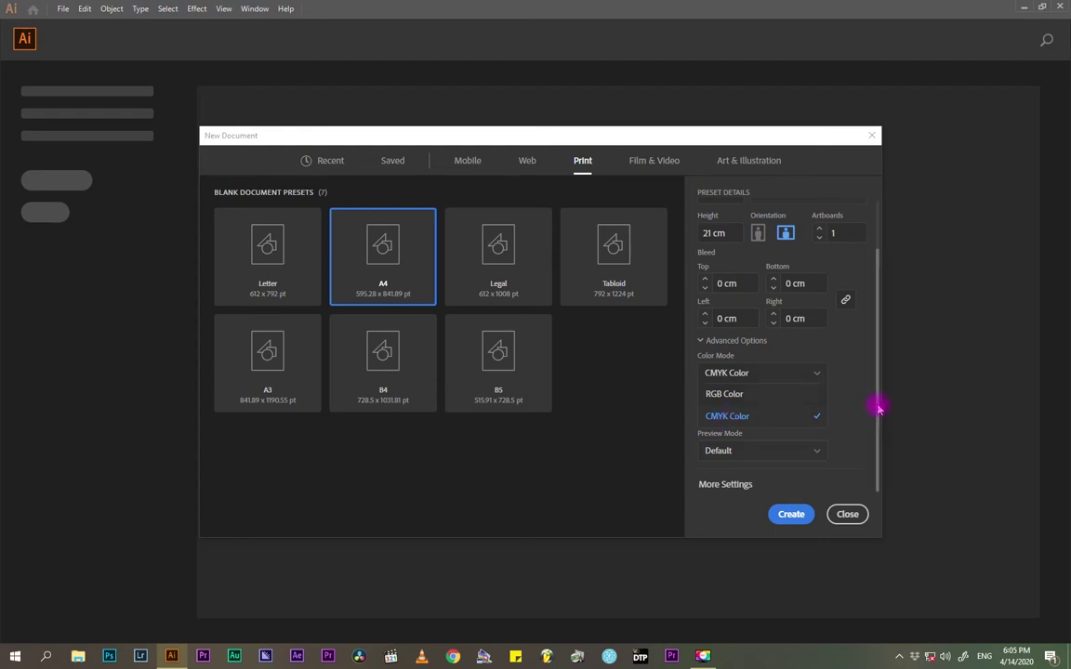
- Set Color Mode to RGB Color and Raster Effects to High (300 ppi)
mouse_move(878, 407)
mouse_down()
mouse_move(867, 348)
mouse_move(879, 425)
mouse_up()
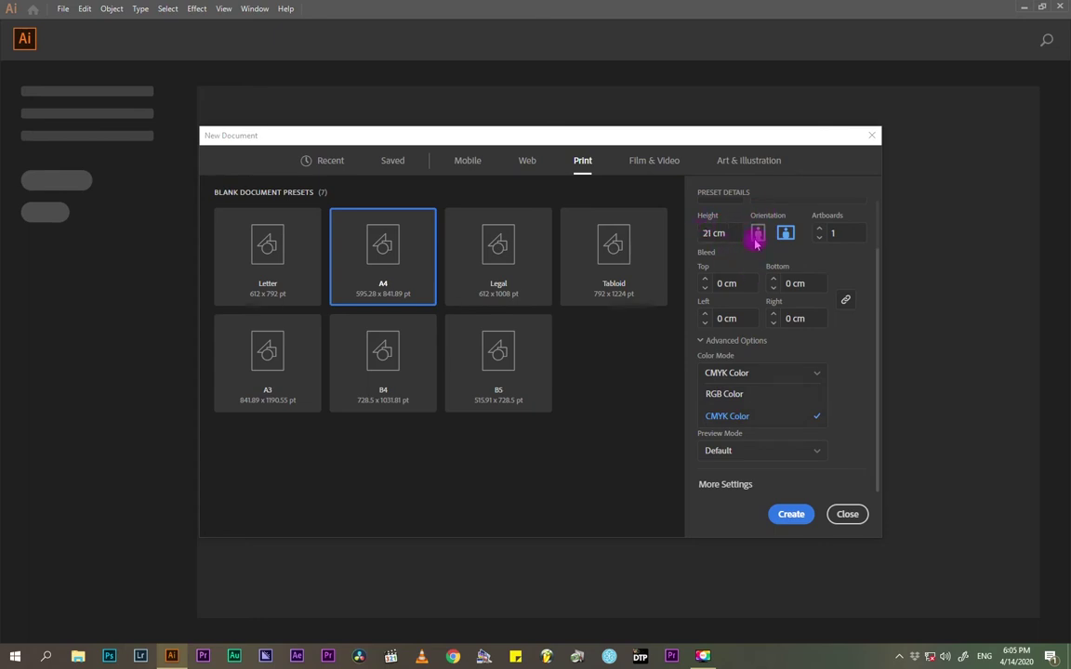
click(719, 396)
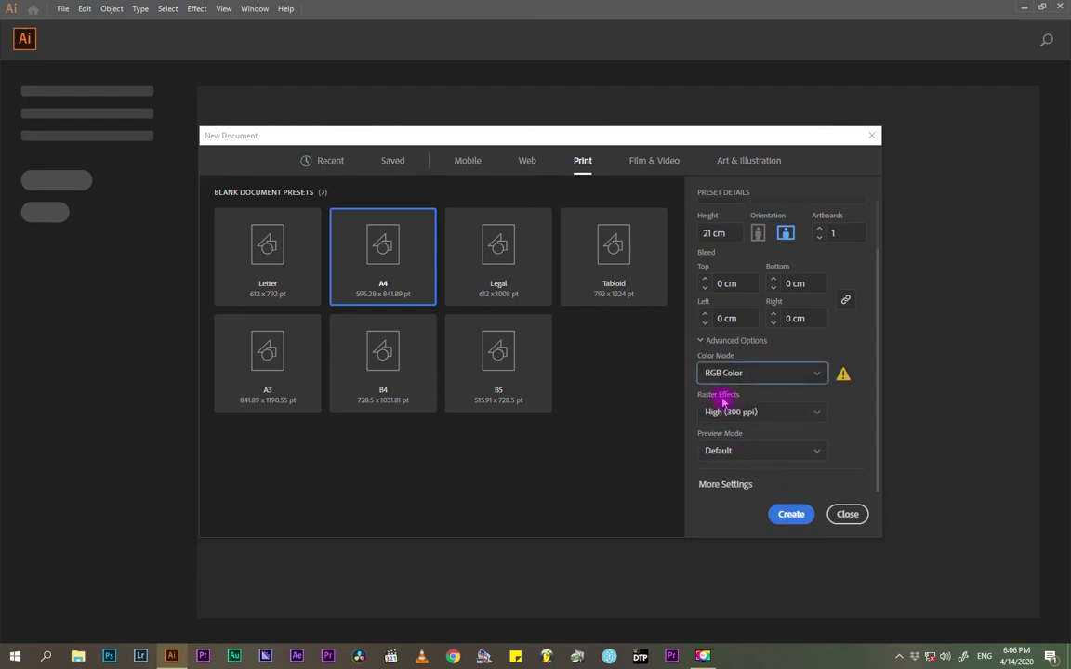
click(809, 414)
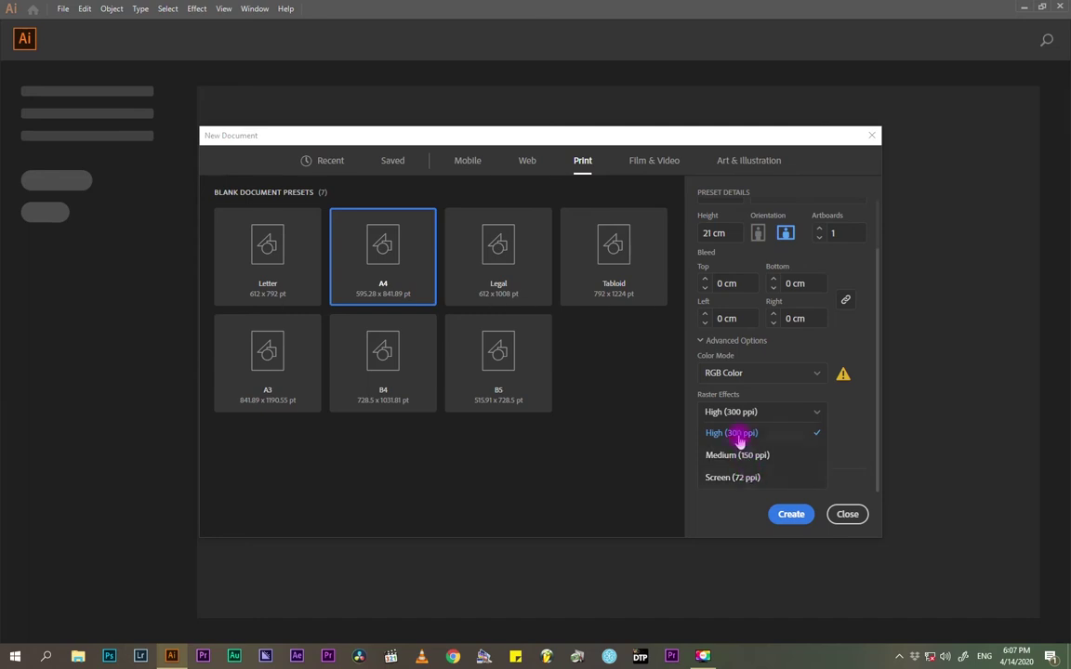
click(740, 434)
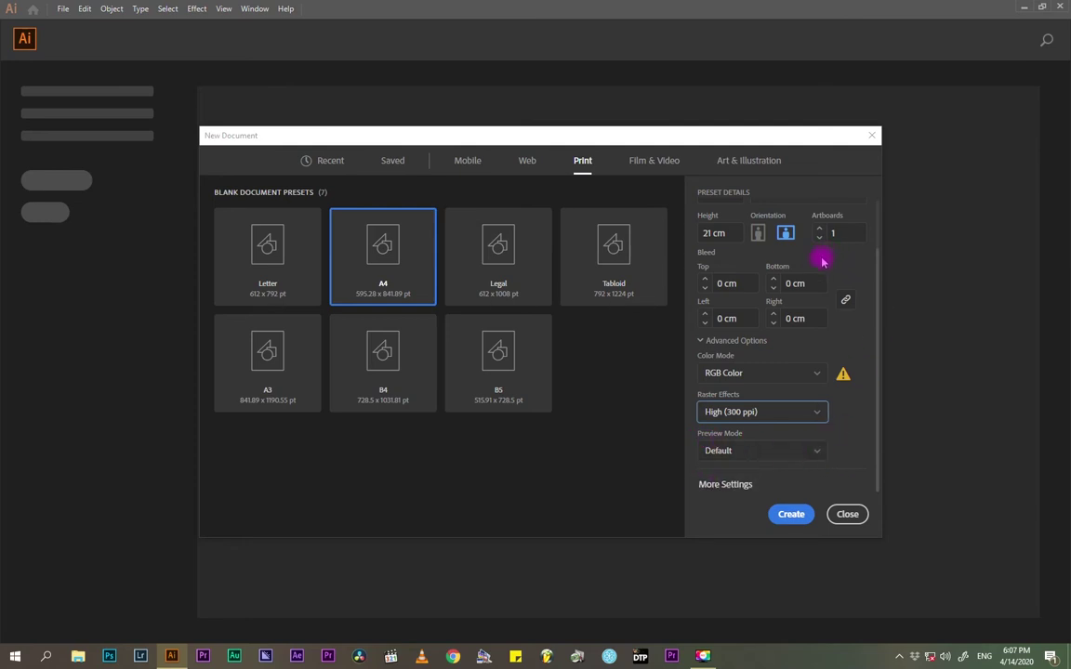
- Create the landscape A4 document, view it at 100%, and close the floating Stroke/Gradient panel
click(793, 517)
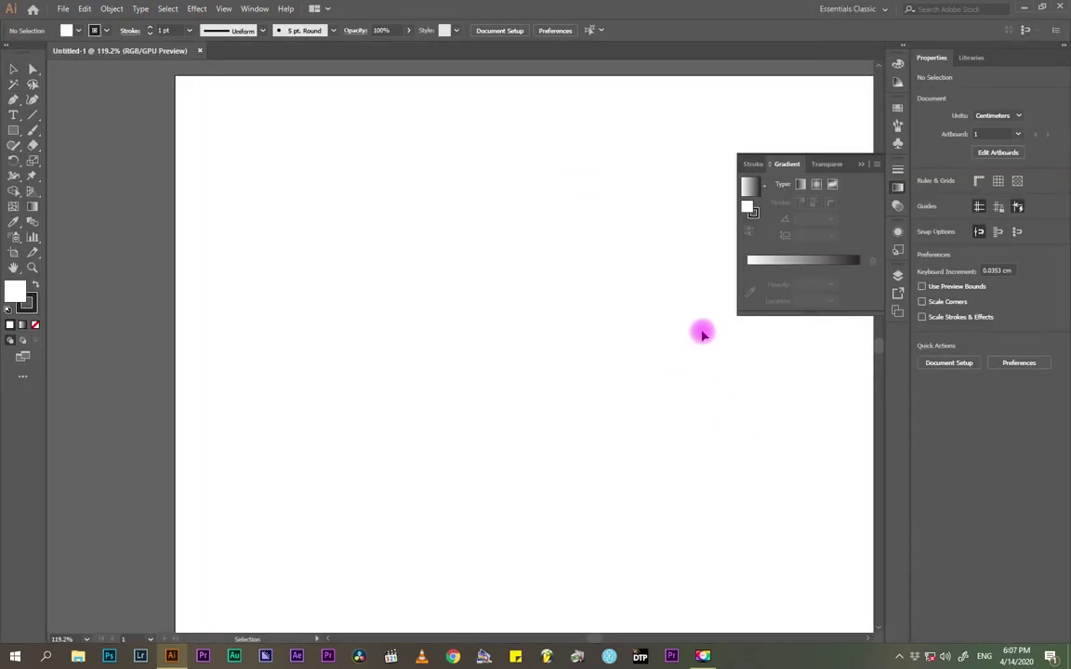
drag(683, 396, 557, 382)
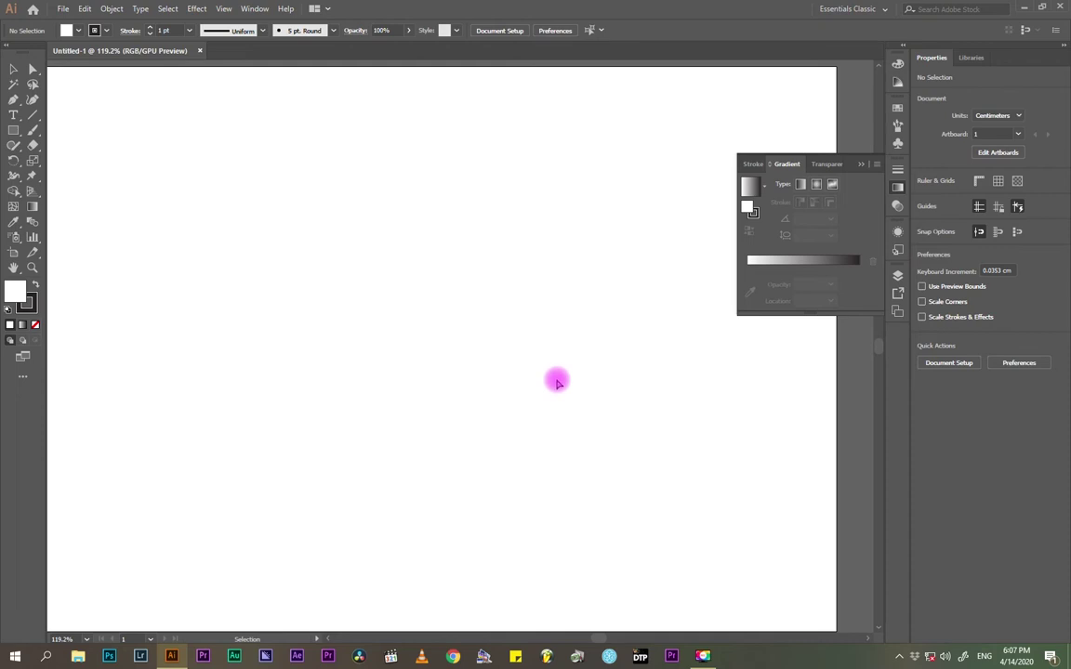
key(ctrl+1)
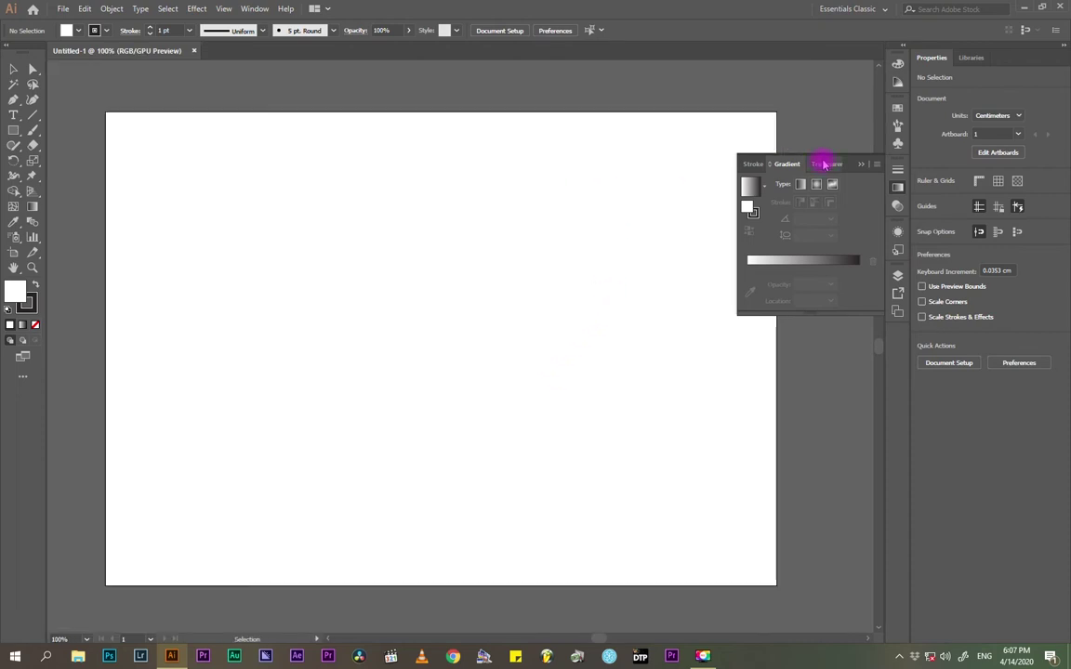
click(861, 164)
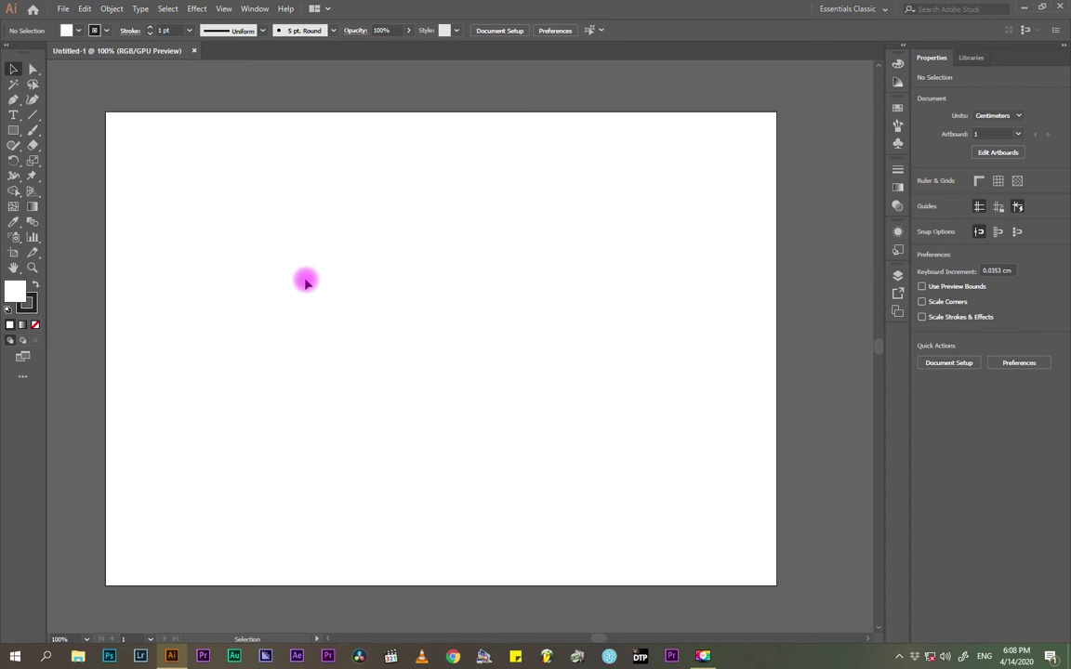
- Drag _Y3A0310.jpg from the Desktop folder in File Explorer onto the Illustrator artboard
click(78, 656)
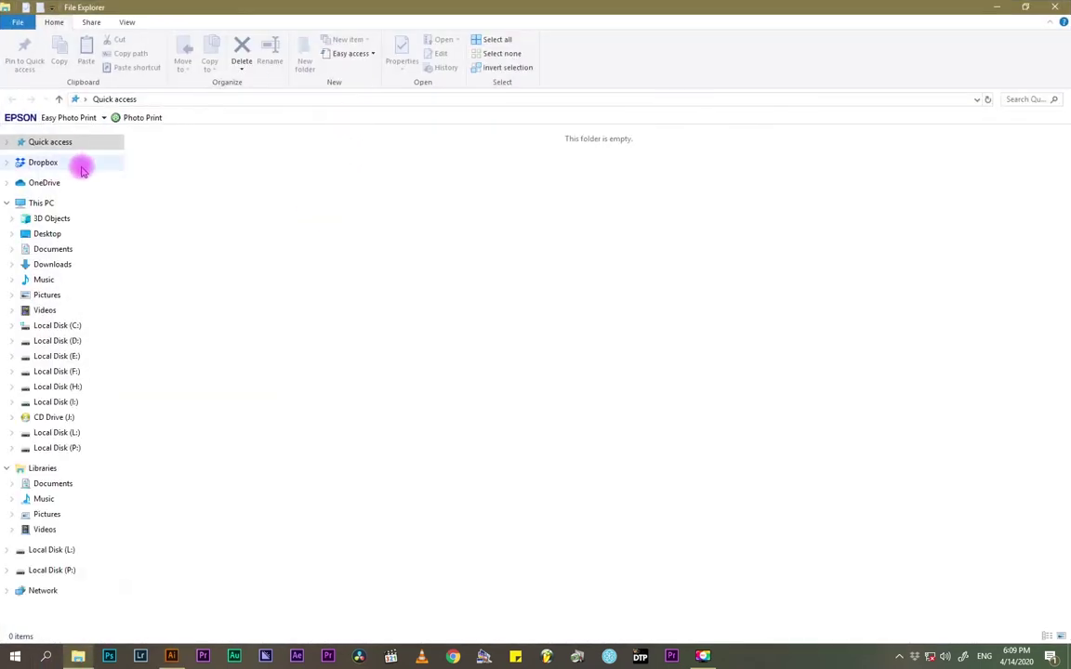
click(53, 237)
drag(493, 7, 351, 77)
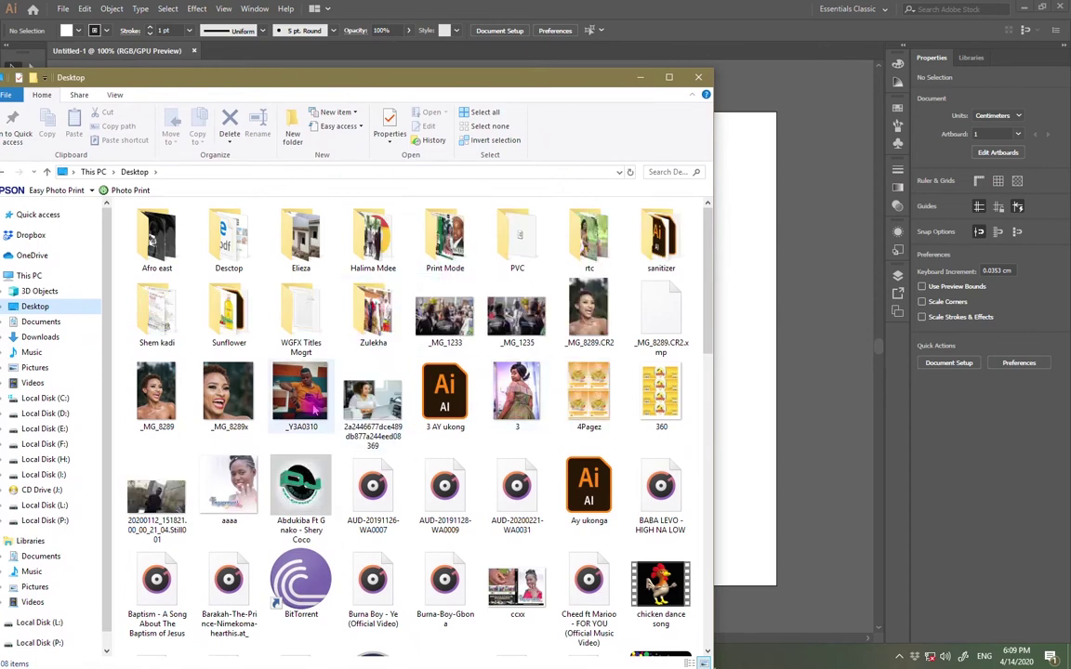
drag(307, 400, 749, 268)
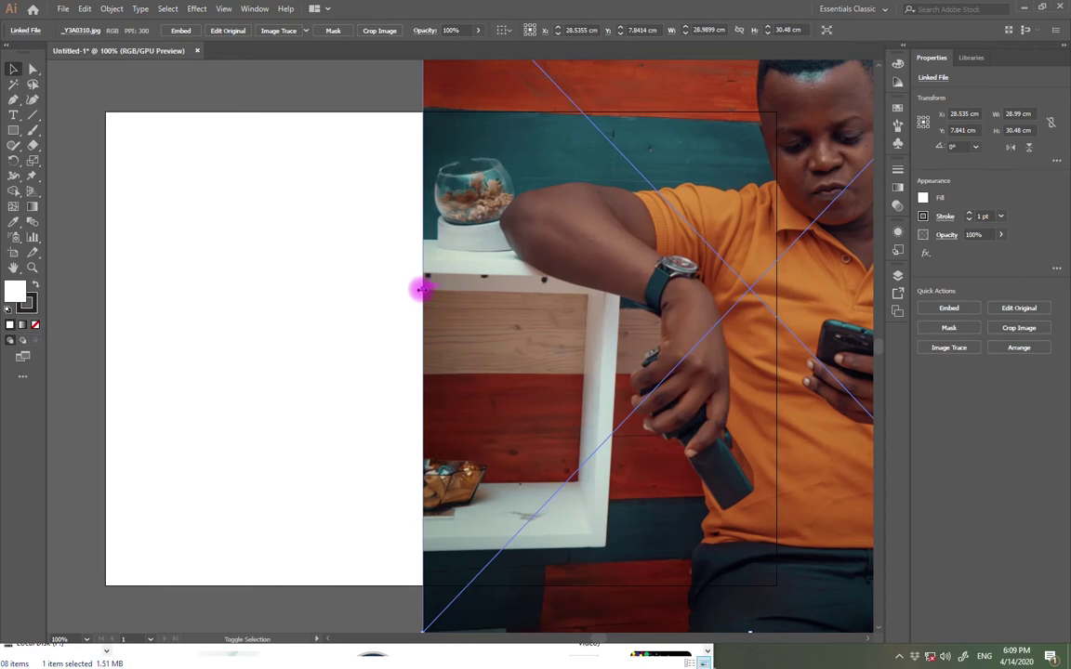
- Scale the photo down to about 8.04 × 8.97 cm and move it to the artboard's upper-left corner
mouse_move(420, 289)
mouse_down()
mouse_move(713, 314)
mouse_move(805, 289)
mouse_move(454, 317)
mouse_move(414, 307)
mouse_up()
click(201, 305)
click(31, 69)
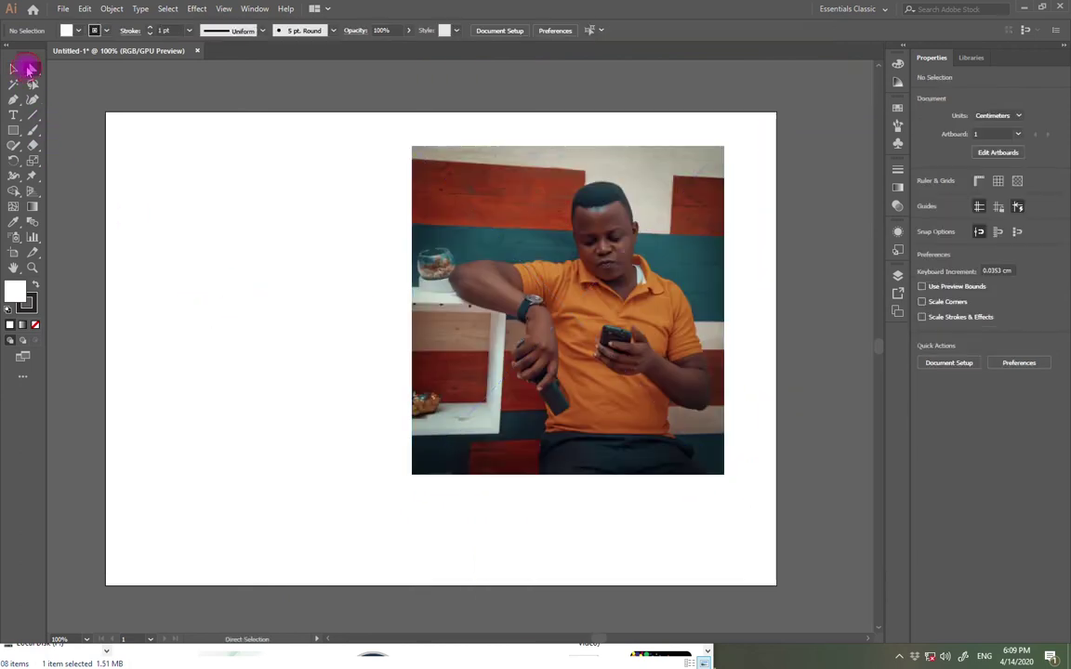
click(450, 279)
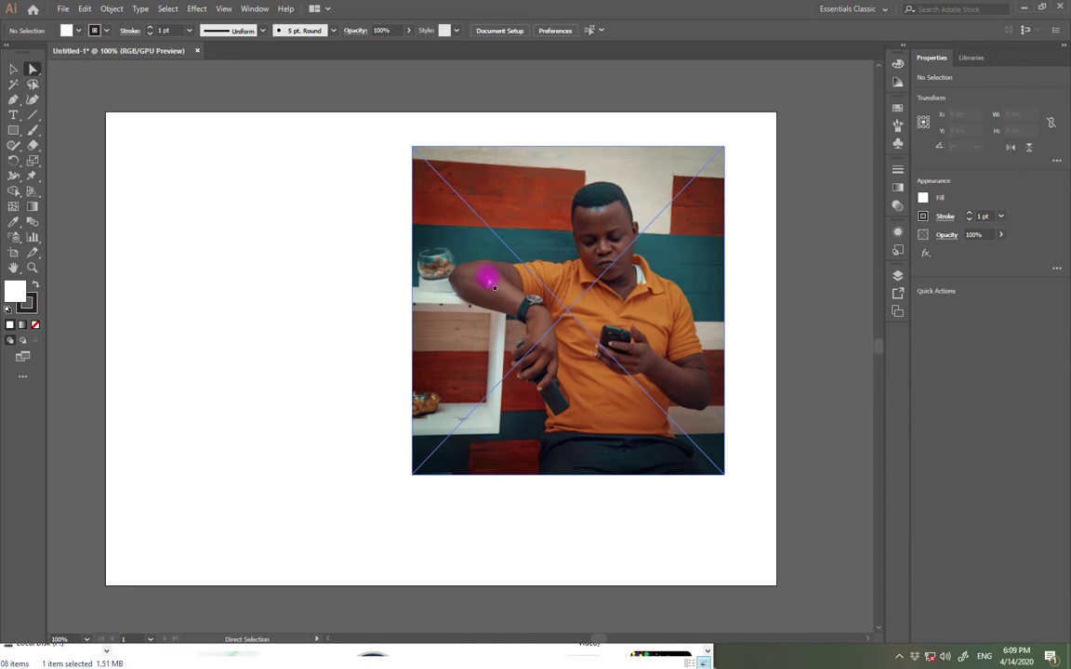
click(13, 69)
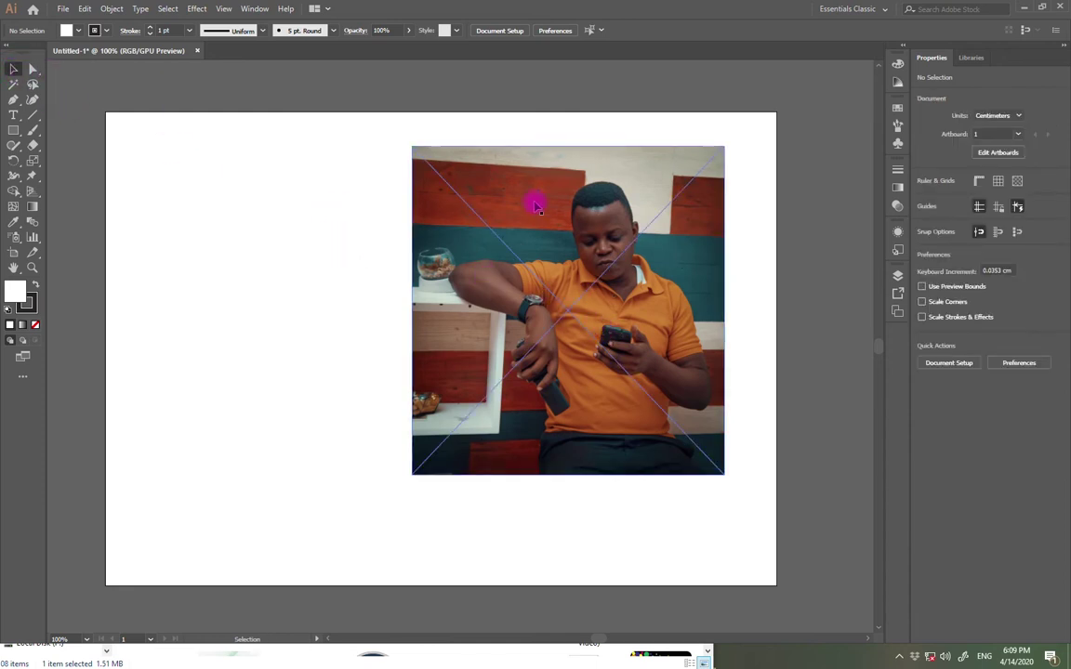
drag(567, 232, 586, 186)
drag(485, 377, 347, 343)
- Shrink the photo to about 6.12 × 6.82 cm and park it overhanging the artboard's right edge
drag(371, 437, 252, 303)
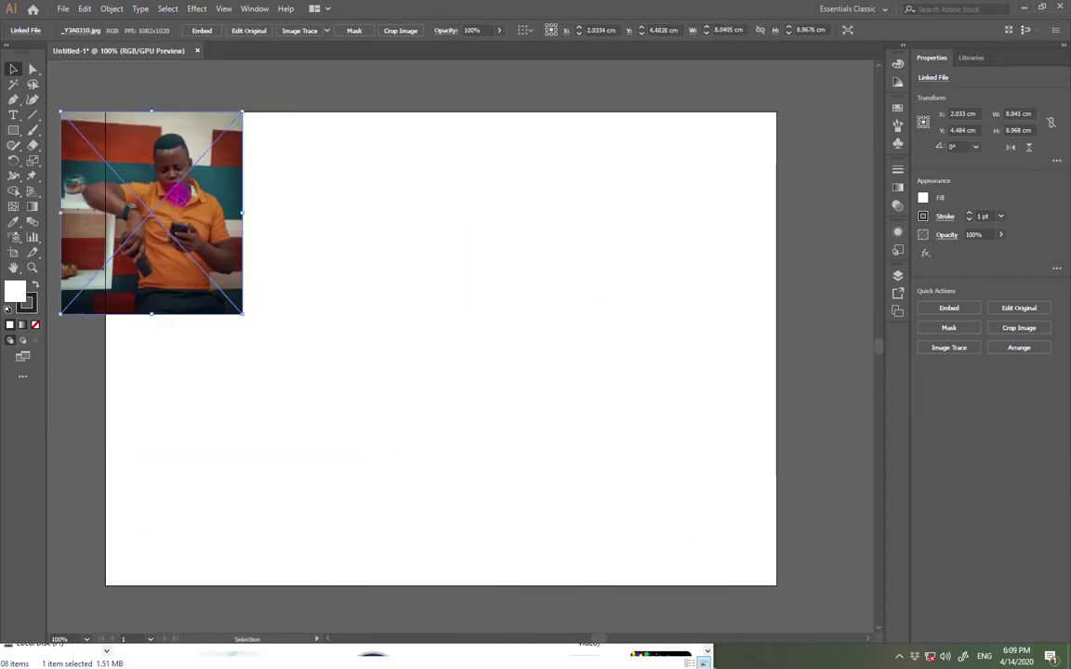
drag(157, 192, 270, 285)
drag(356, 402, 304, 359)
drag(261, 284, 544, 203)
drag(532, 213, 692, 395)
drag(631, 332, 769, 248)
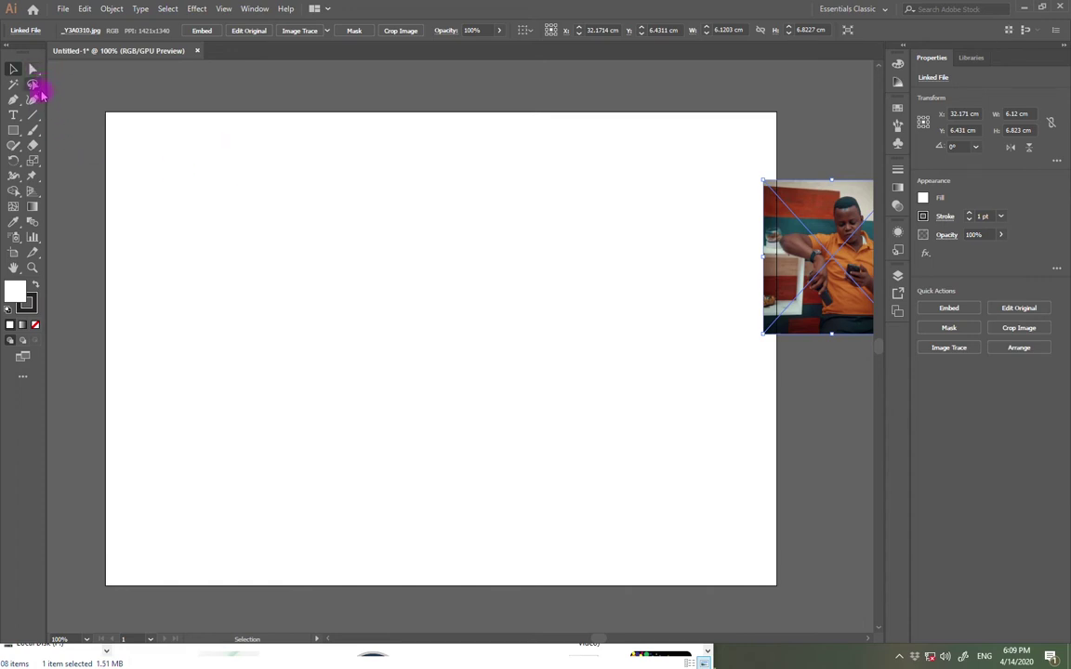
scroll(521, 278, down, 1)
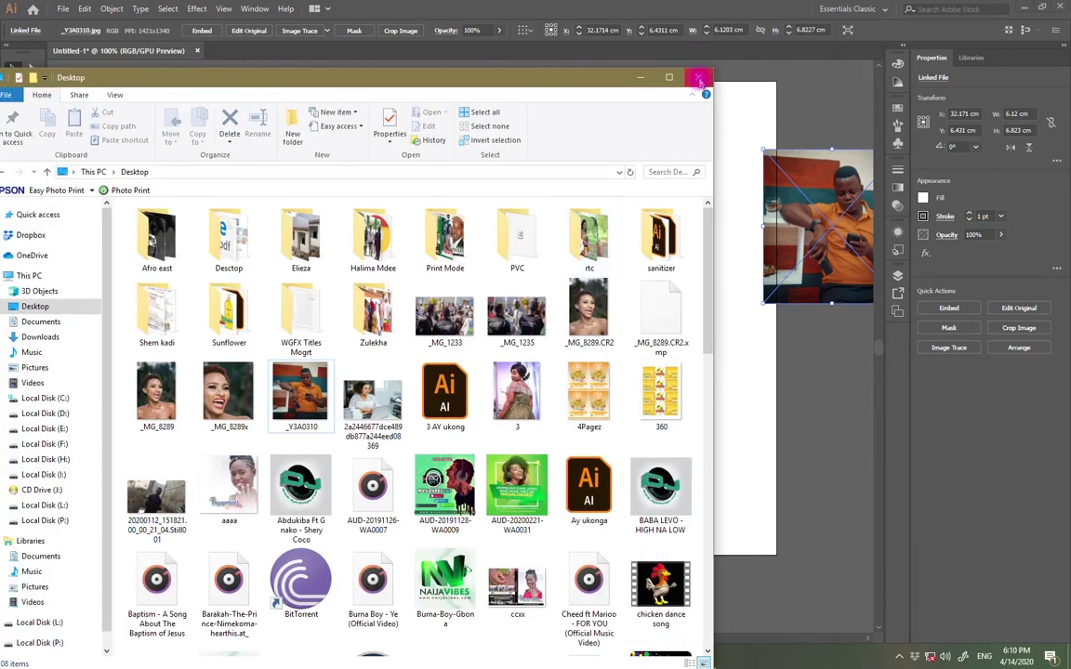
- Hide File Explorer and open the Pen tool flyout in the toolbar
click(632, 20)
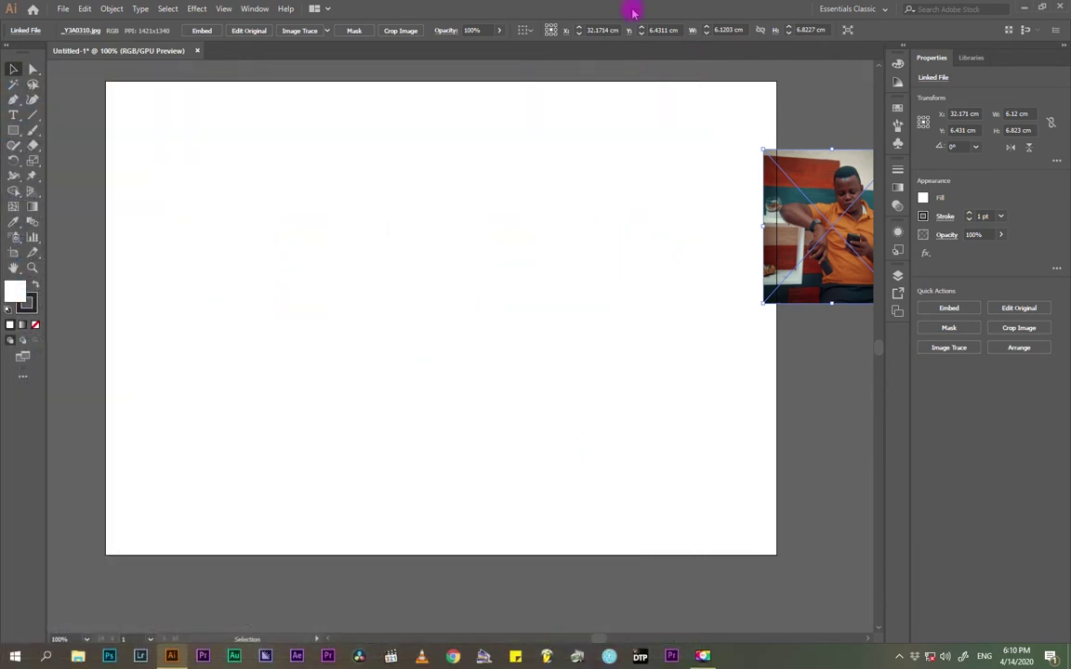
scroll(344, 325, up, 1)
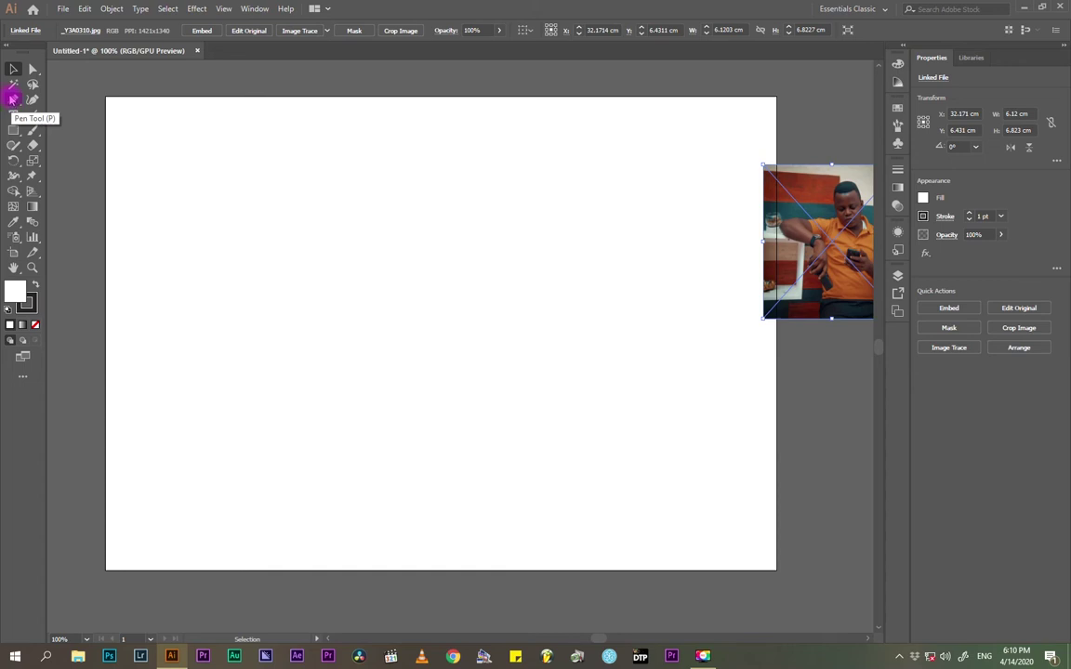
click(13, 102)
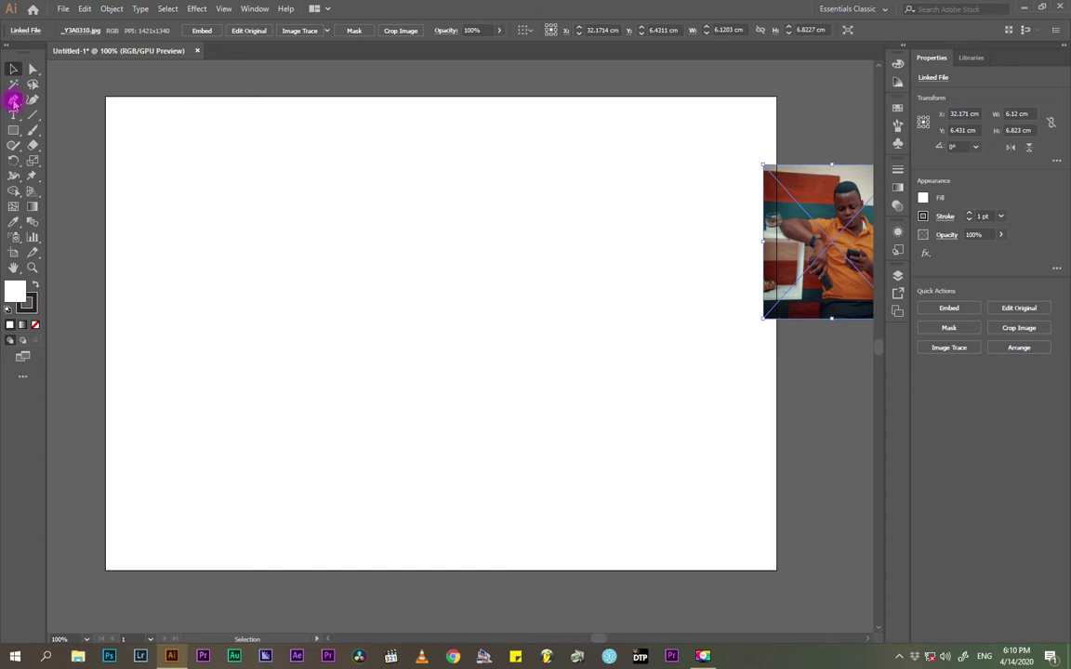
click(13, 102)
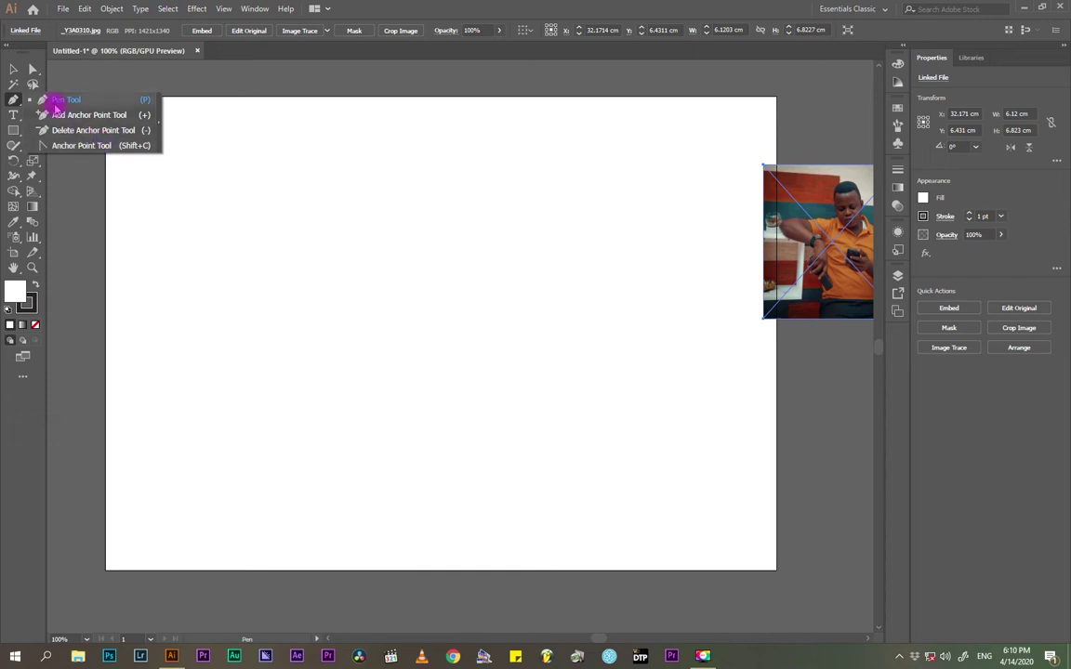
- With the Pen tool, place ten anchor points to draw a closed five-pointed star path
click(49, 99)
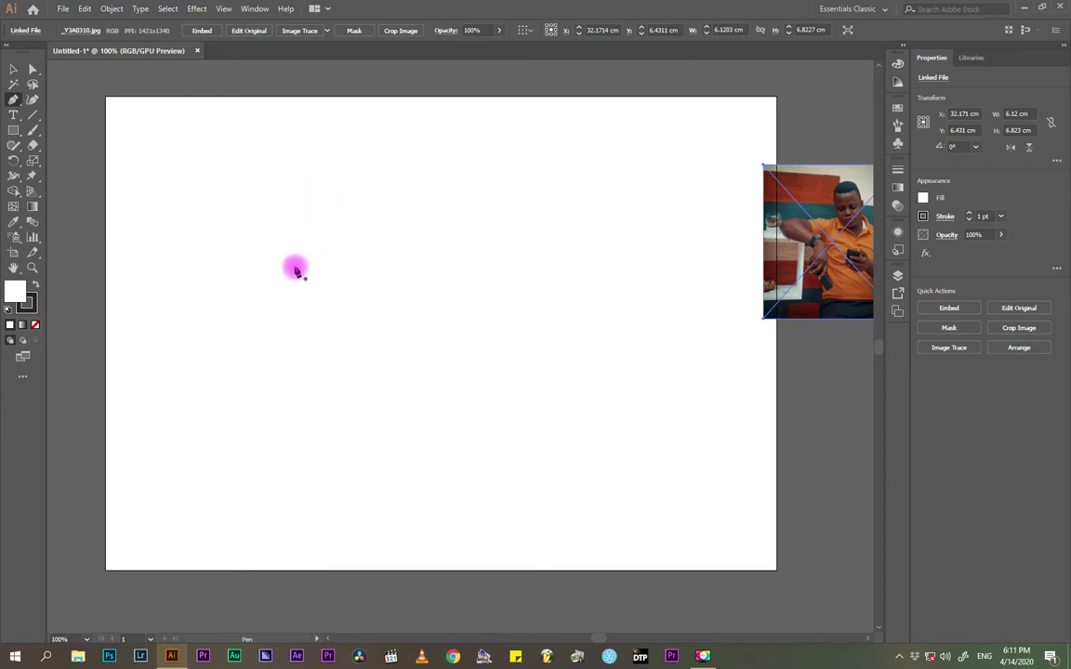
click(295, 268)
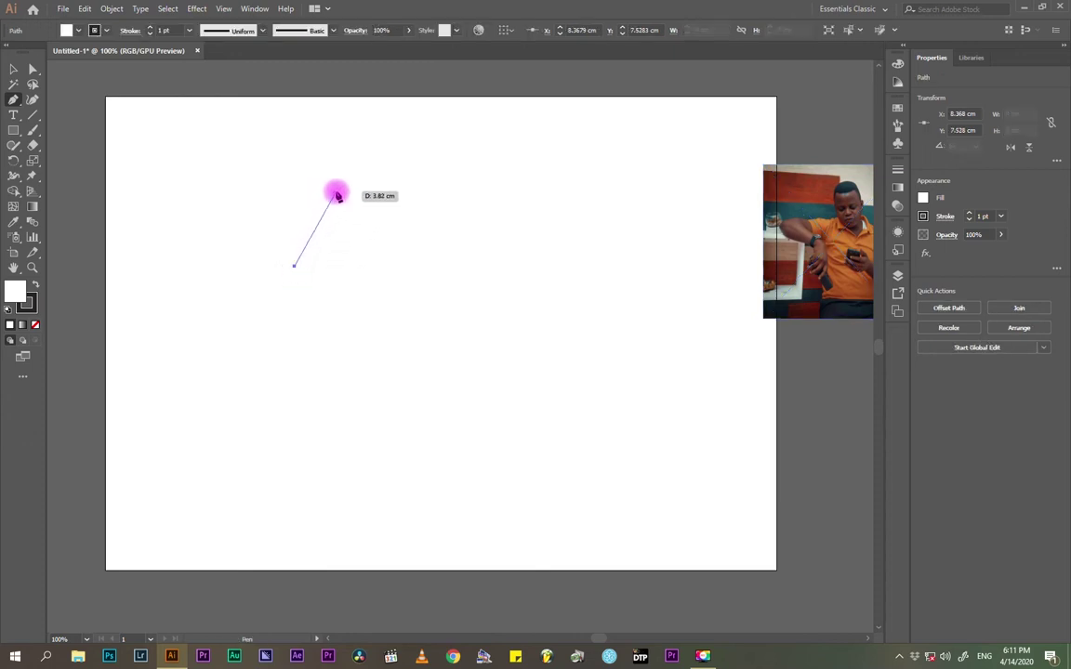
click(335, 188)
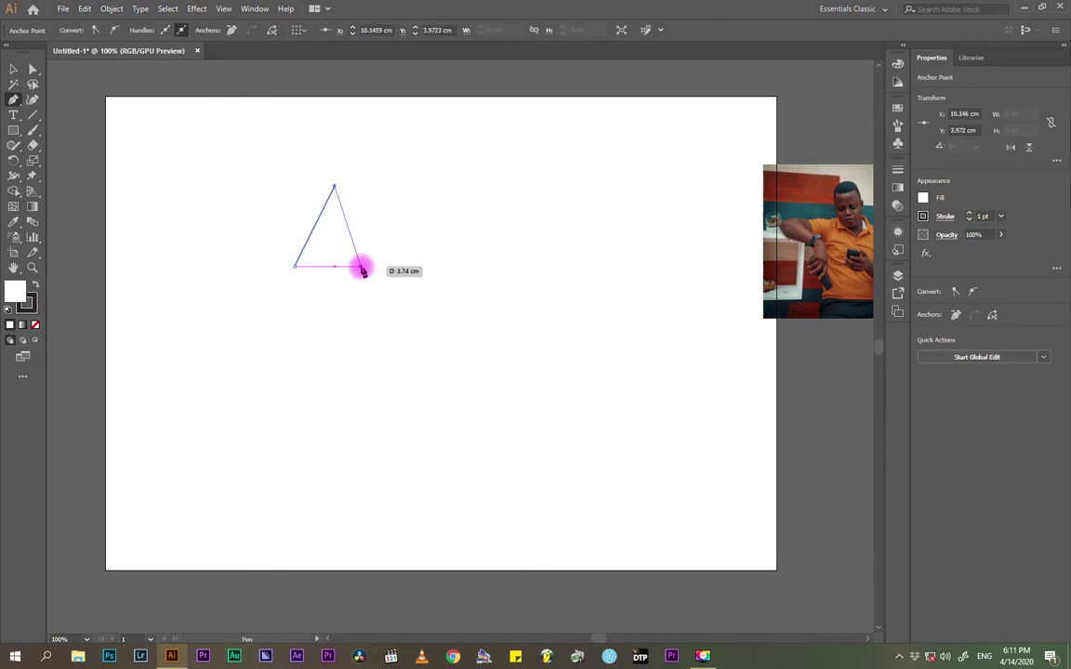
click(362, 267)
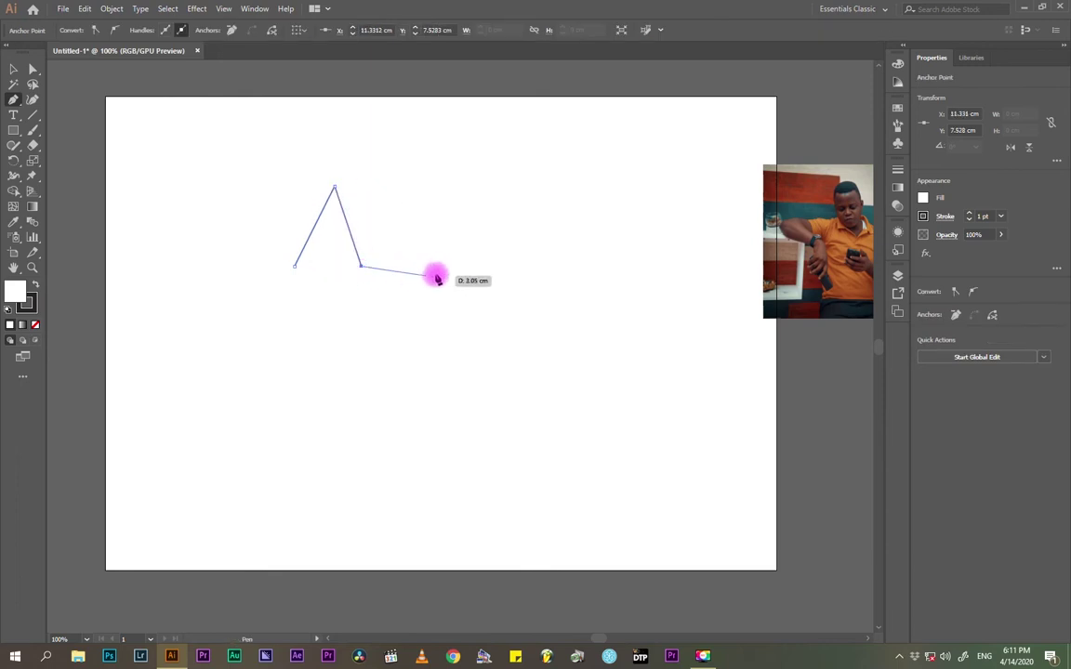
click(437, 267)
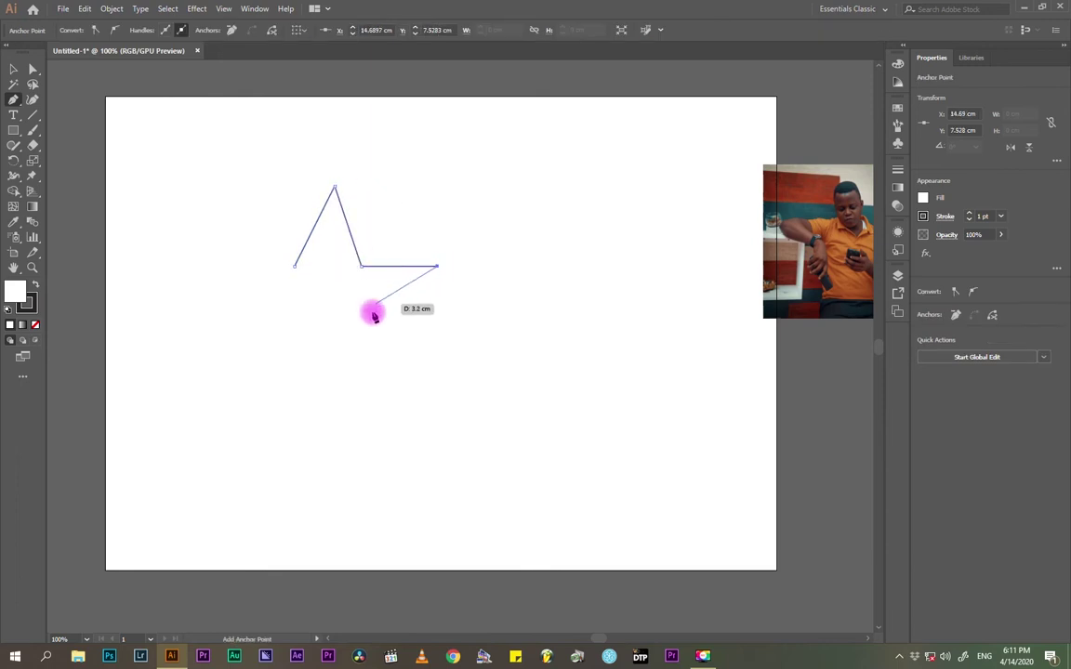
click(371, 313)
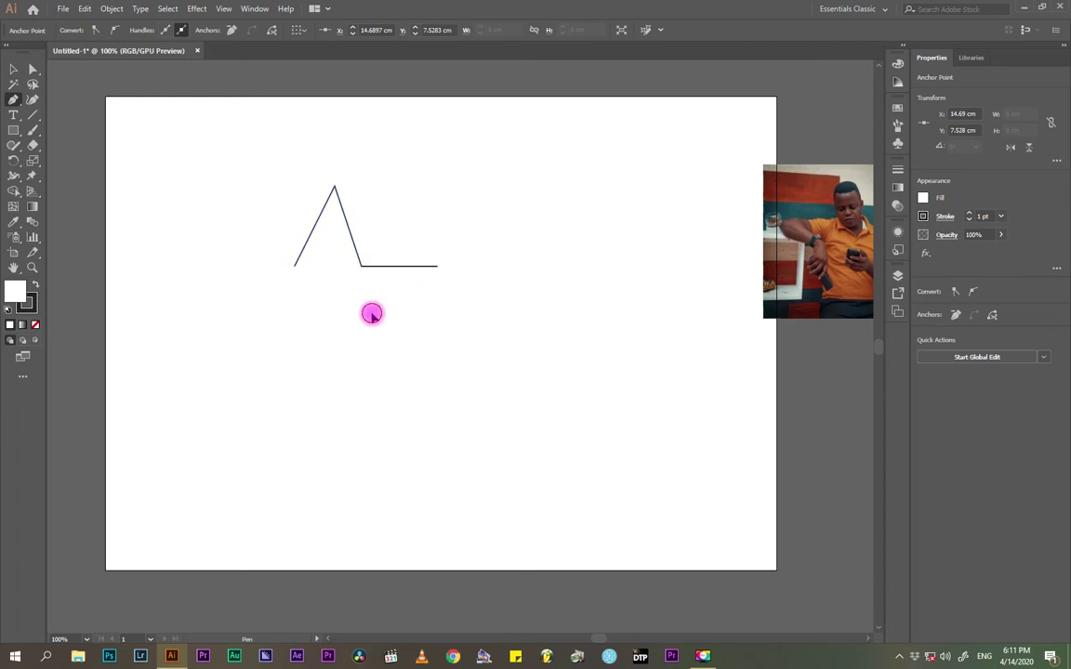
click(398, 374)
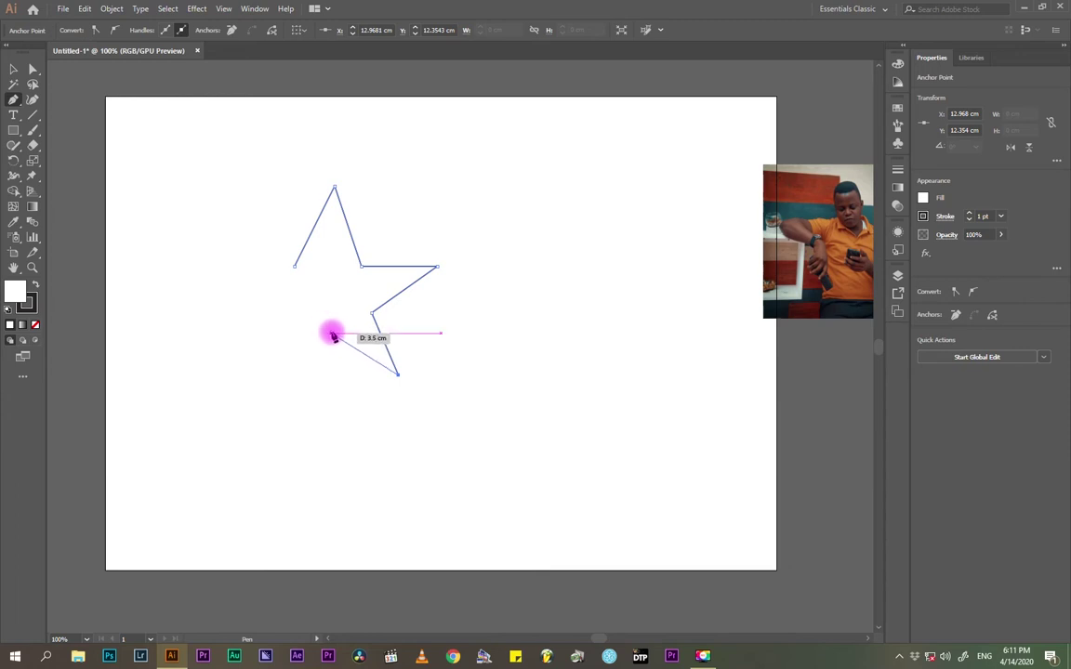
click(331, 337)
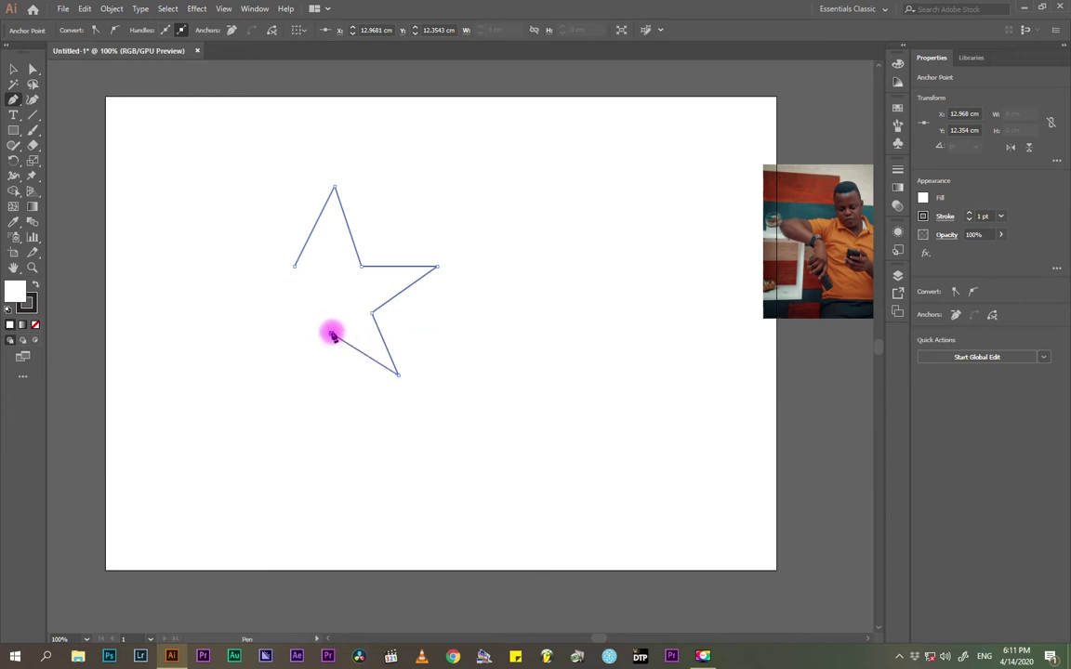
click(276, 374)
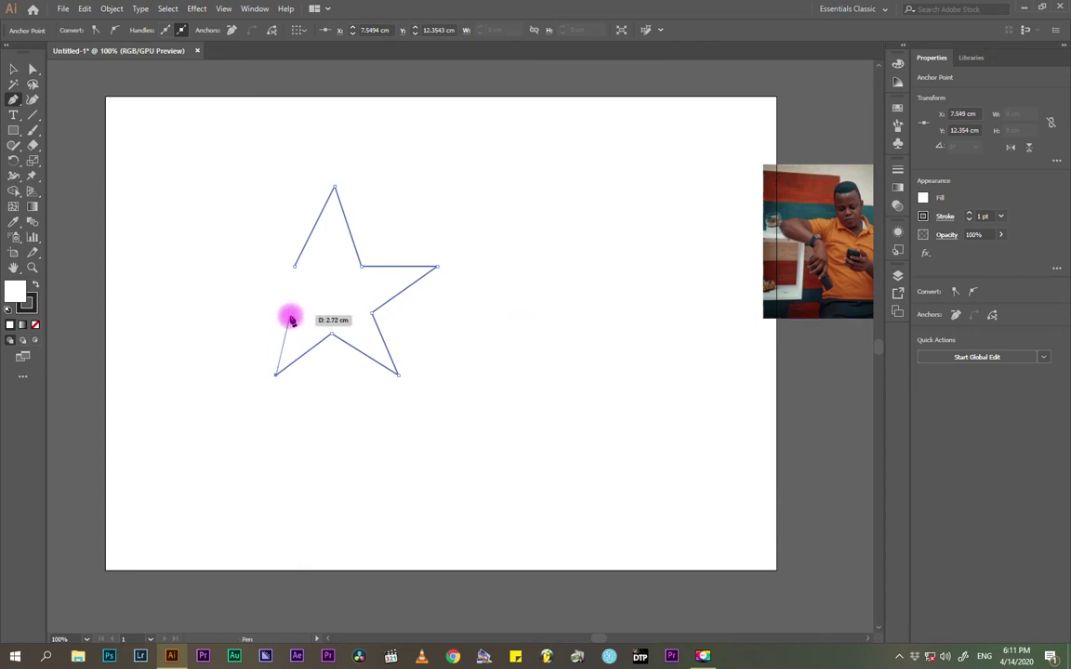
click(289, 314)
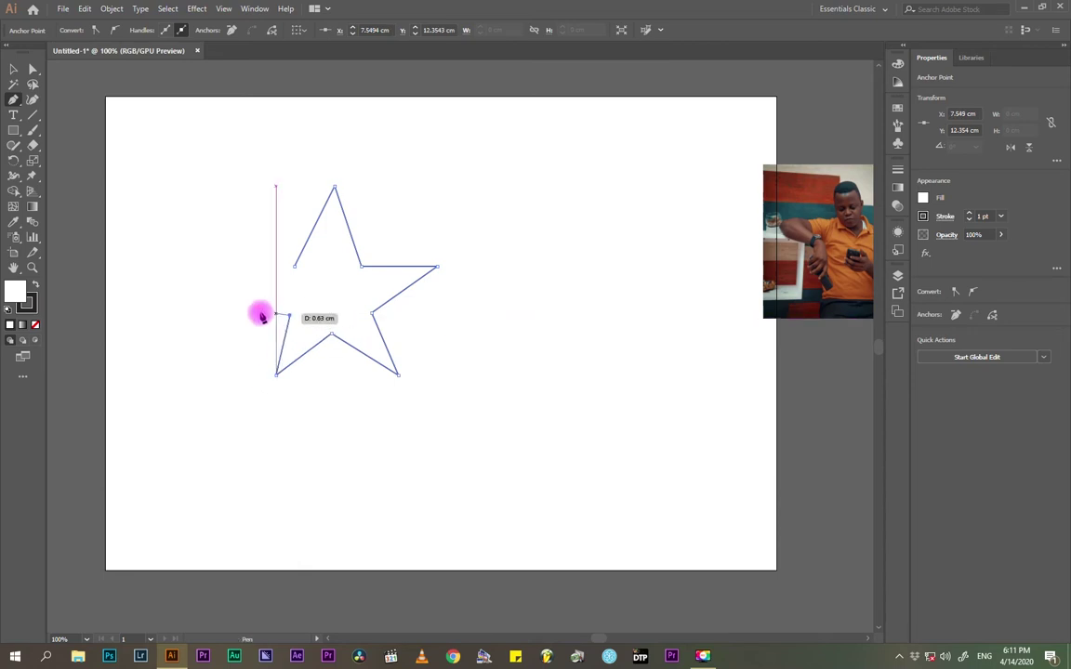
click(214, 280)
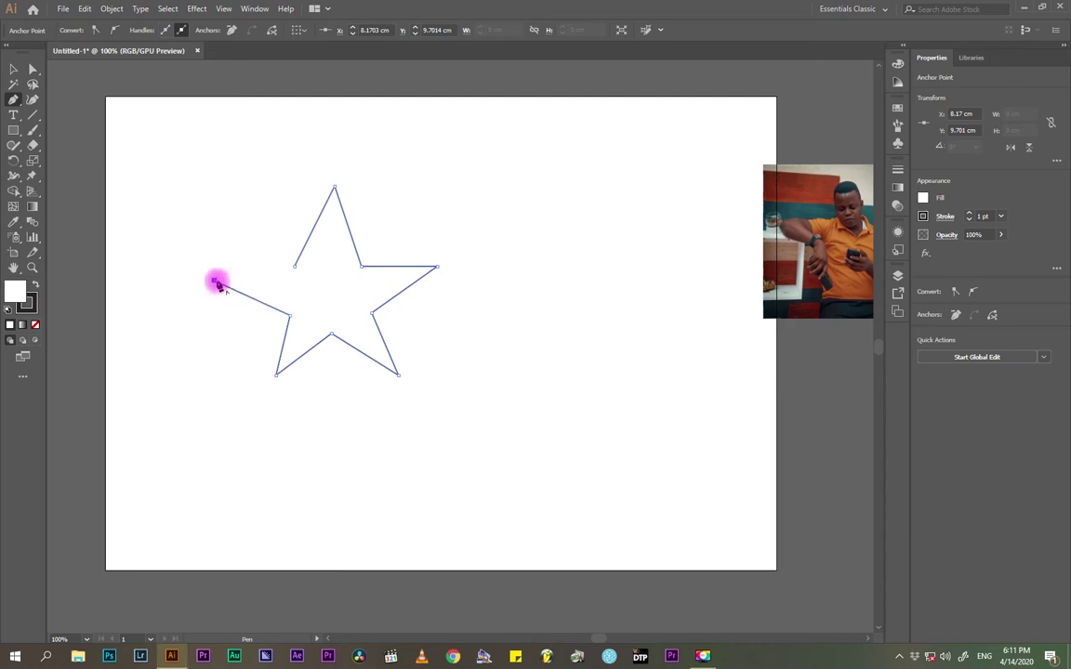
click(295, 269)
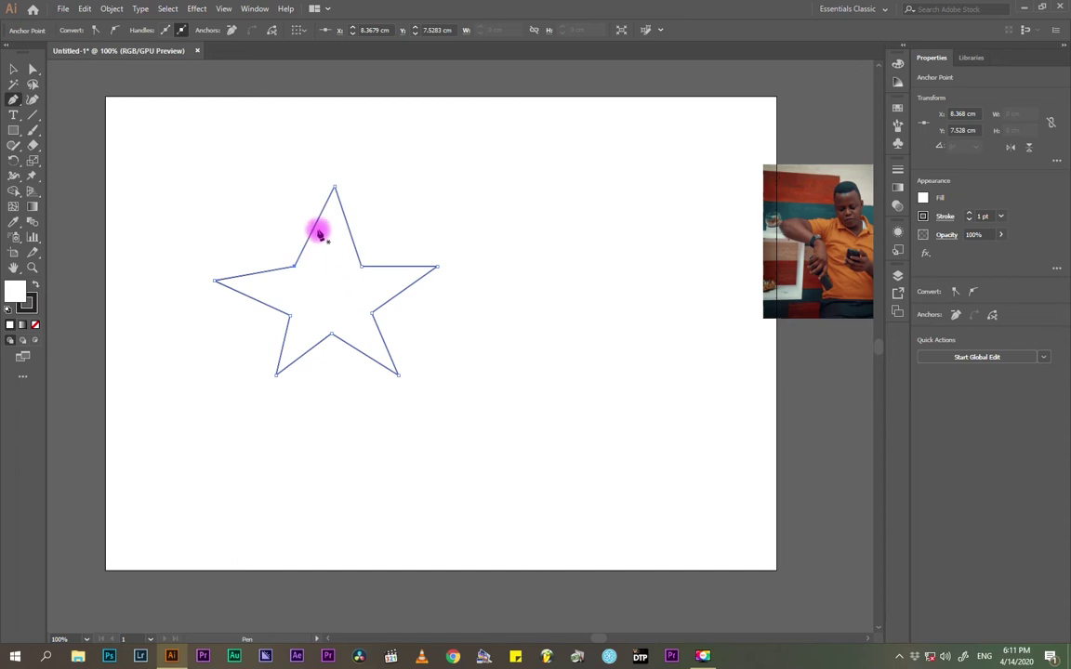
- Drag the star with the Selection tool to a lower, more rightward spot, then deselect it
click(13, 71)
drag(298, 257, 453, 246)
drag(519, 267, 239, 170)
drag(239, 170, 126, 393)
drag(127, 395, 383, 316)
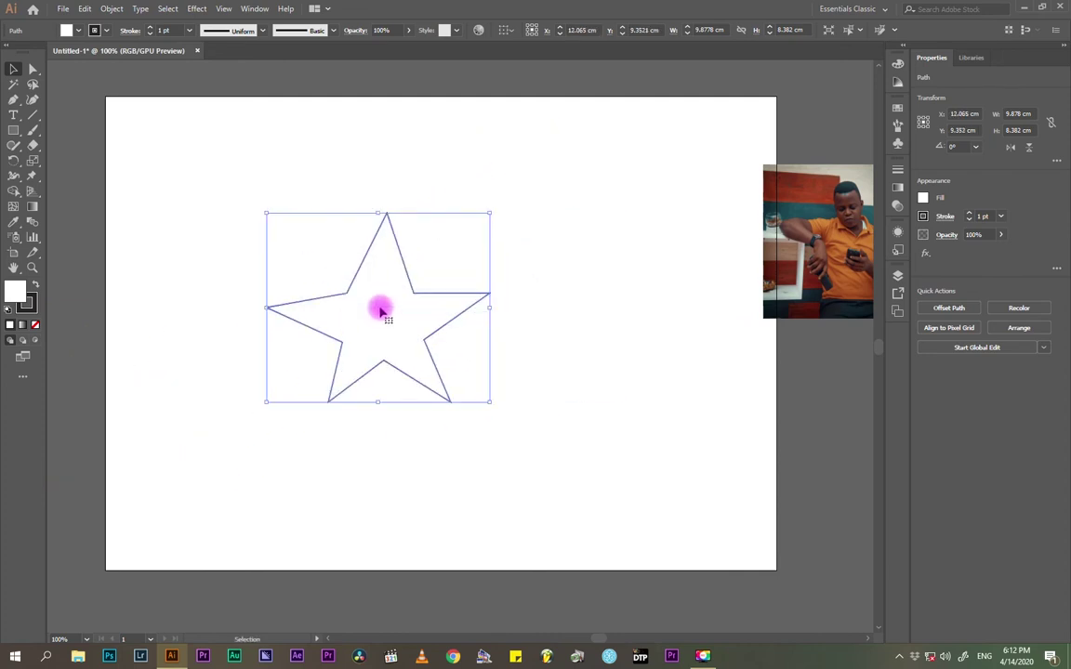
click(37, 160)
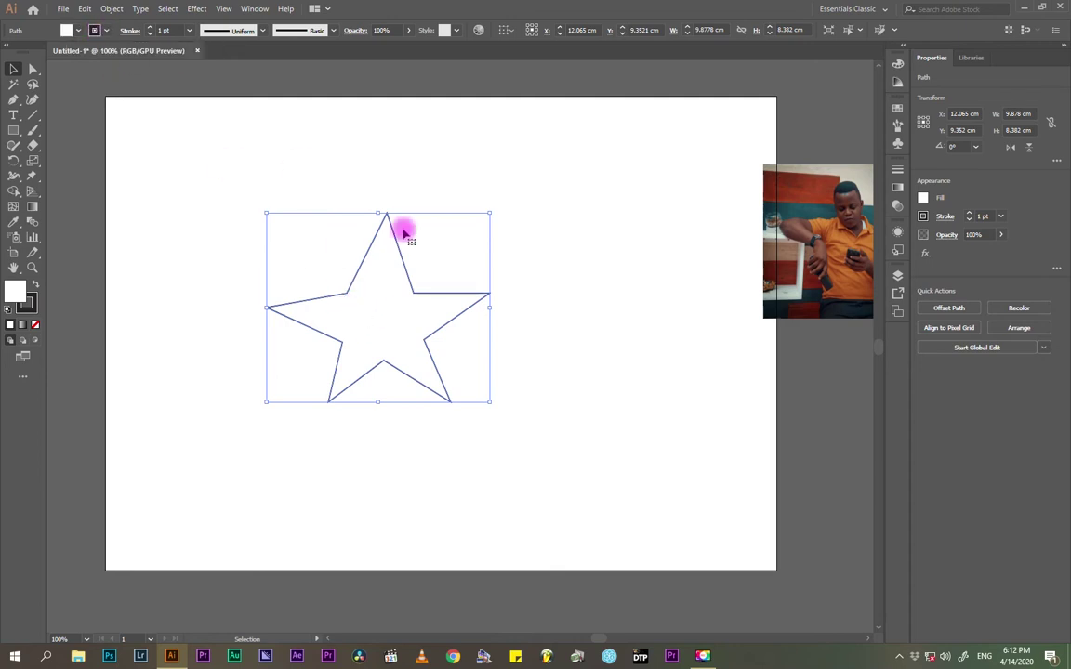
click(400, 166)
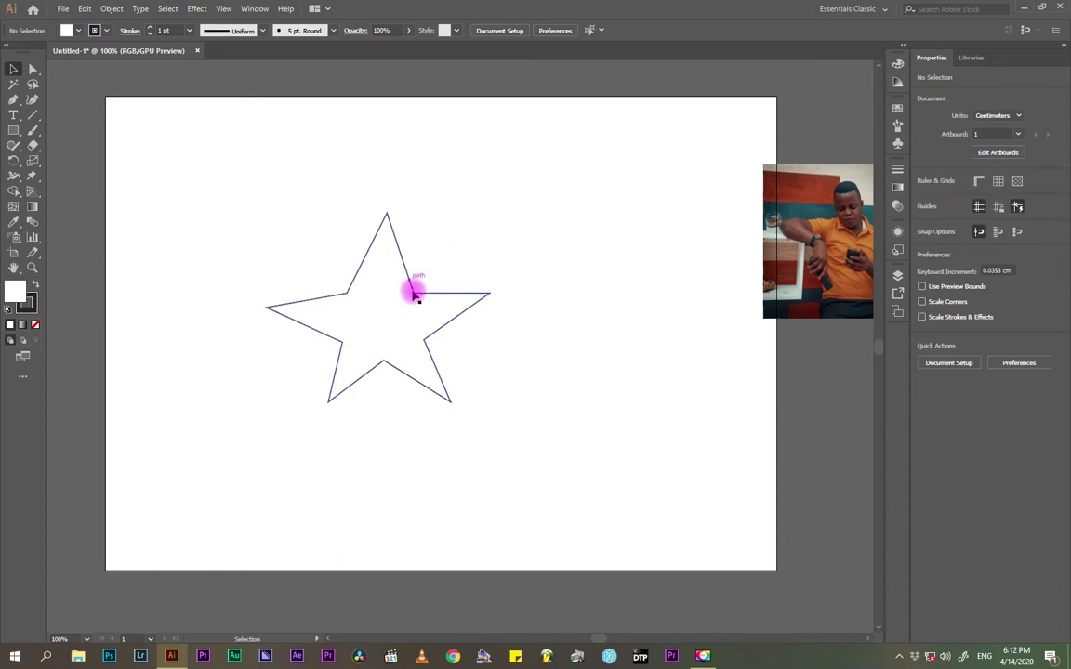
- Fill the star with a light blue swatch
click(395, 344)
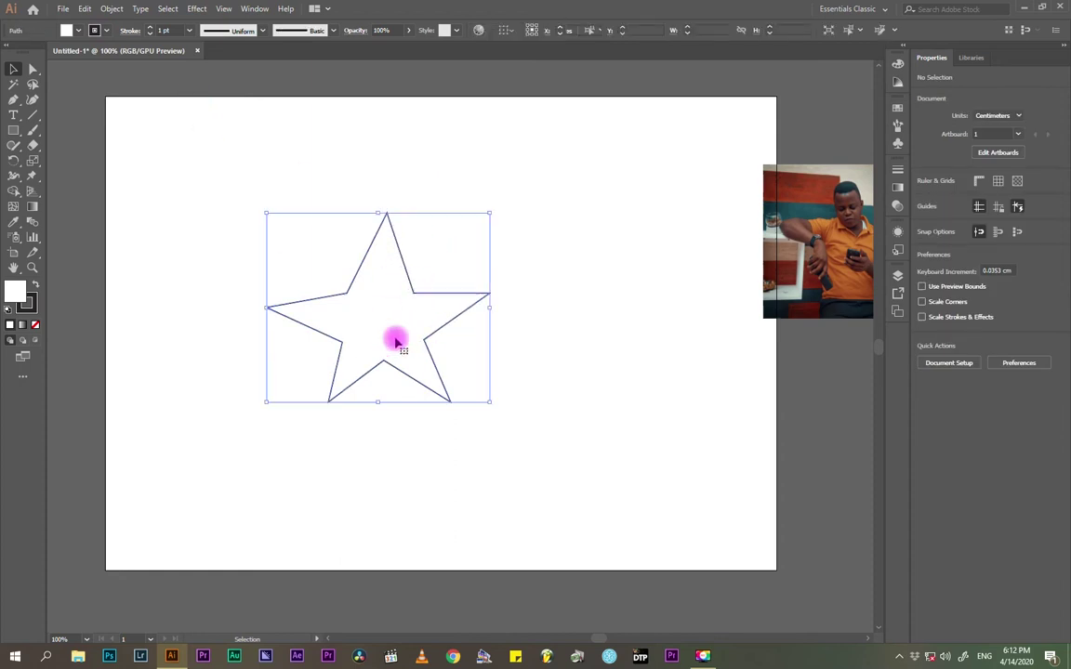
click(78, 32)
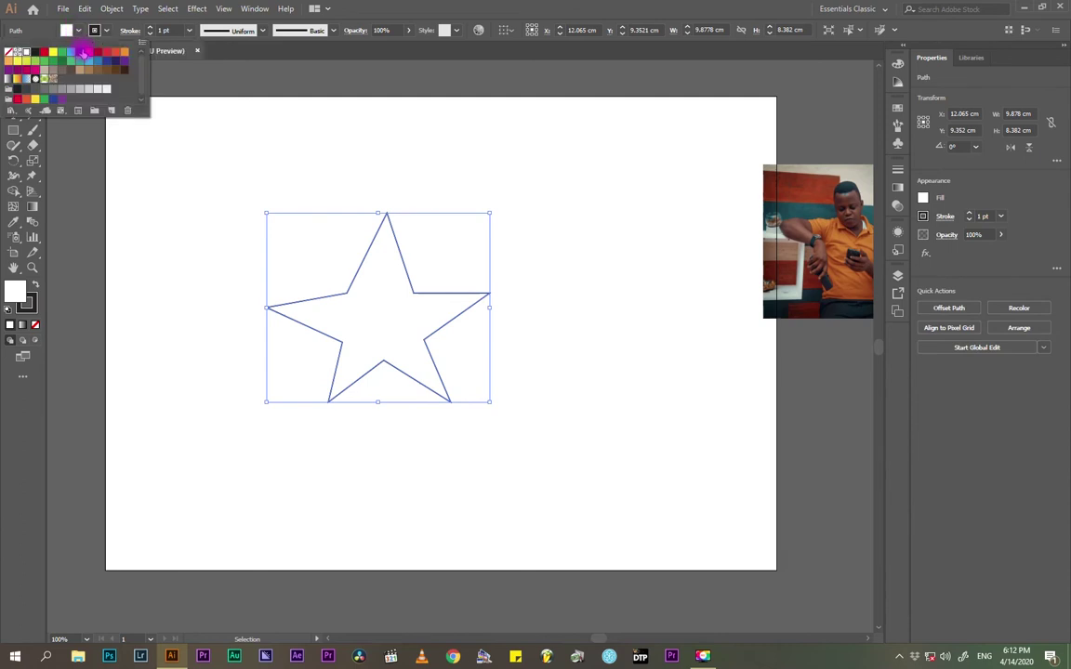
click(70, 52)
click(314, 154)
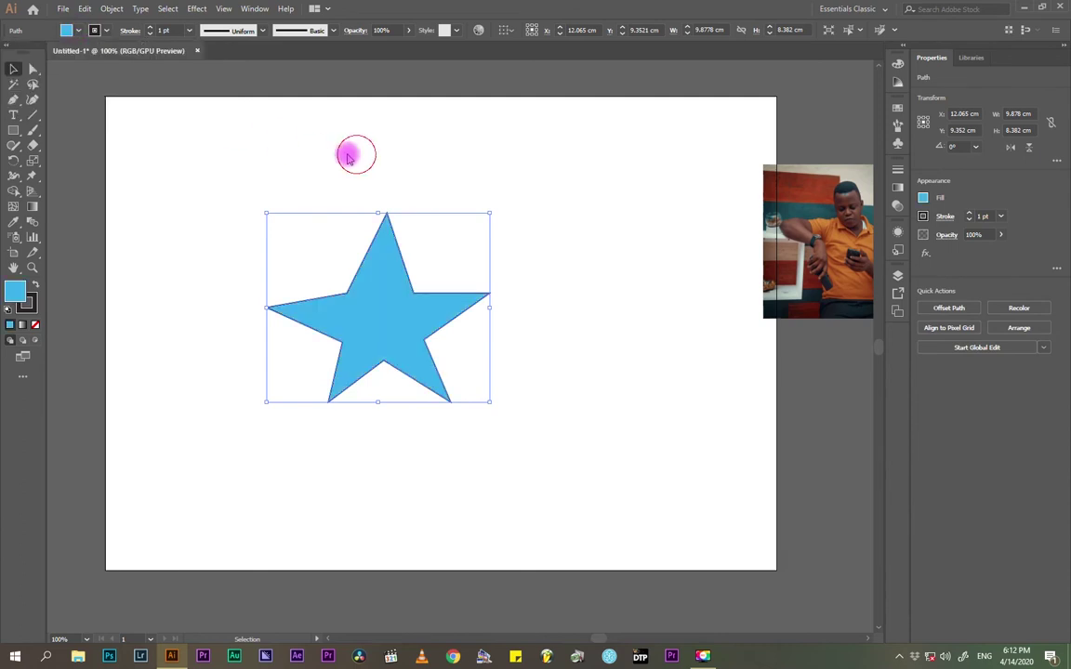
- Give the star a crimson stroke colour
click(388, 356)
click(104, 31)
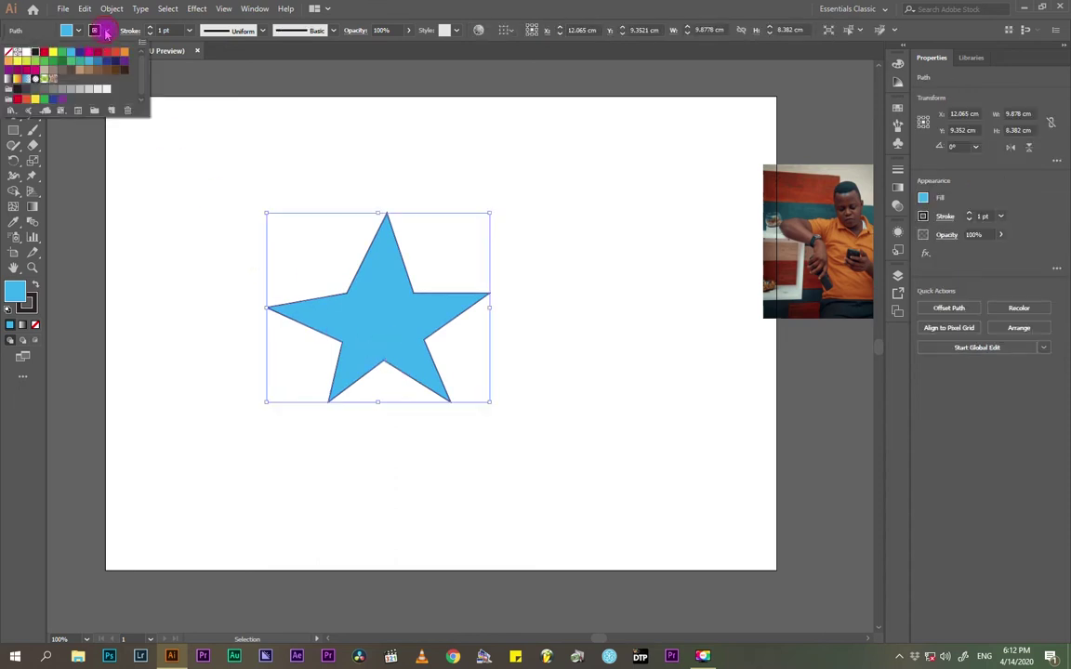
click(53, 52)
click(400, 132)
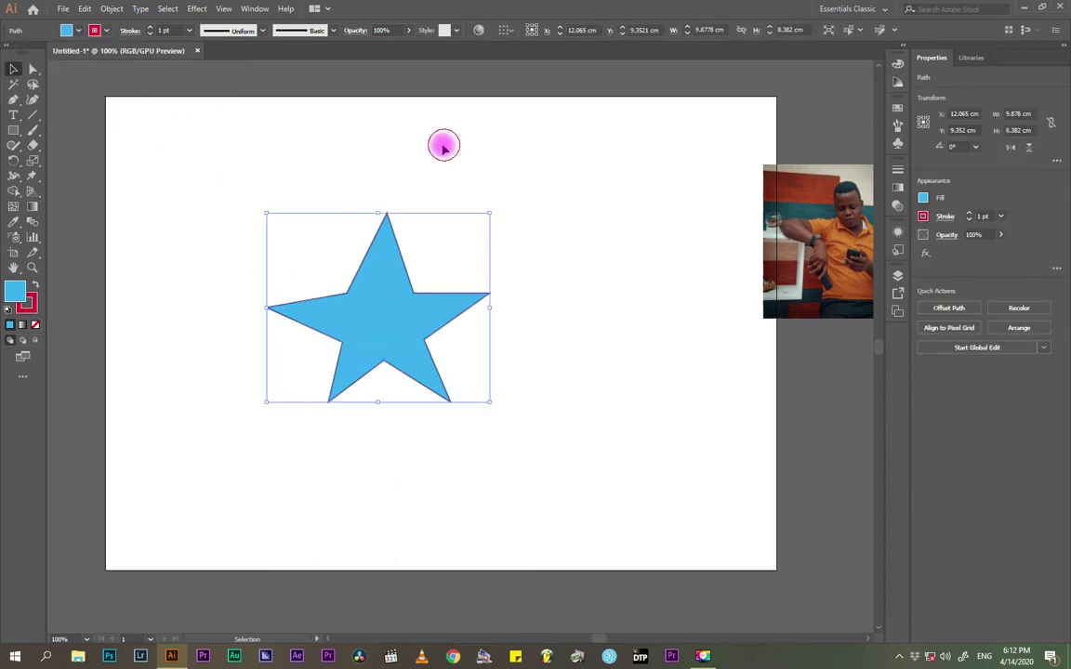
click(397, 175)
click(334, 296)
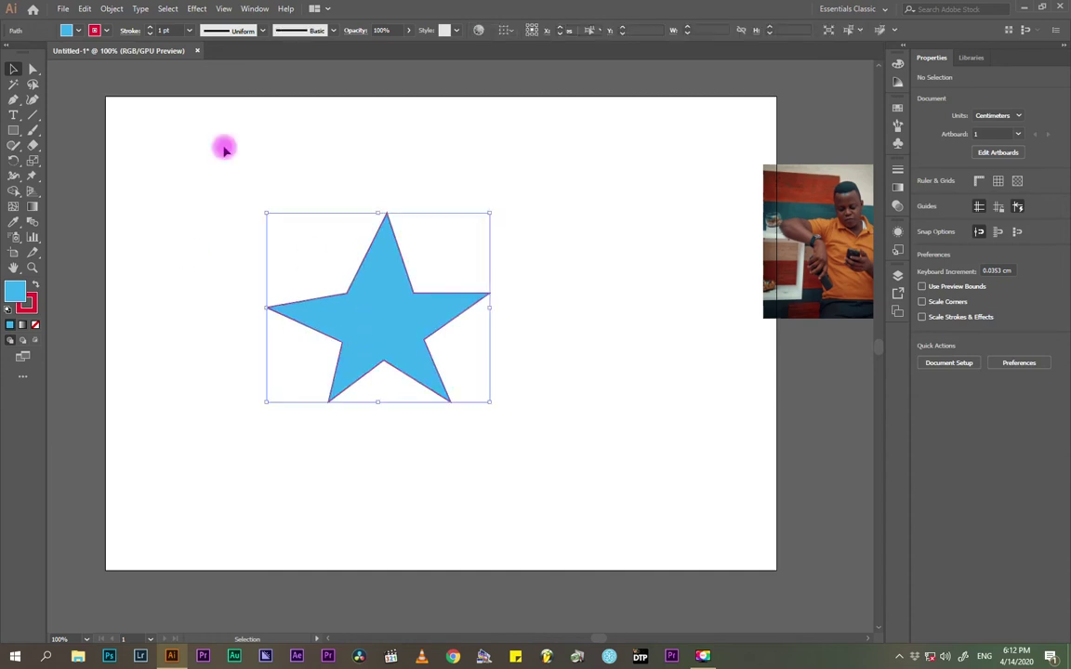
click(464, 161)
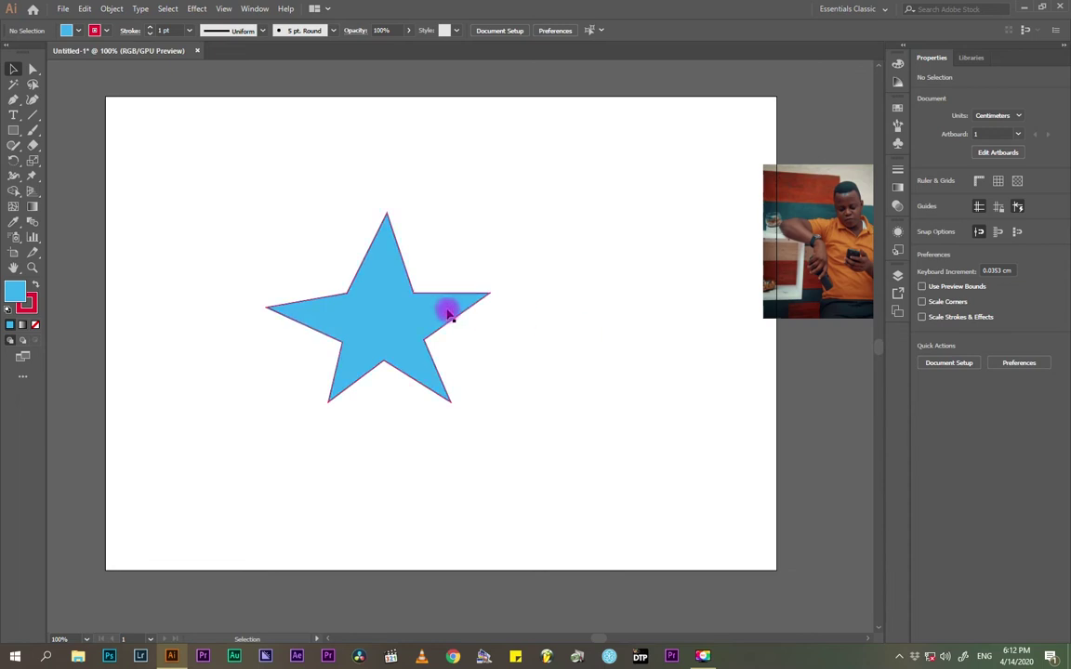
- Raise the star's stroke weight to 5 pt
click(377, 257)
click(150, 28)
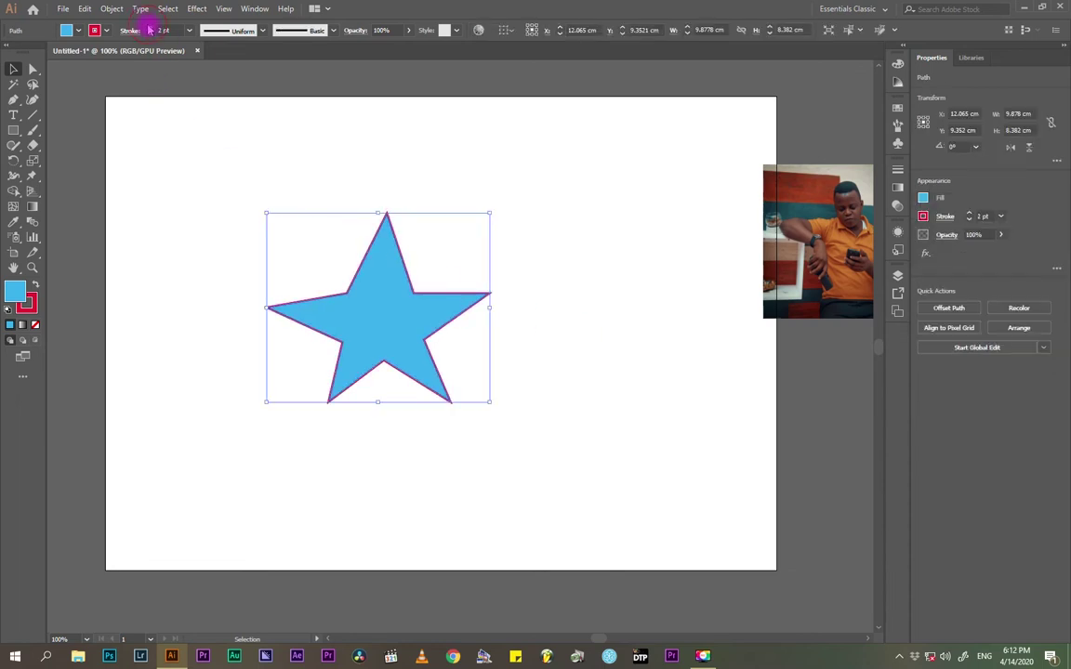
click(149, 28)
double_click(150, 28)
click(650, 229)
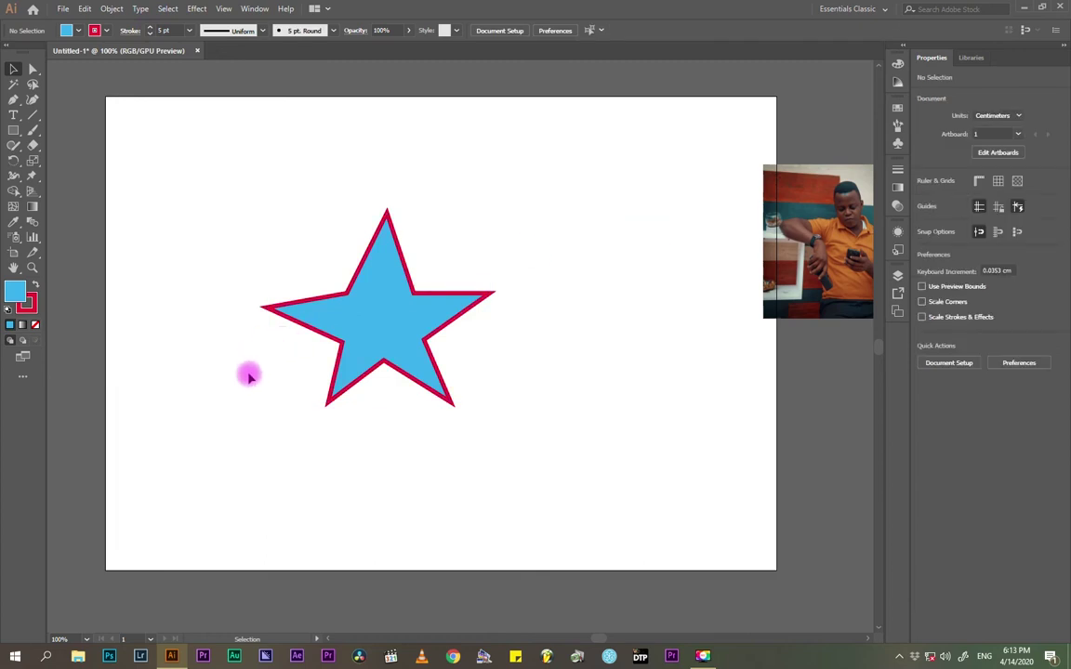
- Reduce the star's stroke weight back to 1 pt and deselect it
click(336, 320)
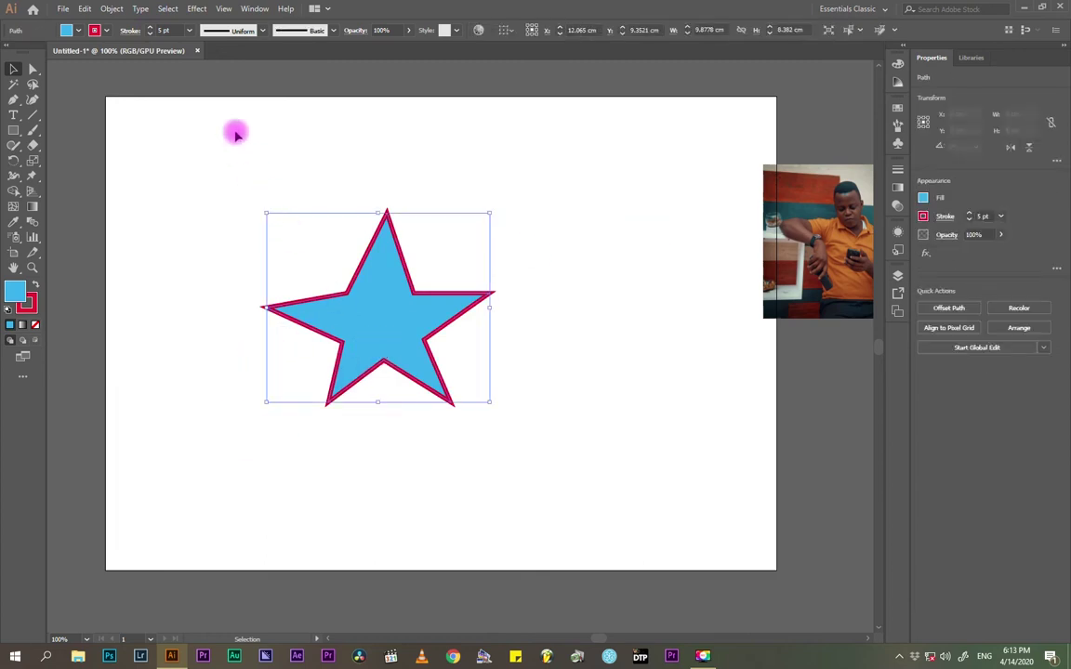
click(149, 33)
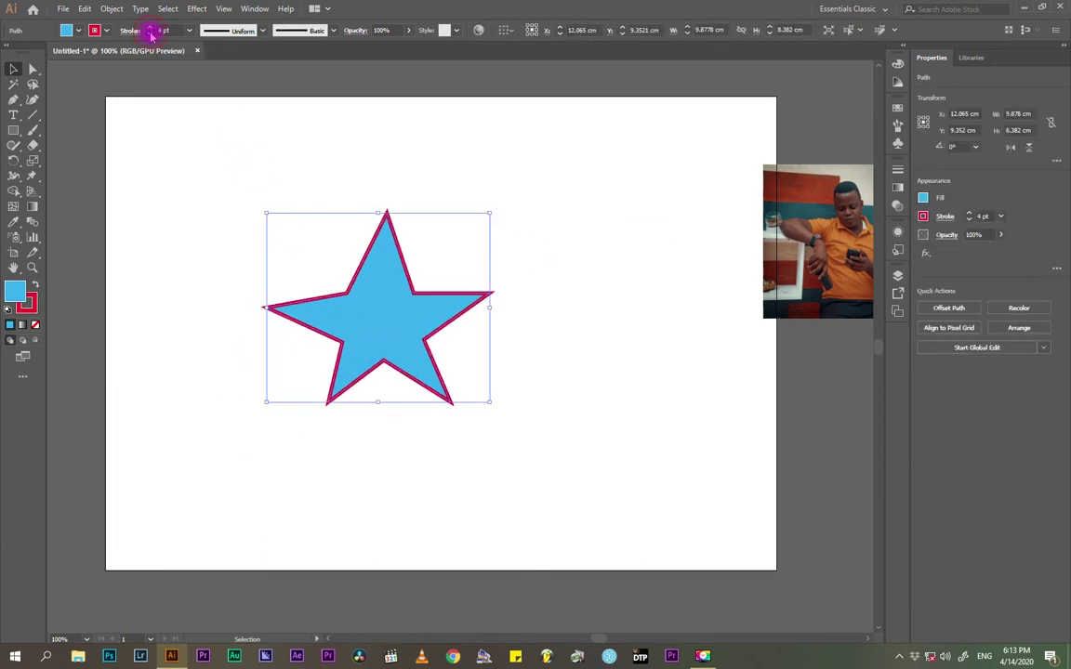
click(150, 34)
double_click(150, 33)
click(511, 169)
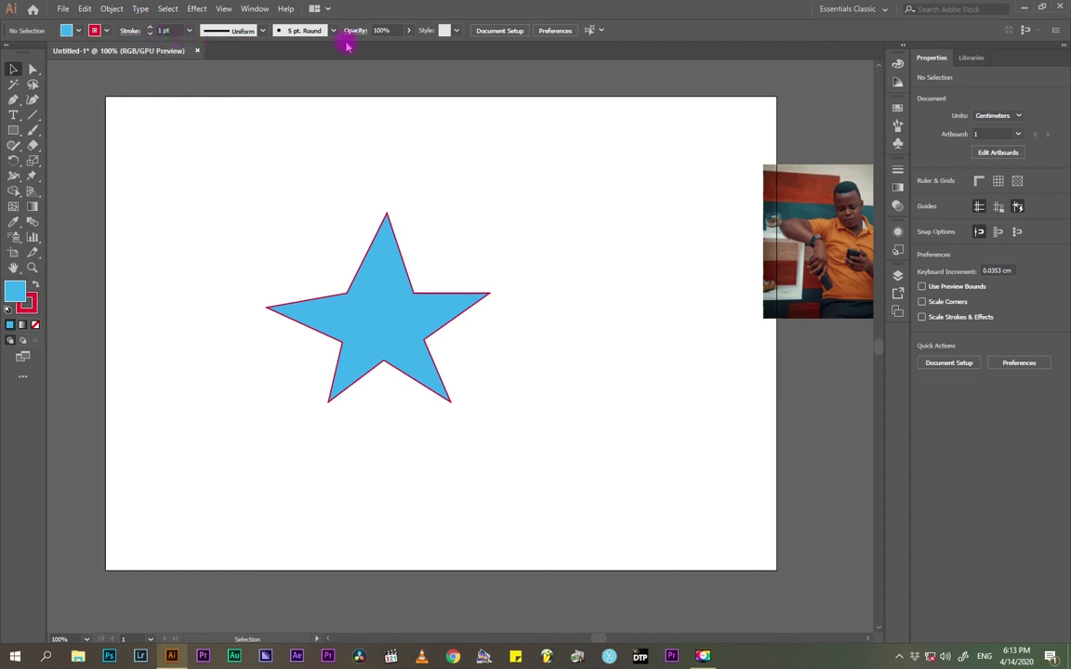
- Drag the blue star up and to the right, then reselect it
drag(365, 342, 437, 327)
click(107, 33)
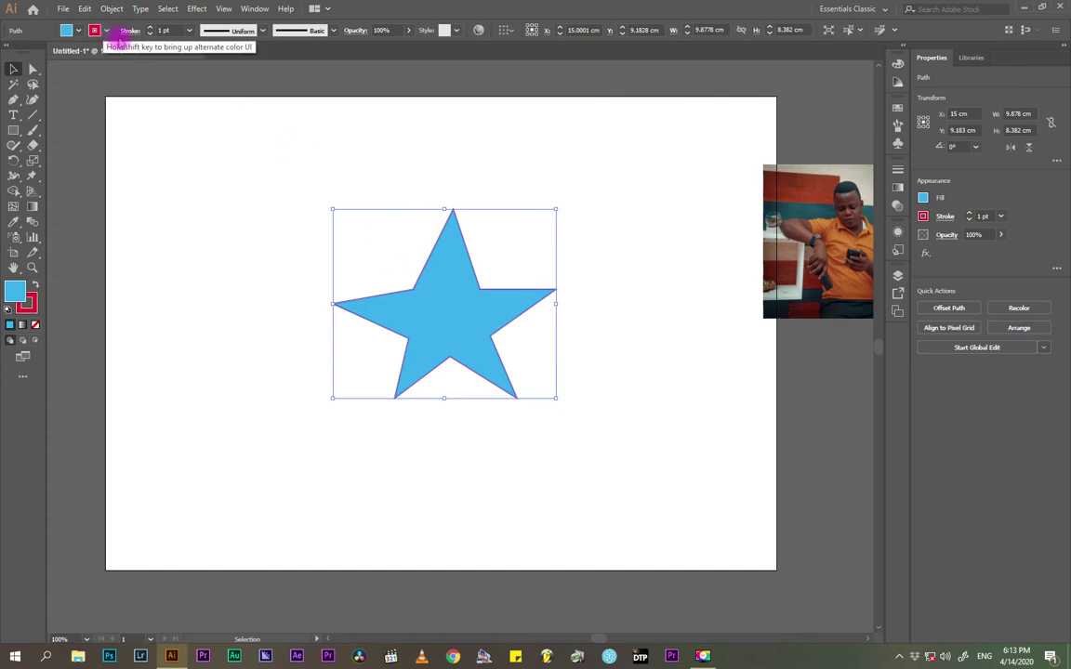
click(609, 239)
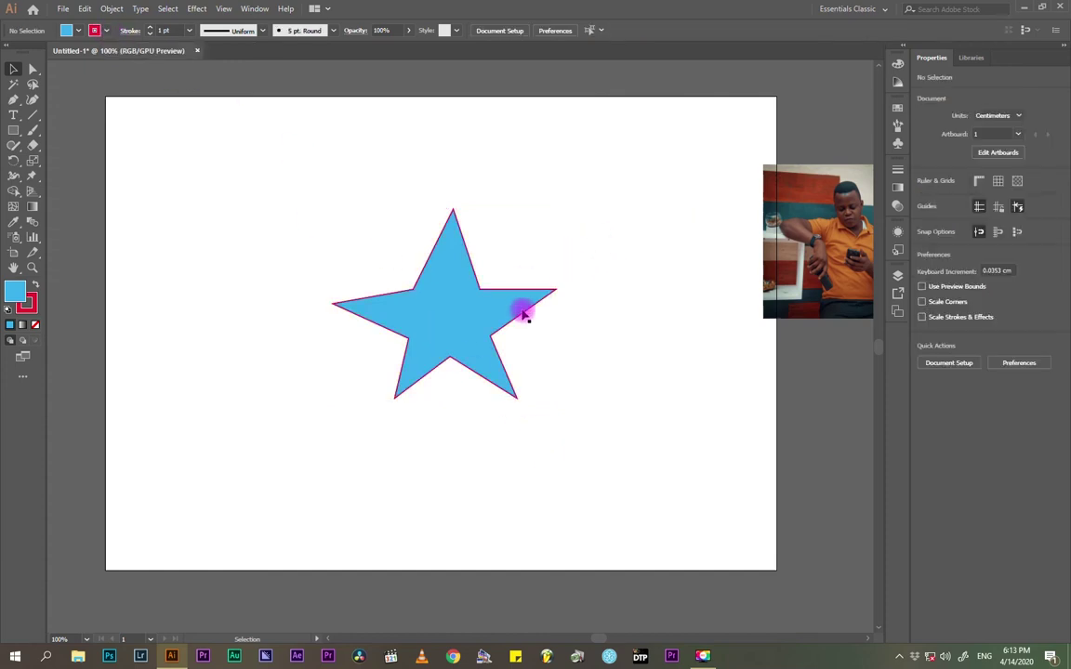
click(478, 333)
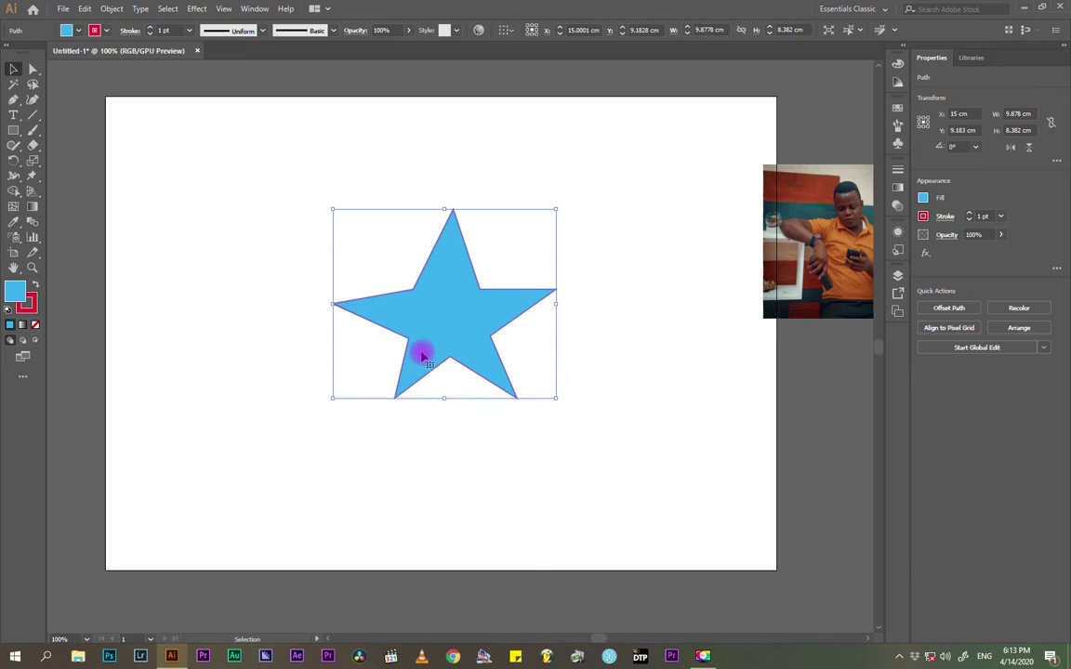
- With the Direct Selection tool, pull the star's lower-left, lower-right and inner bottom points outward
click(32, 69)
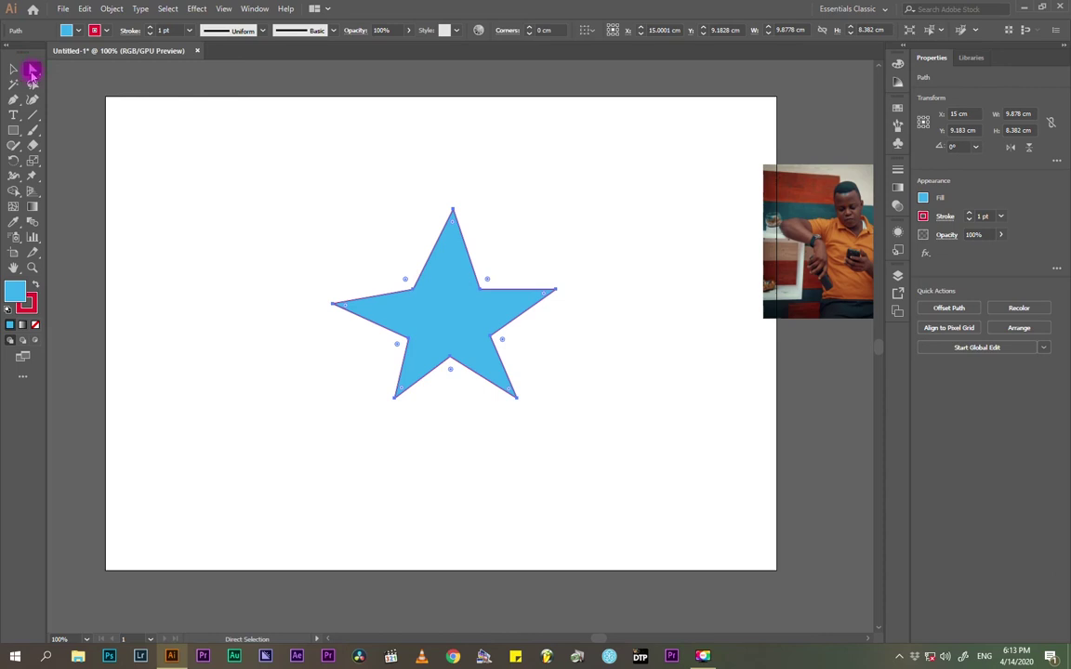
drag(32, 70, 79, 72)
click(396, 400)
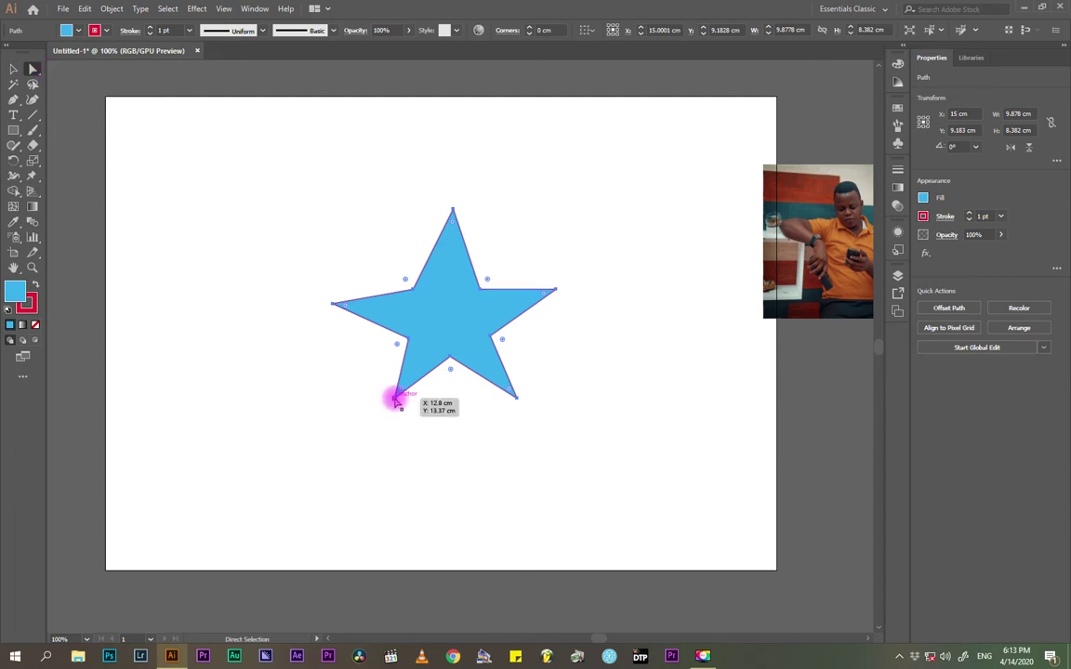
drag(396, 399, 376, 441)
click(391, 410)
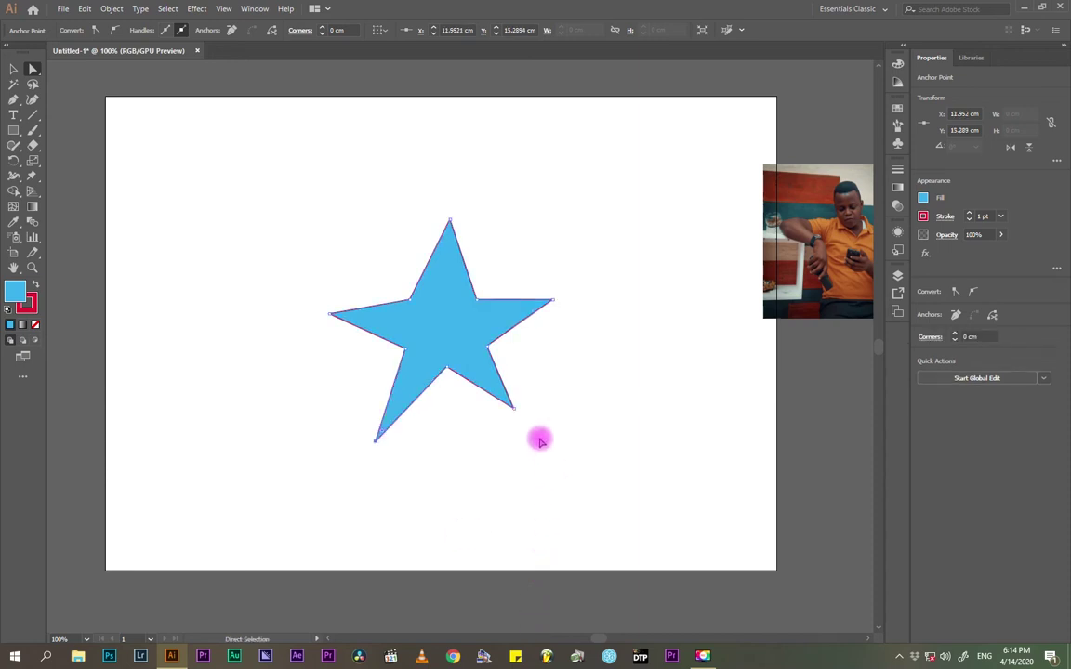
drag(514, 410, 531, 435)
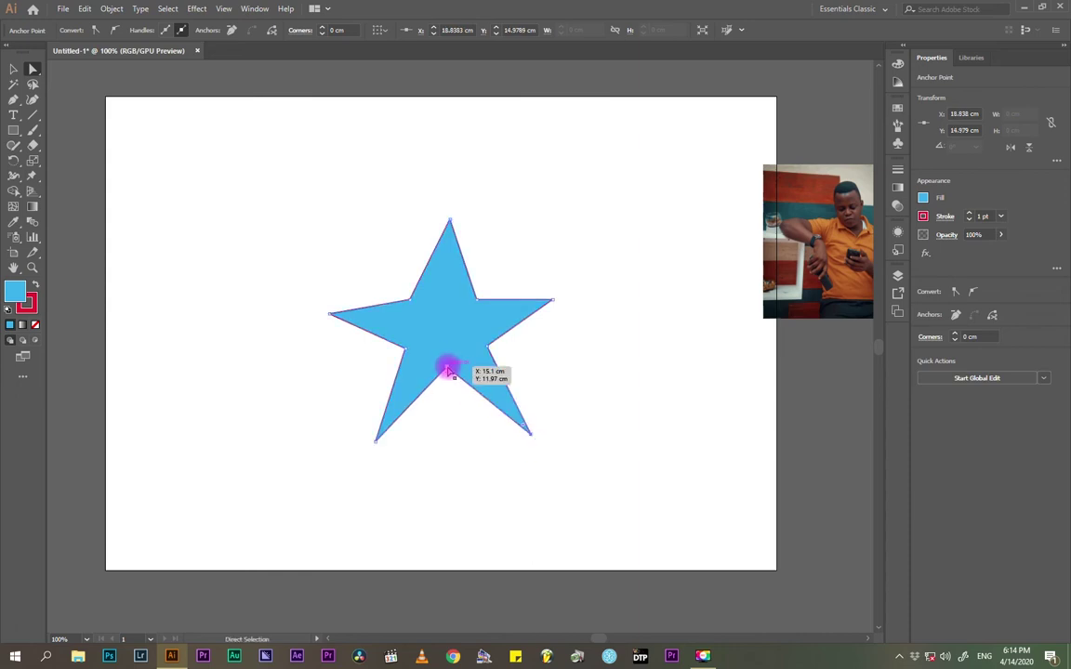
drag(447, 371, 447, 384)
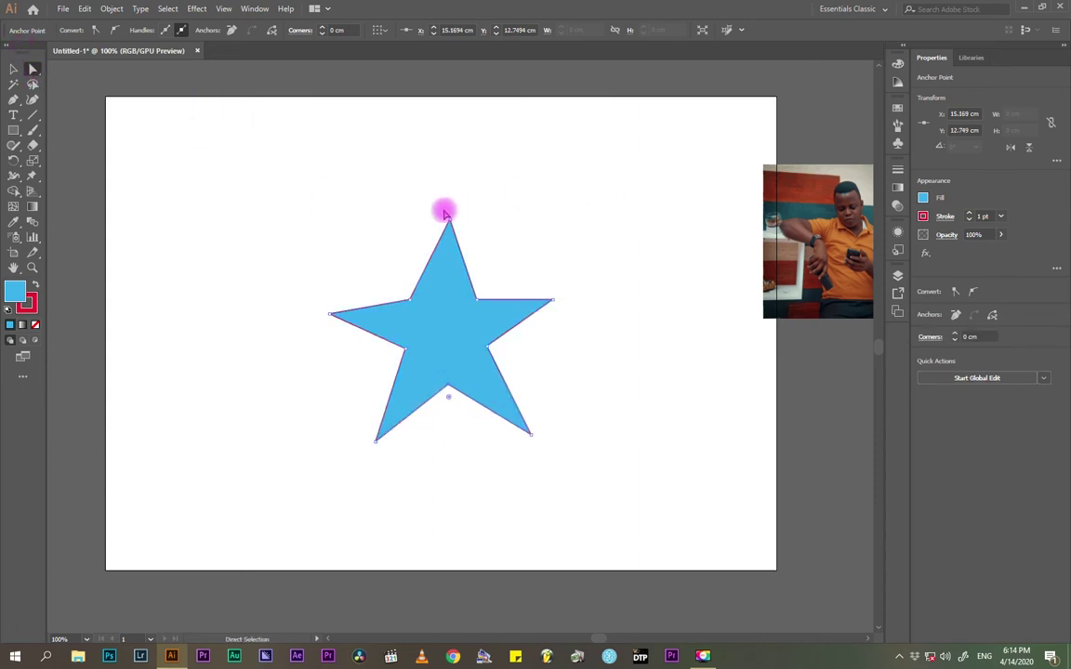
- Stretch the left and right arm tips outward and fine-tune the inner and top points
drag(447, 221, 440, 222)
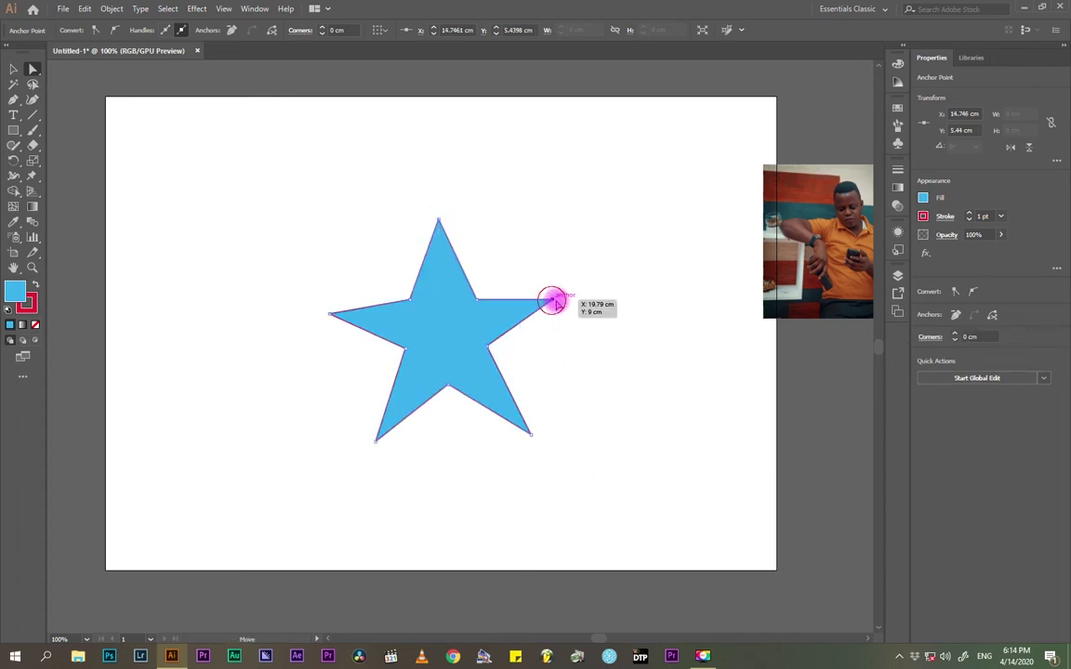
drag(554, 302, 562, 299)
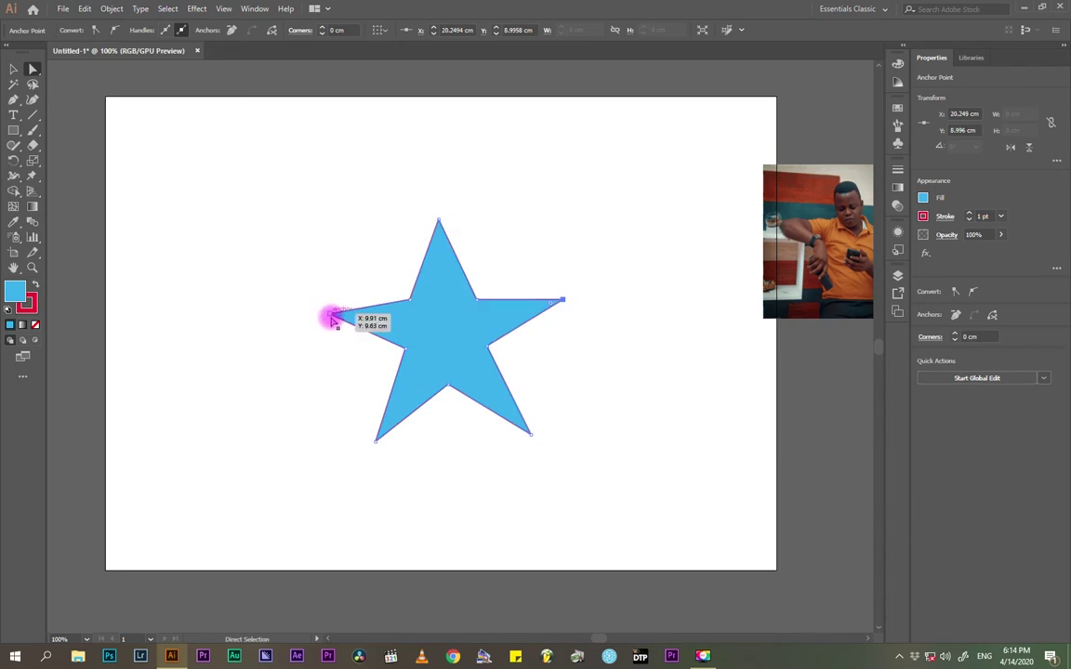
drag(333, 316, 315, 313)
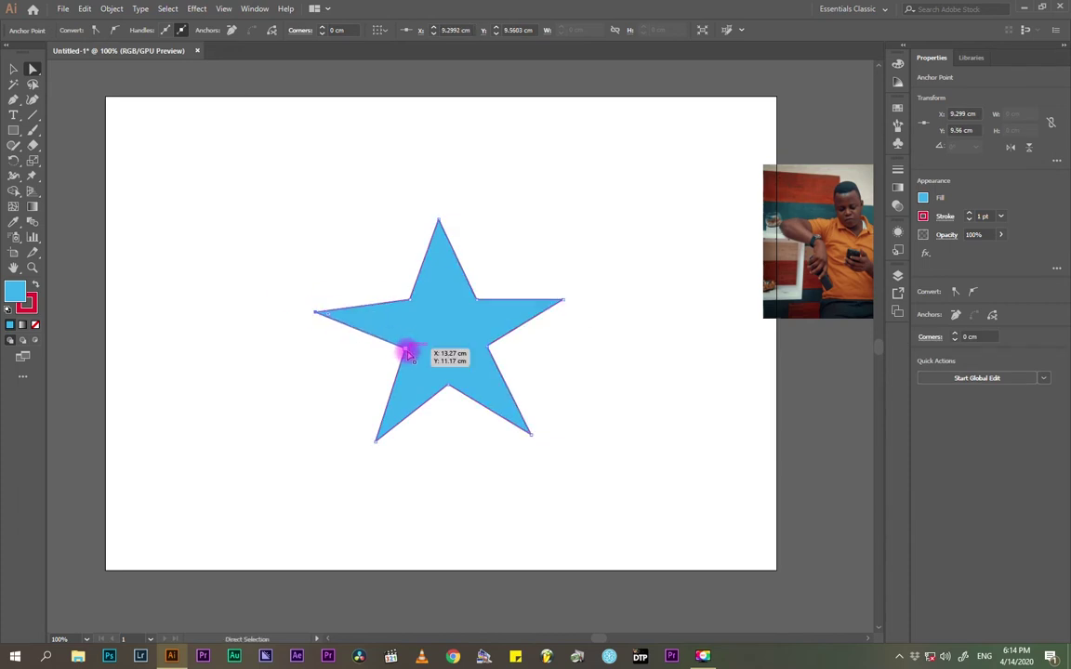
drag(404, 349, 398, 350)
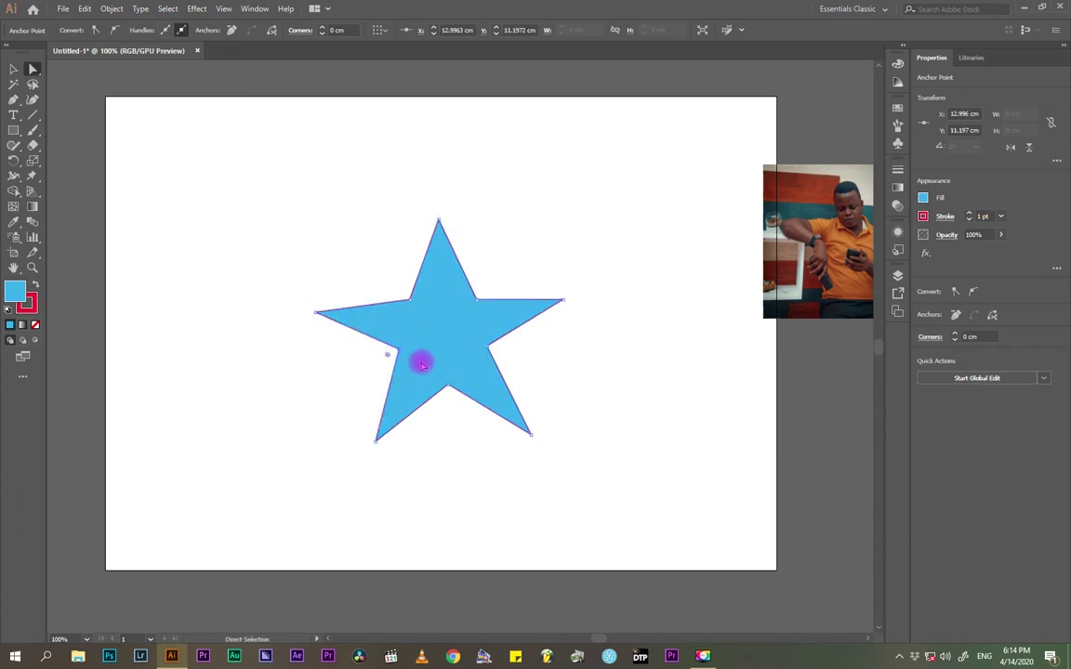
drag(489, 354, 491, 351)
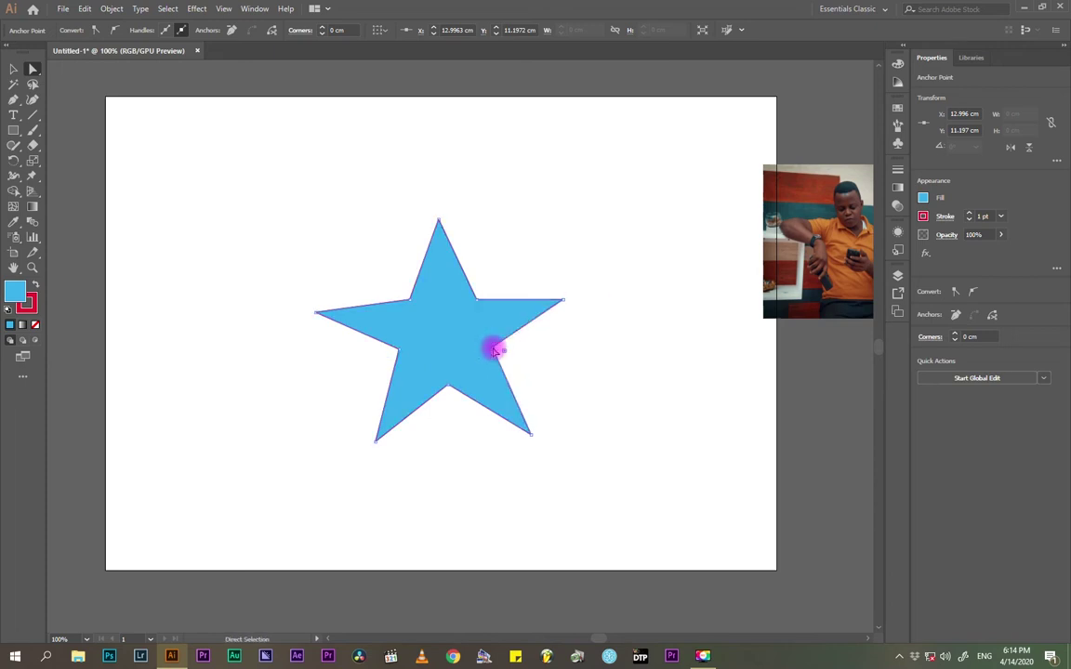
drag(439, 220, 447, 216)
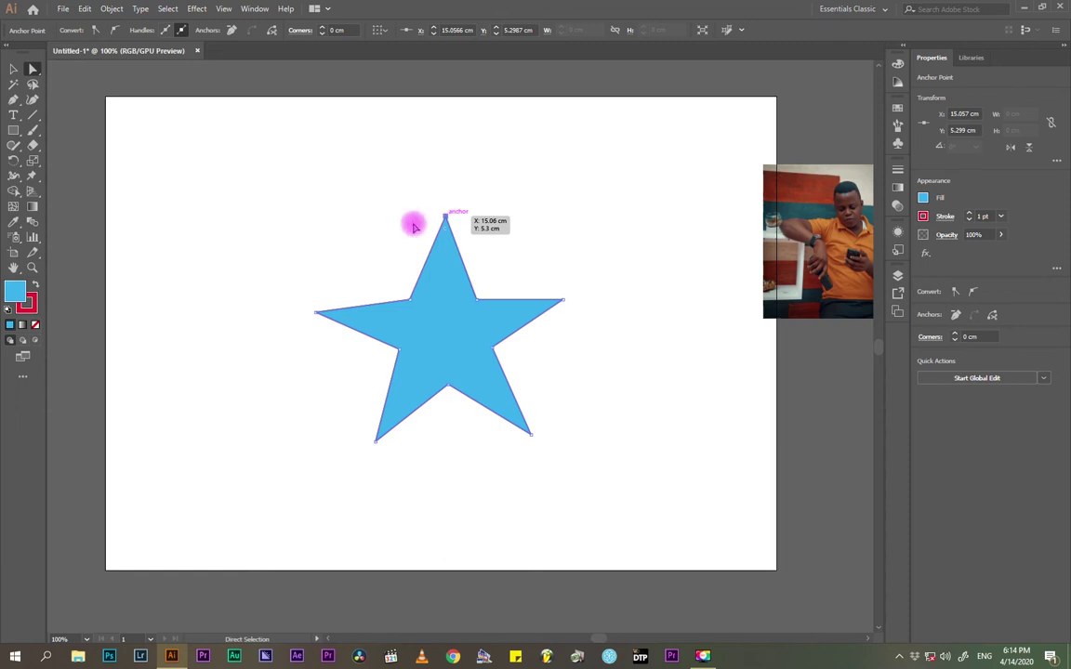
- Return to the Selection tool and deselect the enlarged 10.95 × 9.99 cm star
click(15, 68)
click(295, 180)
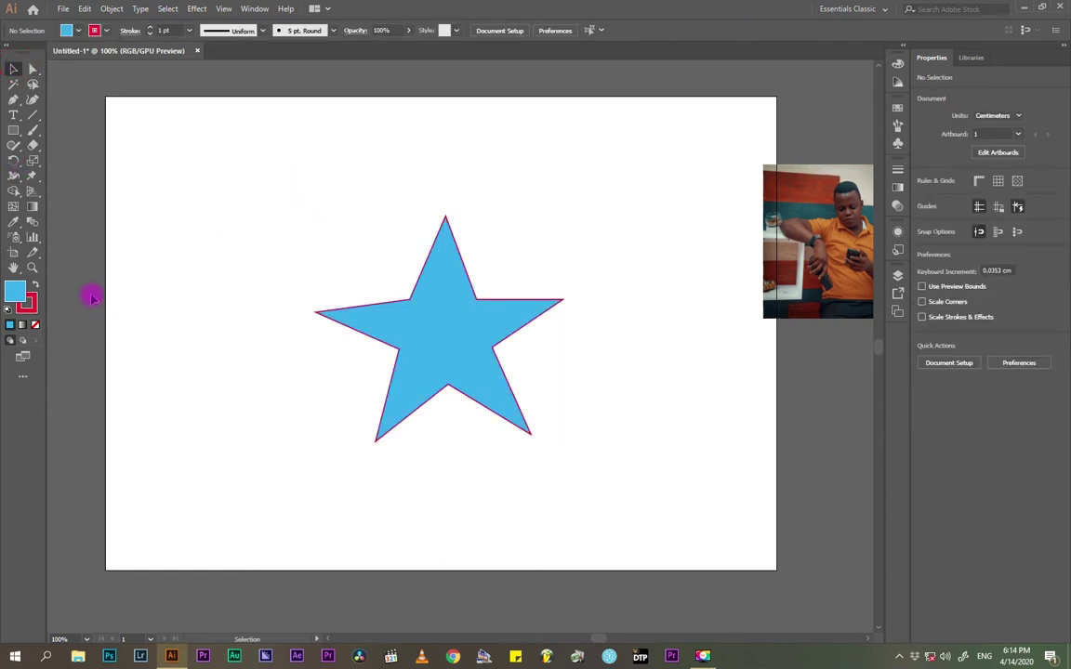
click(417, 288)
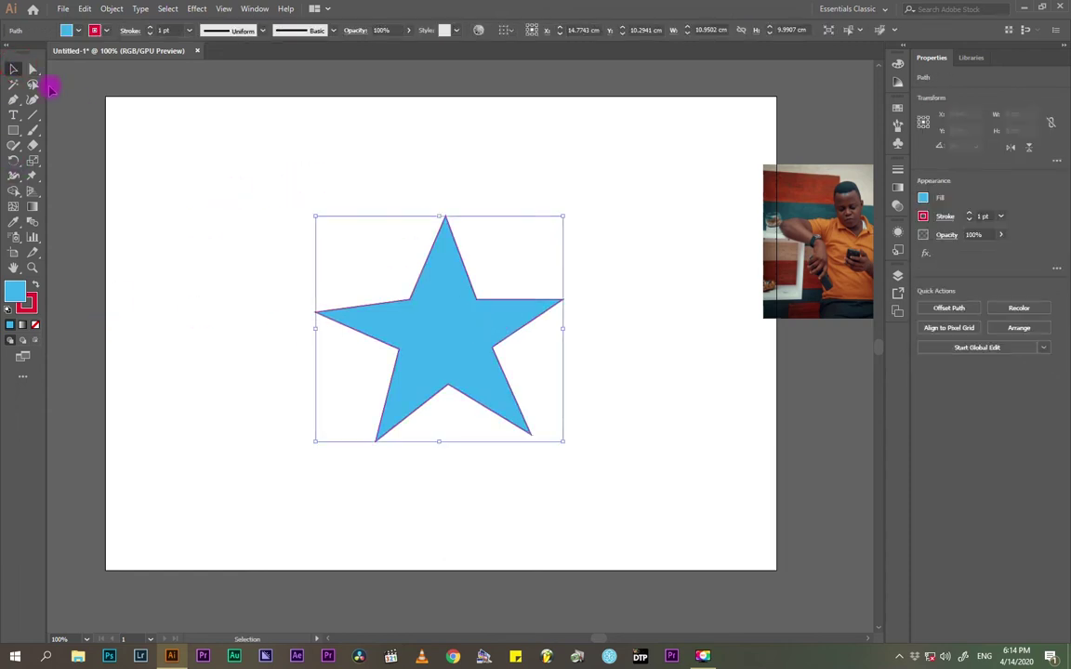
click(640, 275)
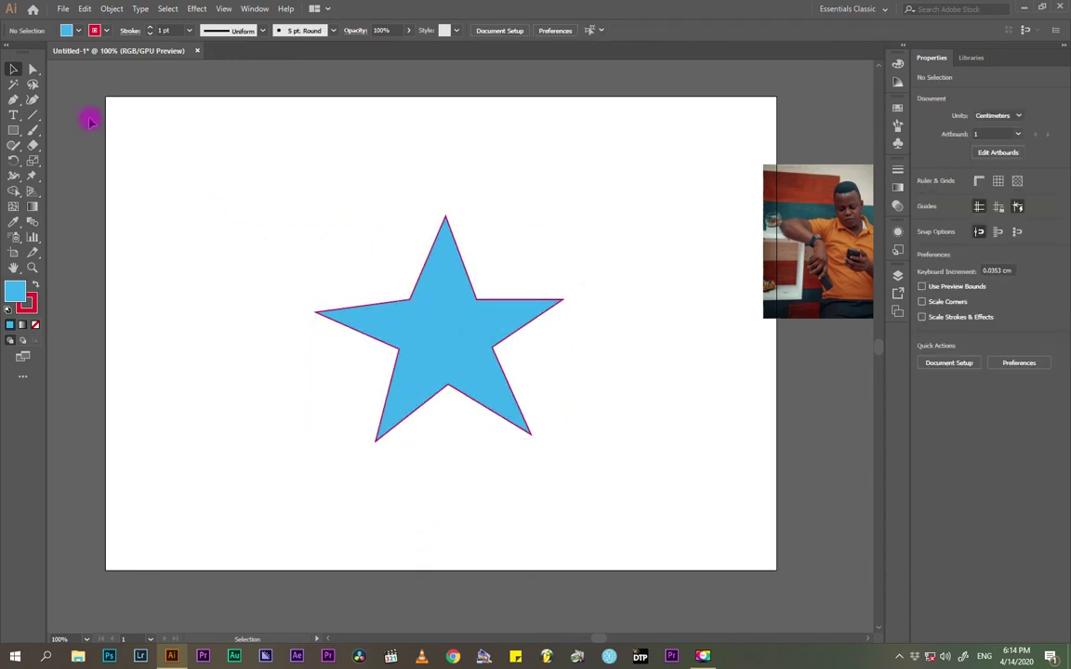
- Drag the star's right, left, lower-right and lower-left anchors far outward into spikes
click(32, 70)
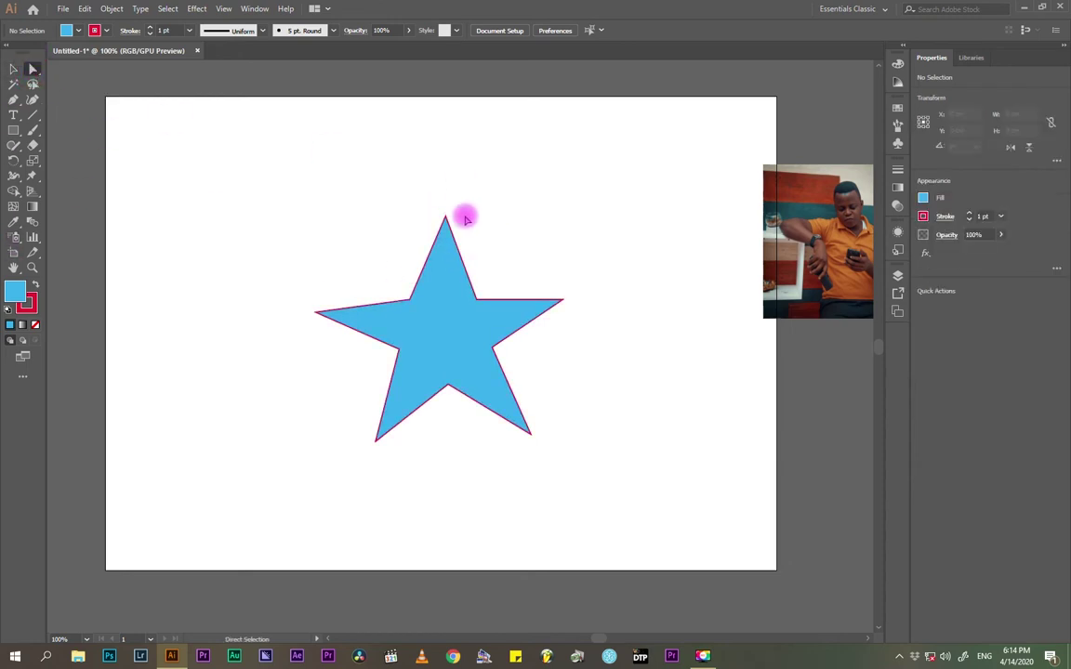
click(475, 317)
click(454, 289)
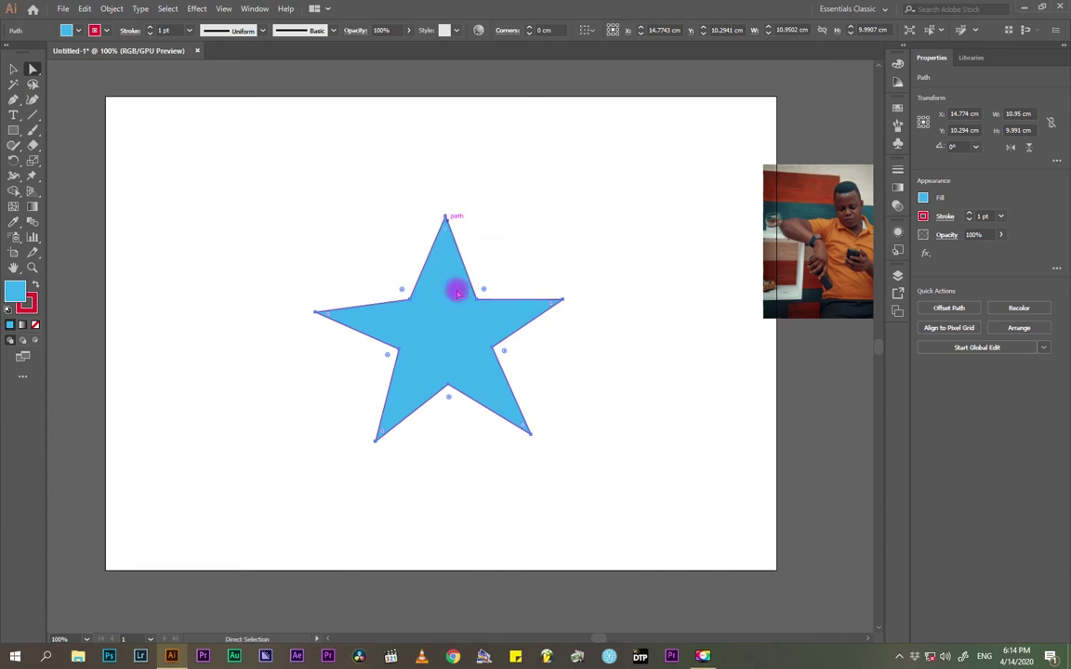
click(445, 217)
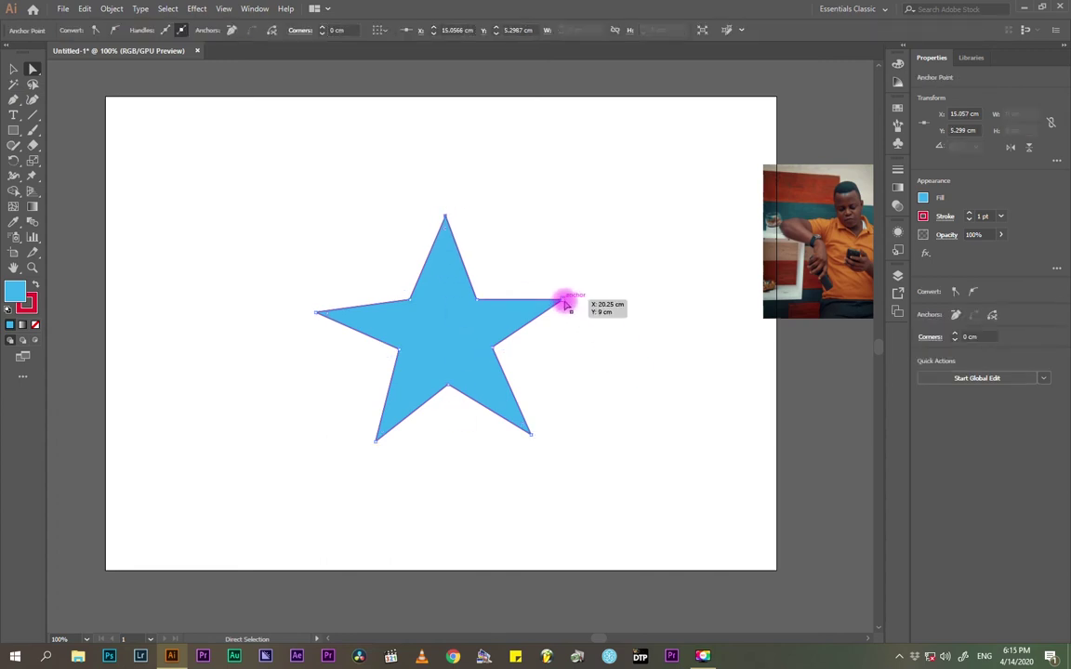
drag(570, 301, 690, 272)
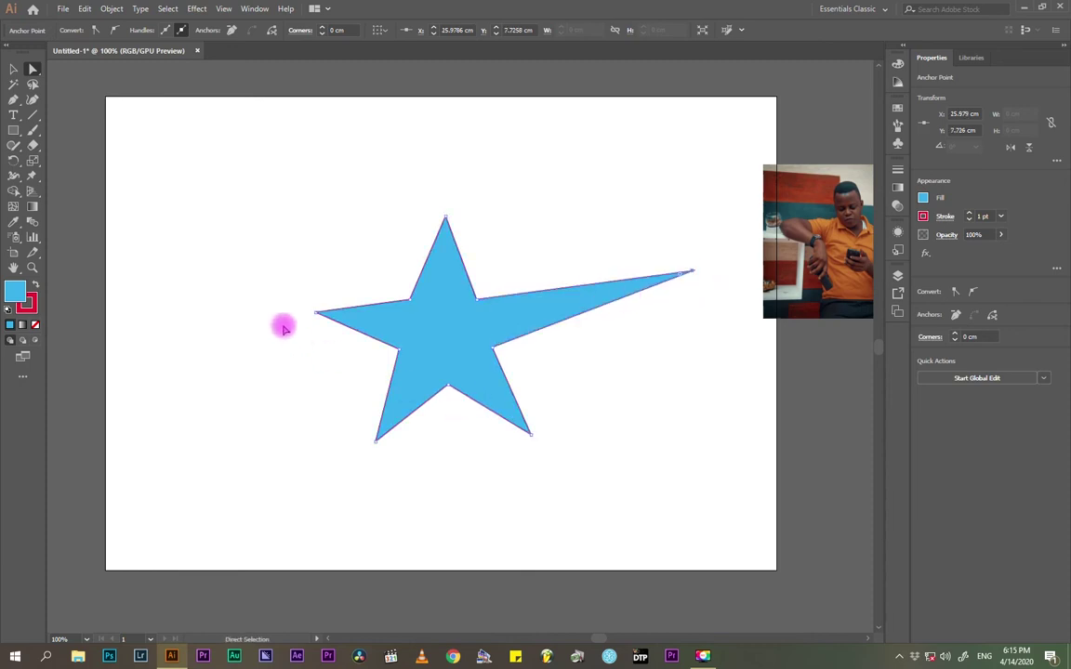
drag(319, 314, 189, 308)
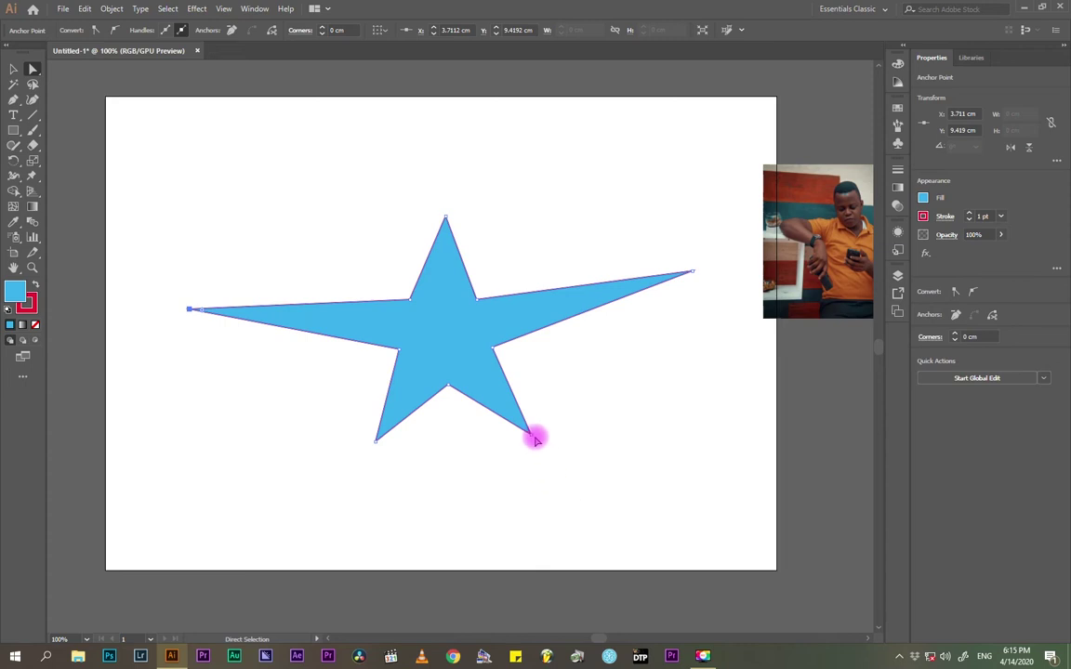
drag(531, 435, 665, 560)
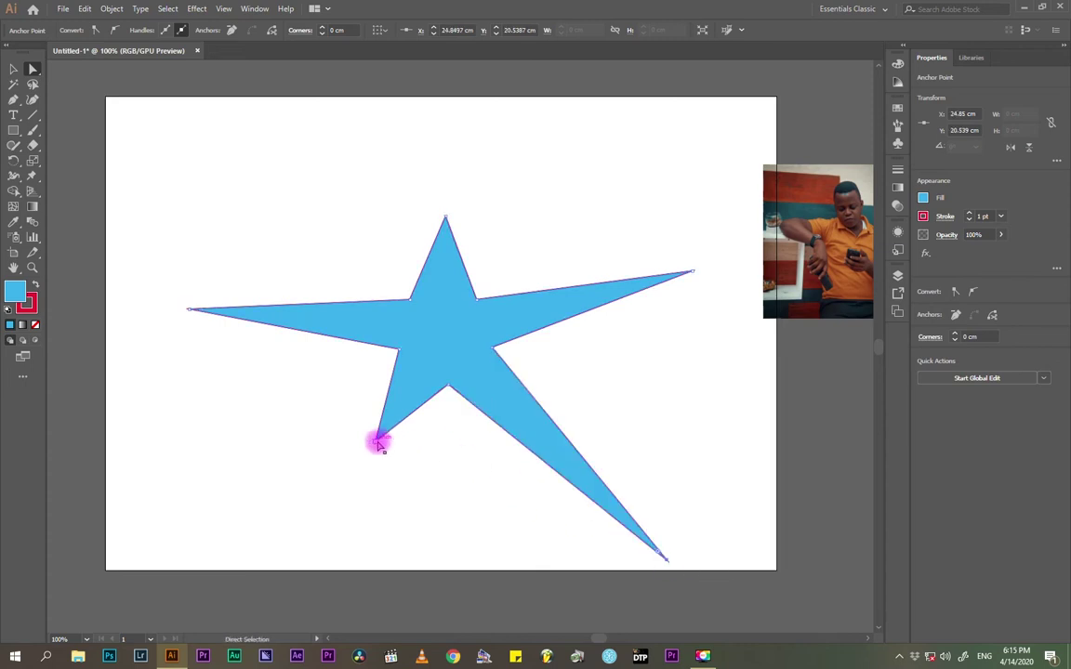
drag(379, 442, 316, 531)
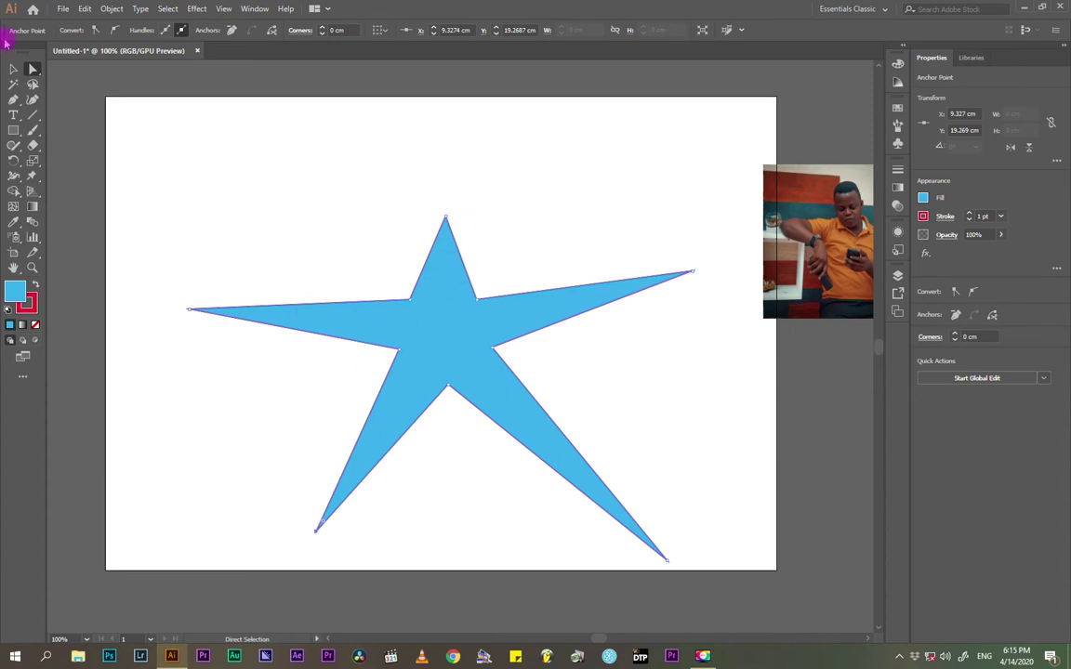
- Undo the four point moves with Undo Move from the canvas context menu
click(82, 9)
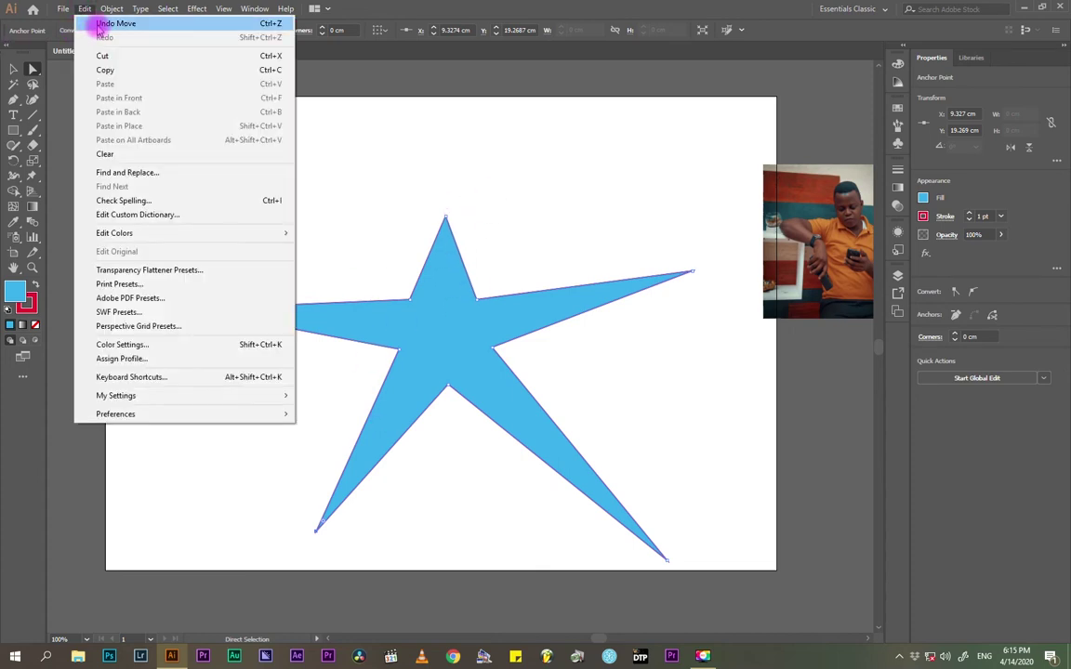
click(500, 99)
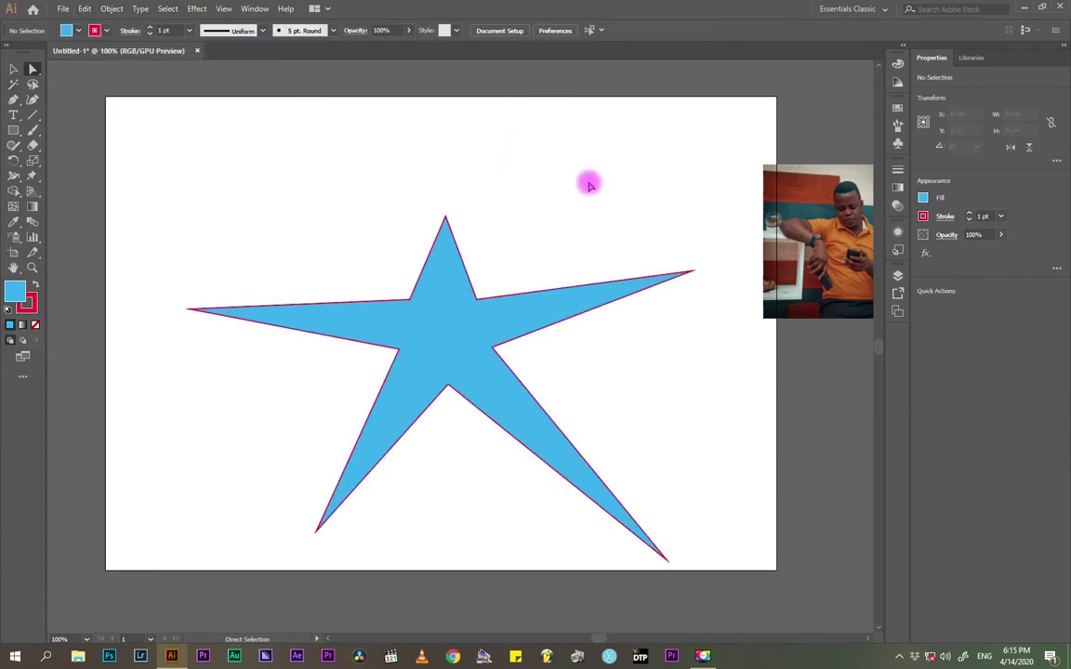
right_click(527, 170)
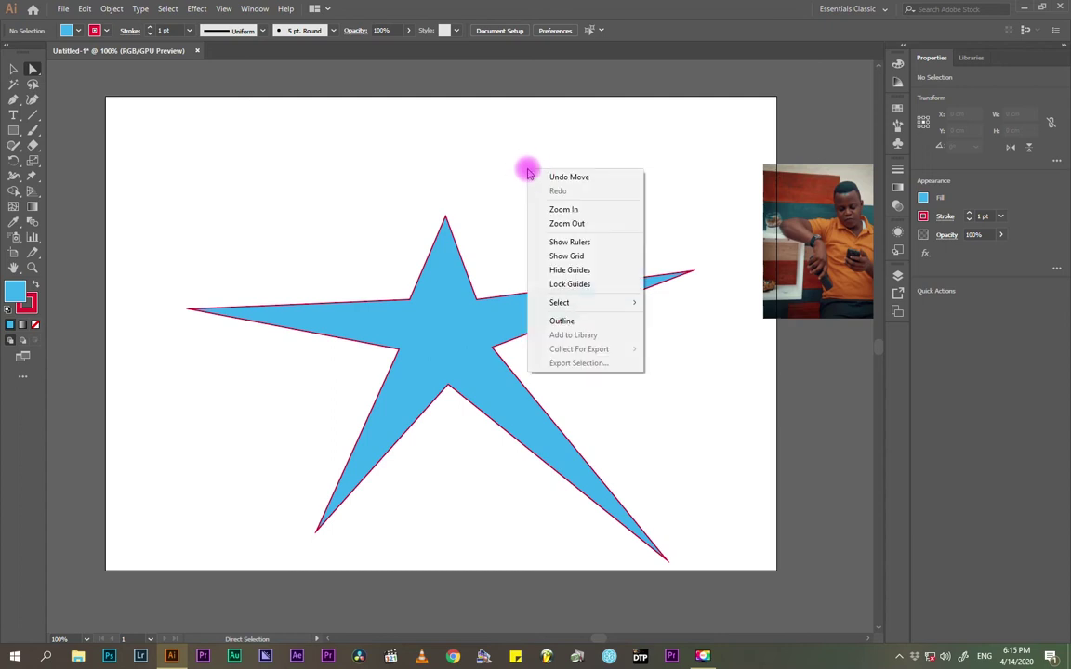
click(556, 177)
right_click(522, 166)
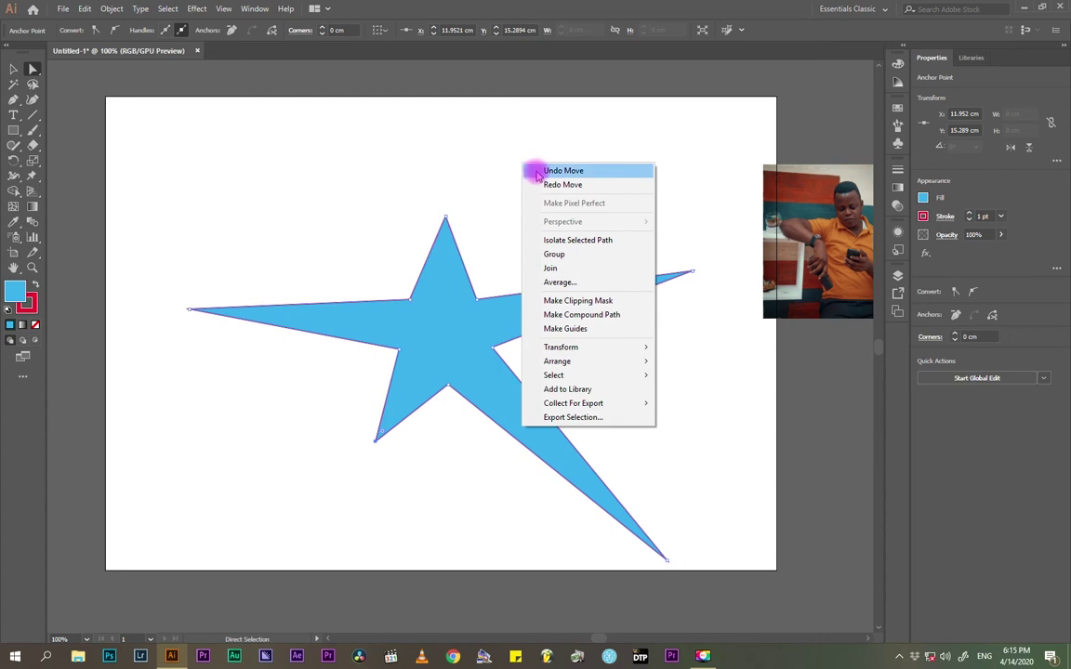
click(549, 171)
right_click(509, 158)
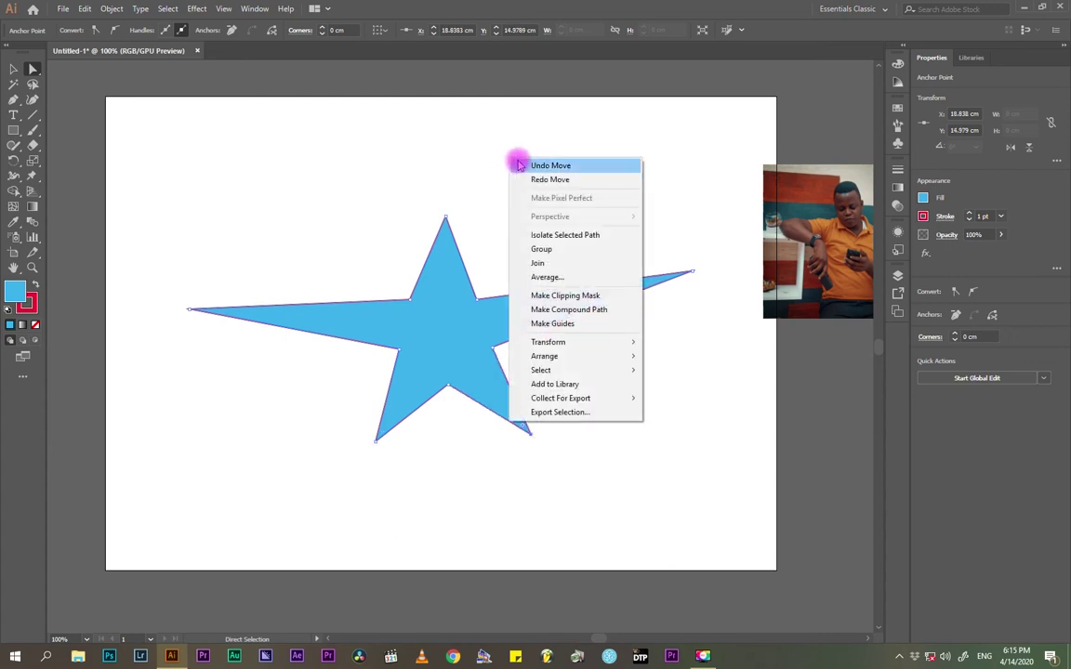
click(520, 164)
right_click(528, 168)
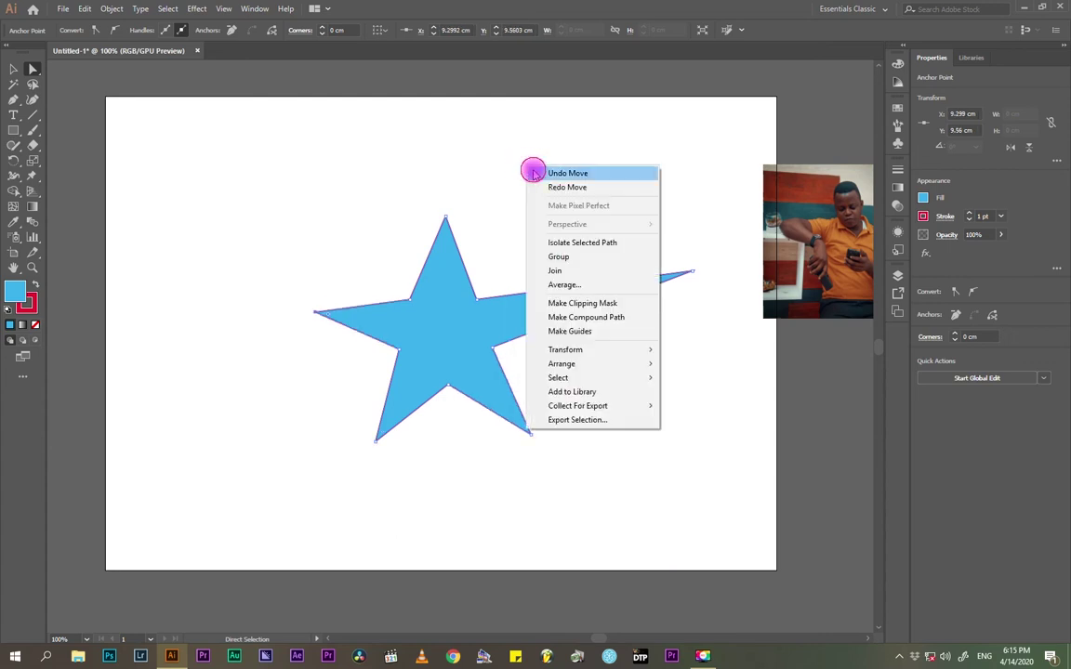
click(535, 173)
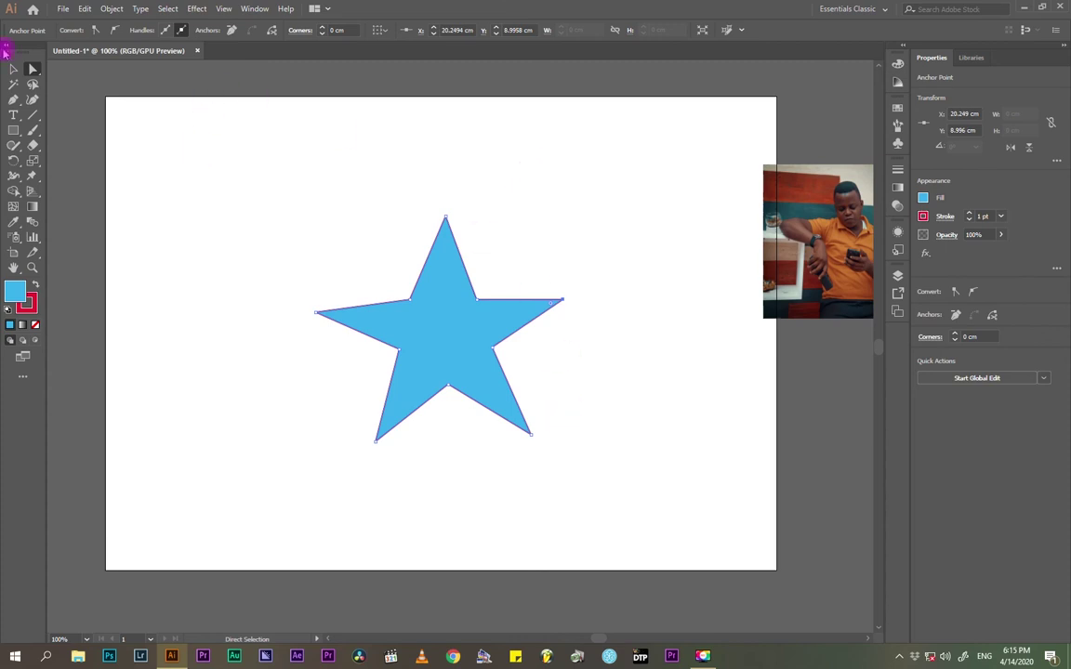
- Drag the blue star up and to the right with the Selection tool
click(14, 69)
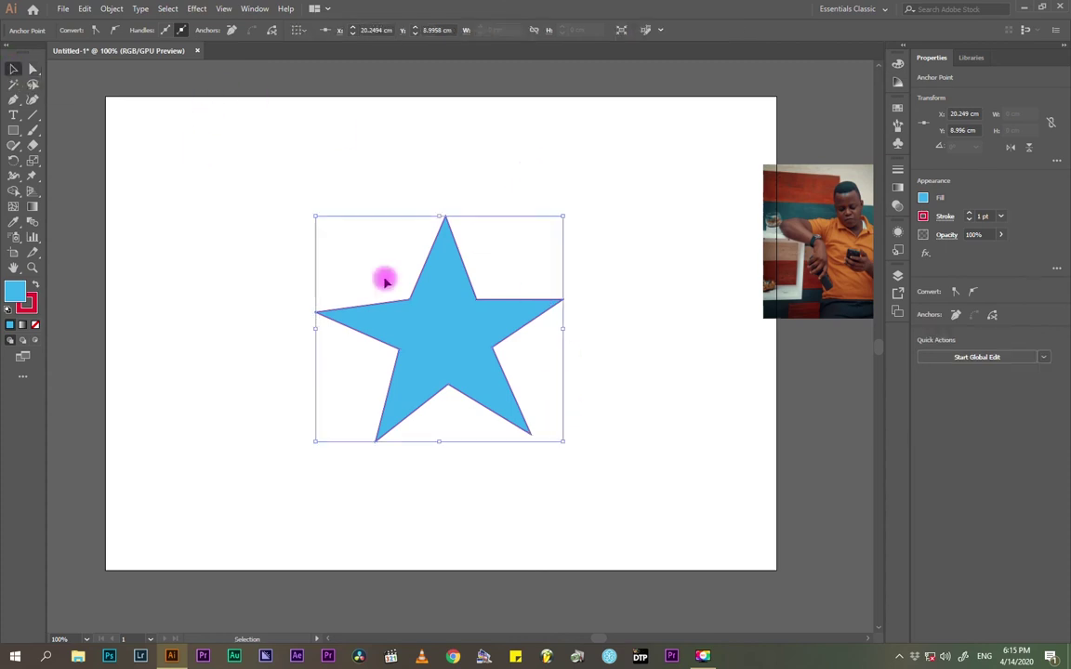
drag(444, 350, 570, 253)
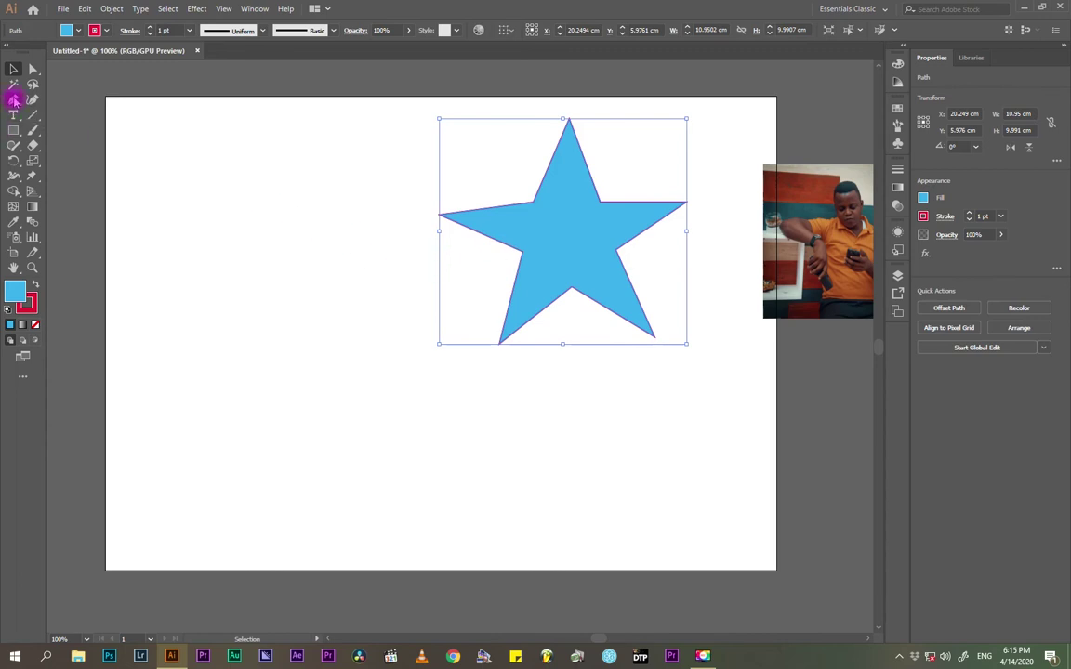
click(13, 100)
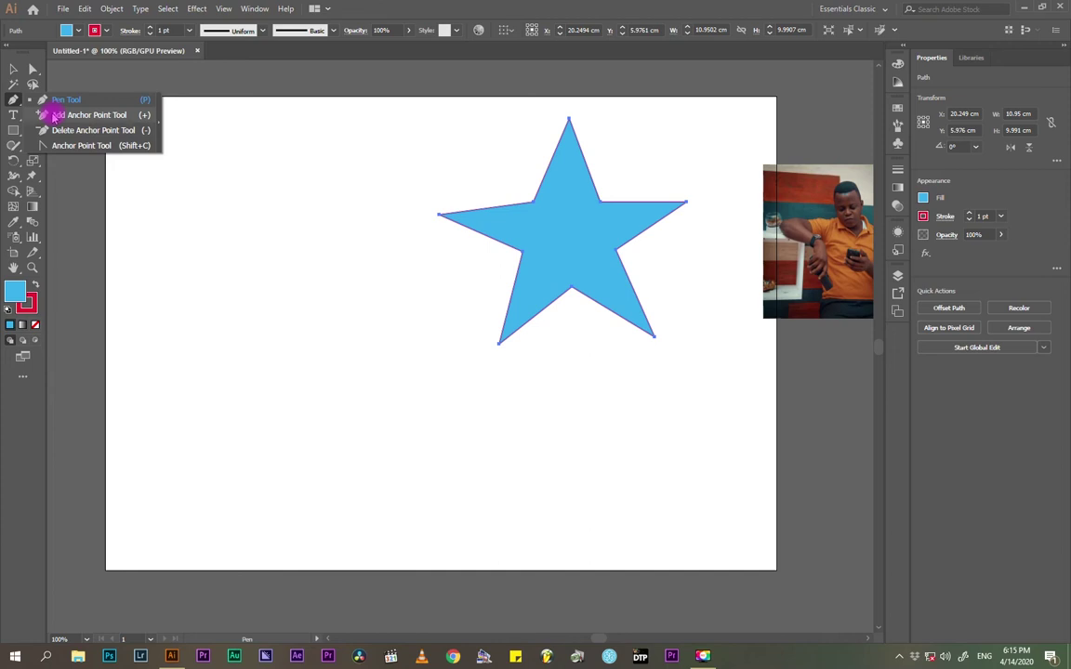
click(578, 4)
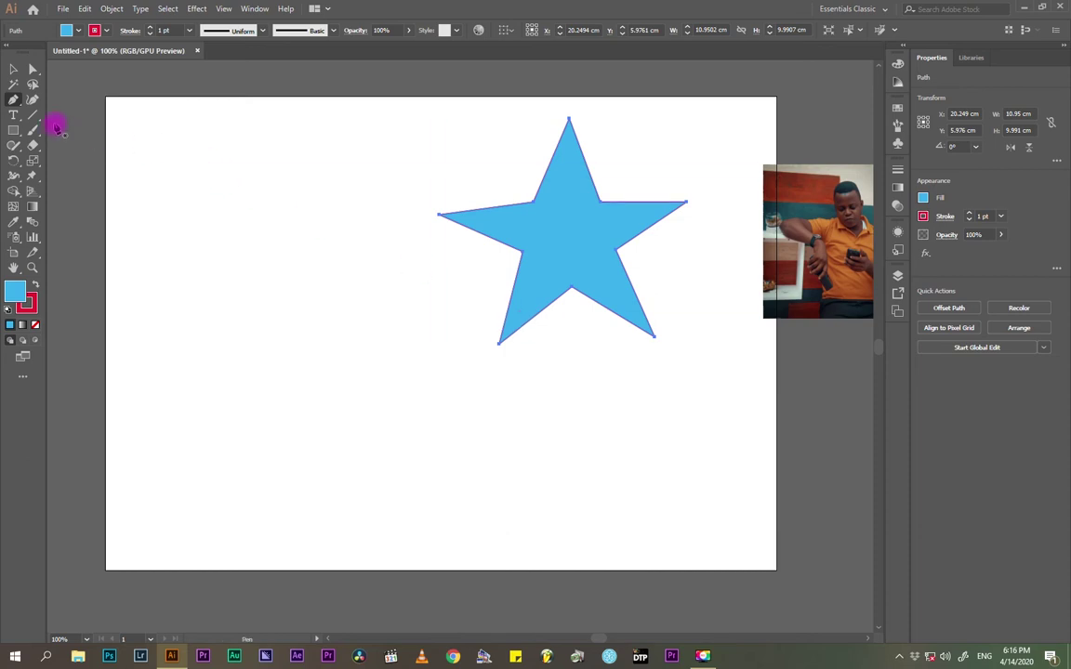
- Add five anchor points along the star's lower-left and lower-right edges with the Add Anchor Point Tool
click(13, 100)
click(56, 115)
click(522, 327)
click(547, 307)
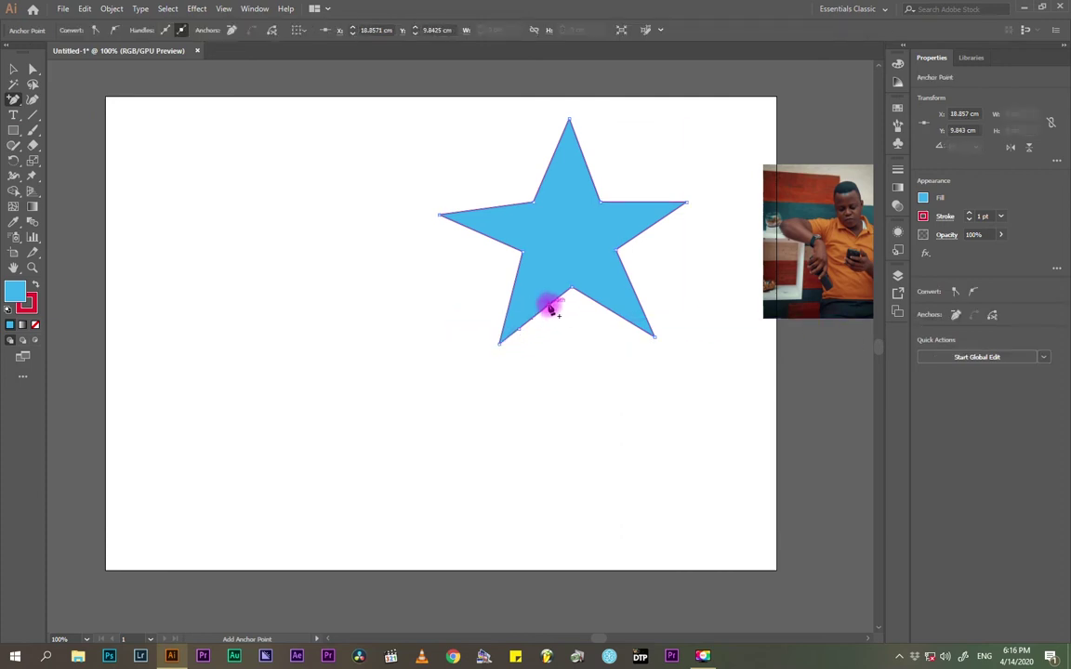
click(589, 301)
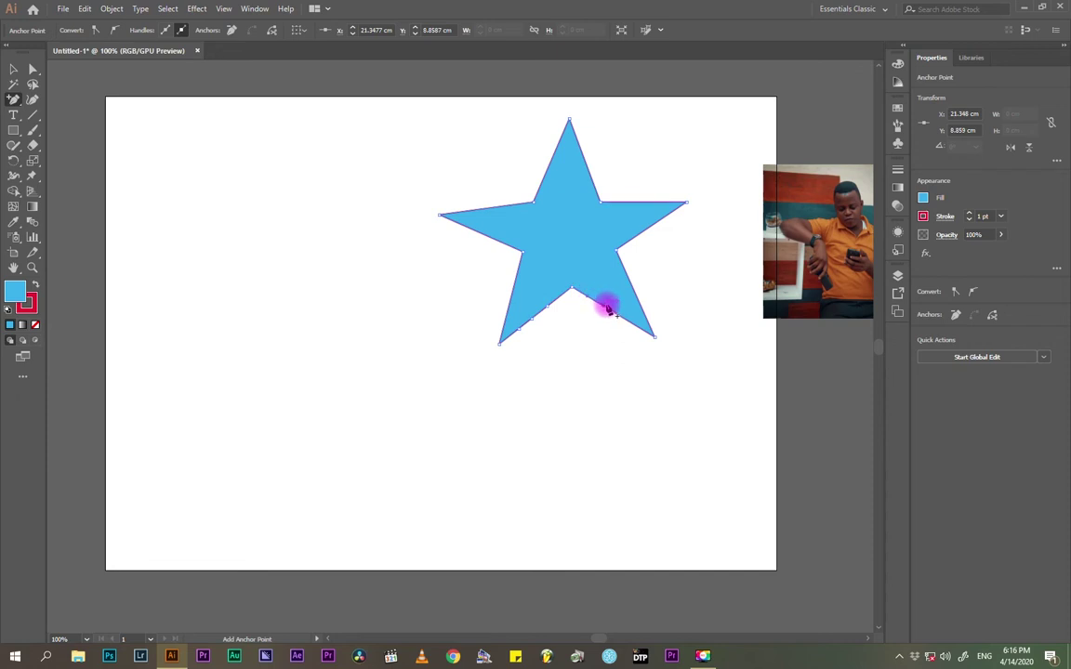
click(604, 310)
click(623, 320)
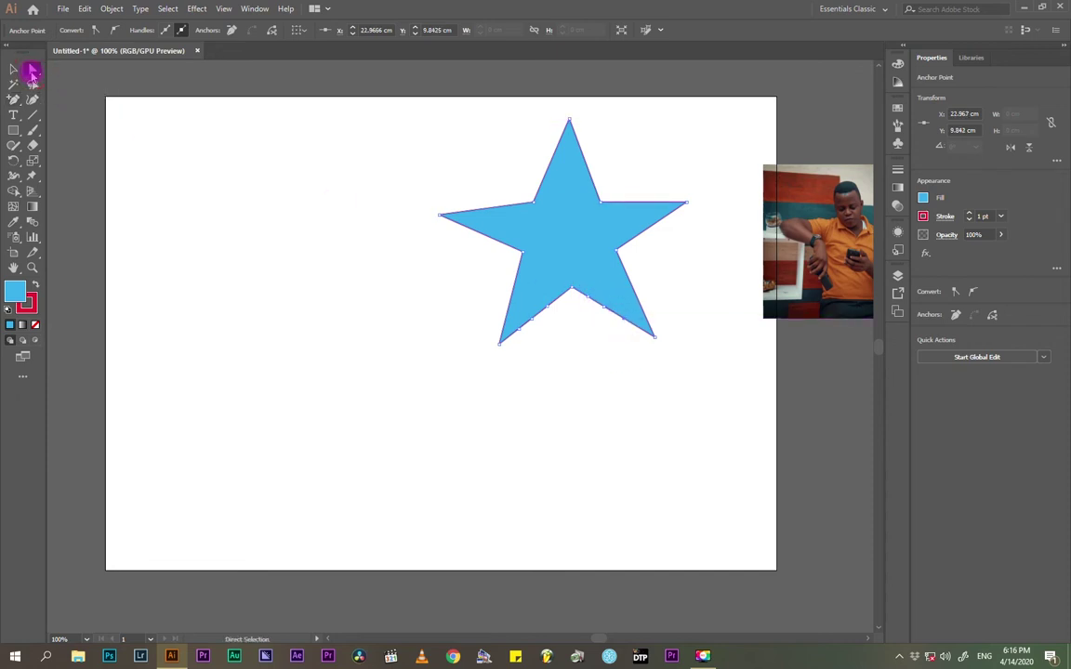
- Drag two of the new anchors inward to cut notches, then deselect the star
click(32, 71)
click(32, 70)
drag(533, 323, 549, 339)
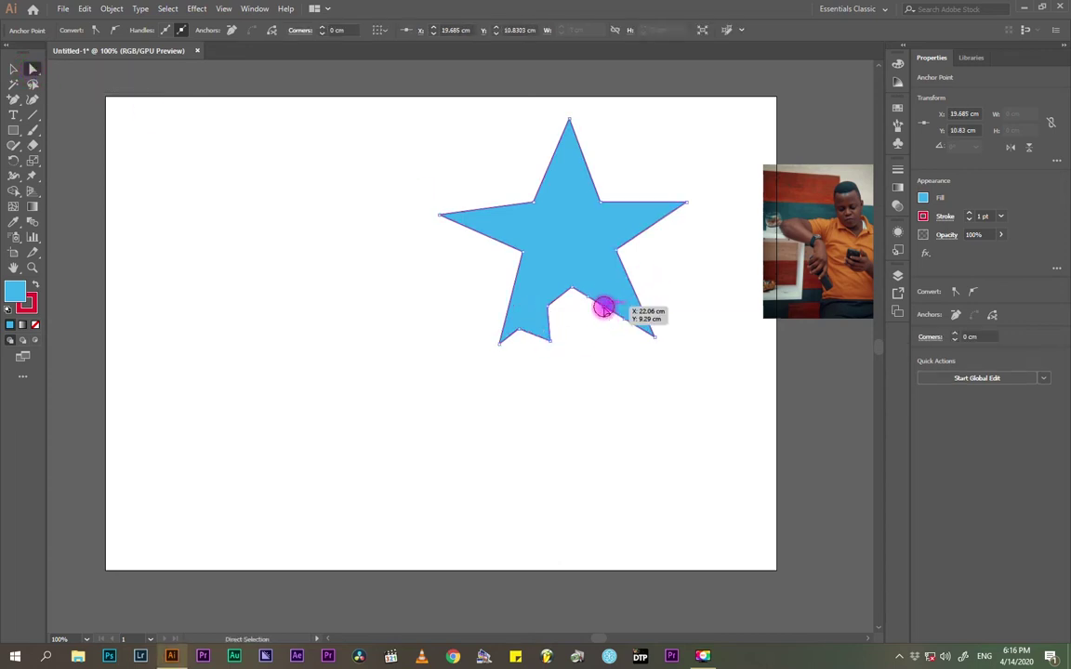
drag(603, 309, 591, 327)
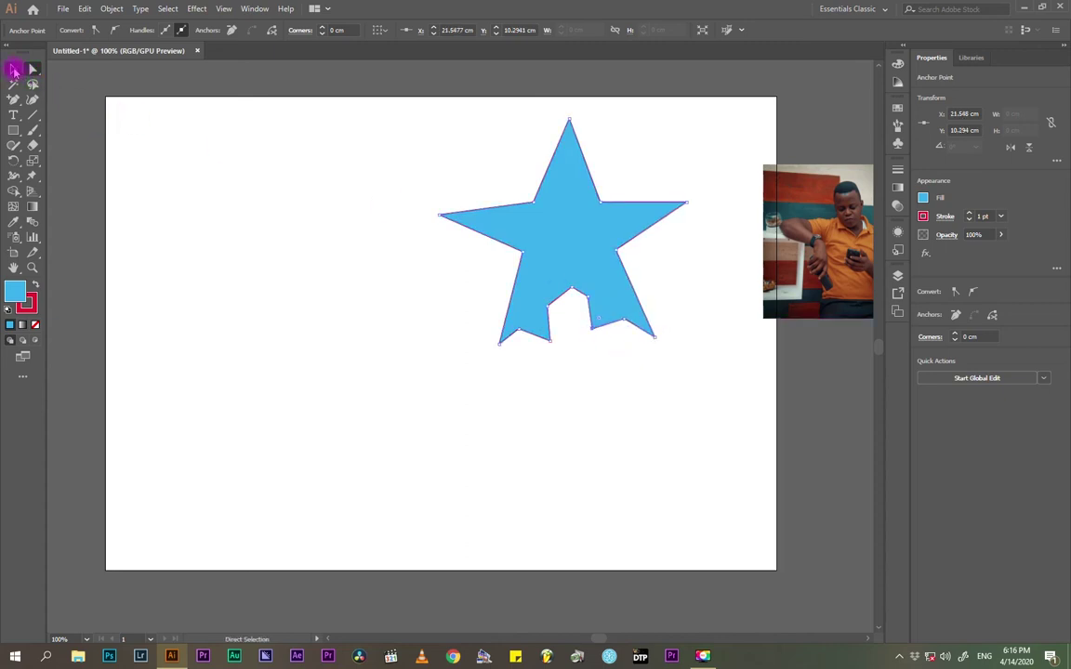
click(14, 69)
click(198, 298)
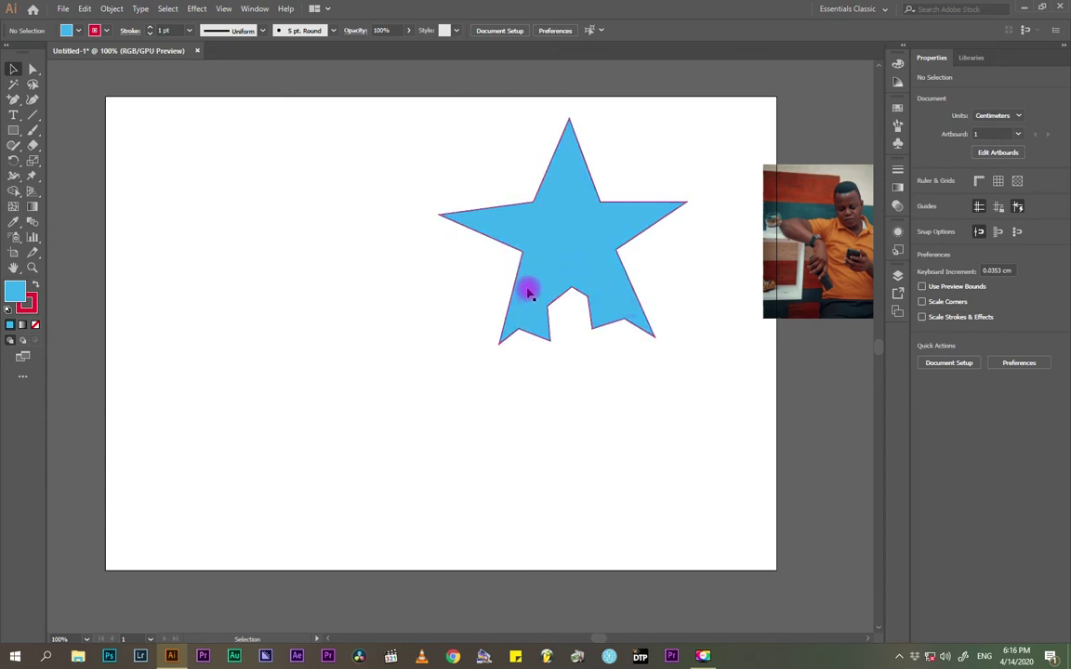
- Move the notched blue star left and down on the artboard
drag(547, 289, 473, 320)
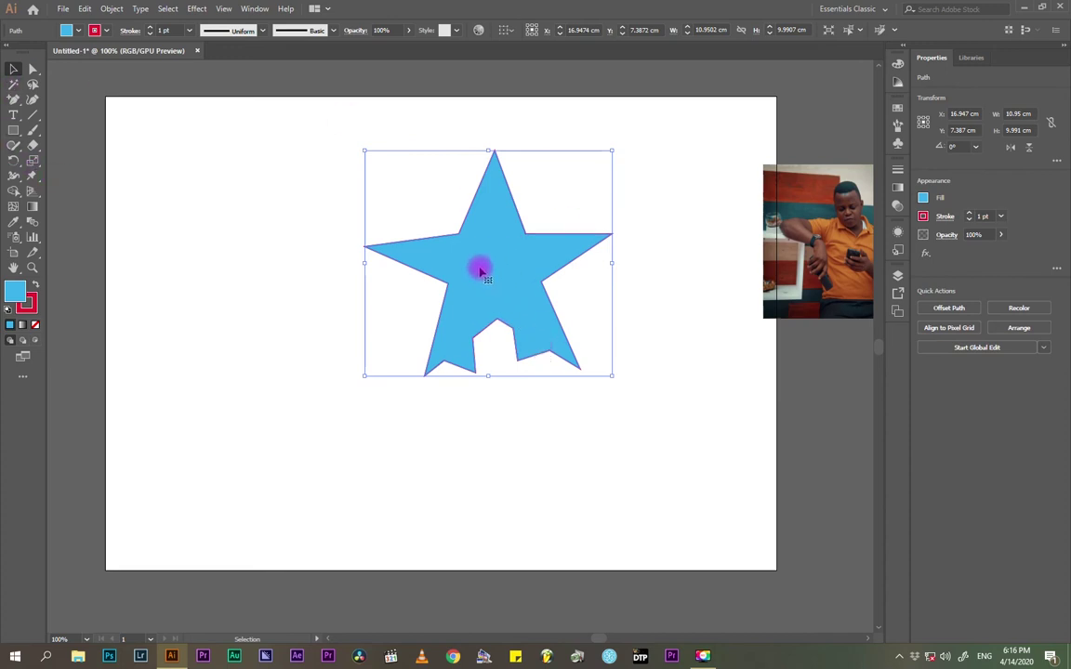
drag(480, 268, 398, 287)
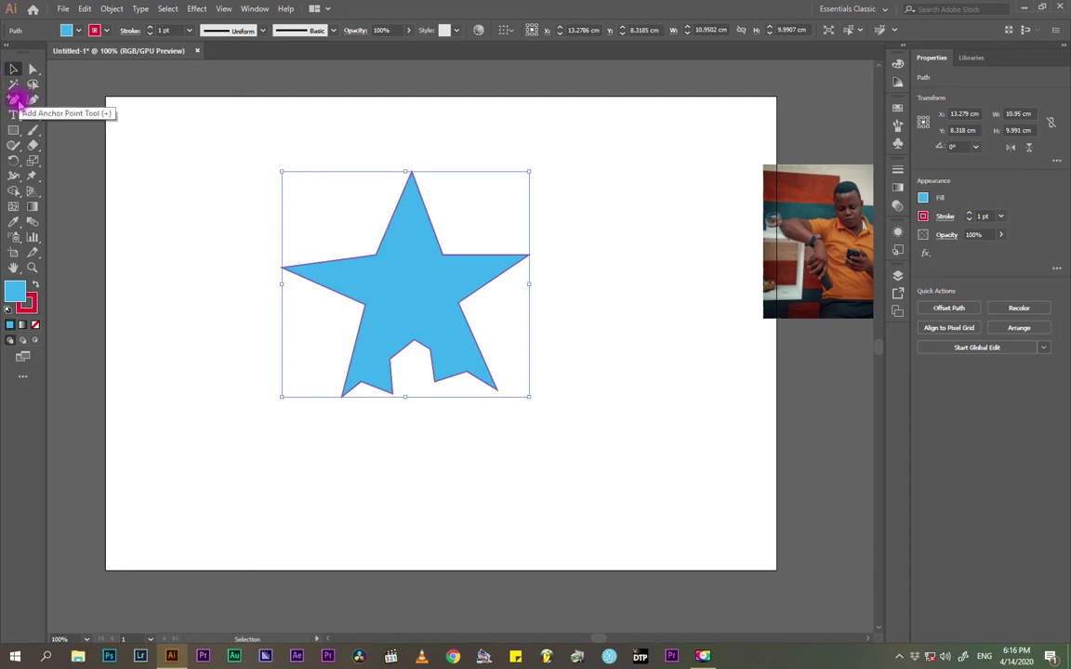
drag(15, 99, 59, 117)
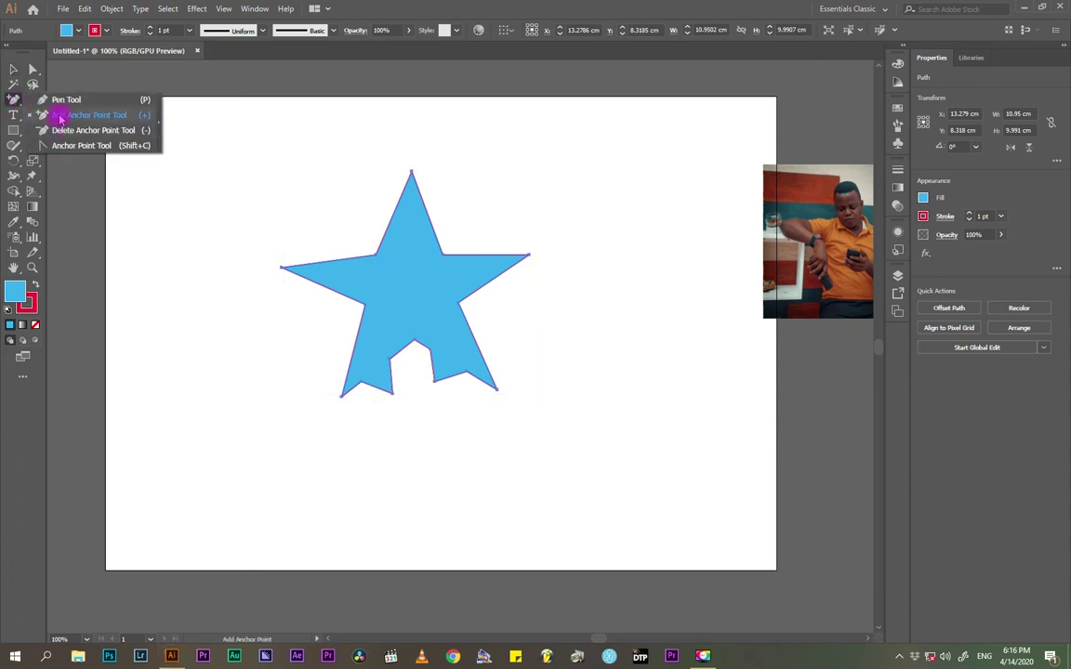
- Delete the notch anchor points from the star's bottom with the Delete Anchor Point Tool
drag(141, 122, 141, 122)
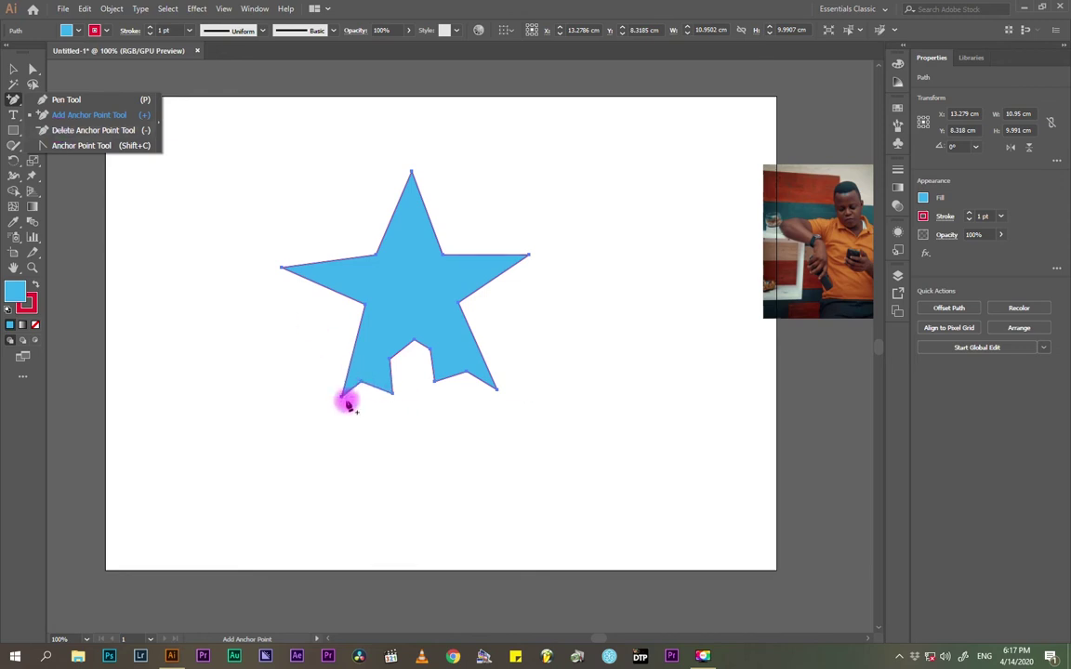
click(78, 130)
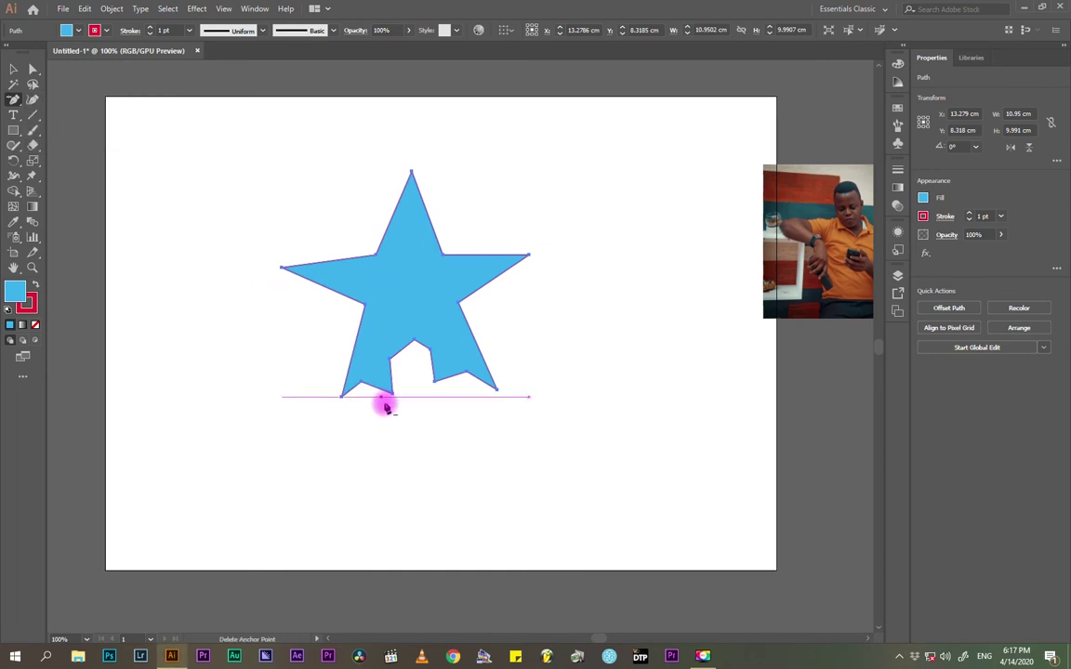
click(392, 395)
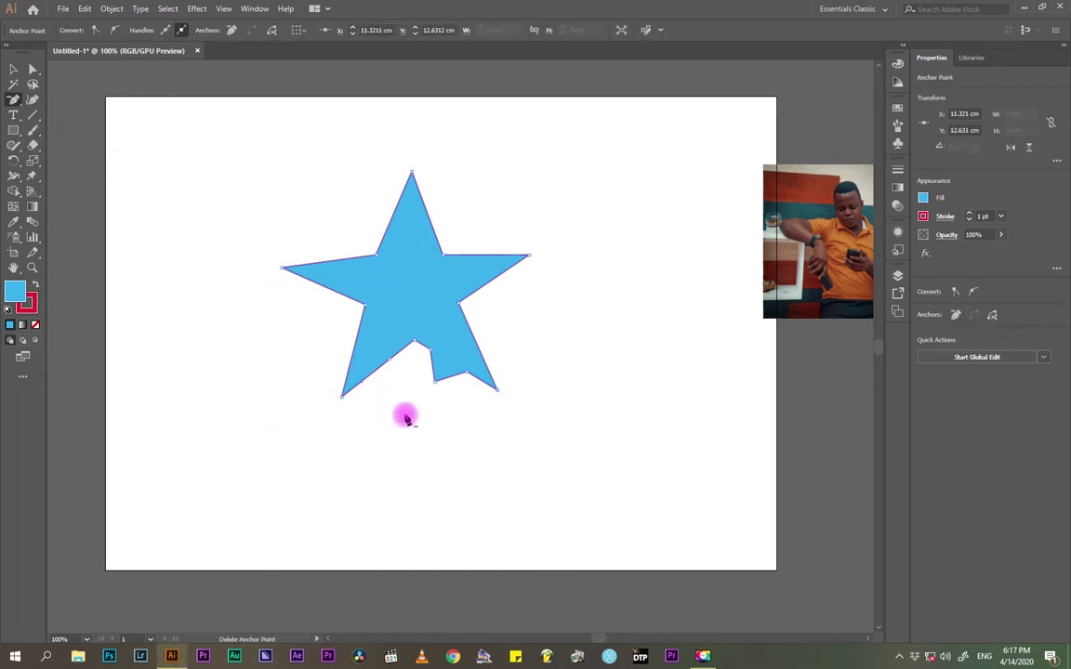
click(434, 381)
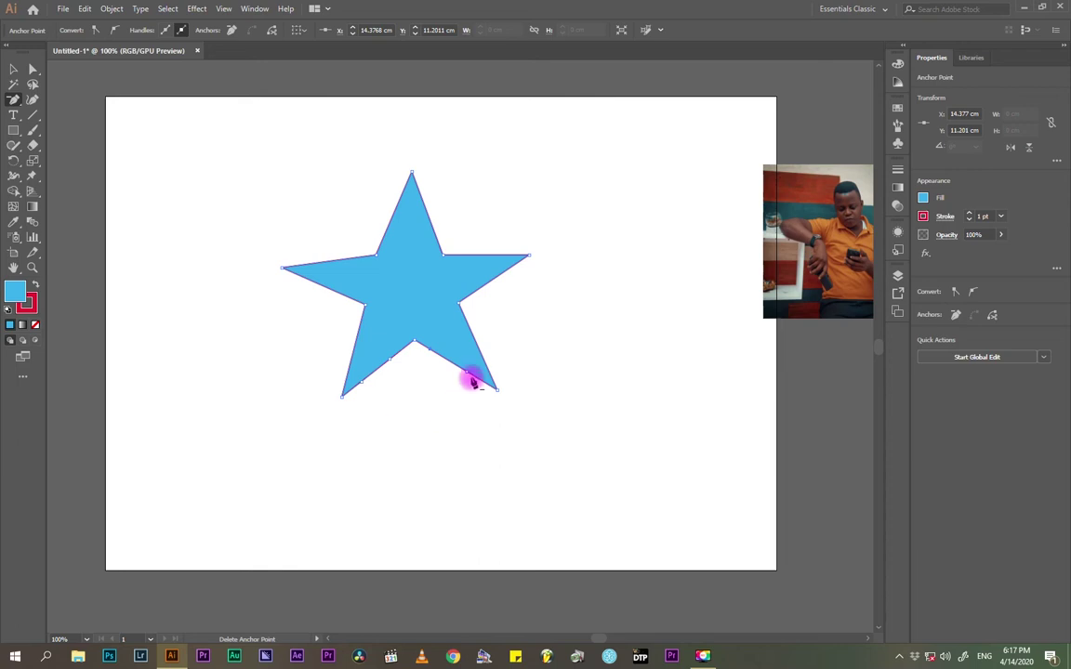
click(426, 350)
click(621, 344)
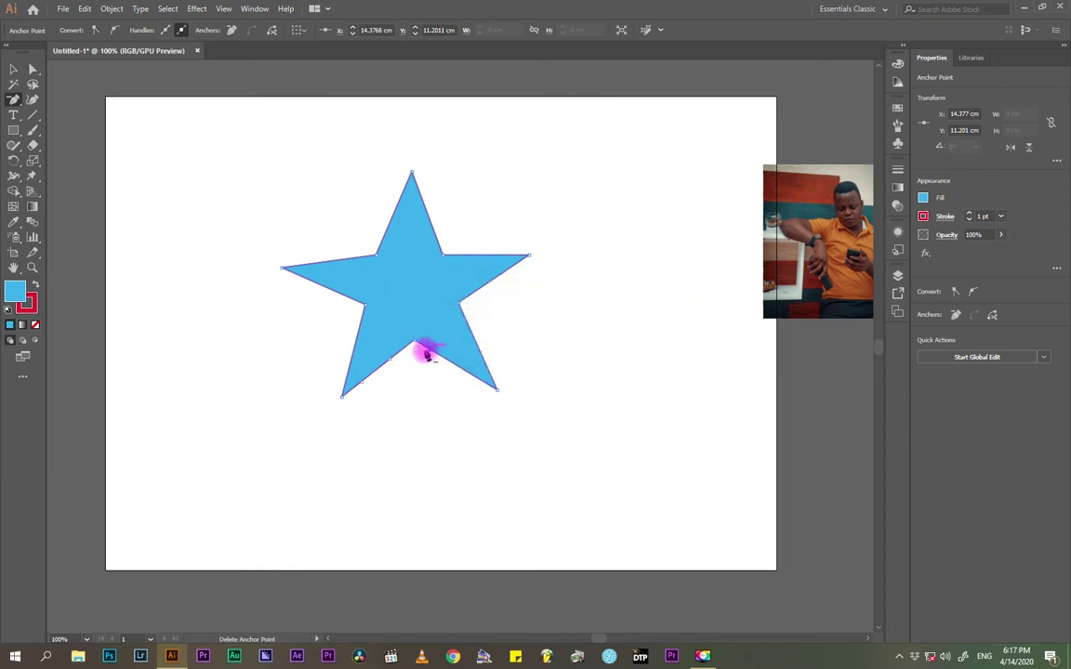
click(413, 342)
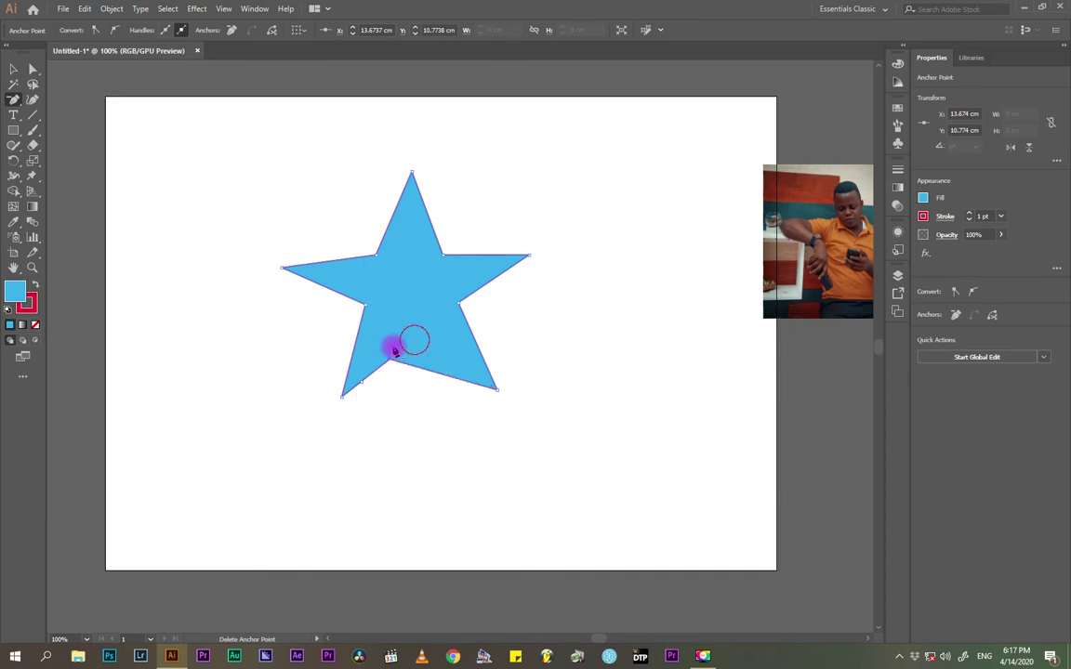
click(390, 360)
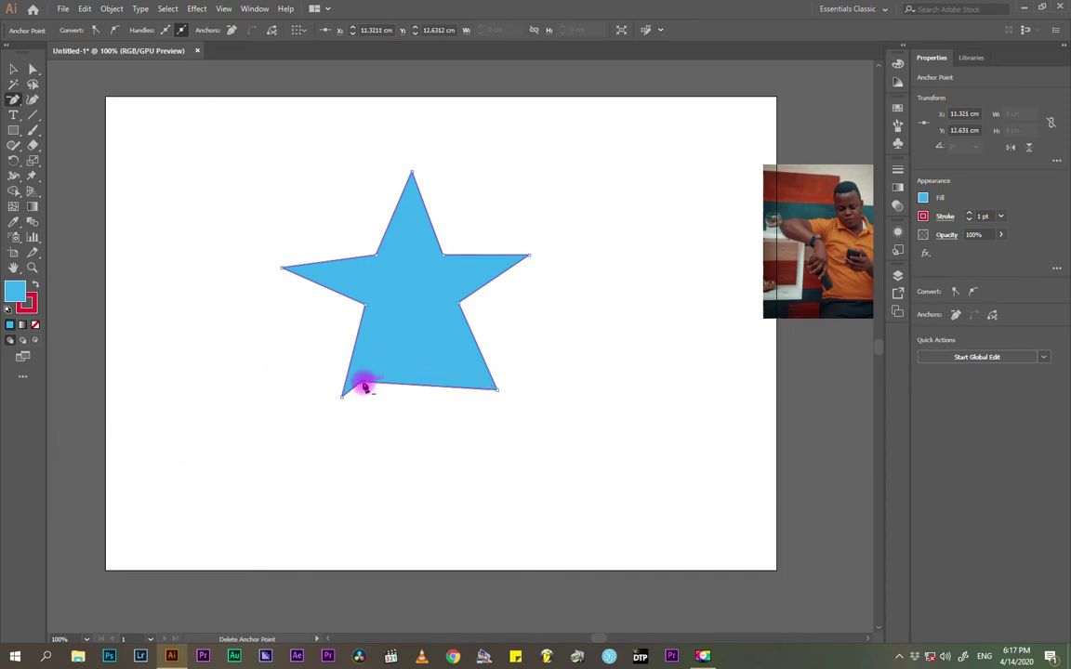
click(446, 258)
- Undo the last four changes, including a mistaken deletion and a stray horizontal path
right_click(491, 179)
click(502, 185)
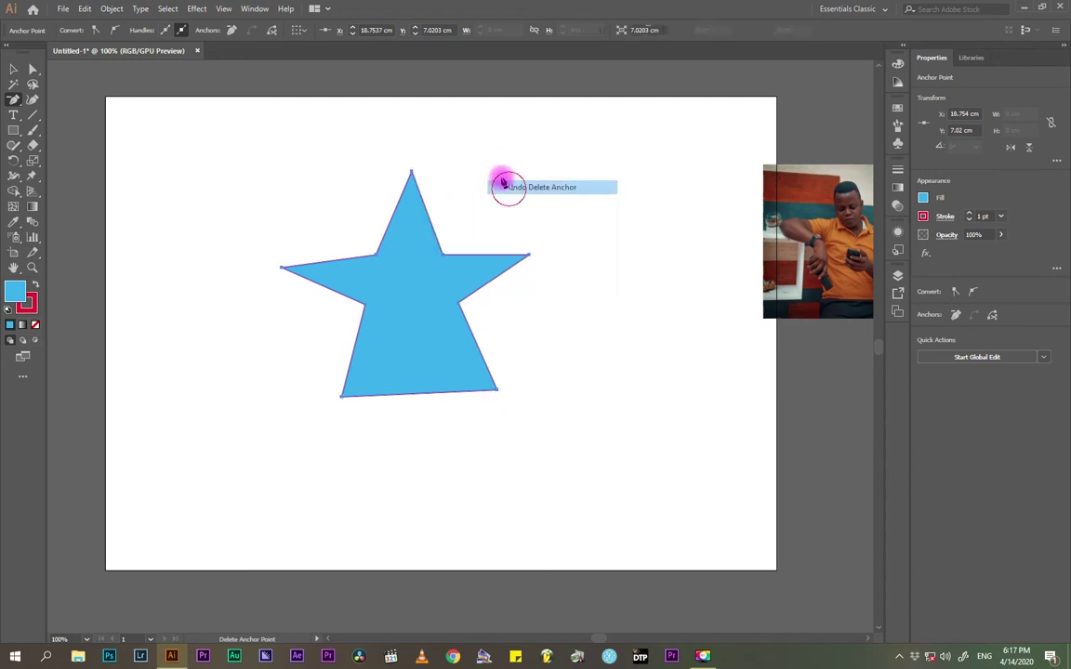
right_click(500, 166)
click(503, 171)
right_click(494, 164)
click(509, 171)
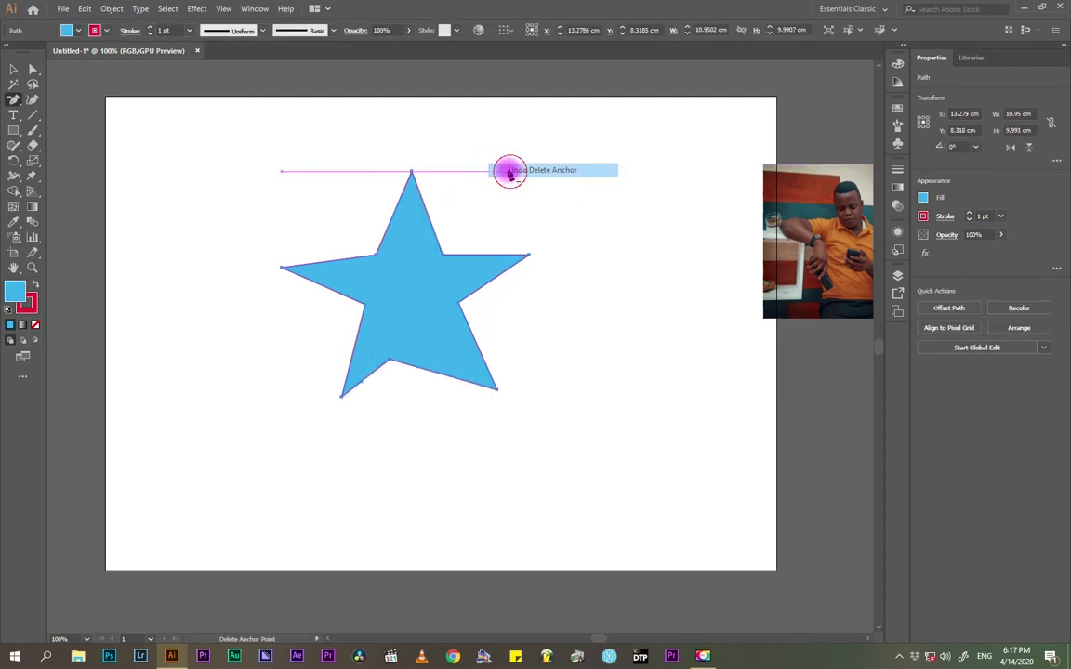
right_click(490, 158)
click(506, 162)
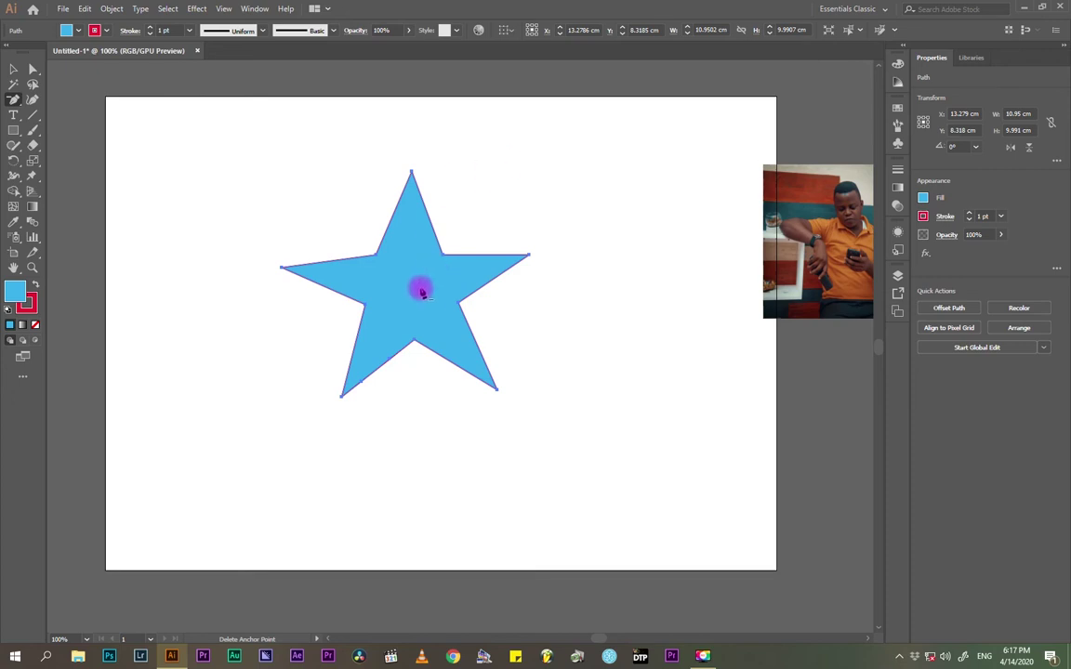
- Remove the remaining lower-left notch point and return to the Selection tool
click(389, 362)
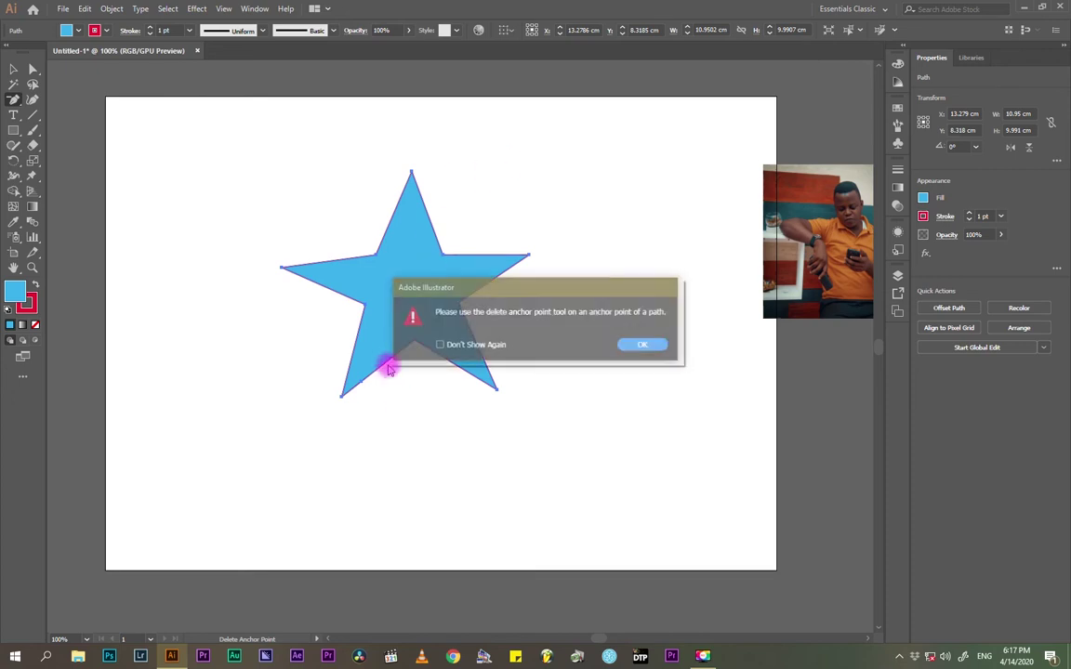
click(640, 346)
click(383, 361)
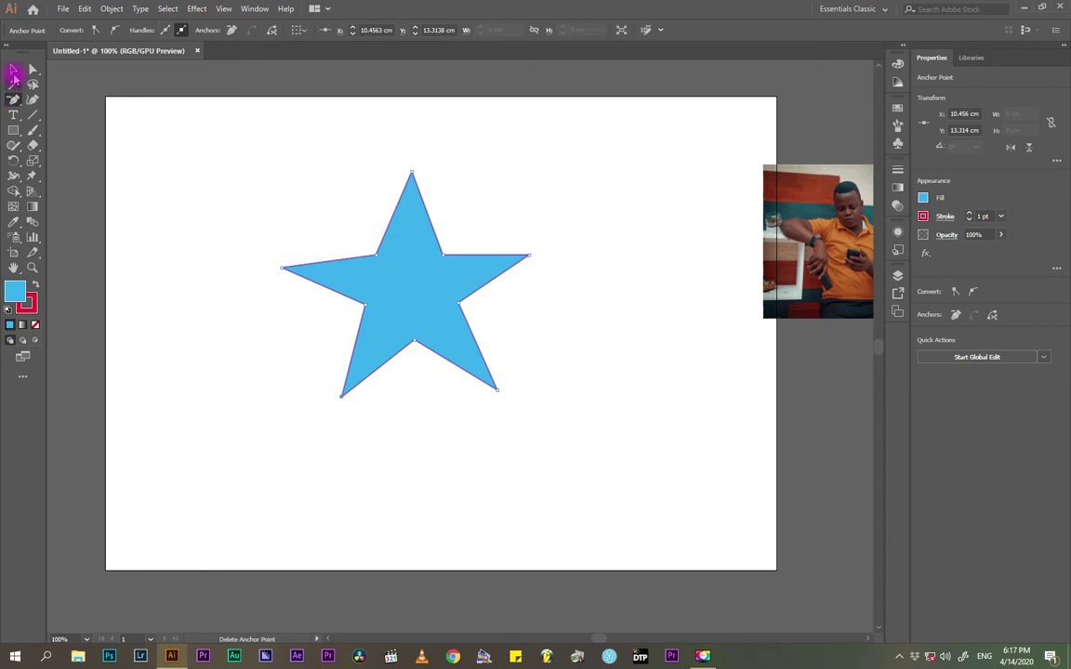
click(13, 71)
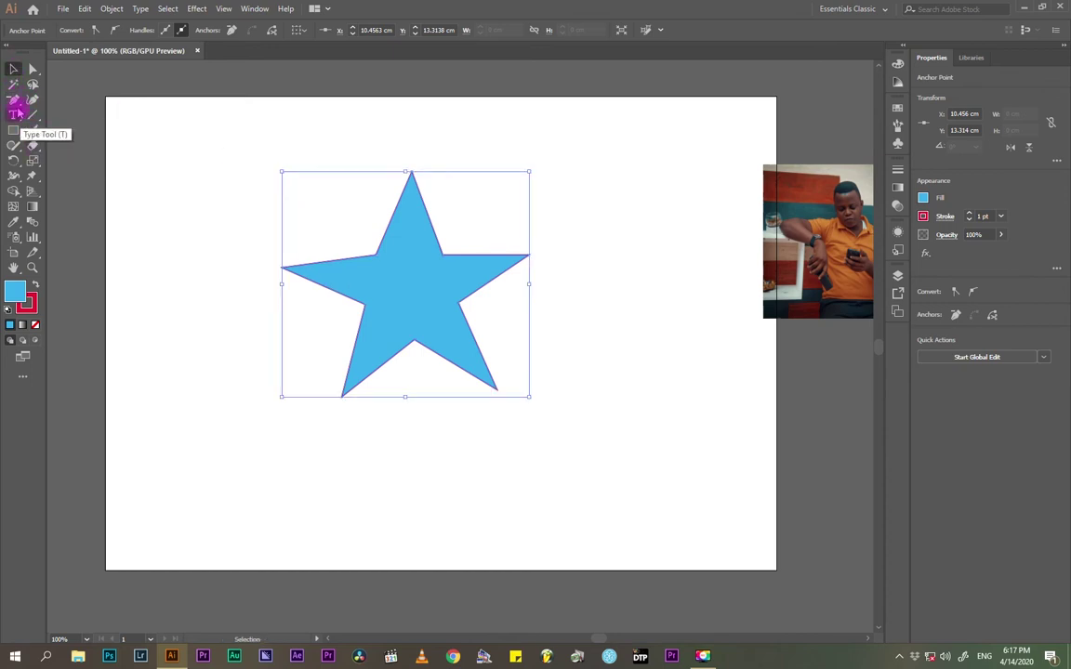
drag(13, 100, 63, 148)
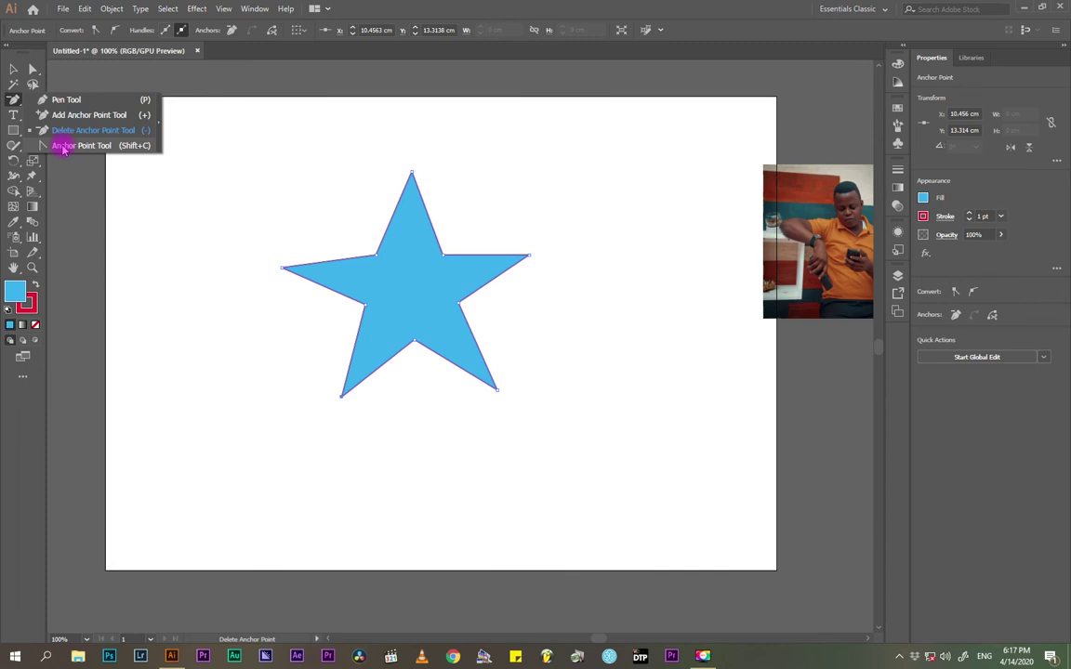
click(62, 146)
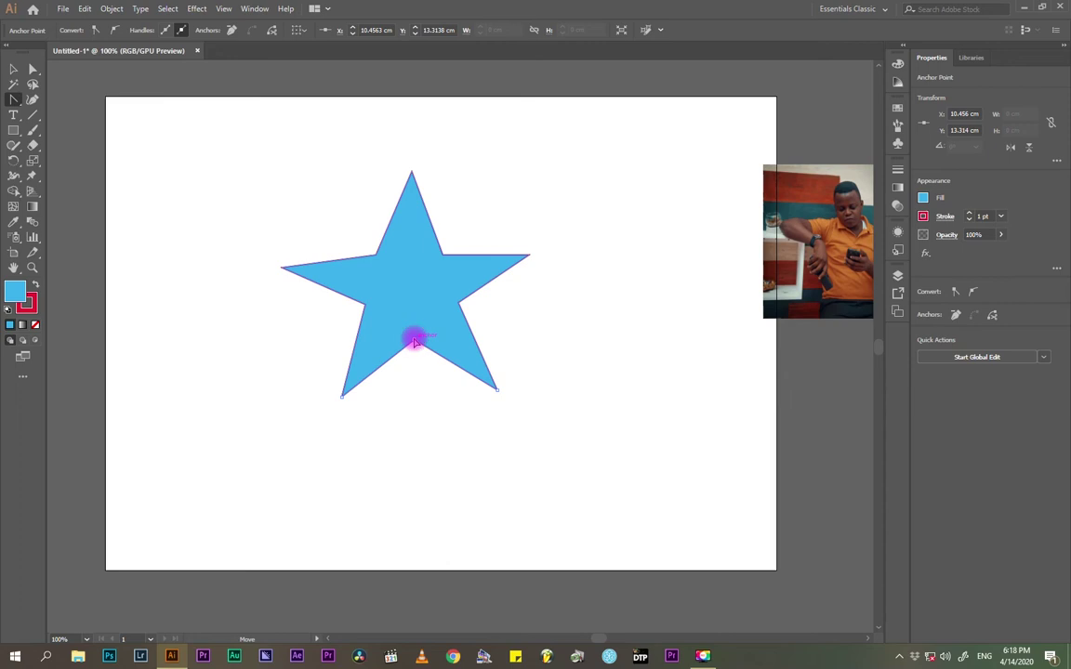
drag(413, 342, 388, 423)
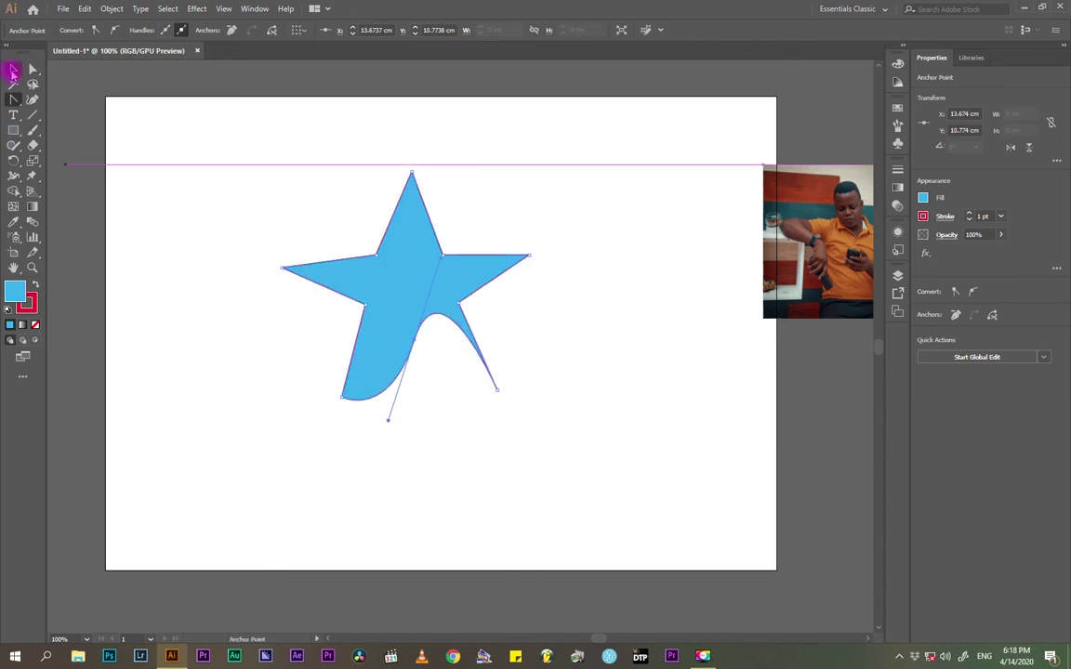
click(12, 71)
click(279, 130)
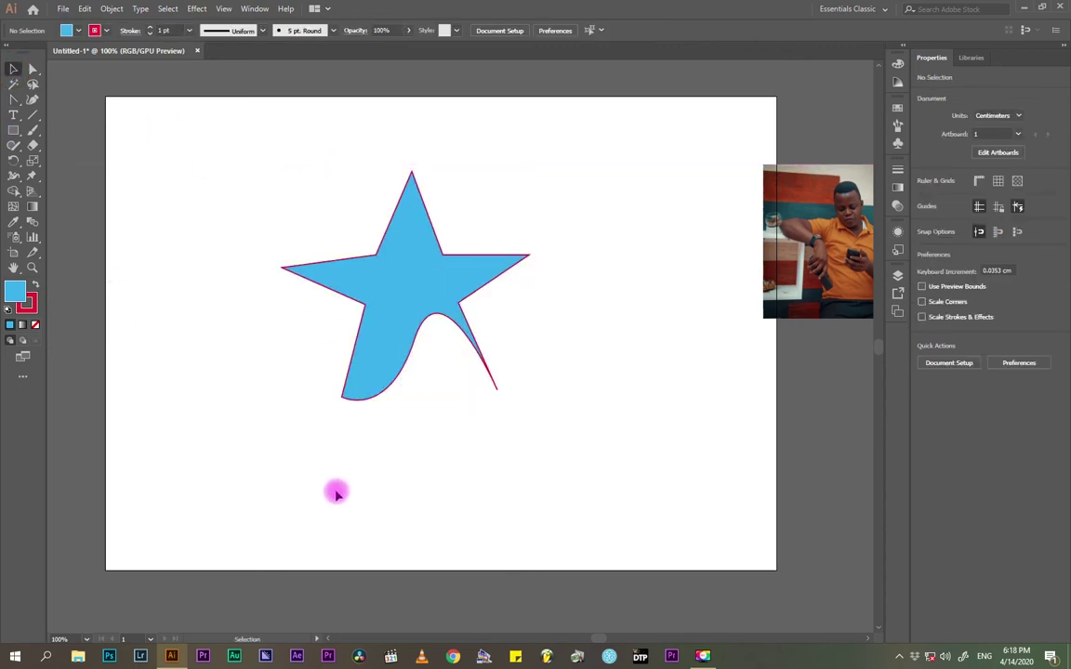
right_click(156, 146)
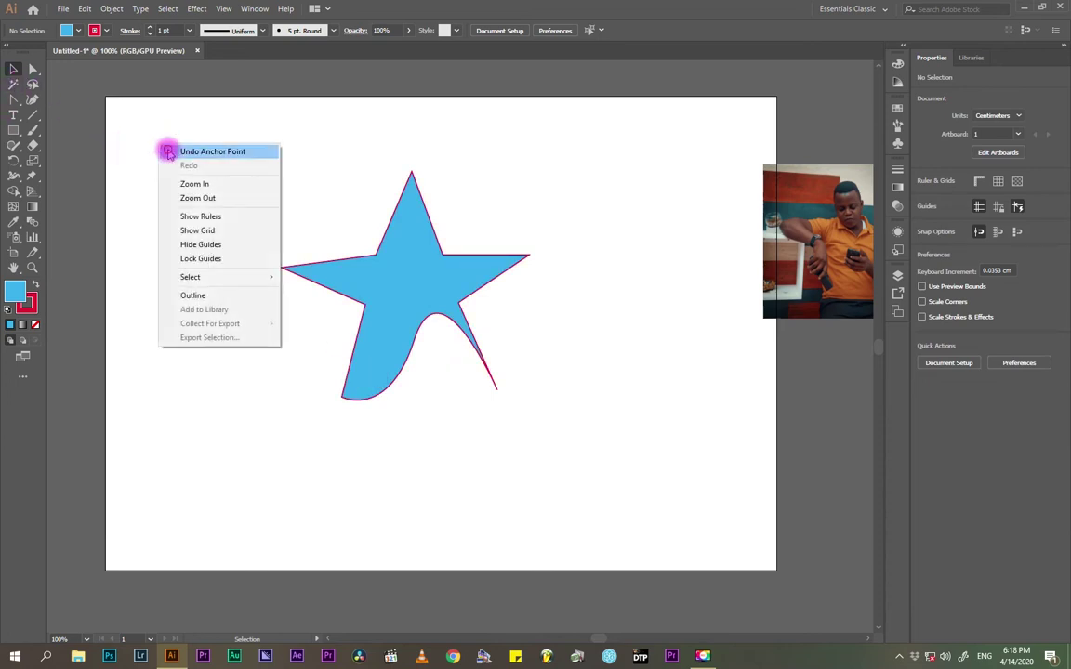
click(172, 151)
click(13, 100)
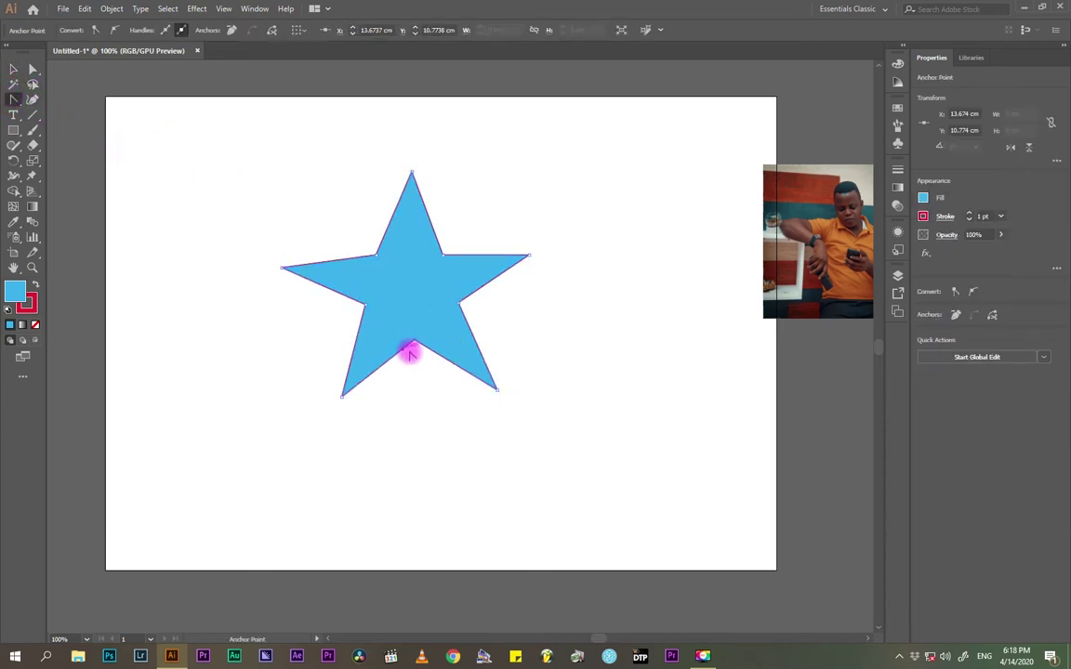
drag(414, 341, 372, 341)
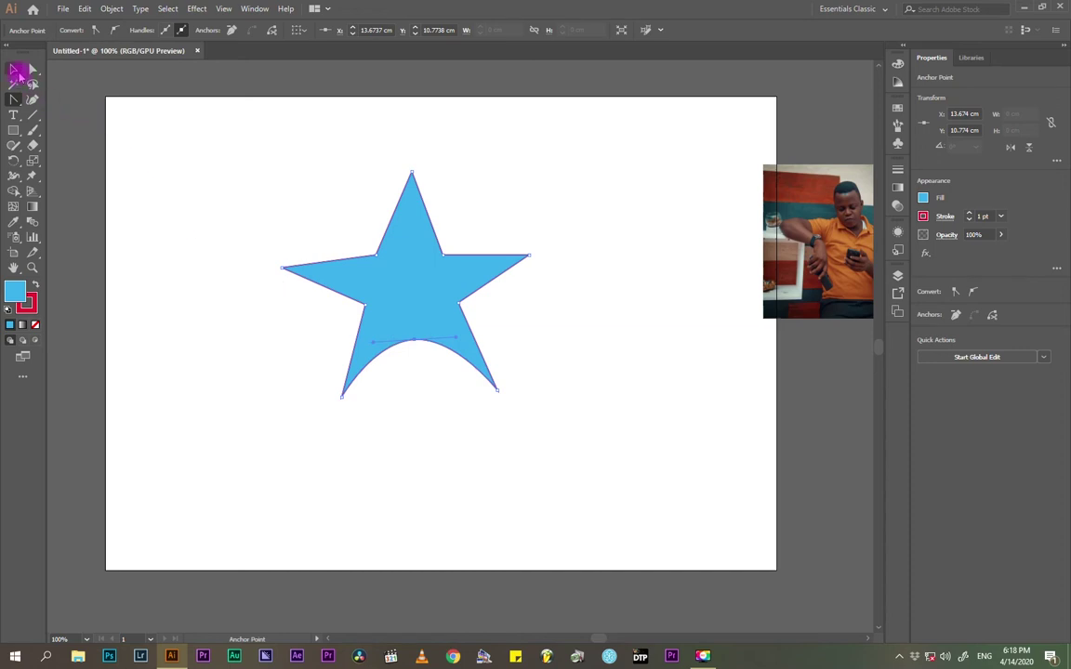
click(18, 69)
click(218, 186)
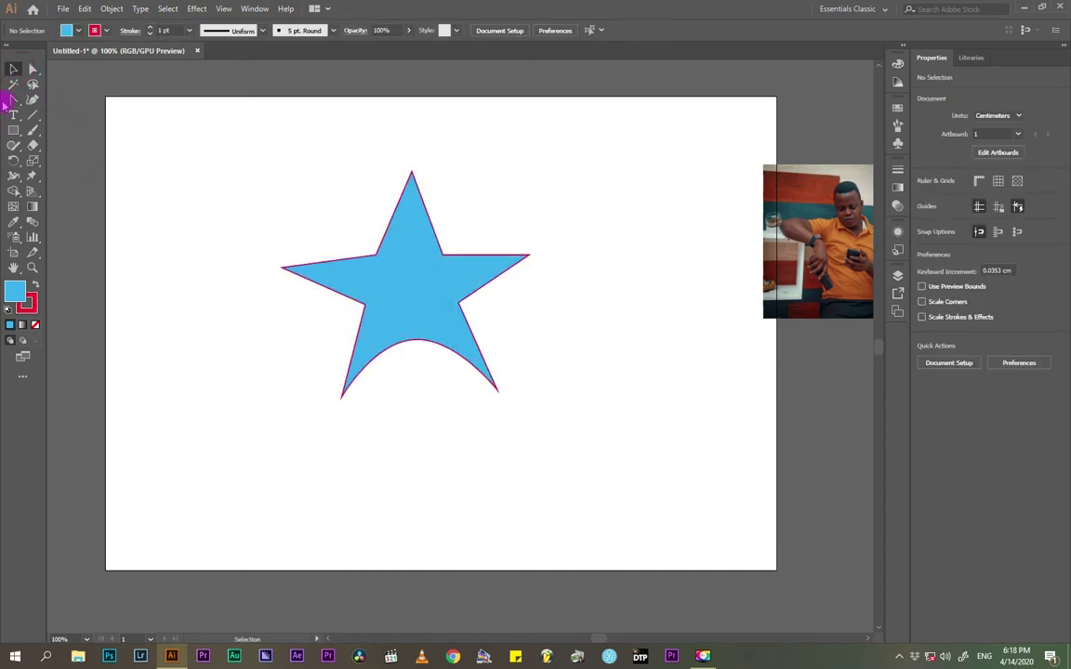
right_click(159, 148)
click(167, 154)
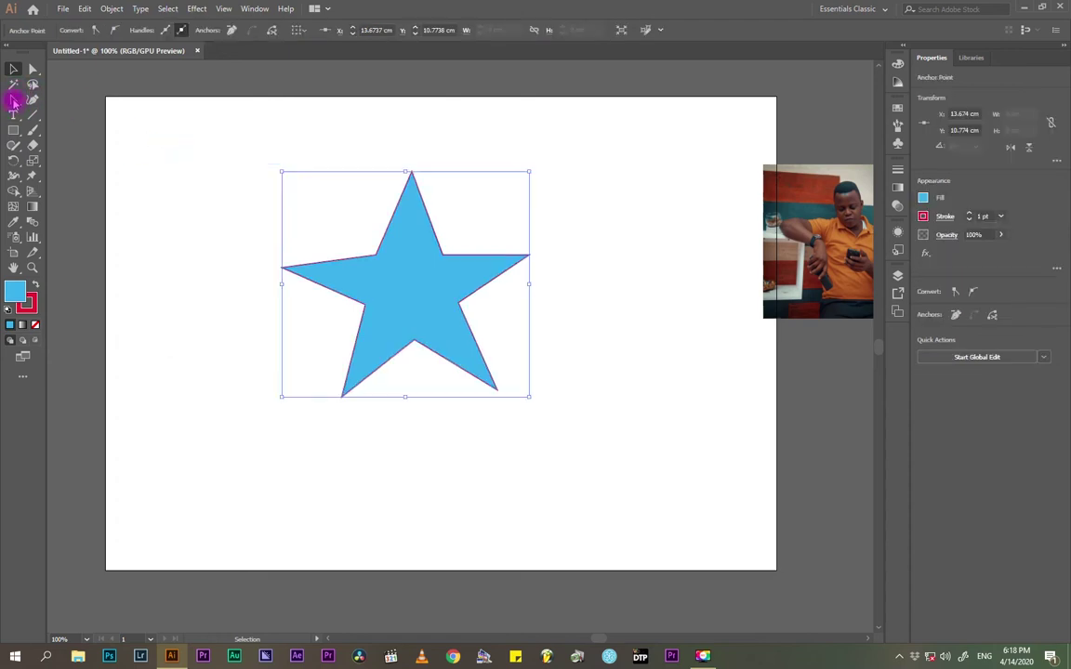
- Convert the star's inner corner points into smooth curves, giving it concave sides
click(14, 100)
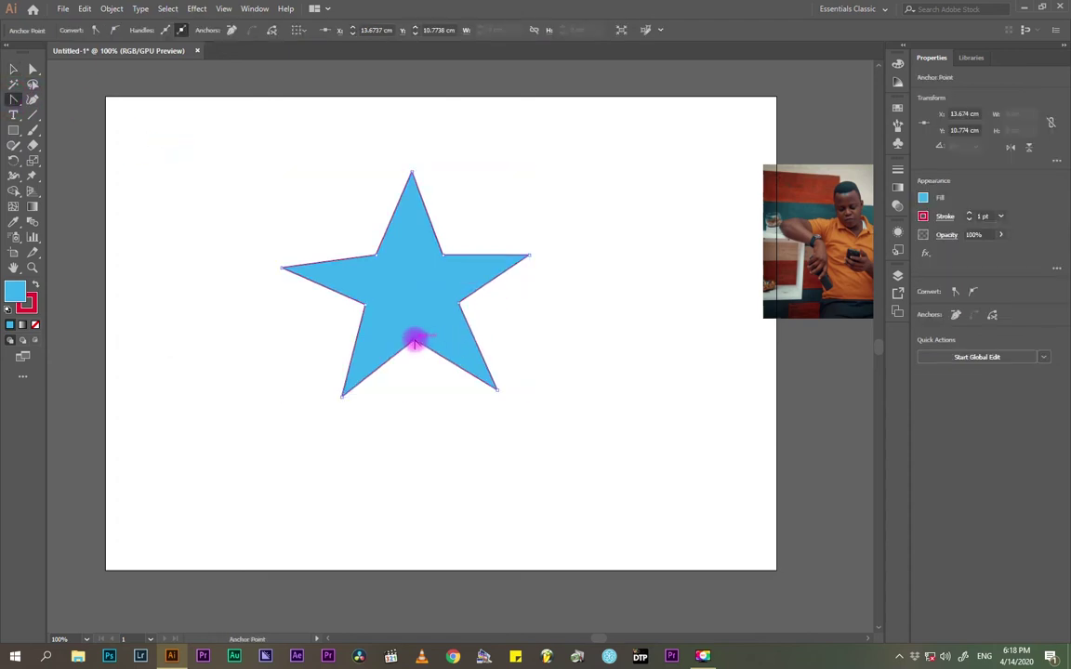
drag(415, 344, 352, 347)
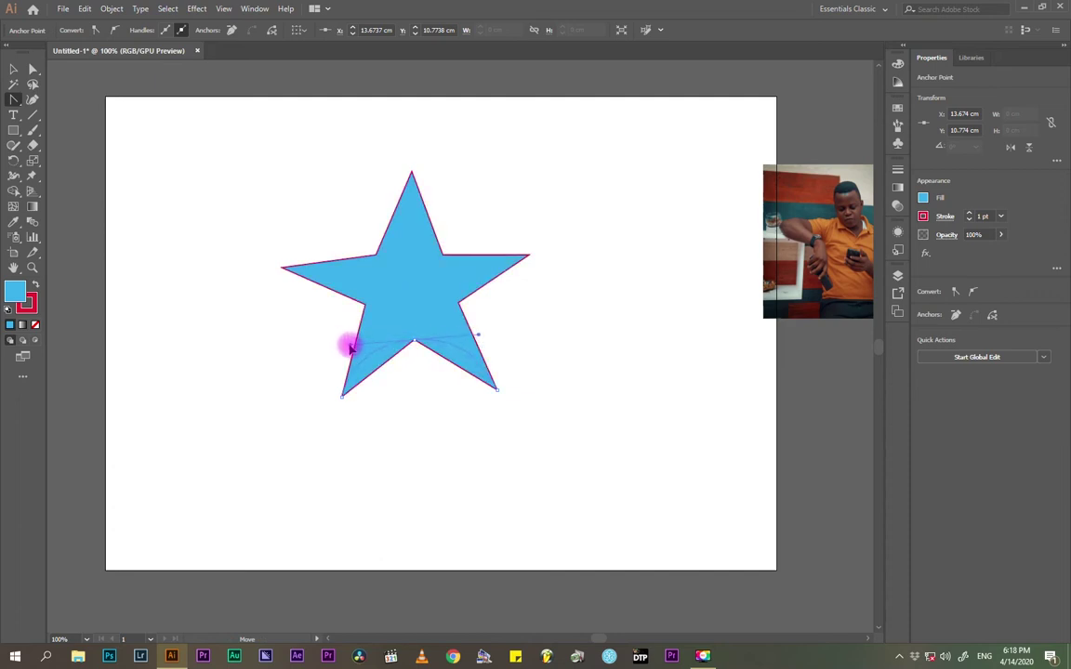
drag(350, 347, 350, 347)
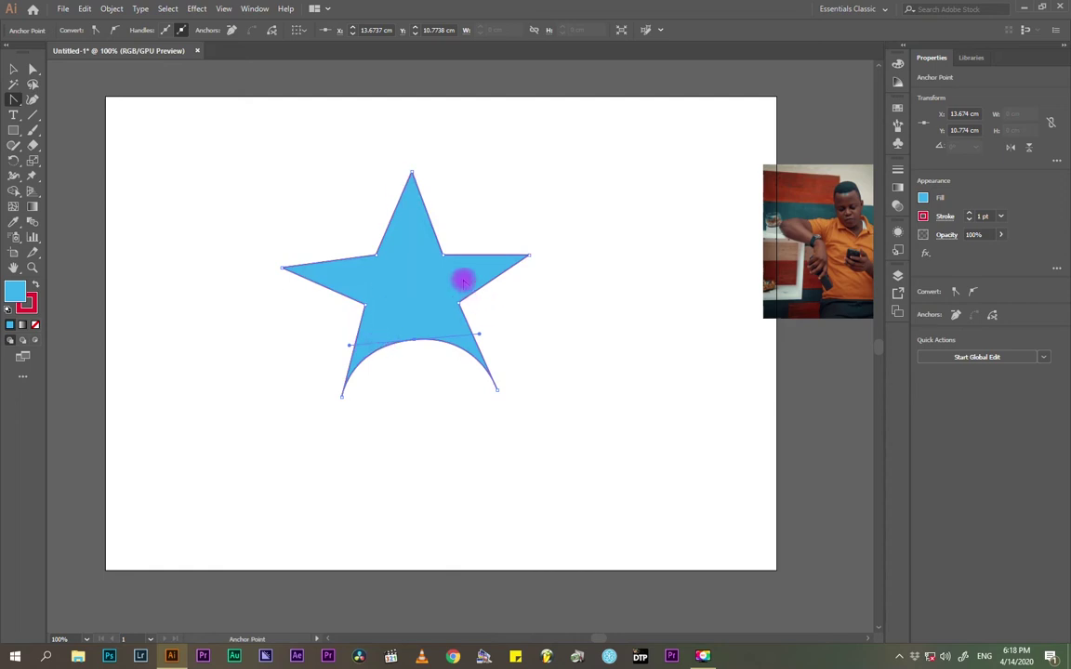
drag(442, 254, 489, 285)
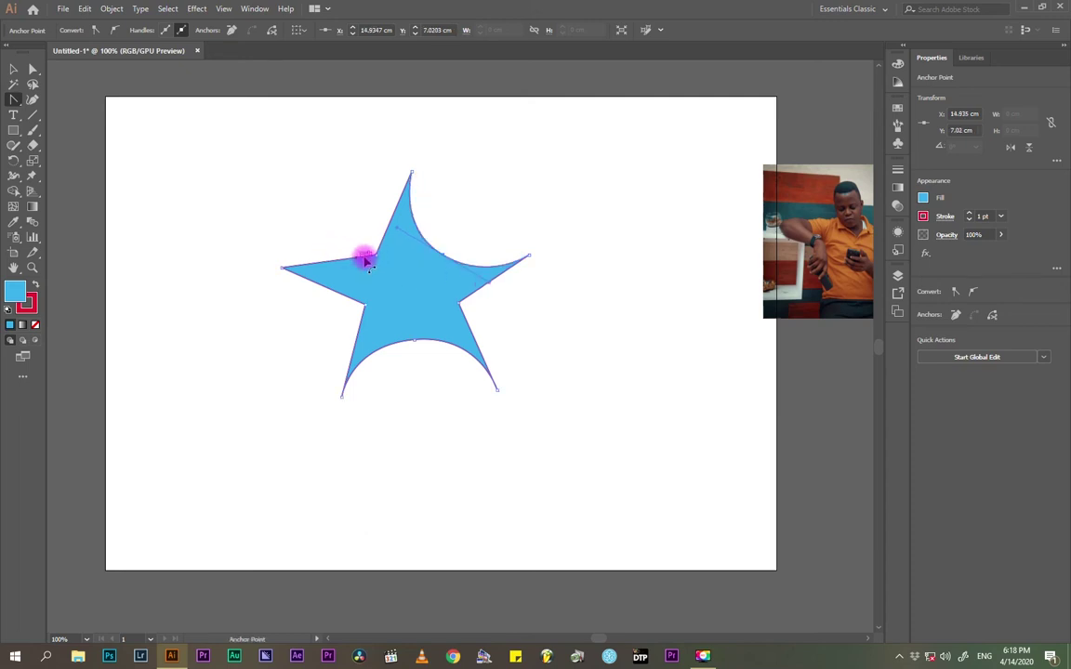
drag(365, 261, 414, 233)
drag(418, 227, 409, 232)
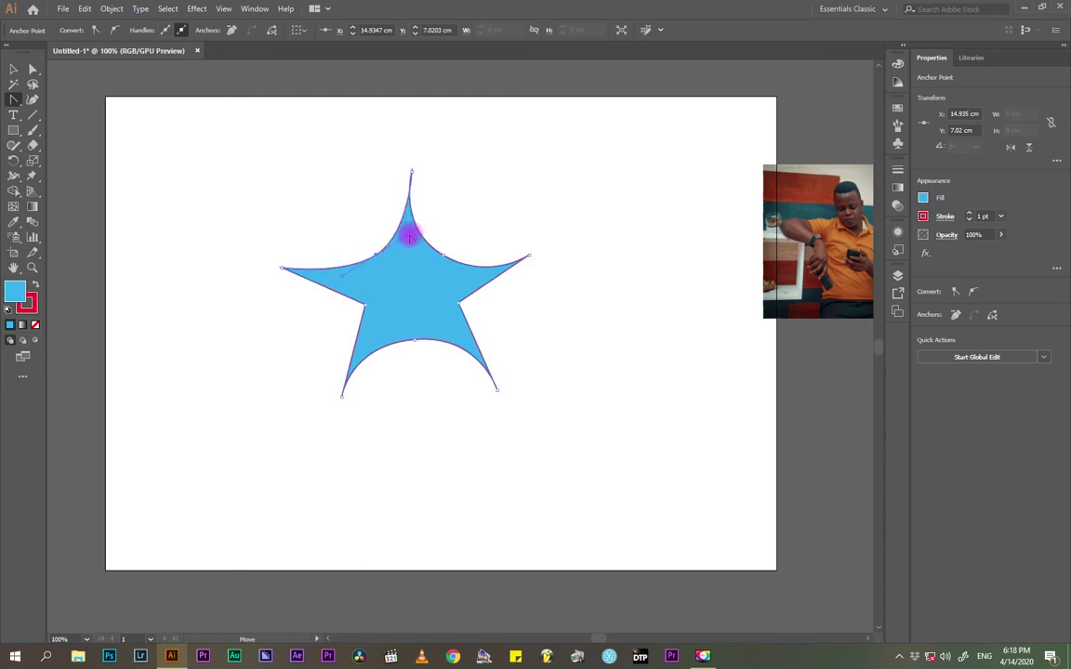
drag(365, 307, 347, 267)
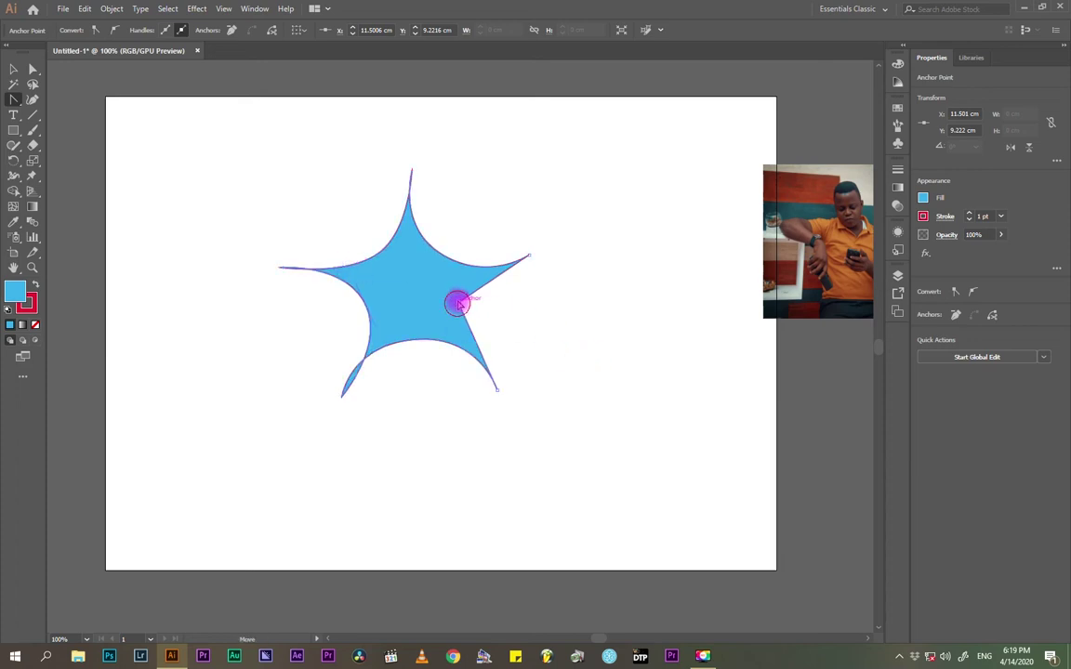
drag(459, 300, 450, 346)
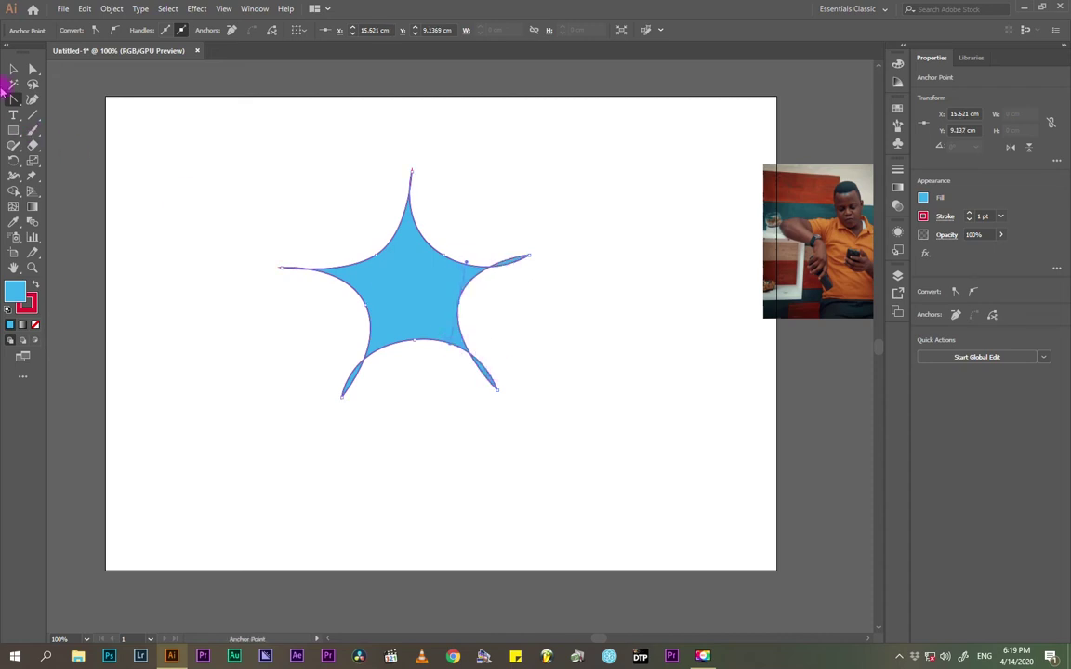
- Deselect the reshaped star and return to the Selection tool
click(13, 69)
click(199, 169)
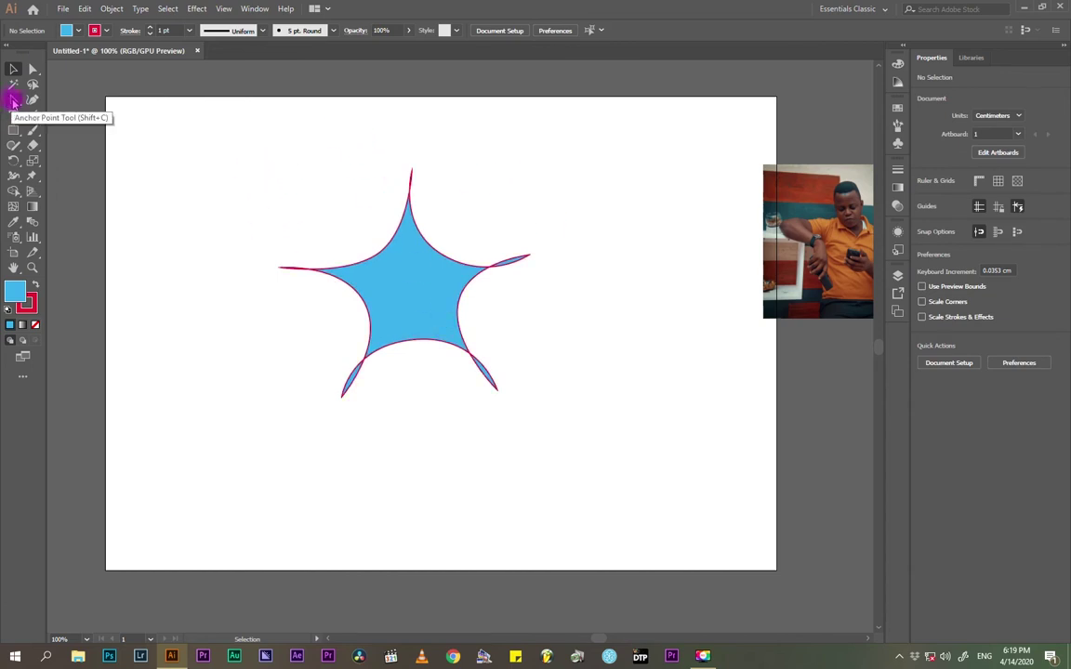
click(11, 99)
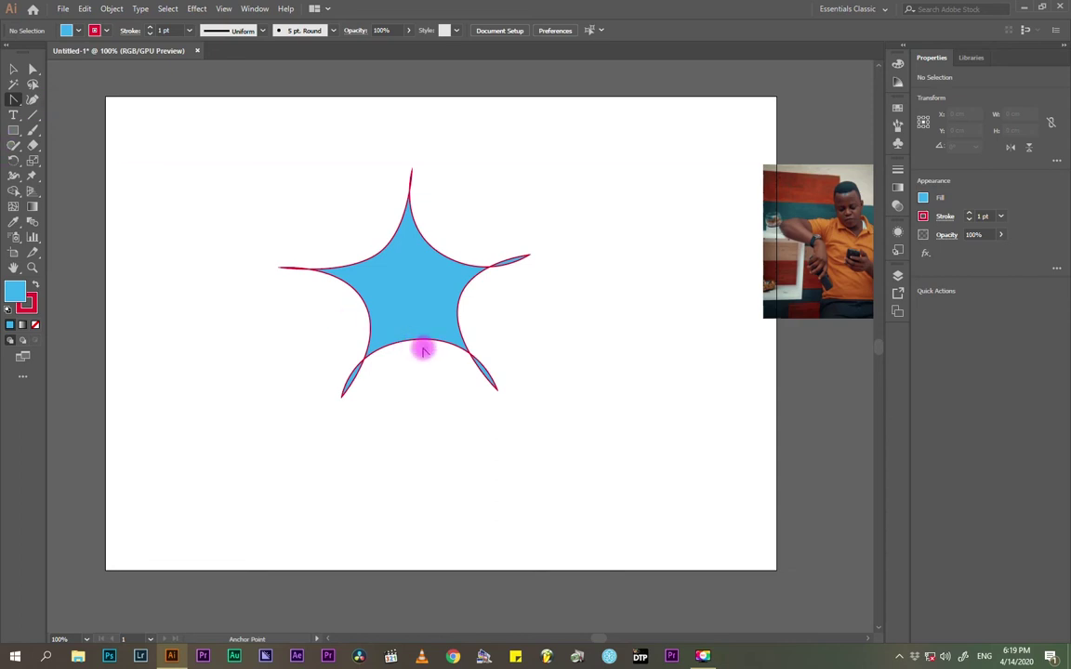
click(13, 69)
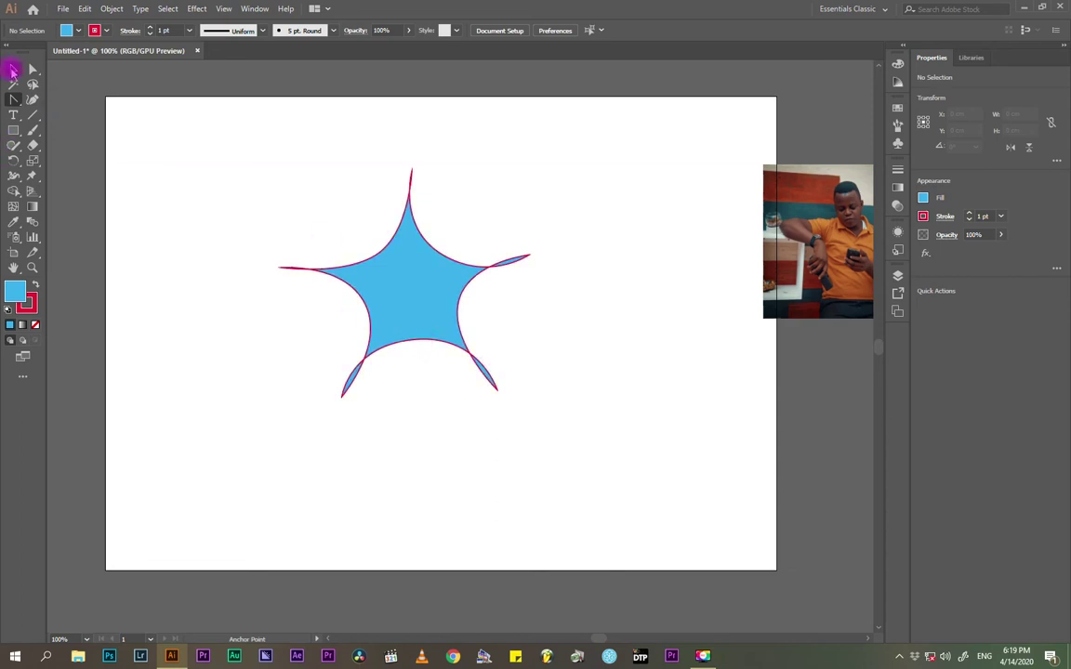
- Drag the curved, needle-tipped star up to the artboard's top-left corner
drag(398, 299, 253, 215)
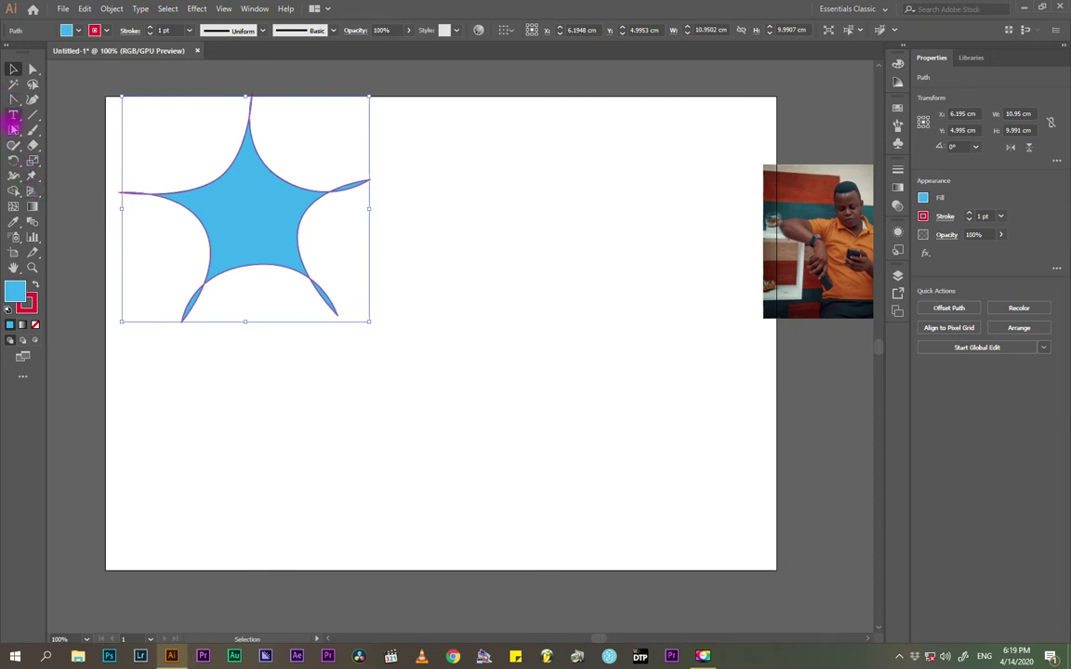
drag(13, 100, 49, 100)
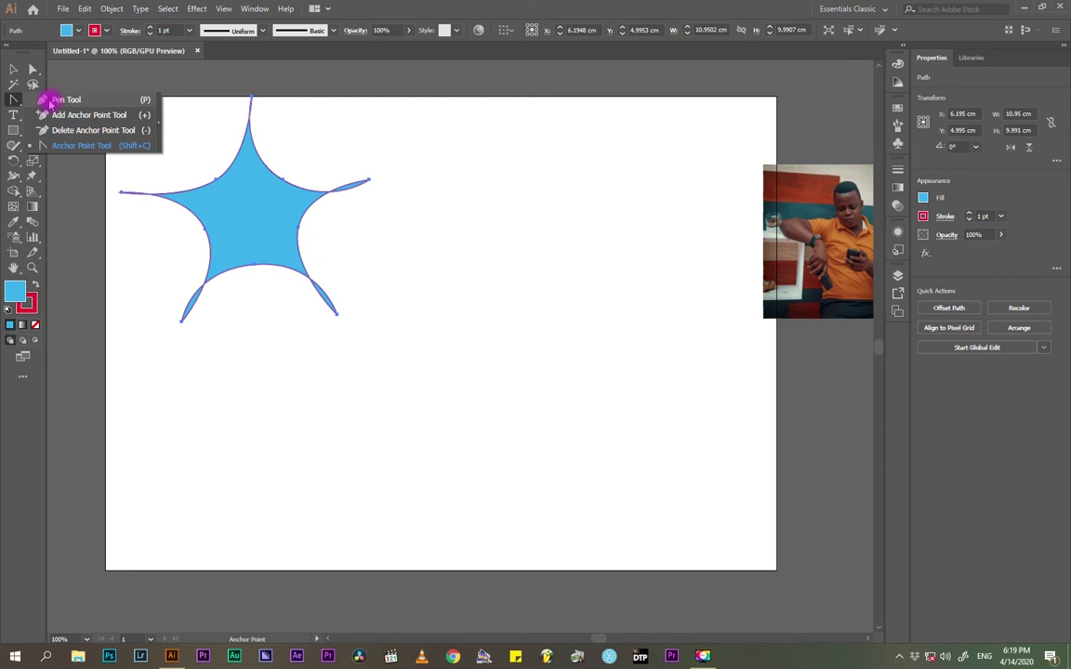
drag(48, 100, 55, 100)
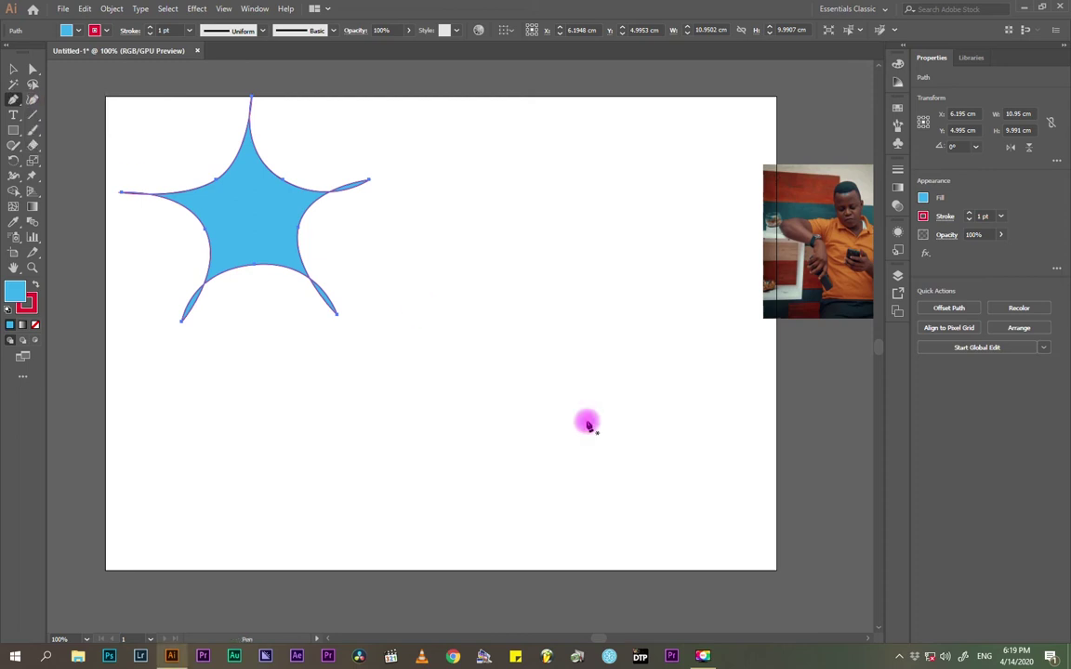
- Draw a two-point horizontal line right of the star after undoing a first attempt
click(381, 323)
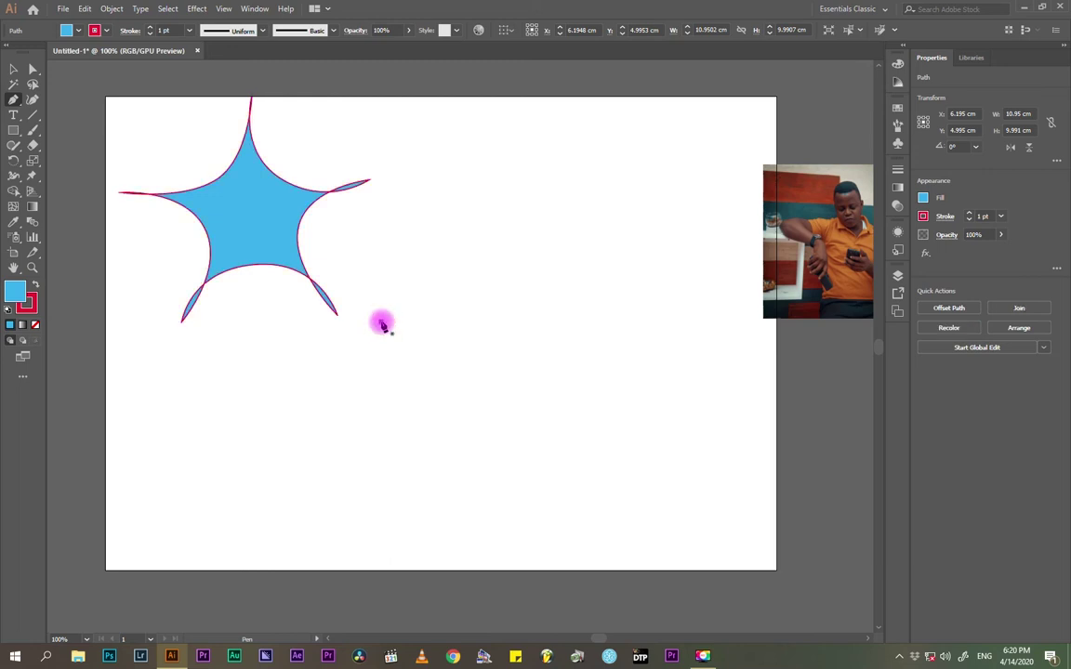
click(630, 321)
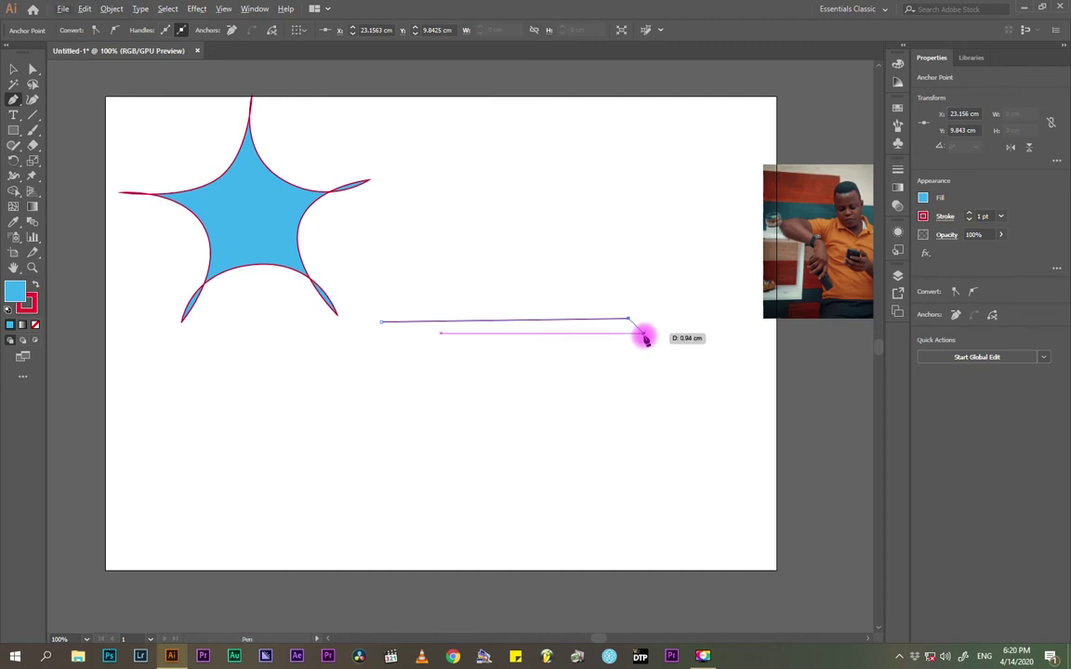
right_click(611, 277)
click(615, 282)
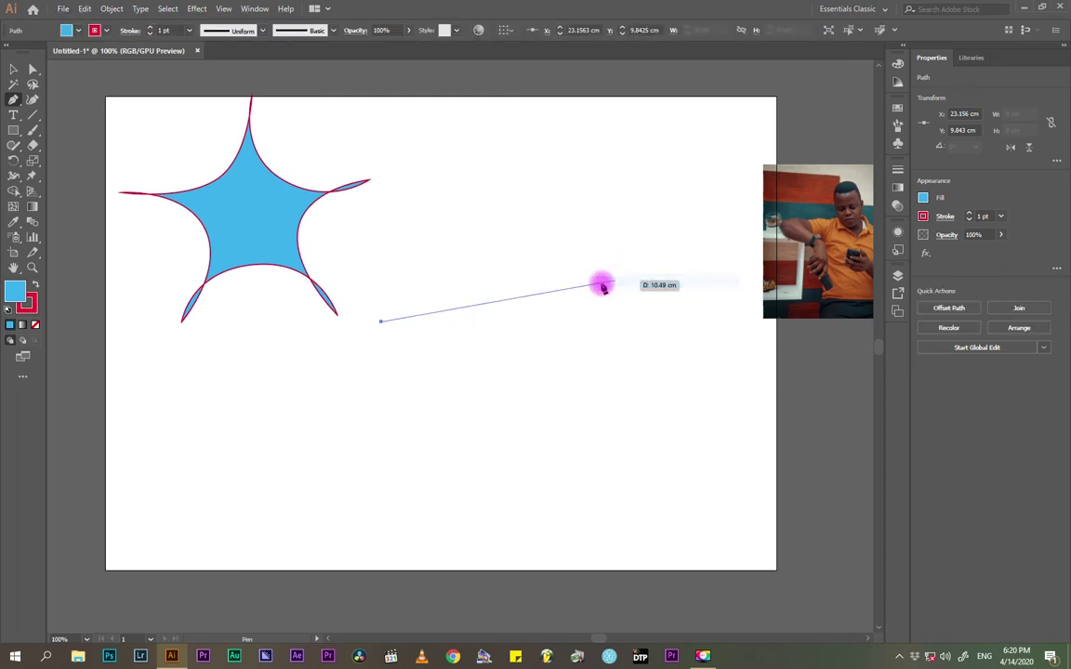
right_click(397, 315)
click(429, 324)
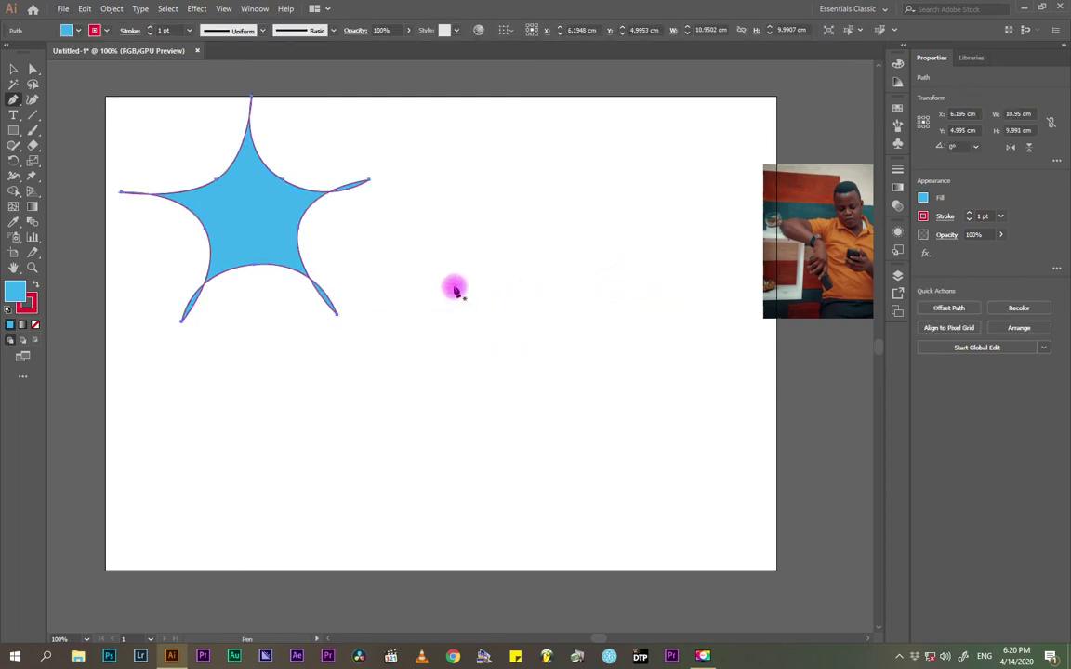
click(384, 308)
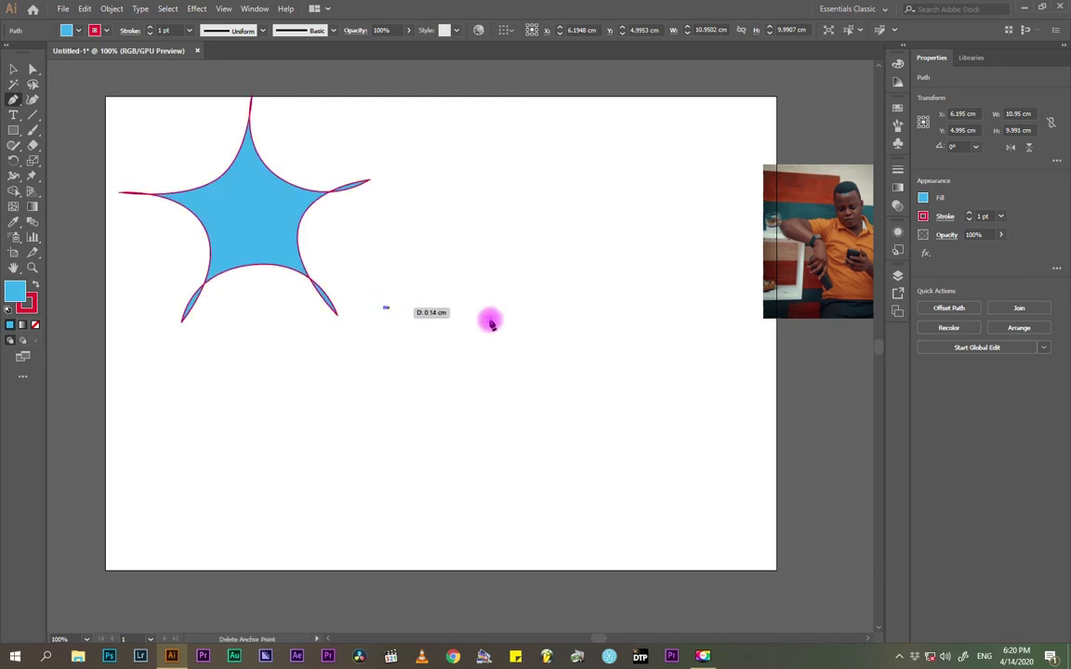
click(641, 304)
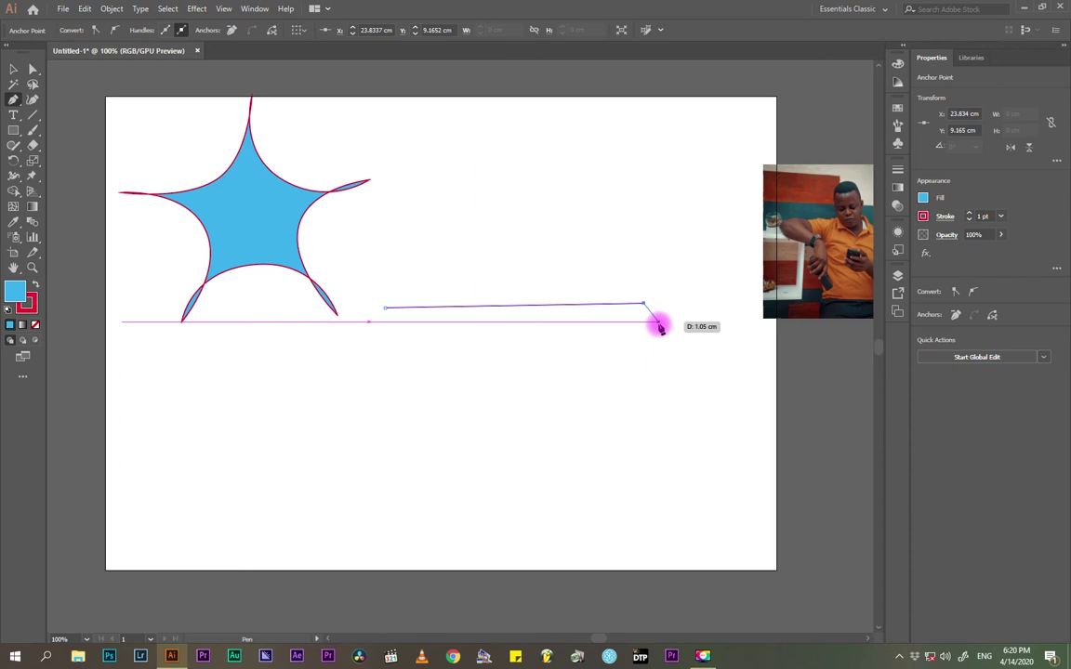
- Extend the path down its right side with rounded top-right and bottom-right corners
ctrl+click(659, 325)
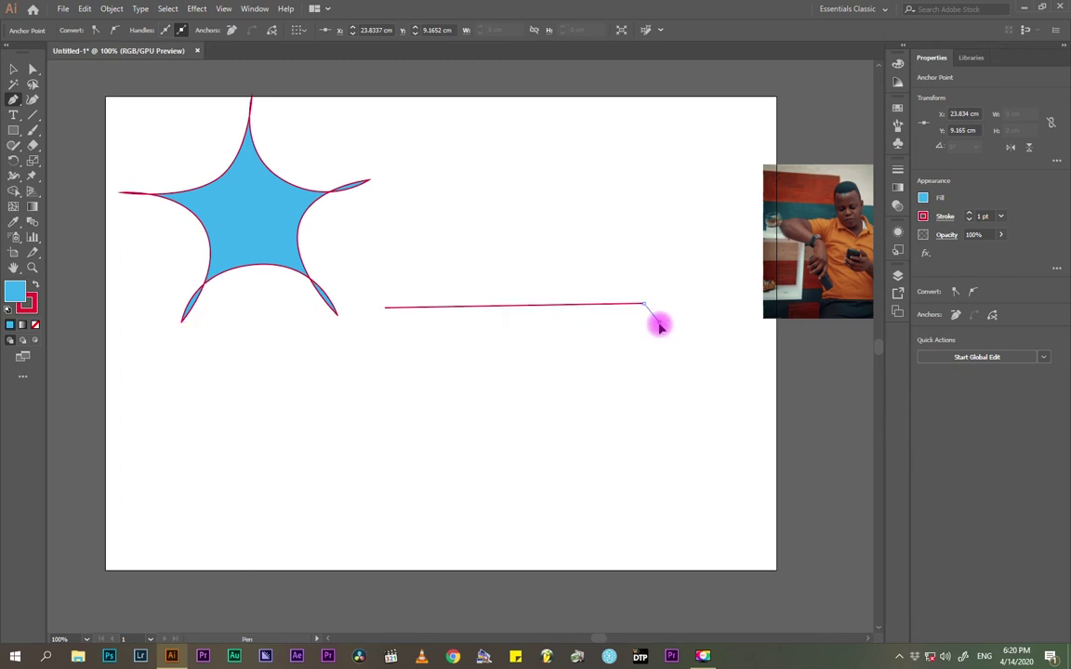
drag(658, 325, 660, 345)
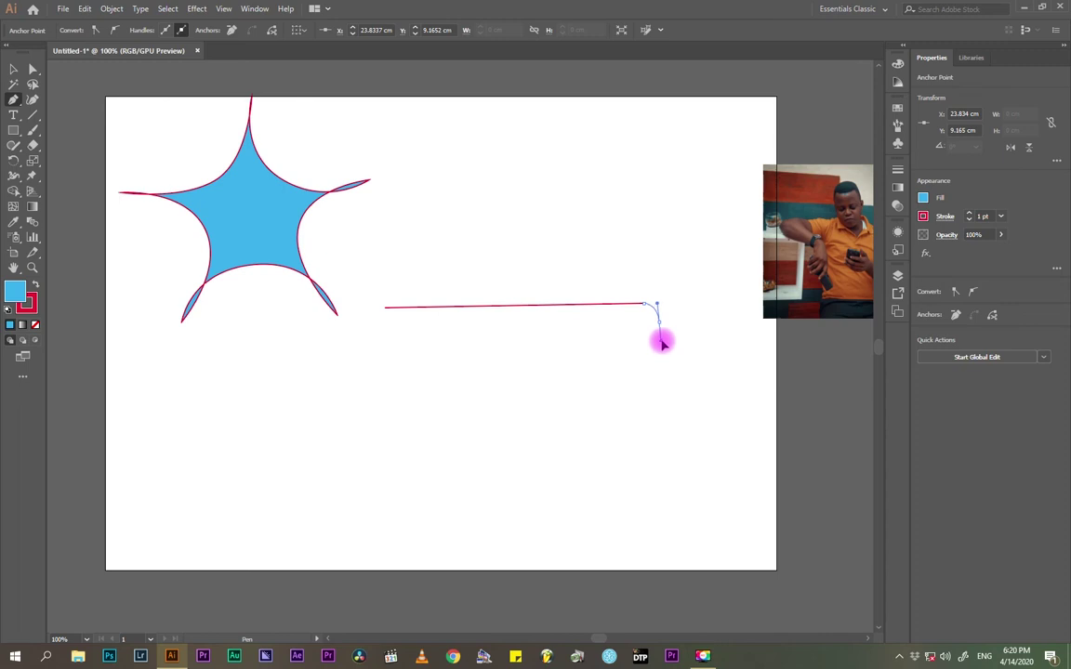
drag(659, 344, 661, 355)
click(660, 437)
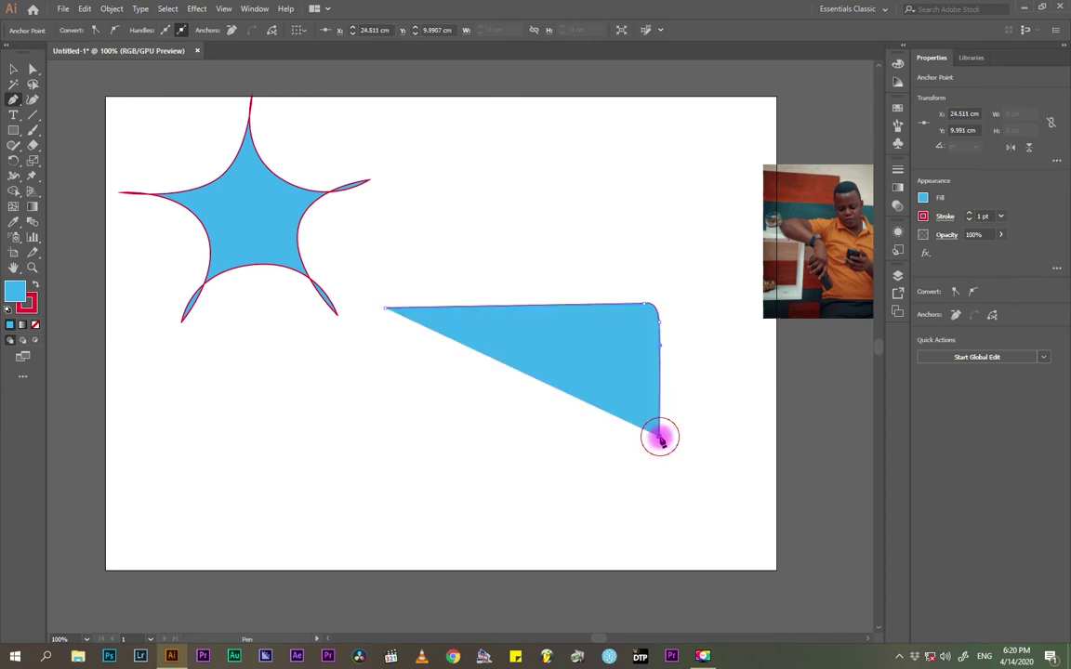
mouse_move(659, 436)
mouse_down()
mouse_move(519, 426)
mouse_move(662, 449)
mouse_move(635, 445)
mouse_move(644, 450)
mouse_up()
key(Escape)
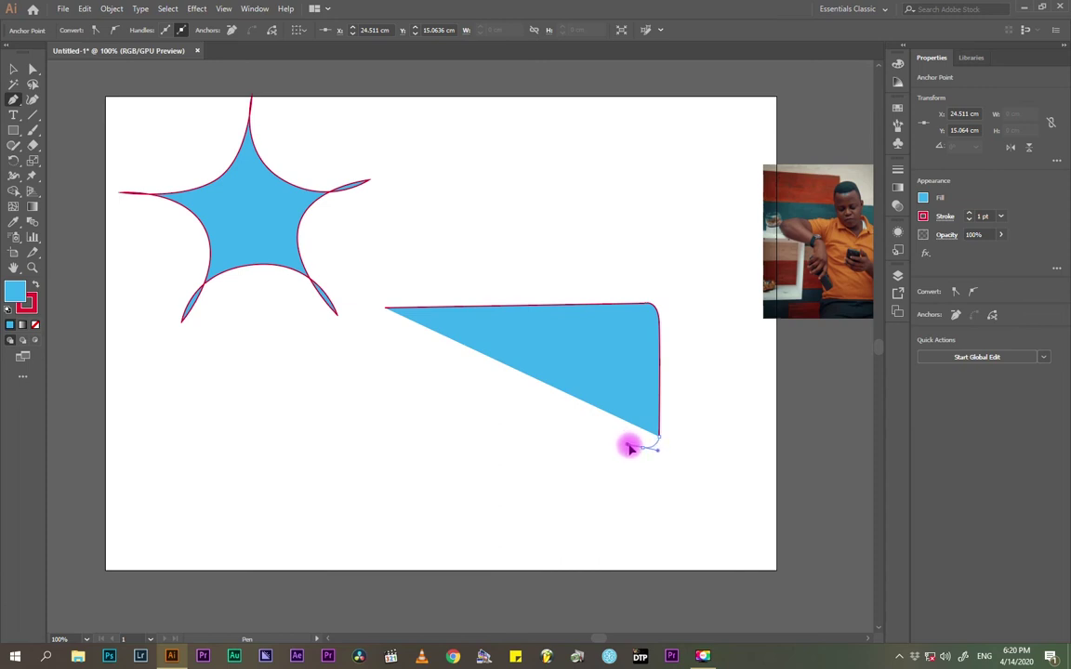
mouse_move(635, 452)
mouse_down()
mouse_move(615, 447)
mouse_move(625, 450)
mouse_up()
drag(625, 451, 623, 450)
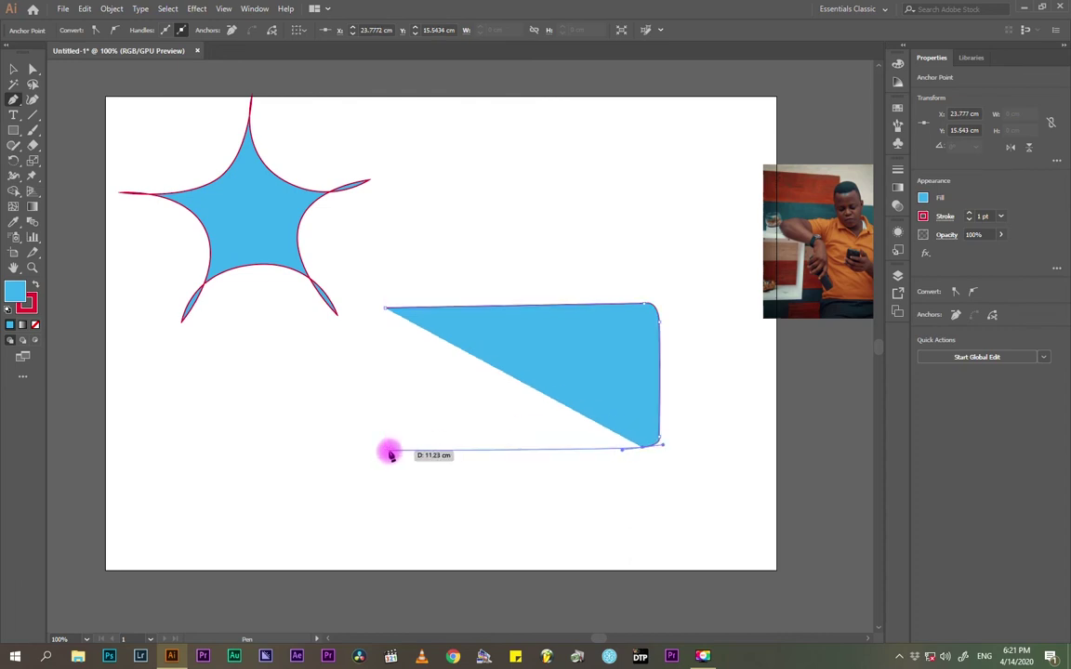
- Add the bottom-left corner and close the path at its starting anchor
click(387, 449)
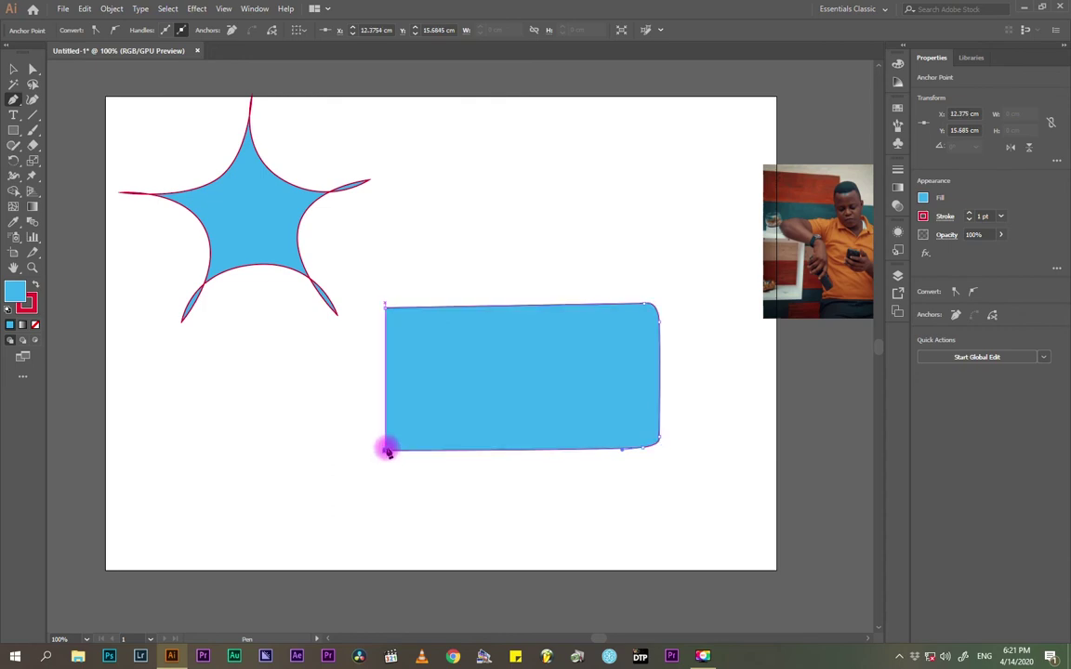
ctrl+click(376, 432)
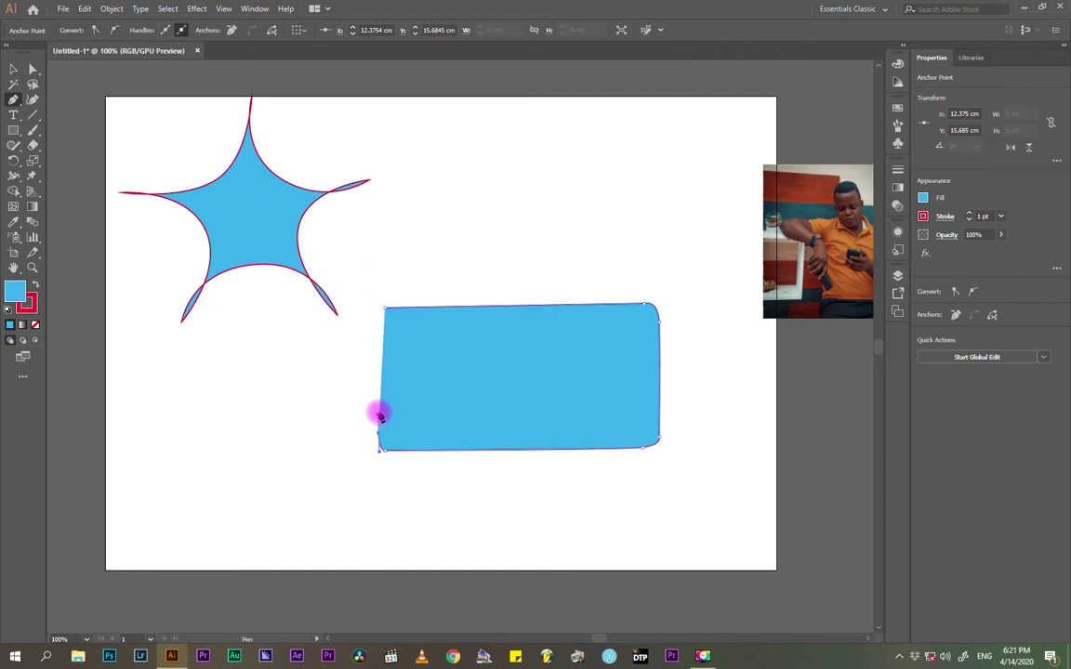
drag(377, 414, 375, 313)
click(385, 306)
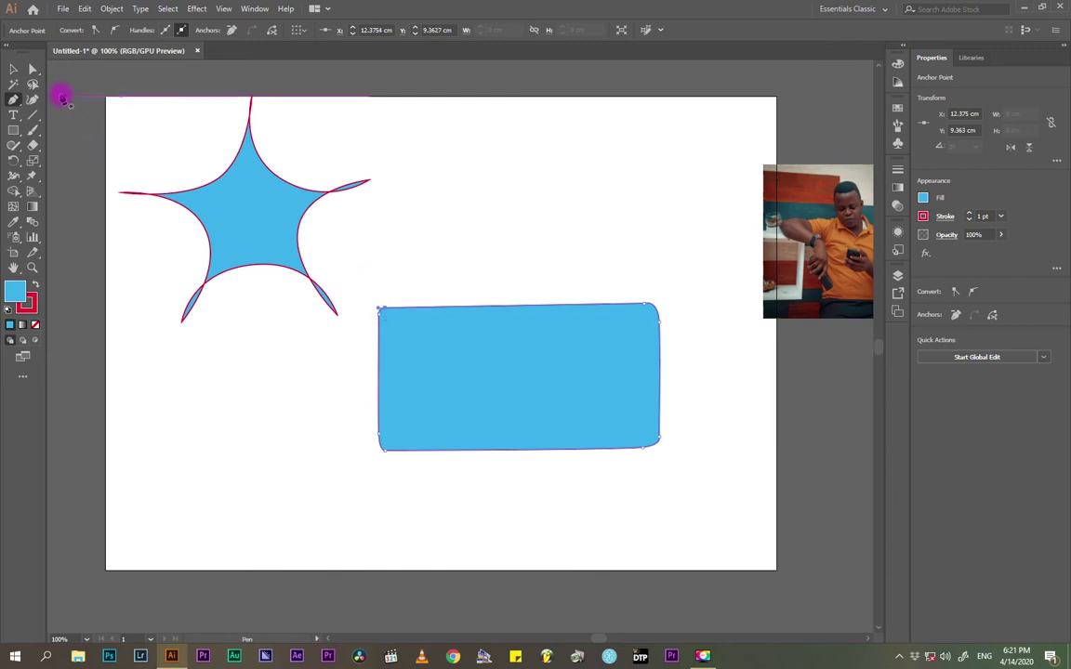
- Draw a sharp-cornered four-point blue rectangle at the upper right with the Pen
click(13, 70)
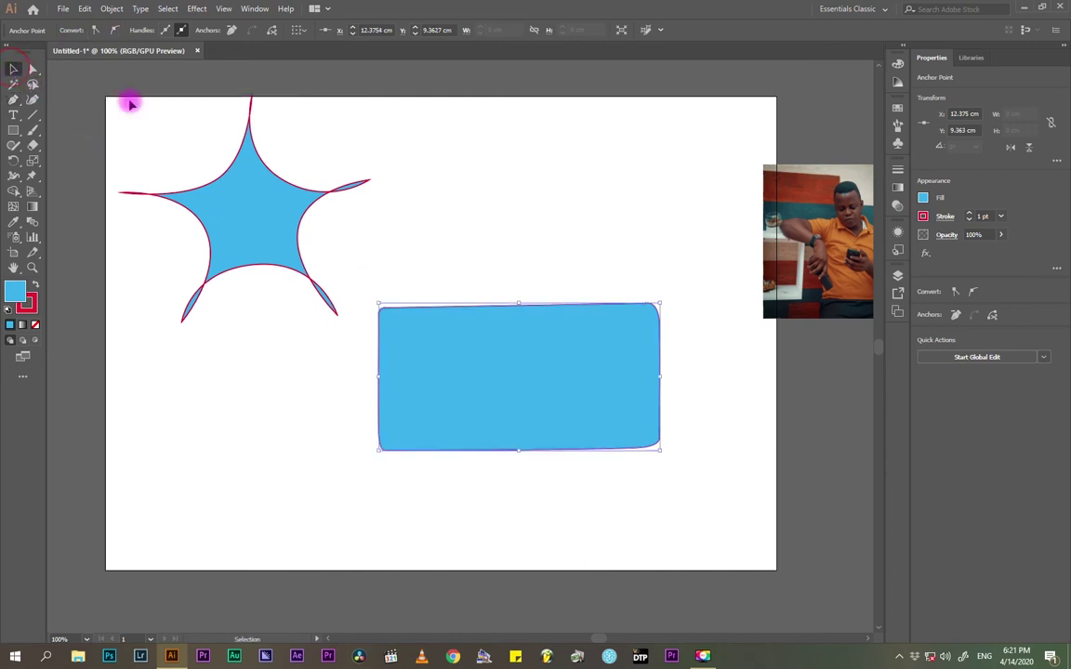
click(556, 246)
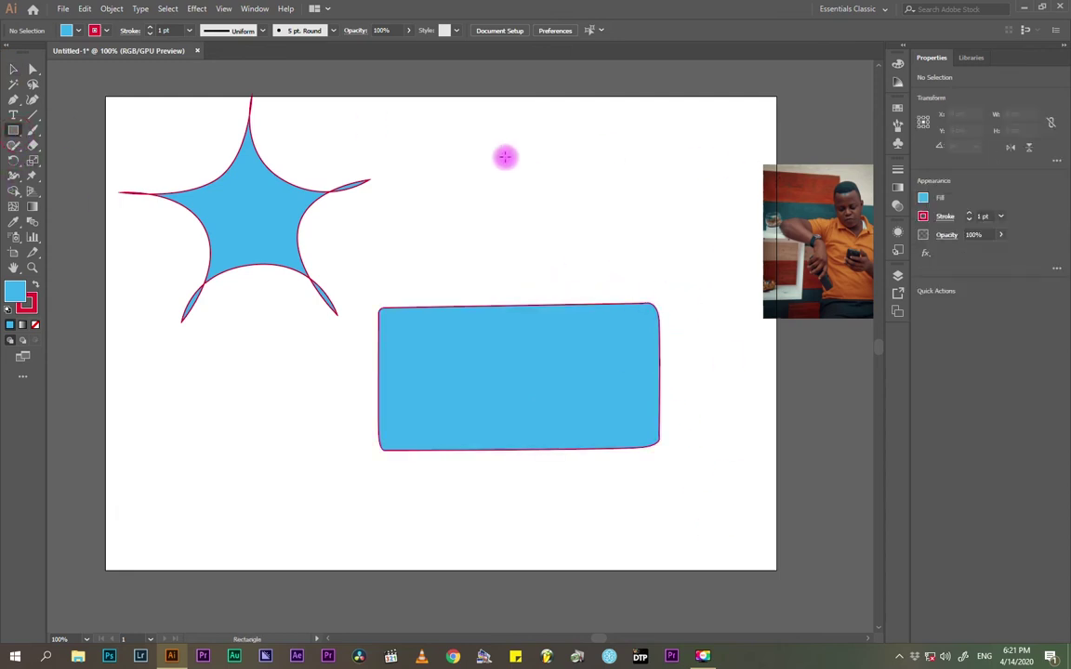
click(13, 99)
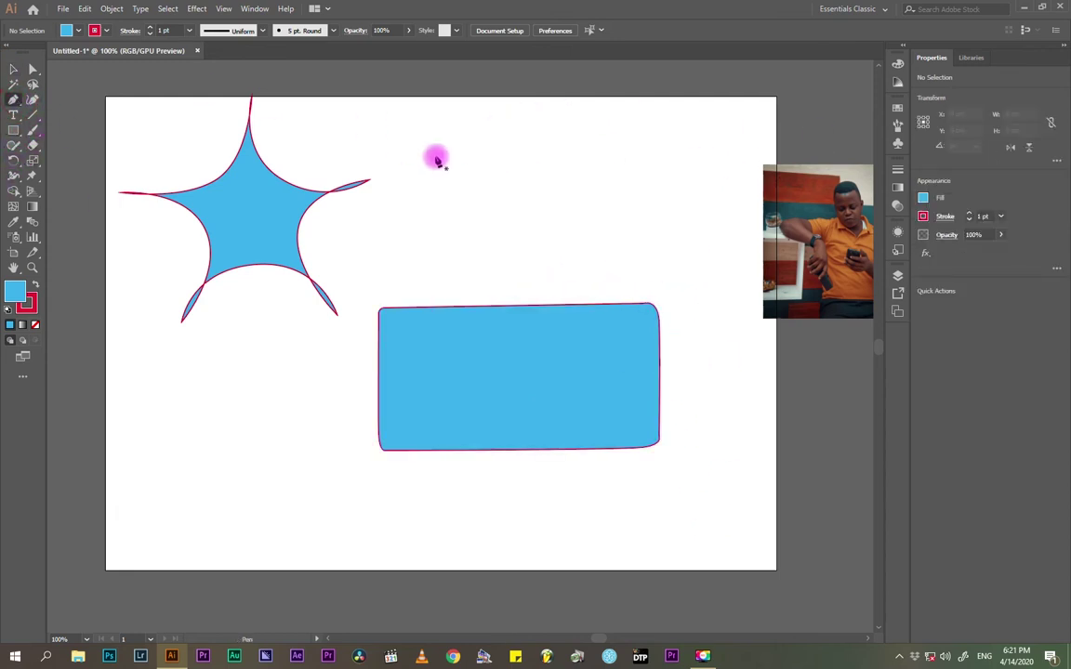
click(431, 138)
click(678, 133)
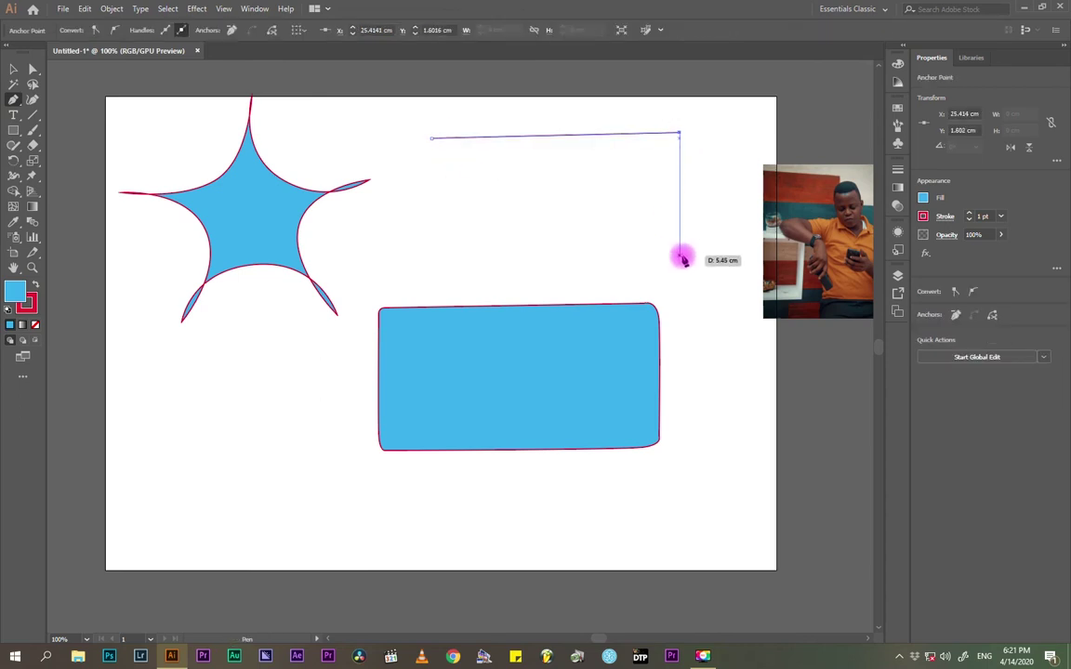
click(681, 254)
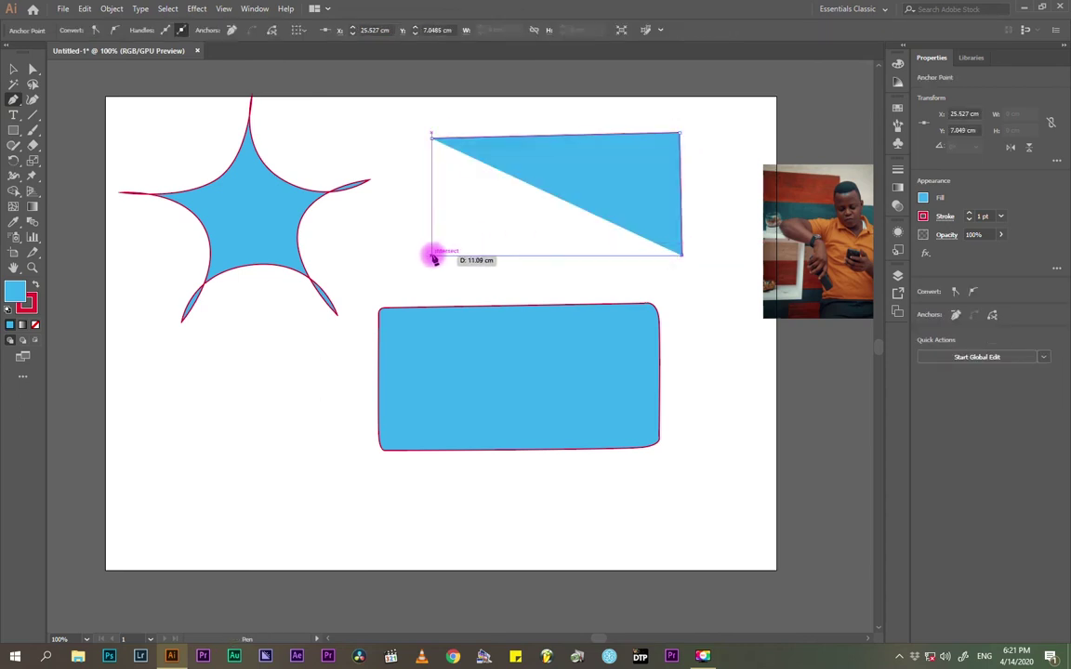
click(432, 254)
click(442, 147)
- Drag the rounded rectangle onto the new one and move both up together
click(14, 68)
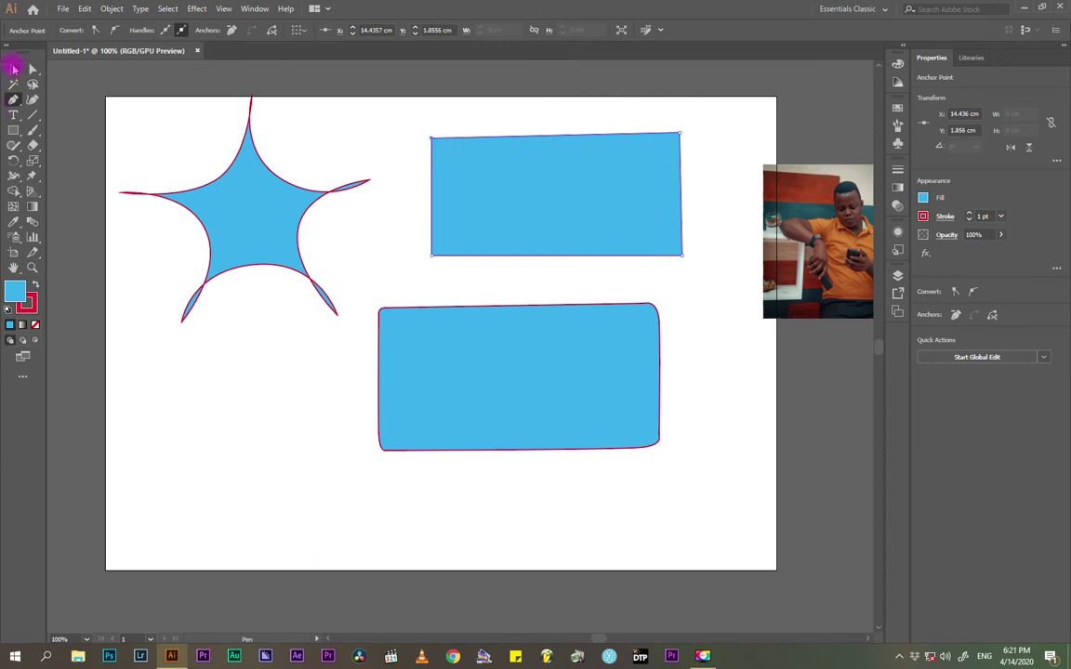
click(330, 493)
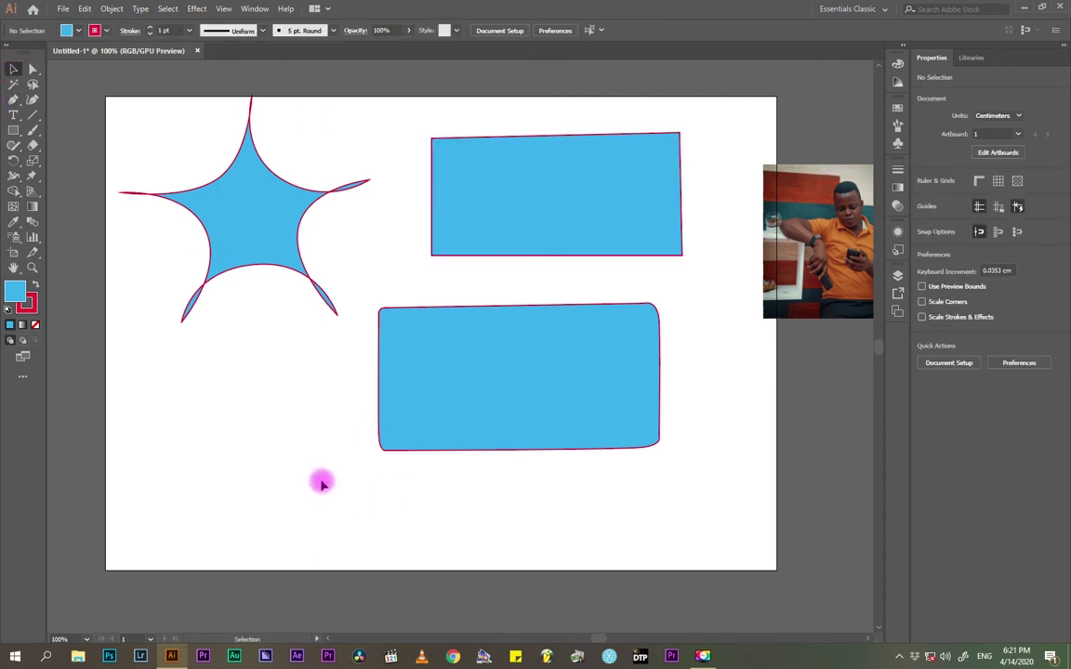
click(470, 196)
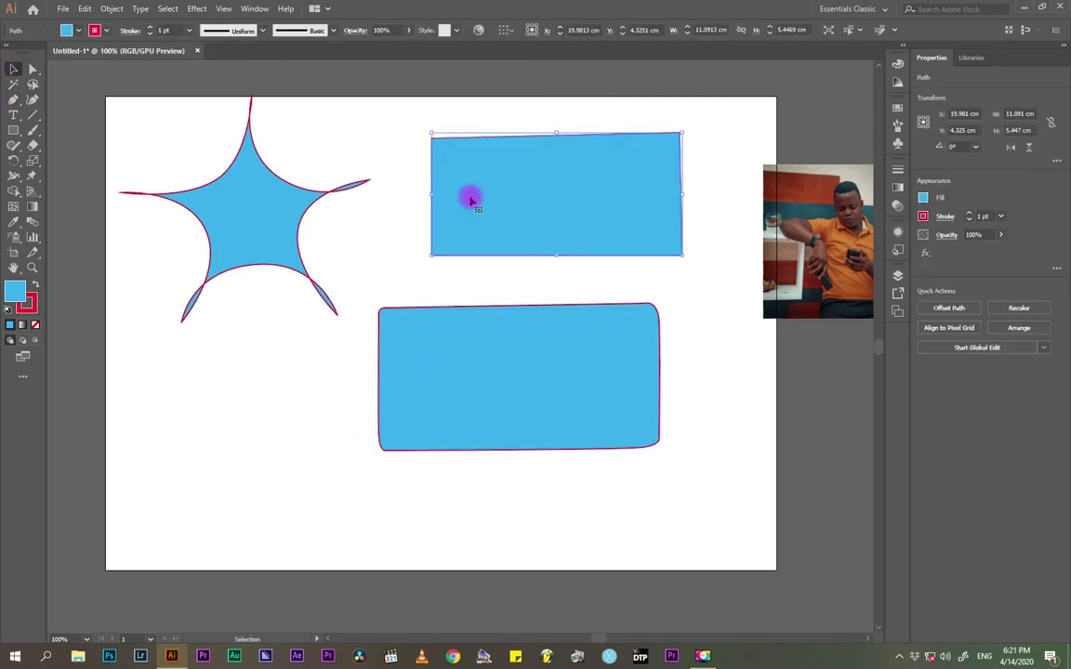
click(456, 393)
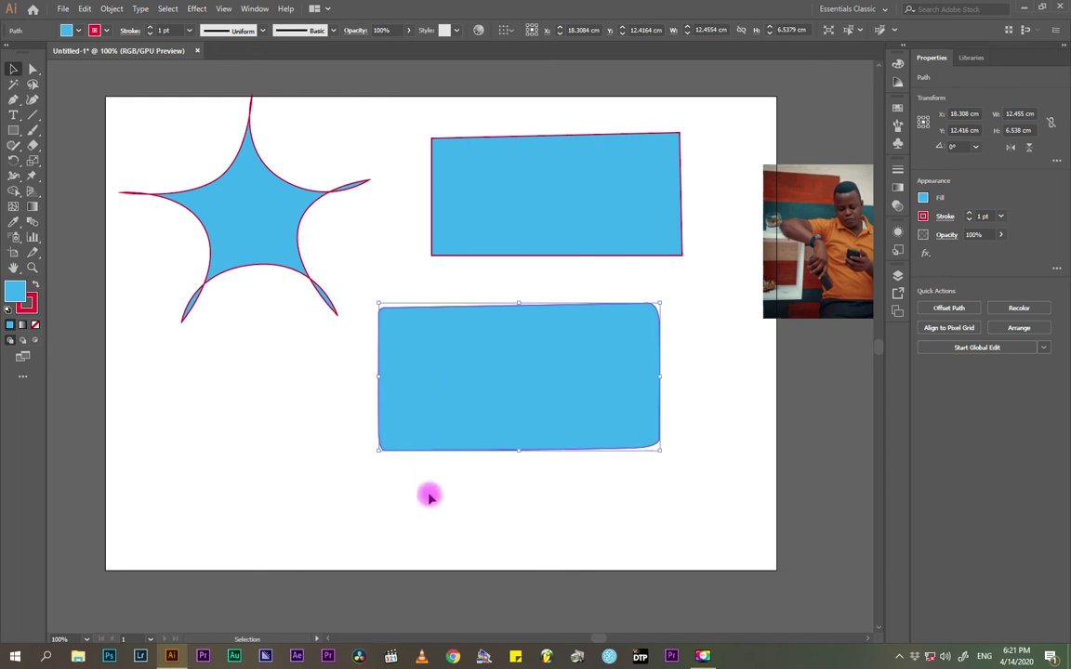
click(514, 490)
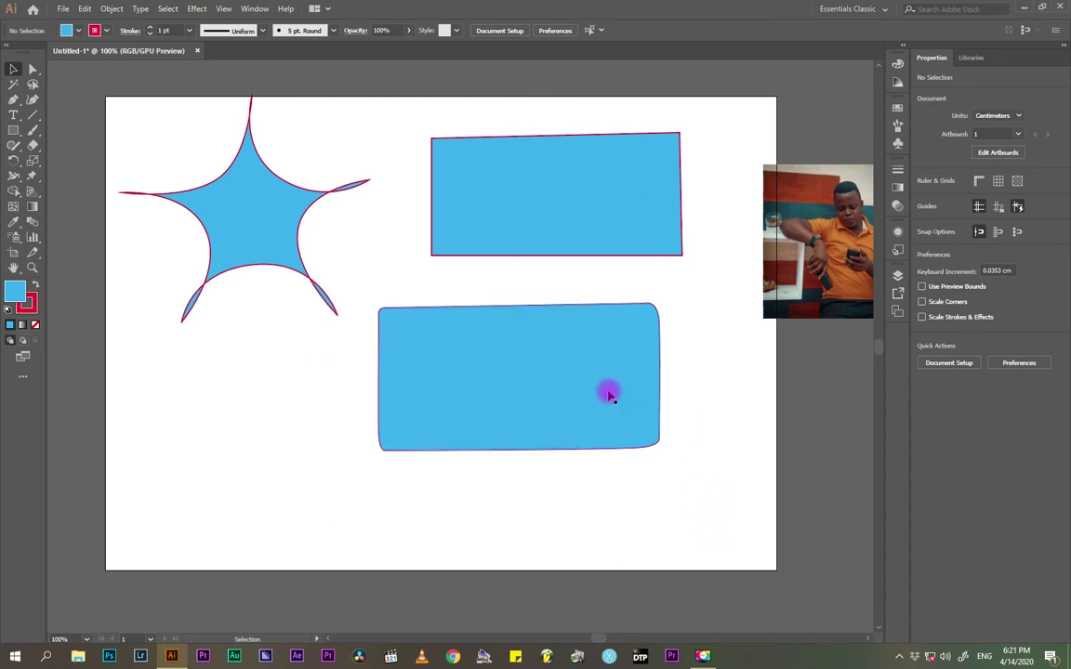
drag(595, 409, 654, 190)
drag(585, 318, 495, 142)
click(22, 169)
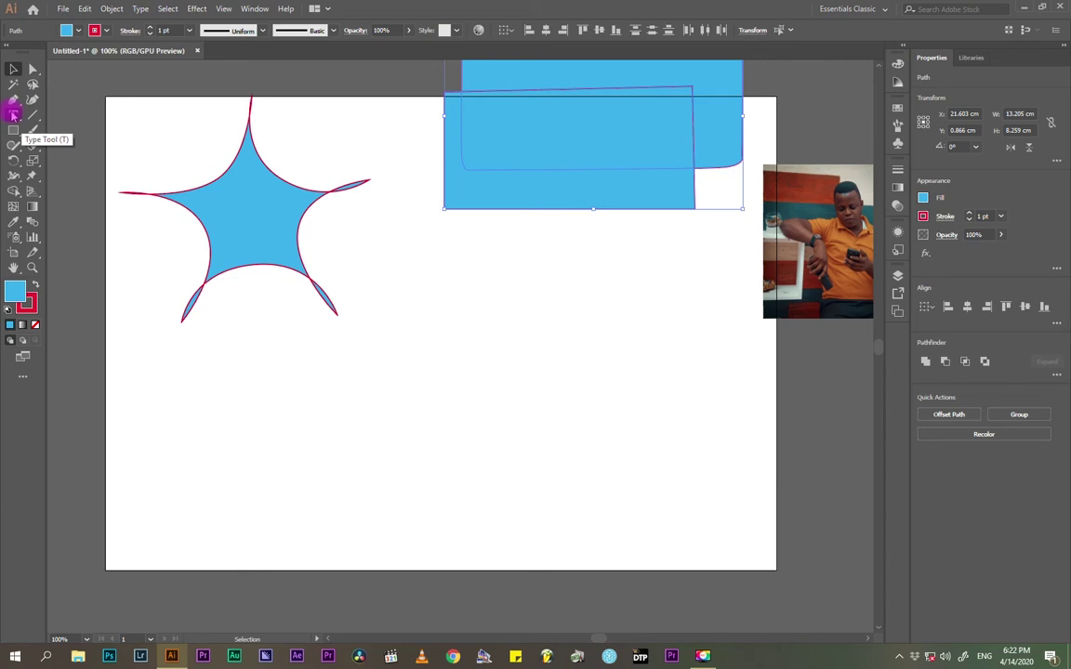
- Type the word 'mbogho' below the star with the horizontal Type Tool
click(13, 115)
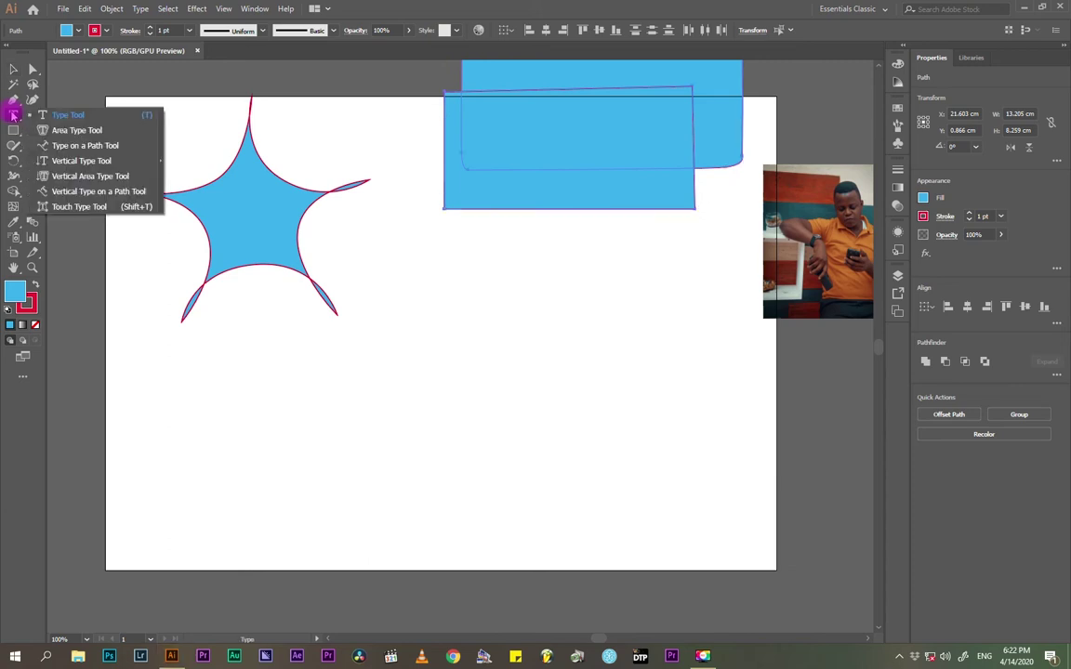
click(67, 112)
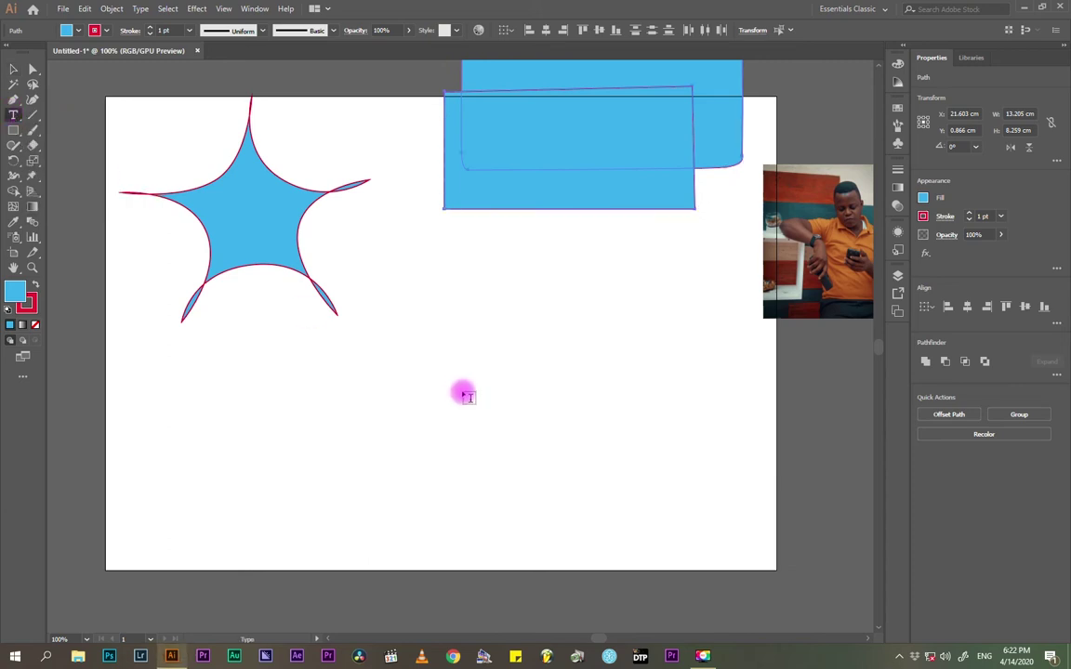
click(443, 340)
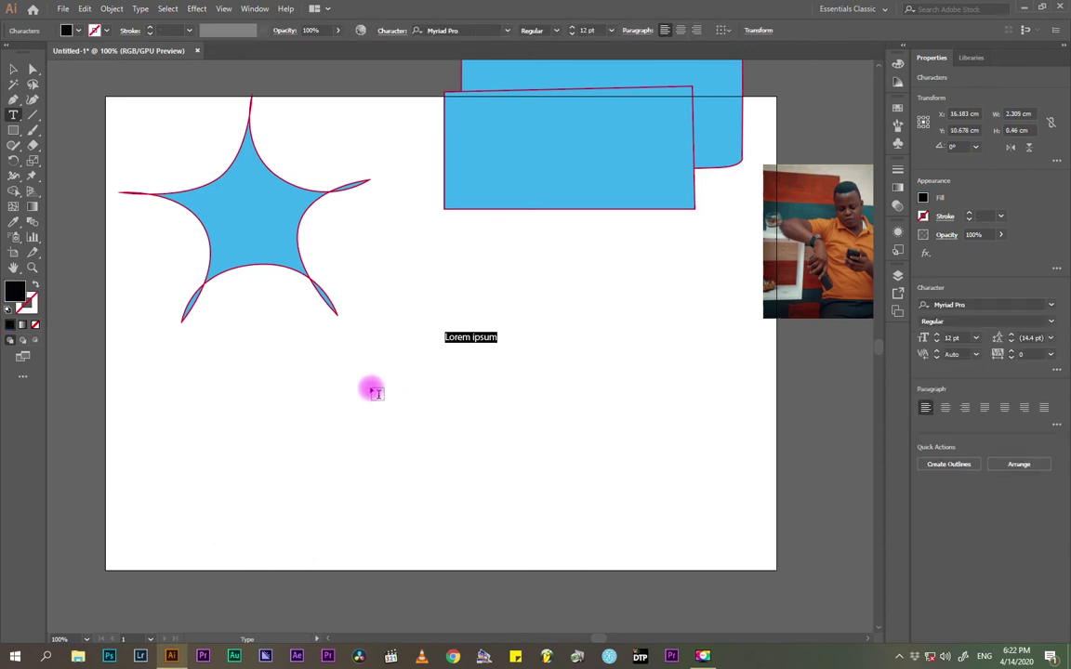
text(mbogho)
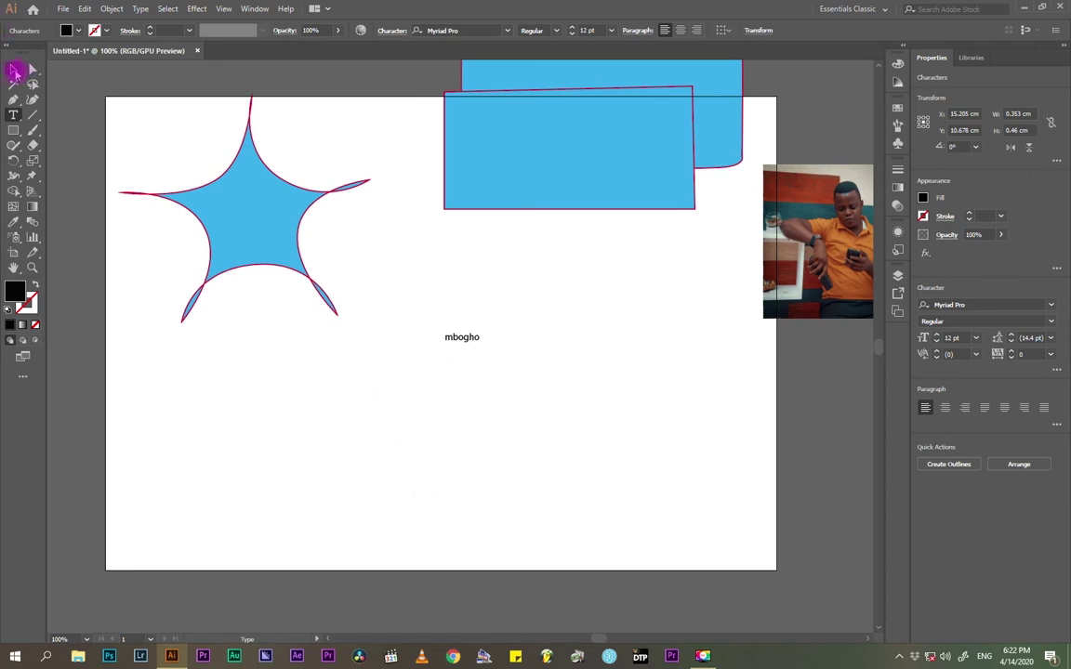
- Enlarge mbogho to 41 pt and move it up onto the blue rectangle
click(15, 71)
click(474, 335)
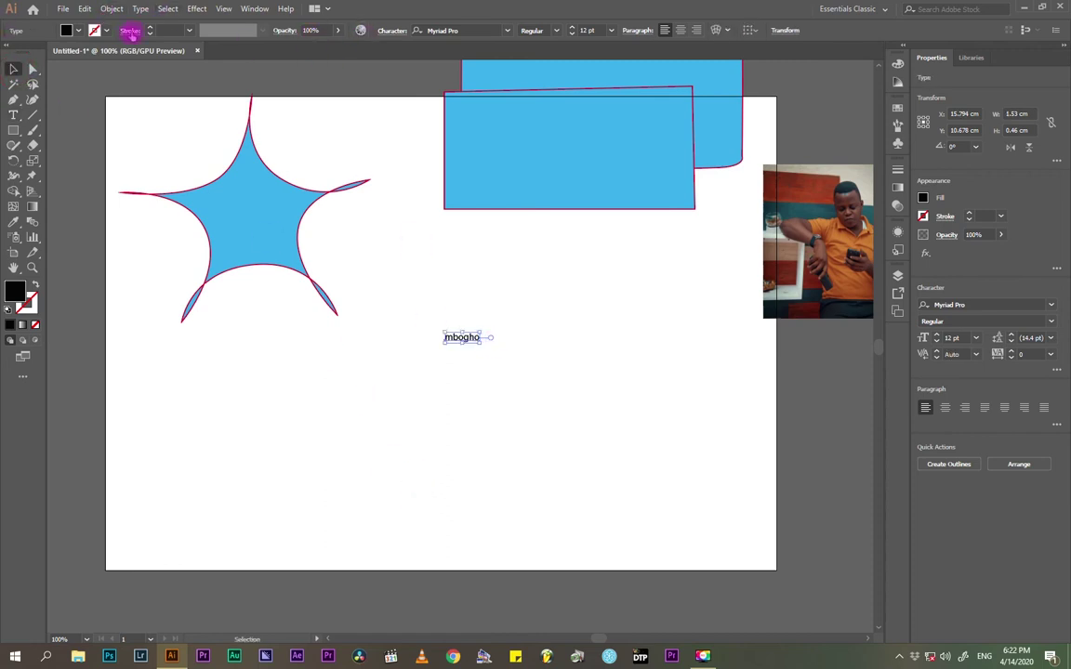
click(573, 31)
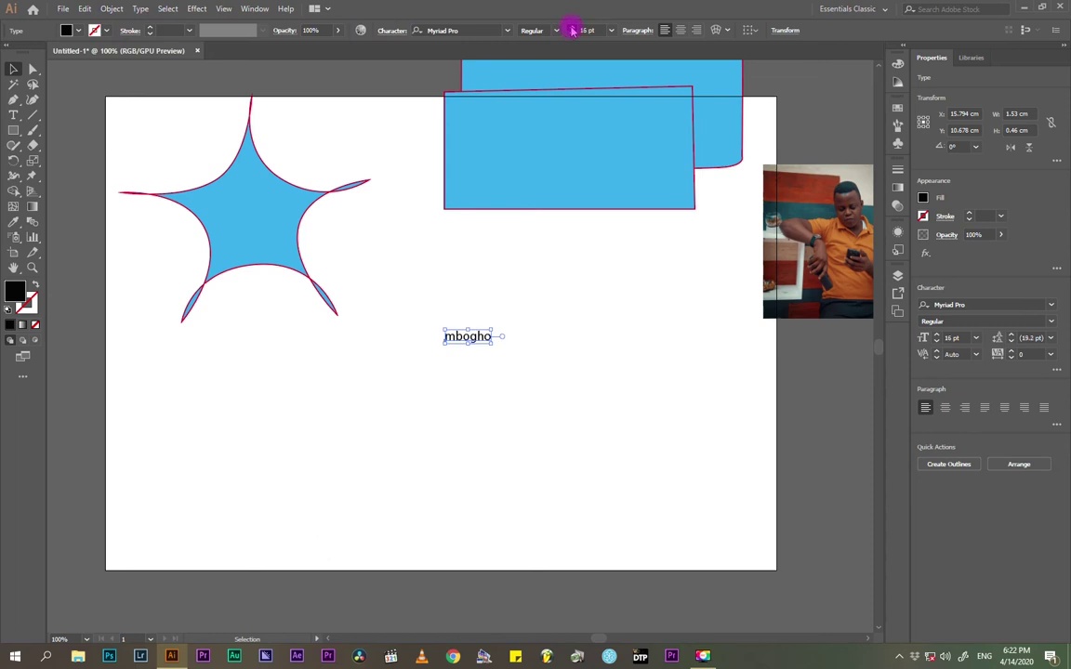
click(572, 30)
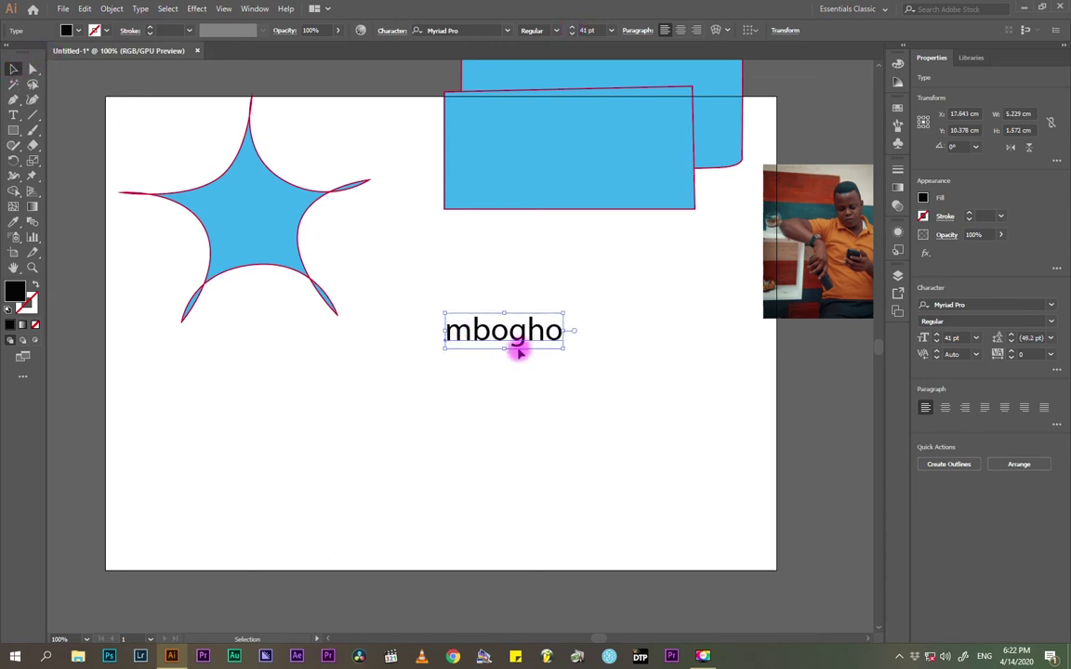
drag(523, 332, 597, 163)
- Set the mbogho text's fill colour to white
click(641, 279)
click(598, 164)
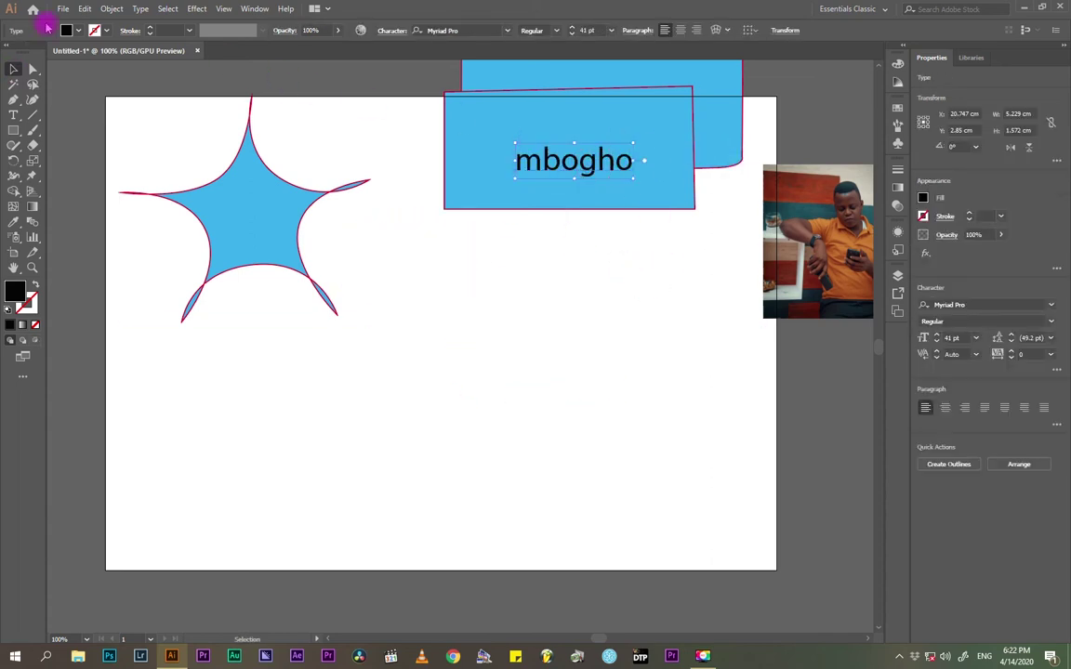
click(82, 31)
click(21, 44)
click(413, 297)
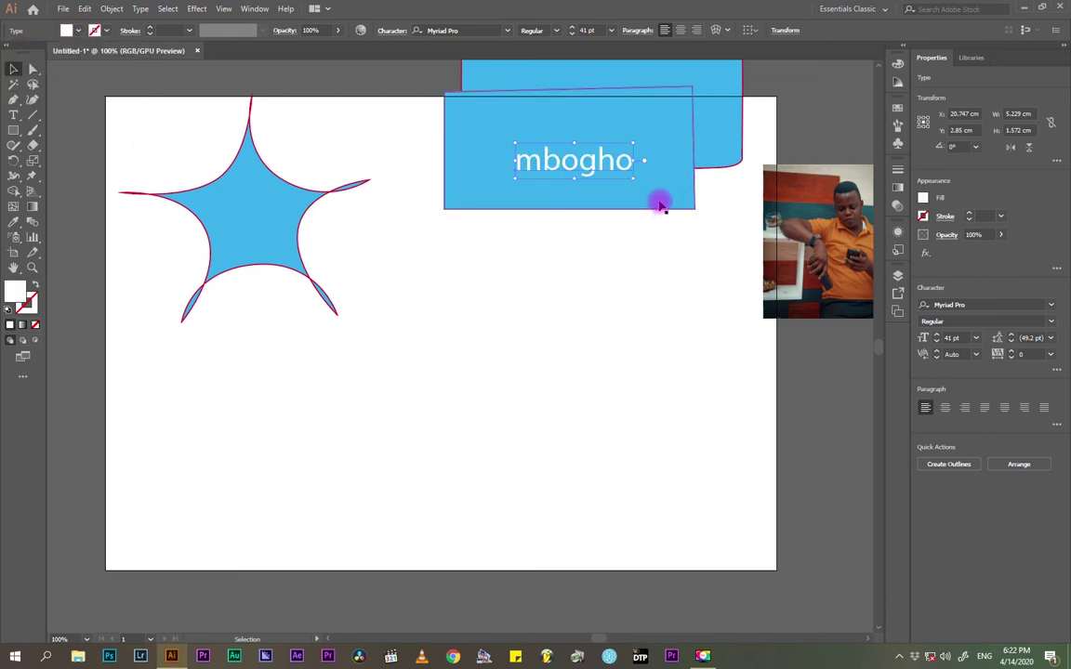
click(597, 312)
- Move the text and front rectangle down and the back rectangle up
drag(623, 247, 556, 212)
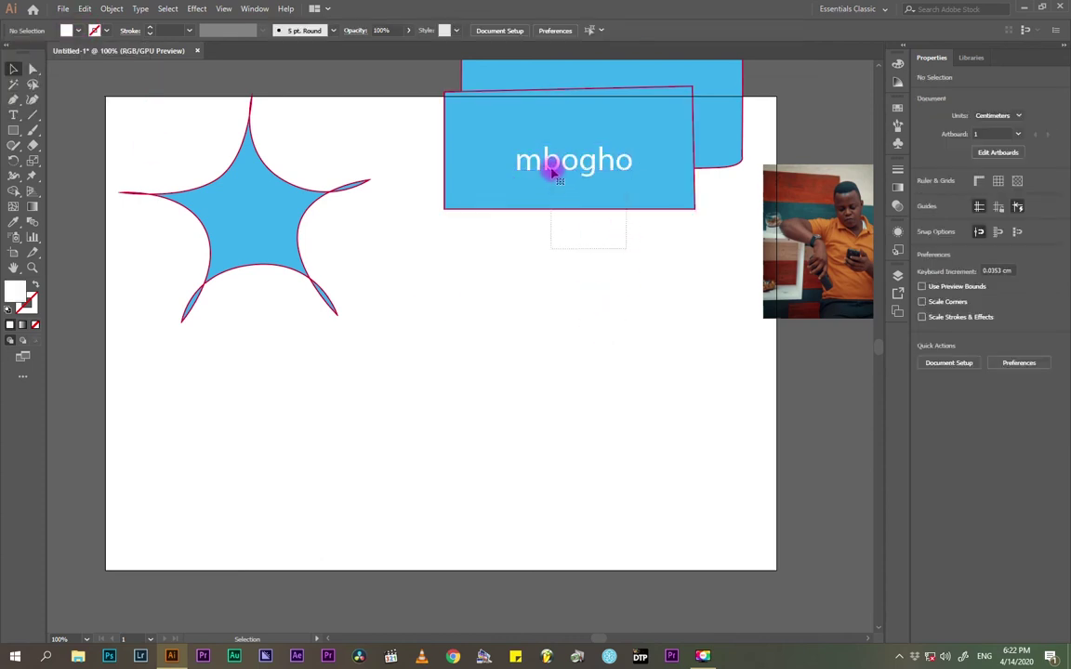
drag(601, 174, 585, 204)
click(631, 270)
drag(731, 138, 720, 103)
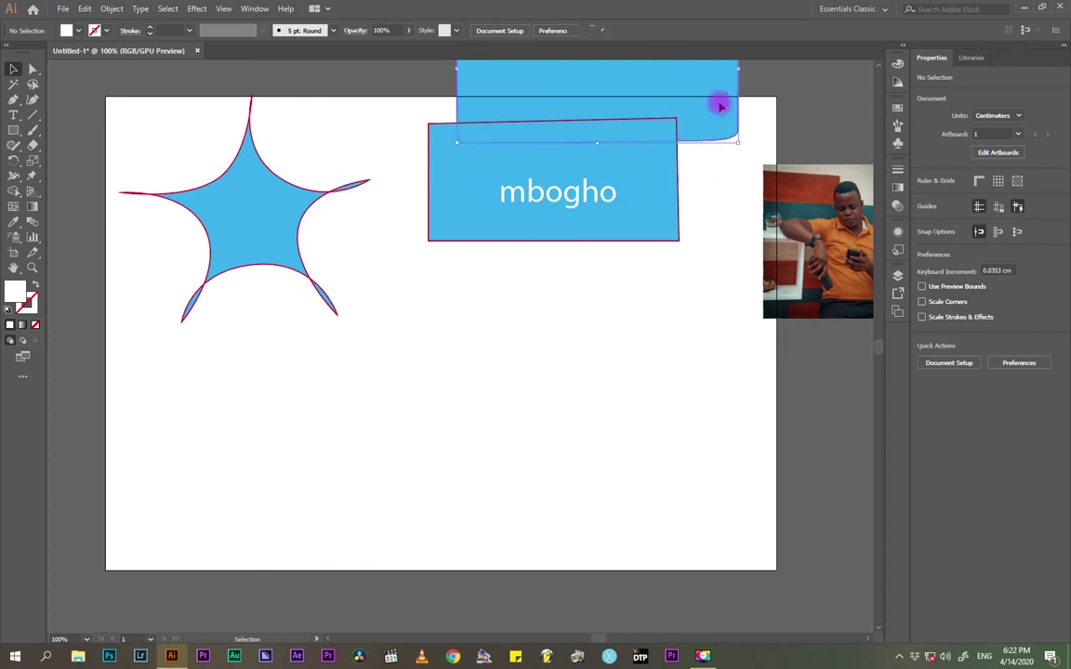
click(538, 191)
right_click(549, 181)
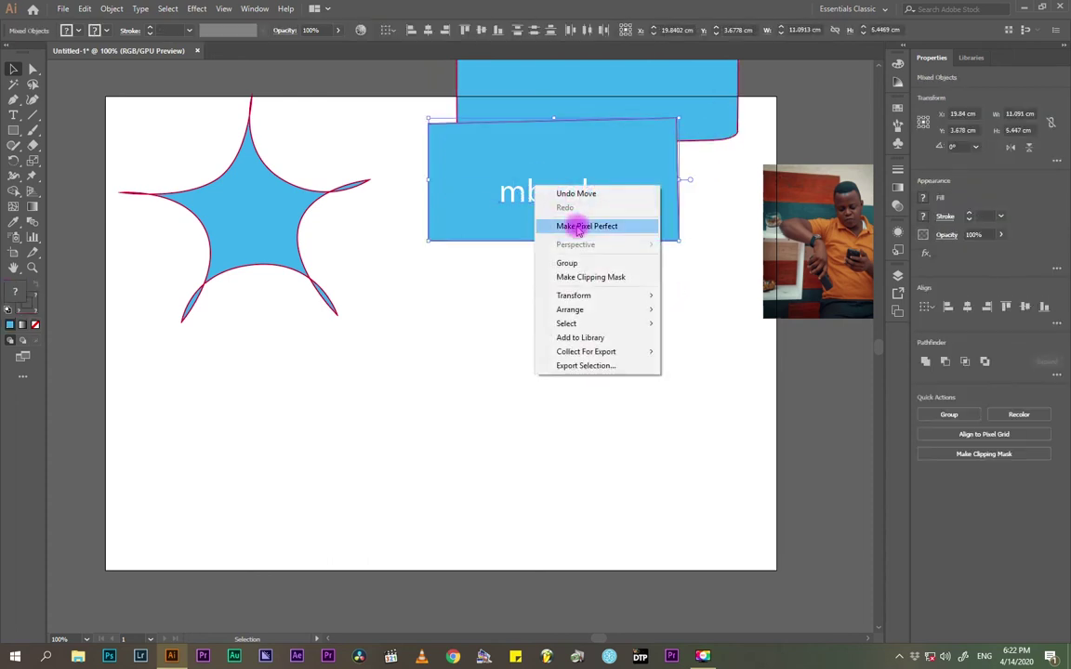
click(395, 283)
click(395, 283)
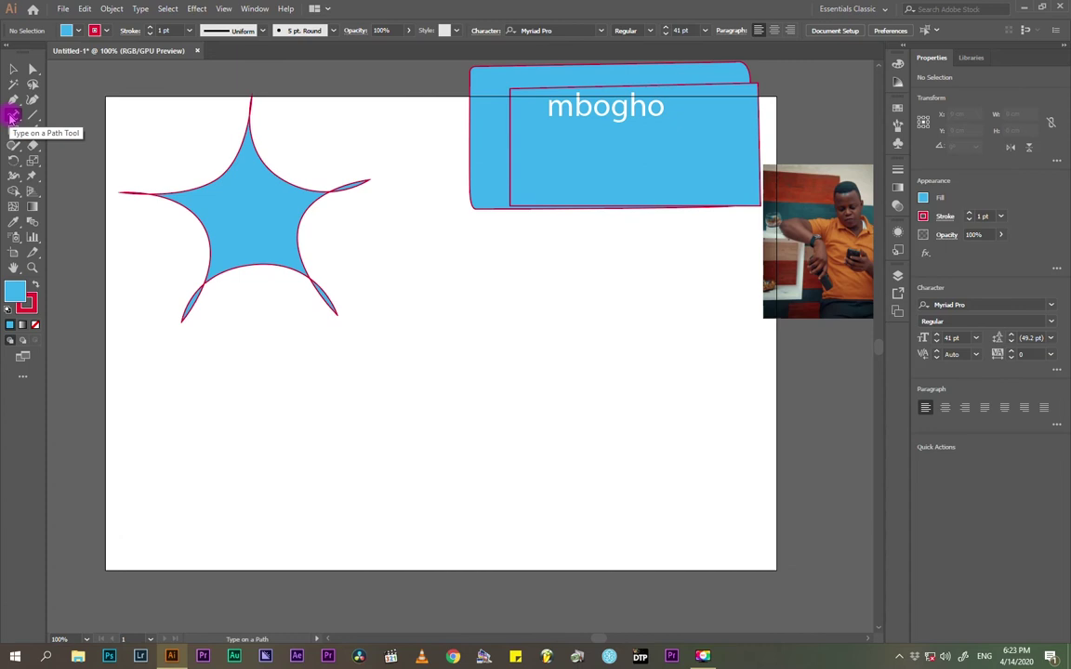
click(11, 114)
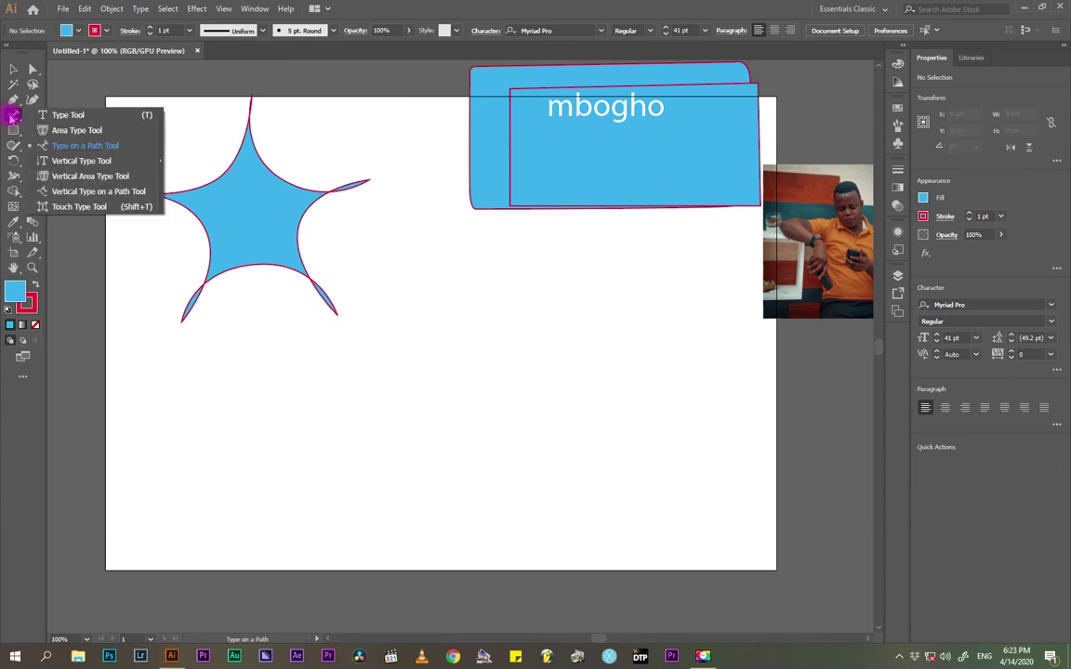
- Add a vertical 'mbogho' text object on the artboard with the Vertical Type Tool
click(59, 162)
click(449, 310)
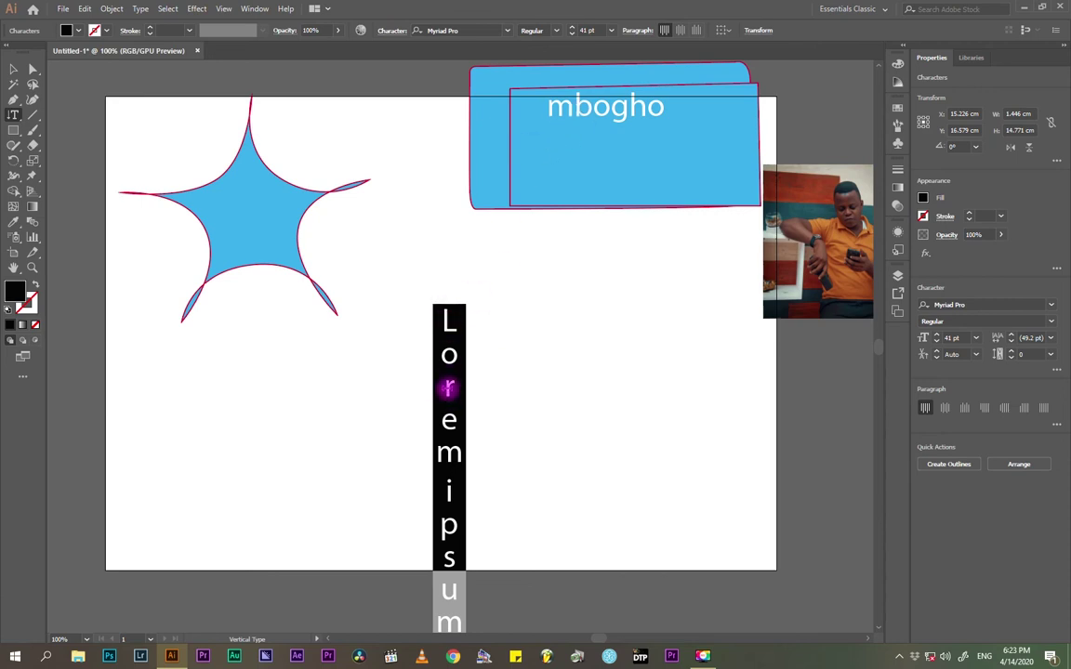
text(mb)
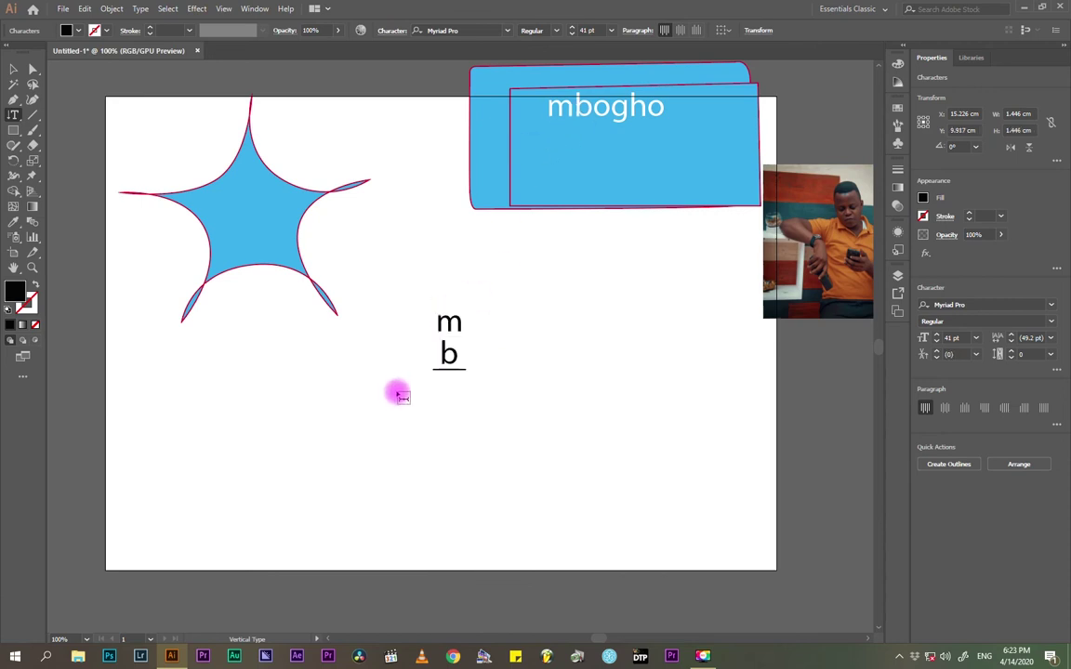
text(ogho)
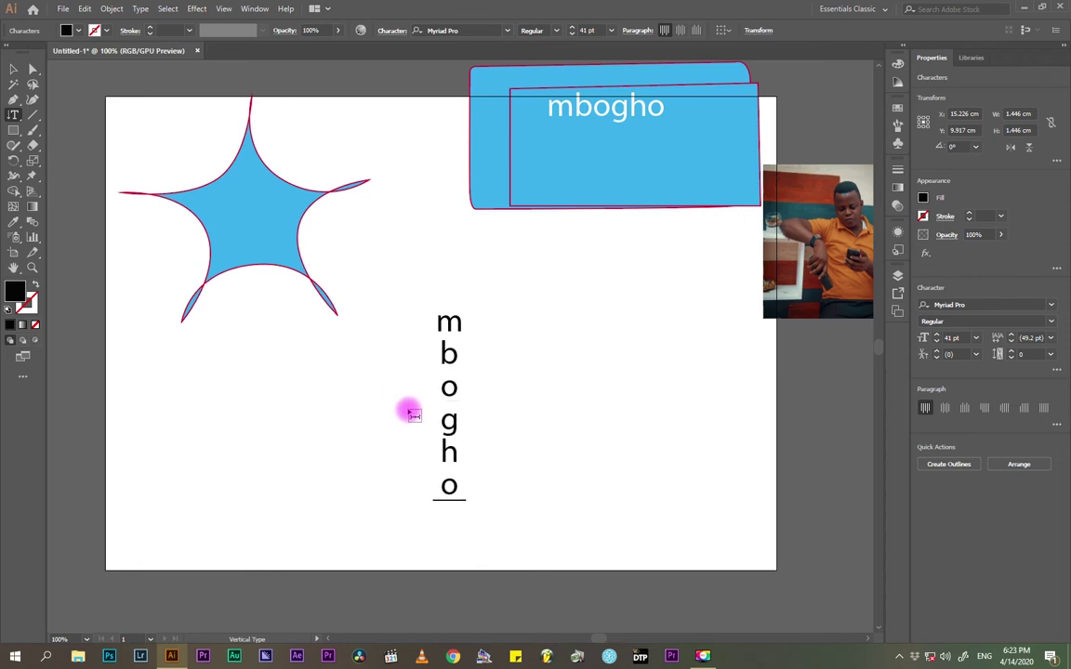
click(13, 70)
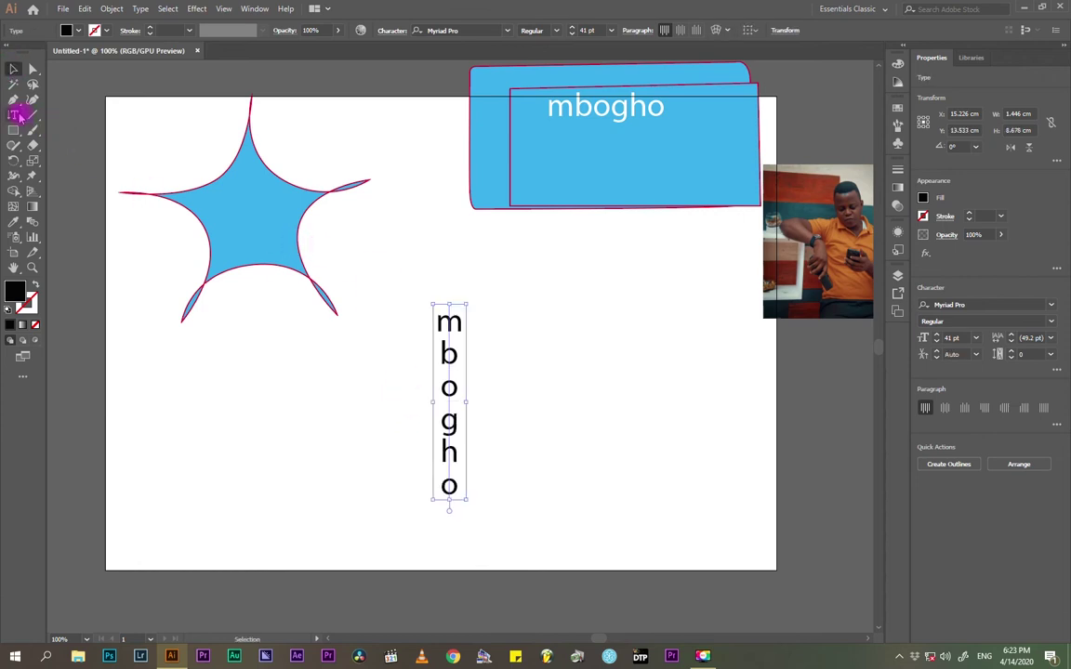
- Move the vertical 'mbogho' onto the blue rectangles at the top right
drag(20, 115, 72, 210)
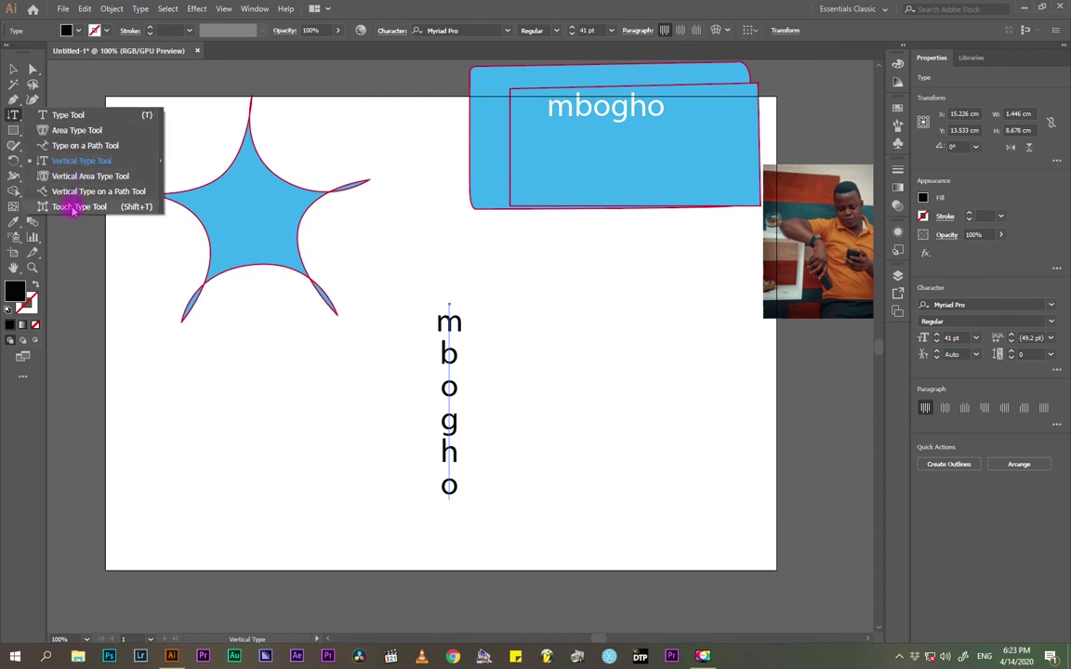
click(13, 68)
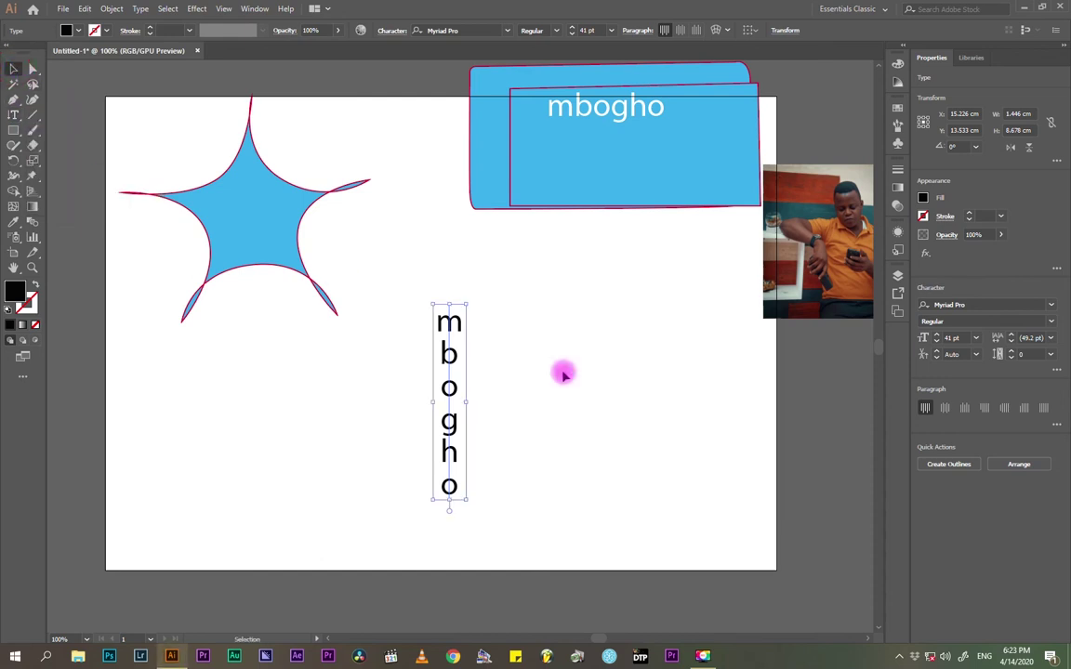
drag(448, 353, 711, 144)
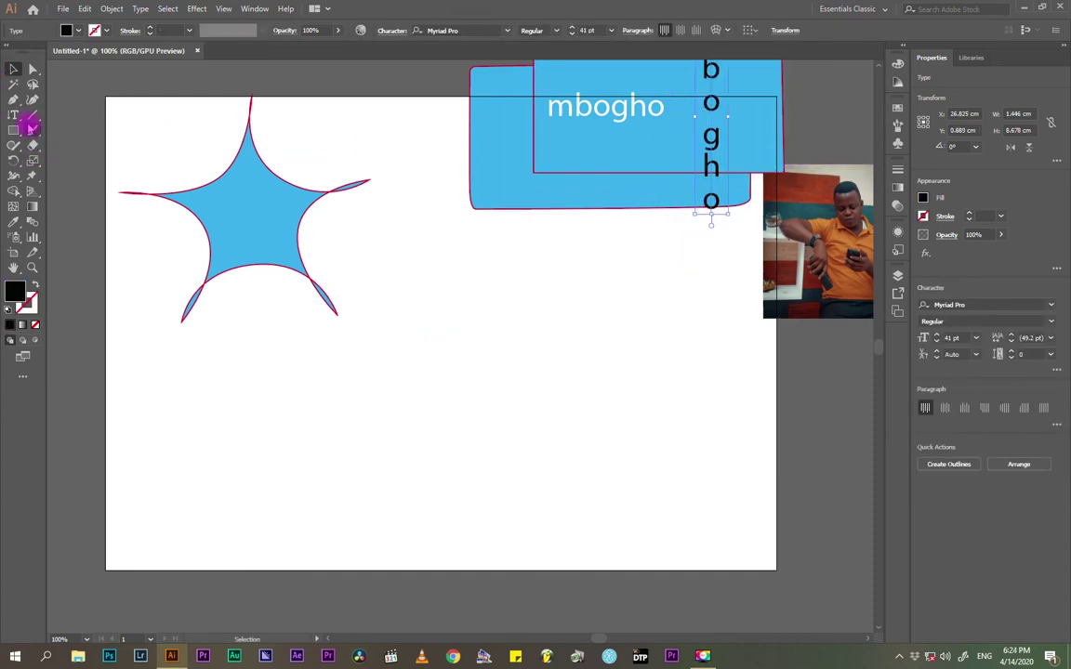
click(30, 123)
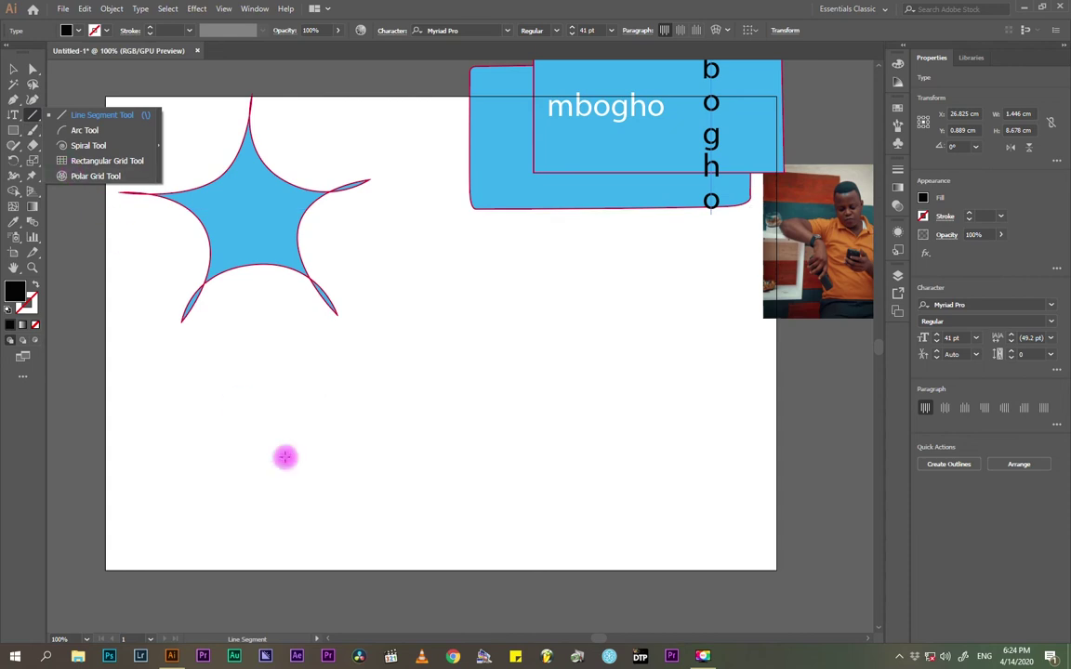
- Draw a horizontal line across the lower artboard and give it a crimson fill
drag(269, 406, 639, 406)
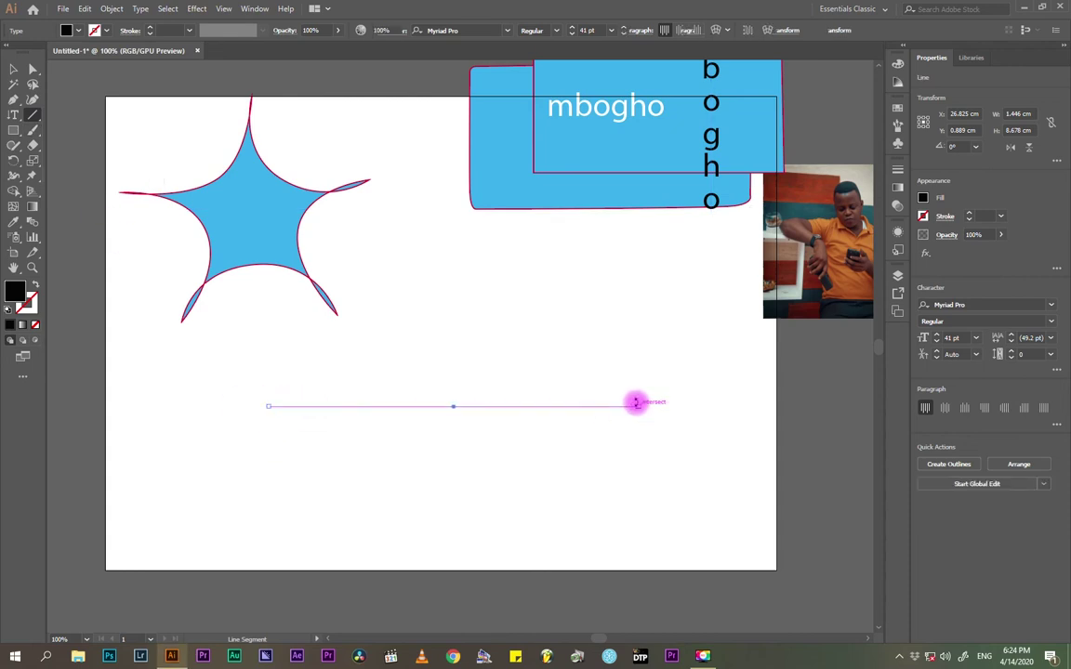
click(108, 30)
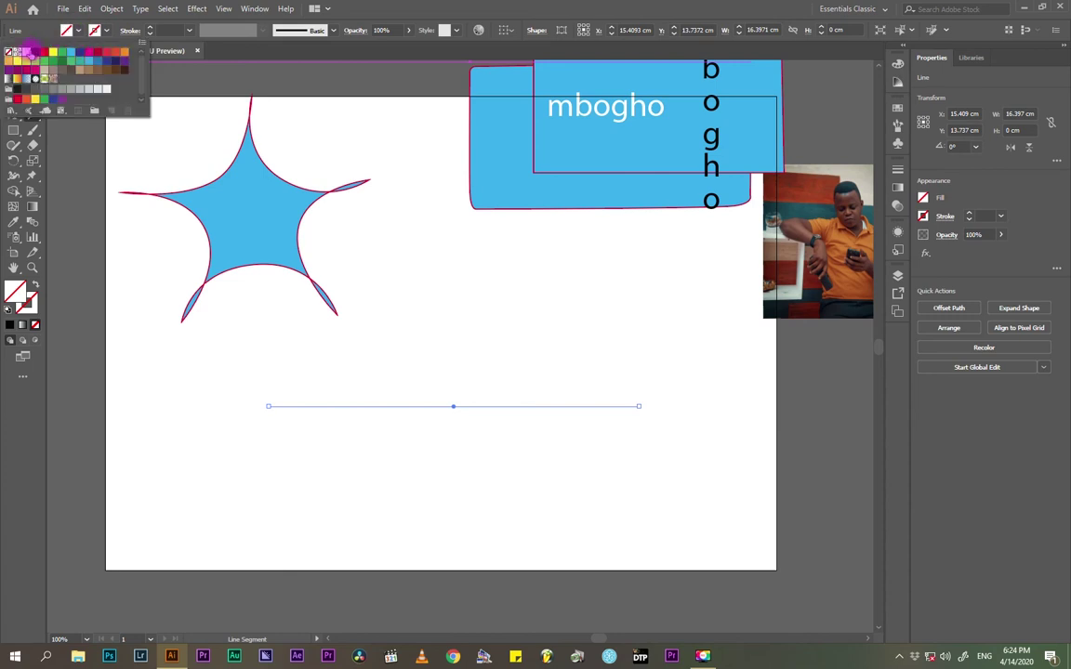
click(44, 53)
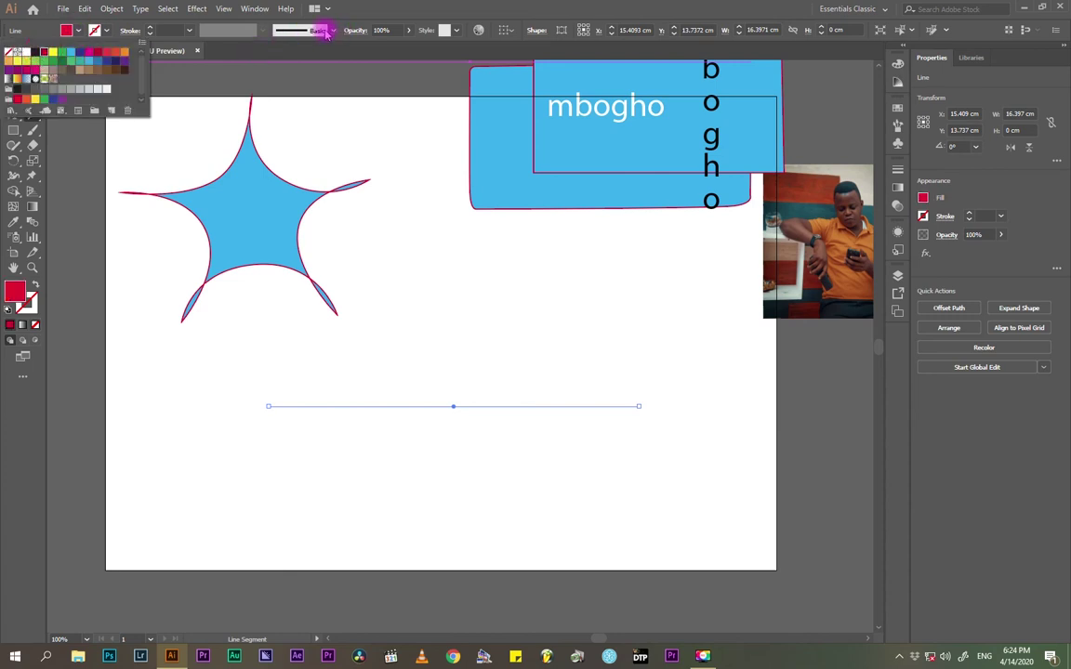
click(409, 7)
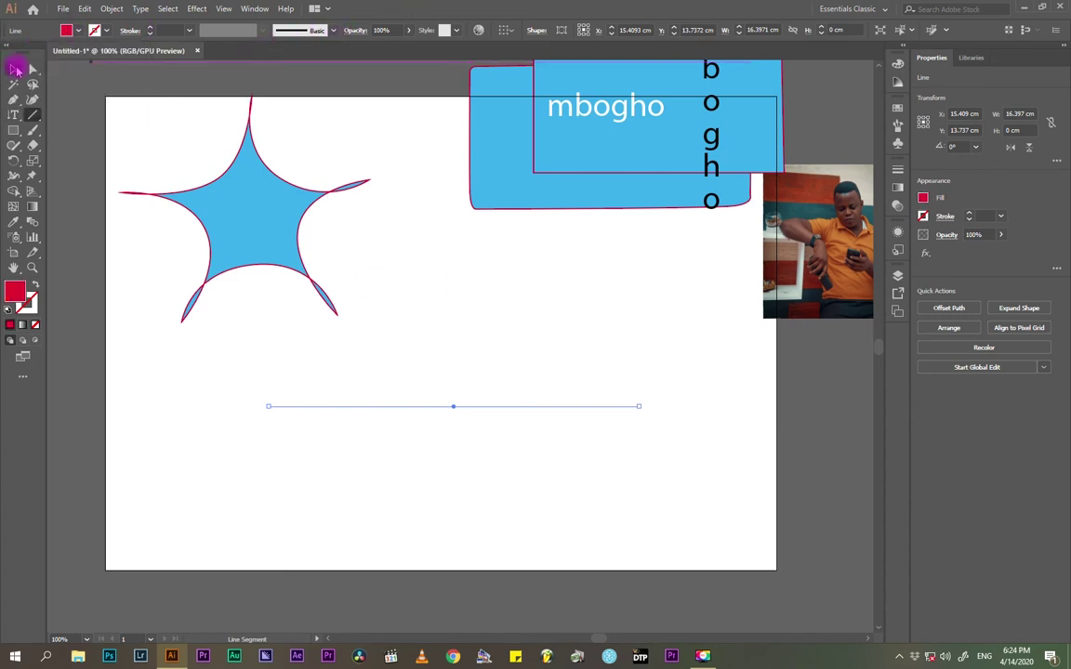
click(16, 68)
click(455, 335)
click(484, 408)
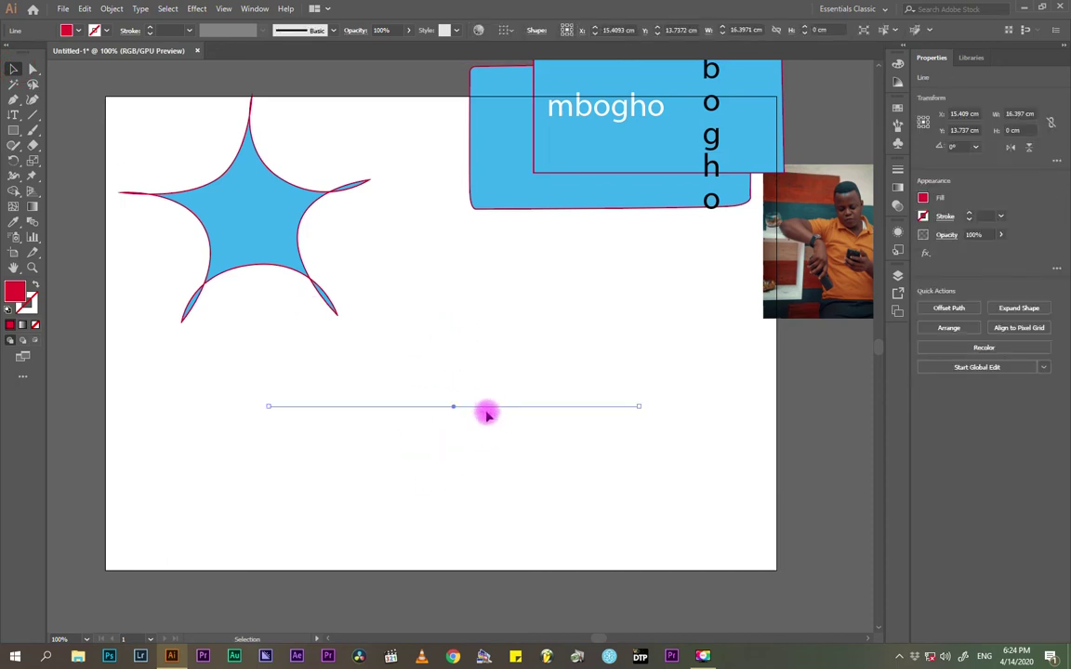
click(486, 411)
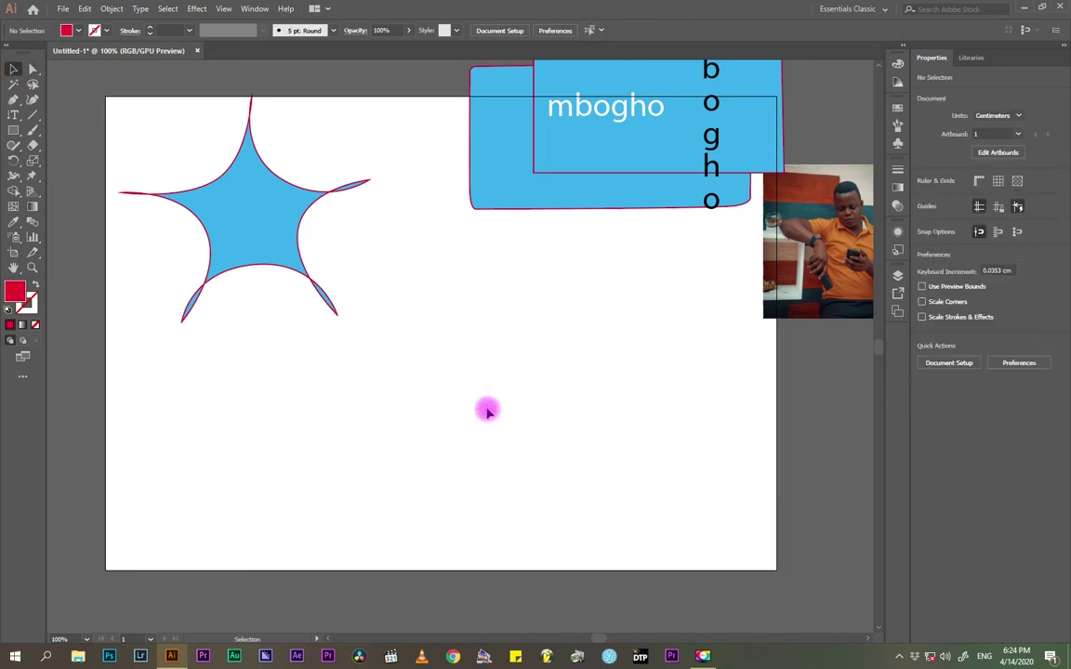
click(33, 114)
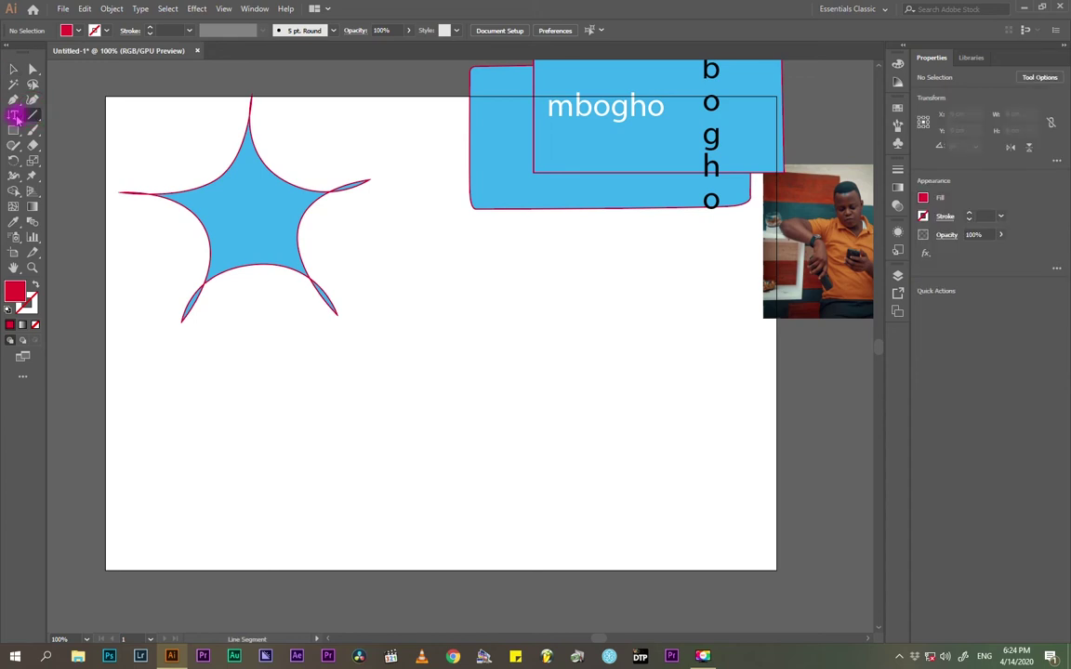
click(13, 114)
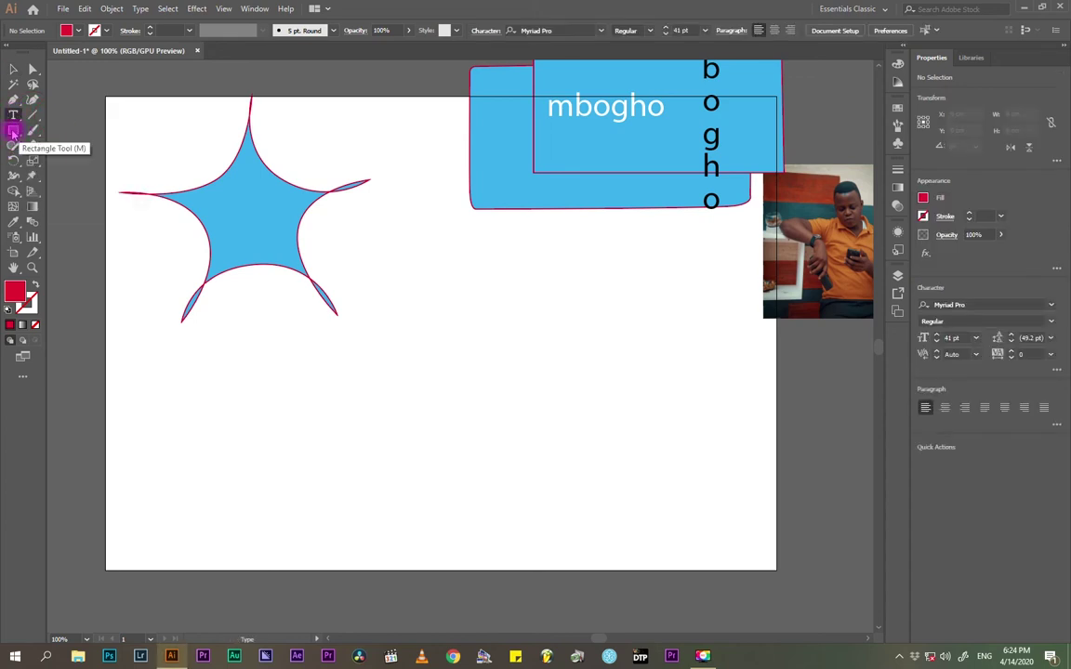
- Create a 5 cm by 5 cm square by entering its exact size
click(11, 133)
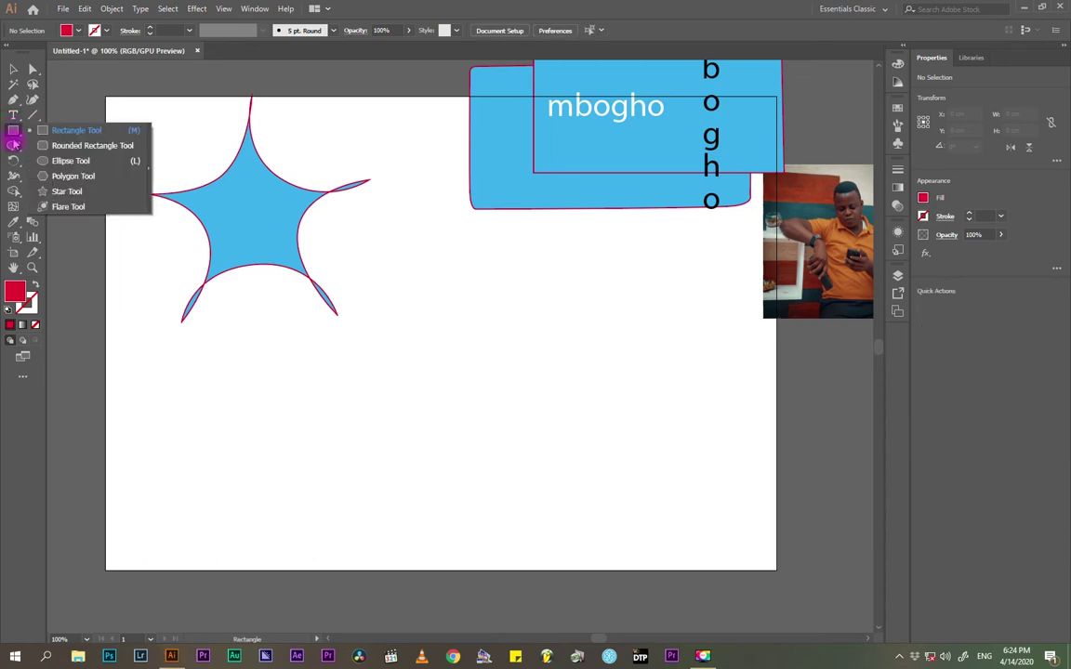
click(70, 133)
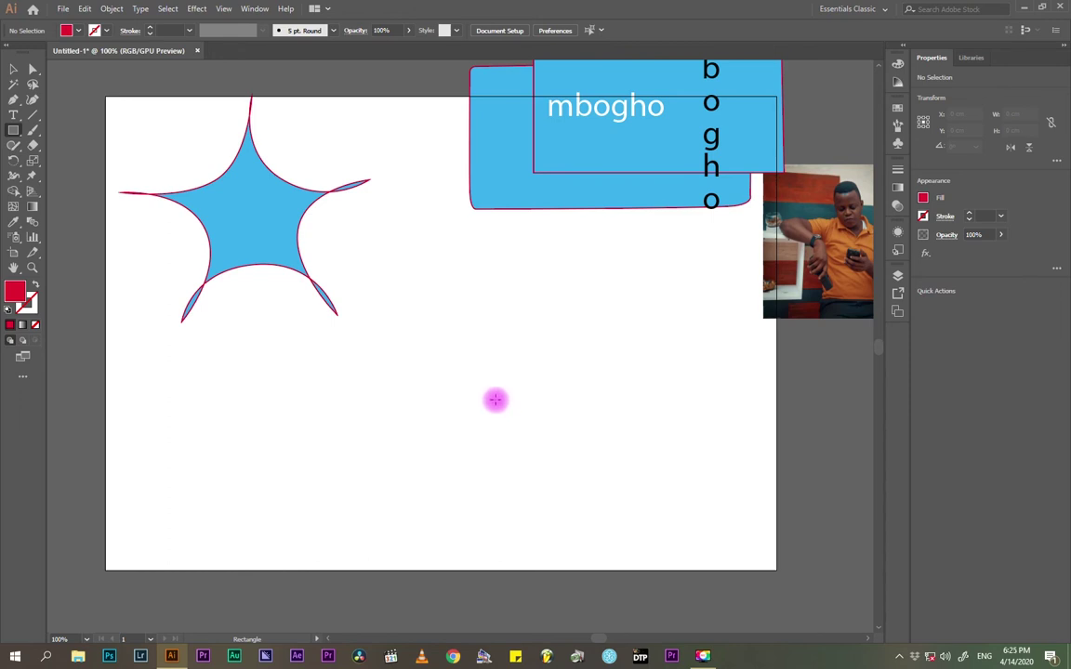
click(459, 364)
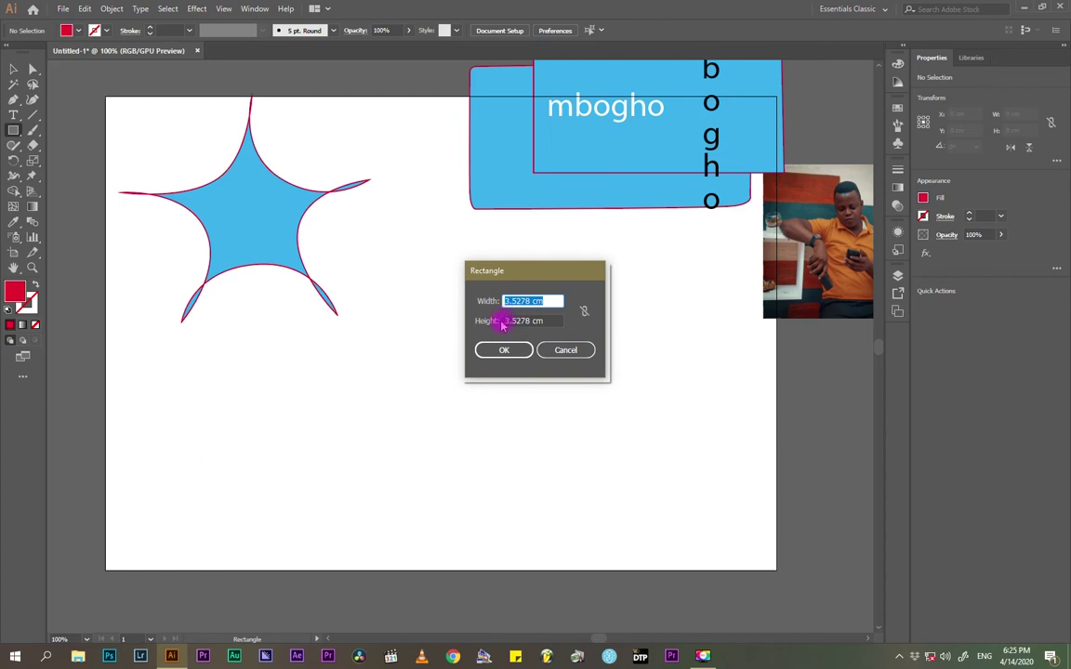
text(5)
click(550, 320)
text(5)
click(504, 350)
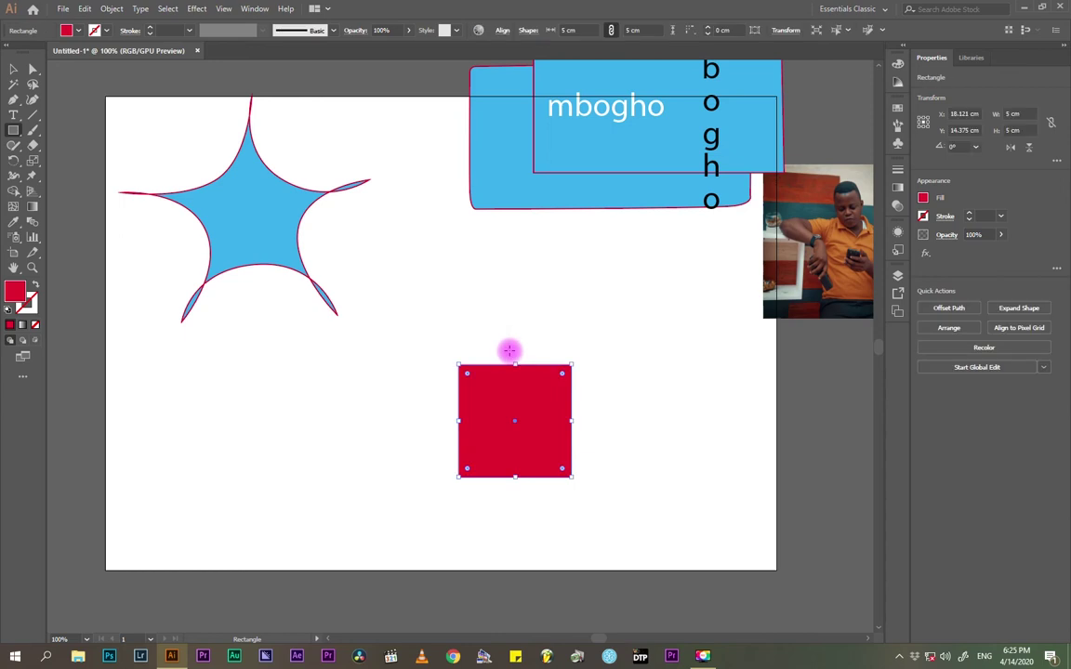
- Move the square up and to the right and fill it green
click(12, 71)
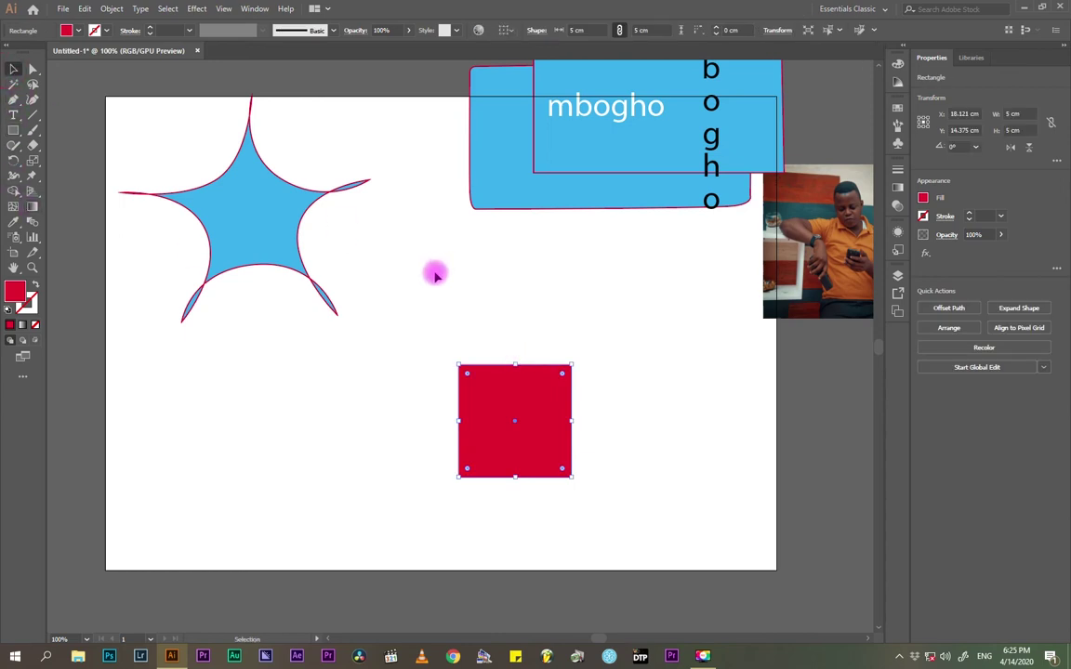
click(509, 347)
drag(516, 406, 536, 350)
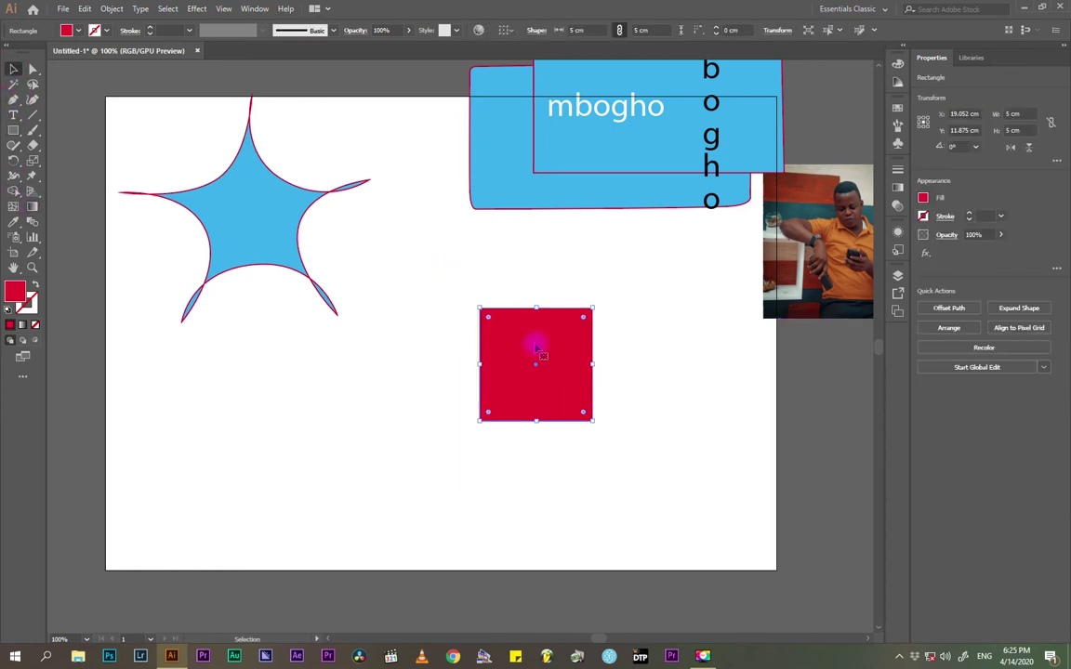
click(78, 31)
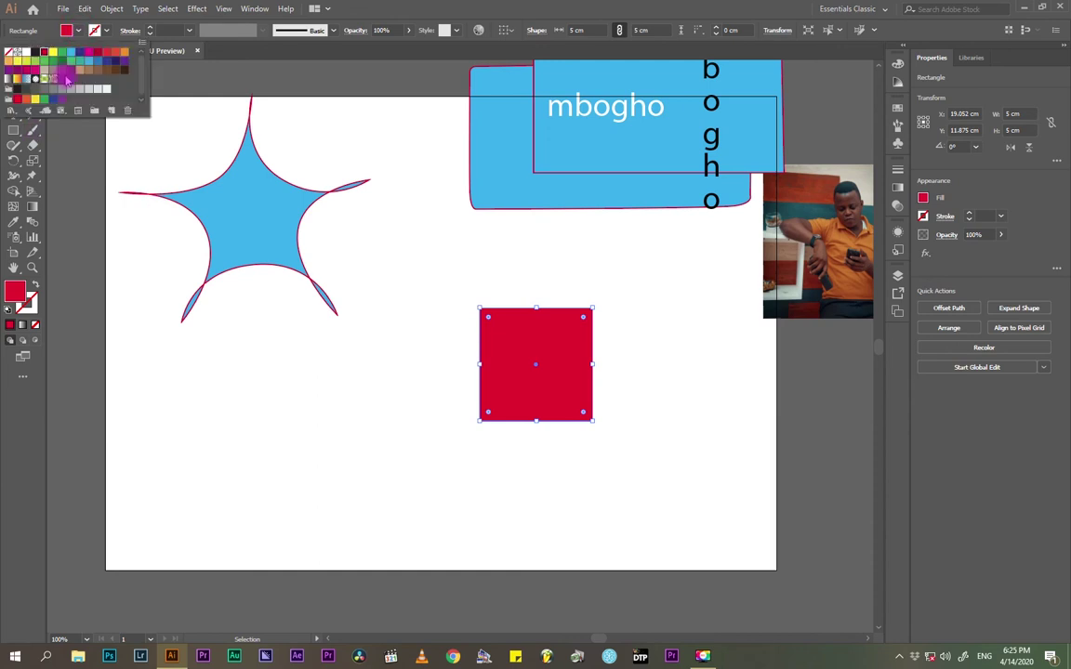
click(60, 63)
click(311, 381)
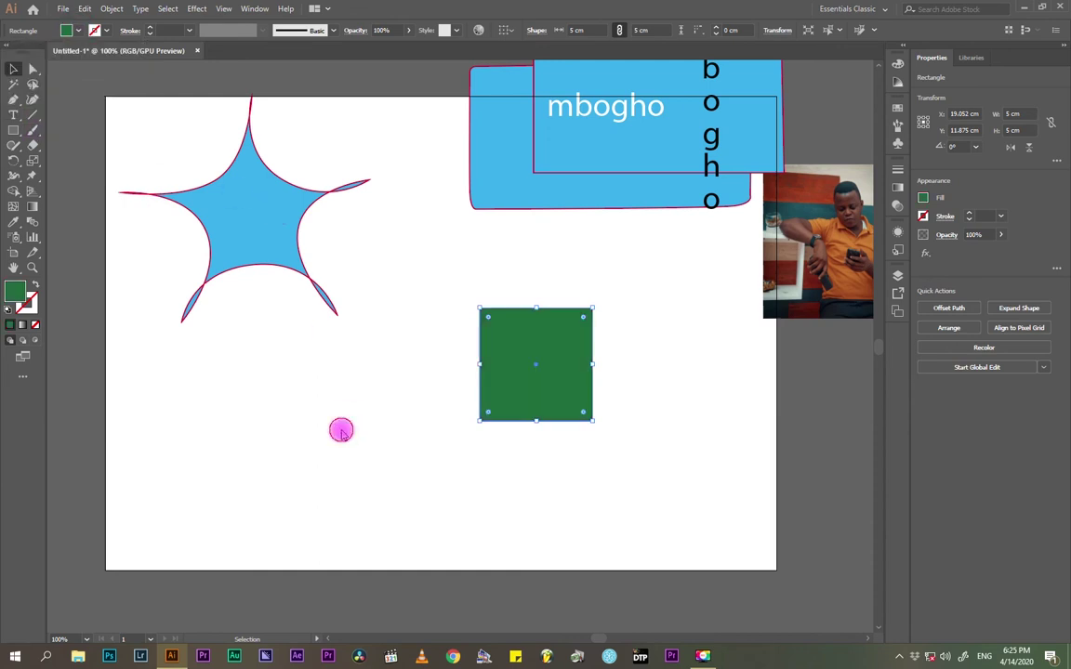
- Shift the square further right below the banner and change its fill to light blue
click(404, 376)
drag(512, 370, 648, 333)
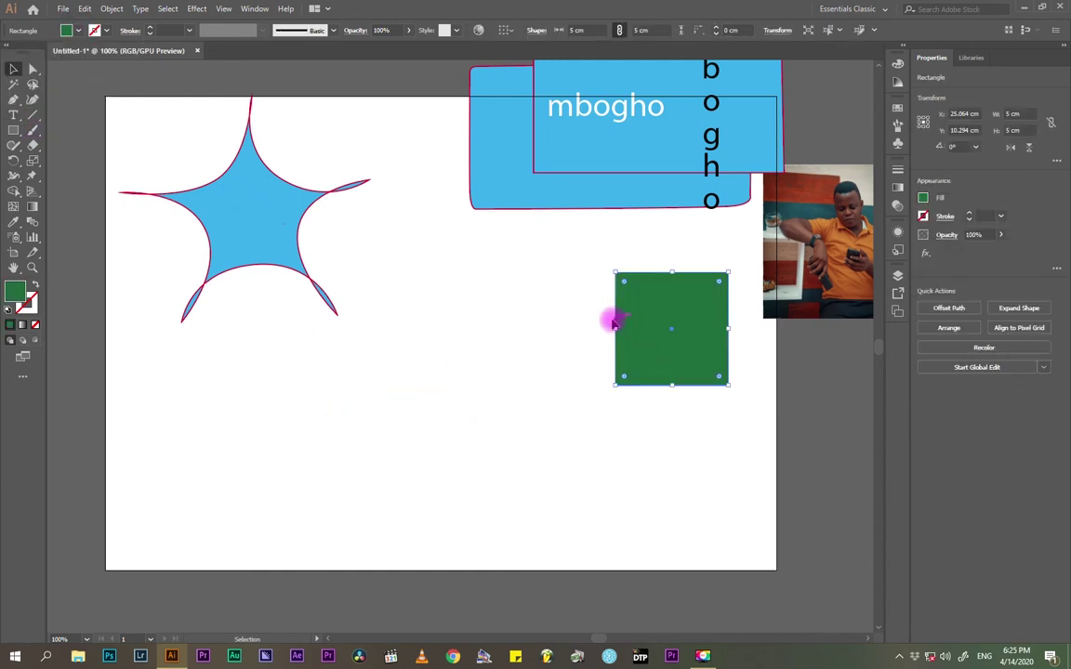
click(80, 30)
click(83, 60)
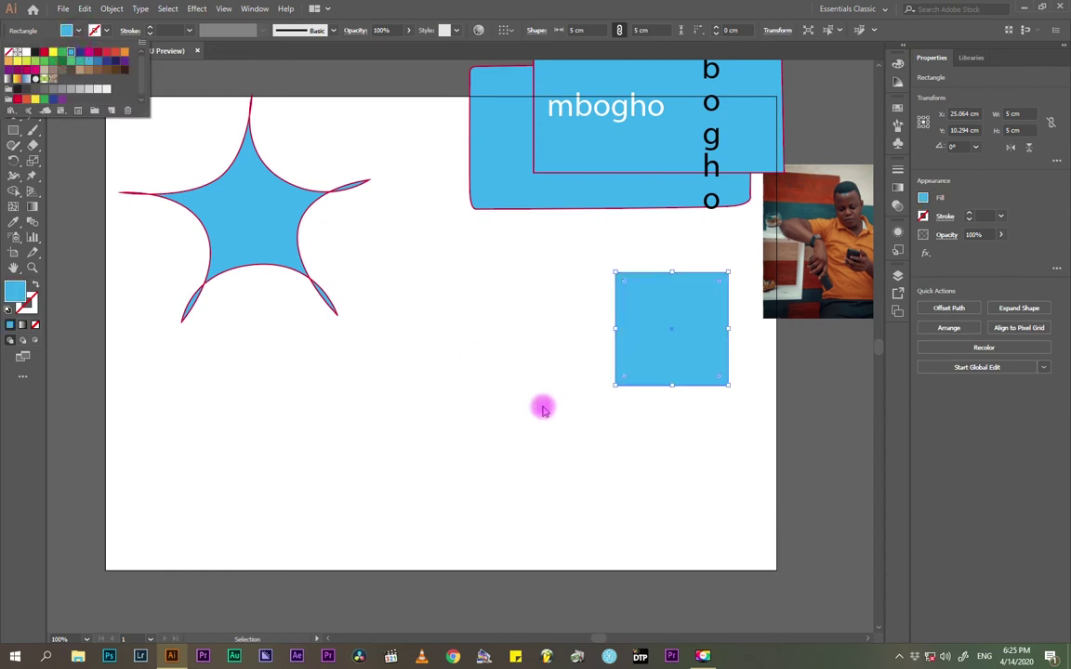
click(627, 345)
click(591, 439)
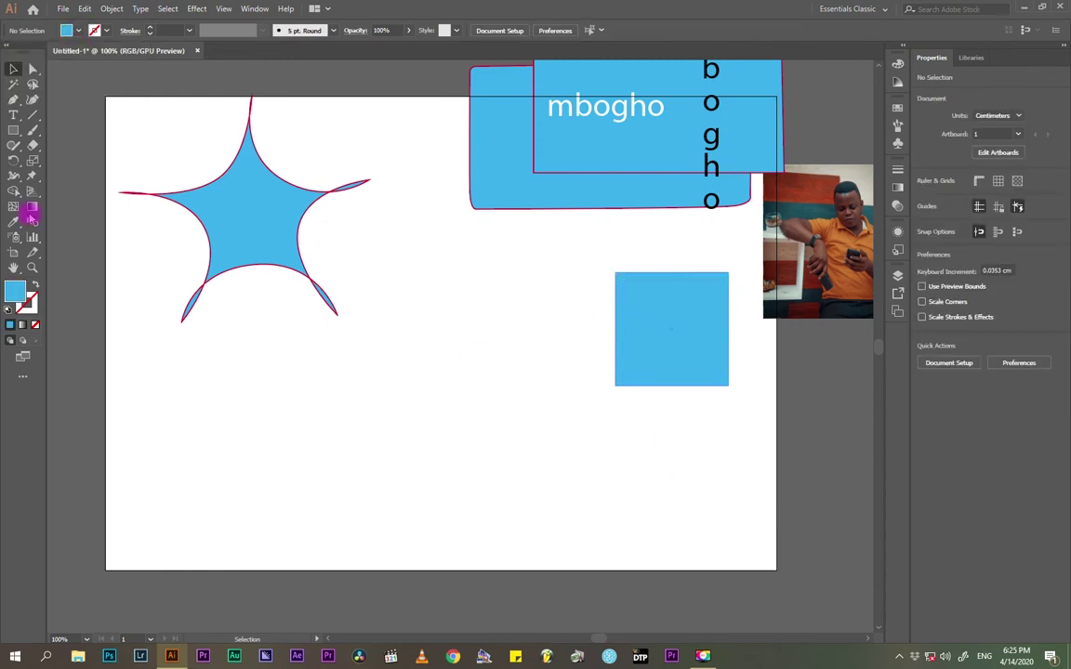
- Draw a wide 12.84 × 6.38 cm rectangle, a small one and a tall narrow one
click(13, 130)
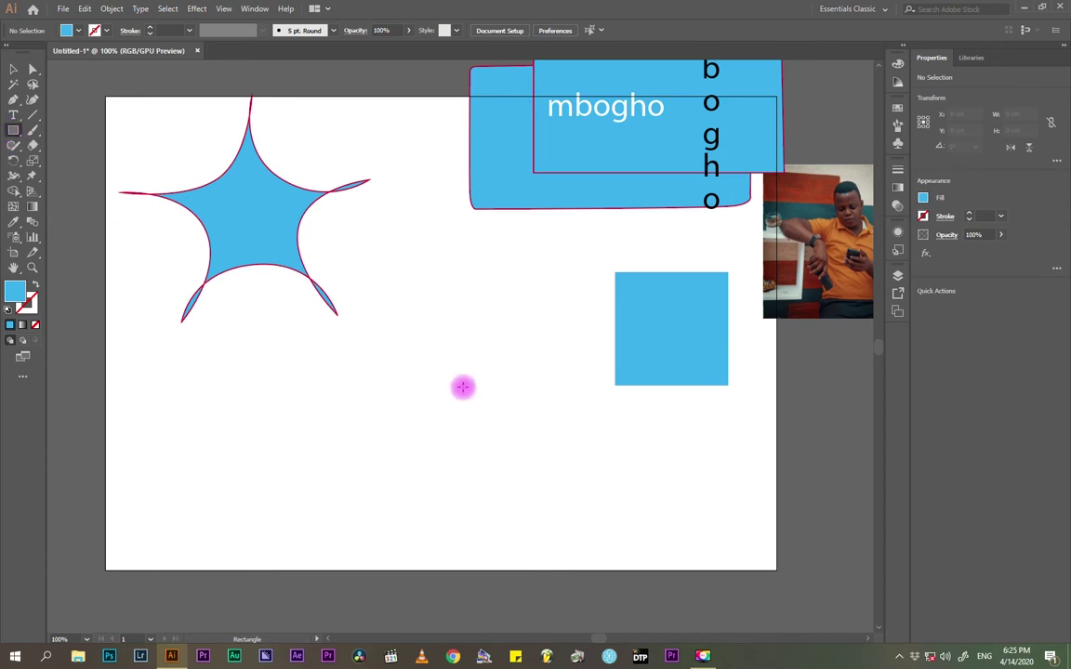
mouse_move(271, 371)
mouse_down()
mouse_move(353, 426)
mouse_move(561, 514)
mouse_up()
drag(406, 297, 465, 345)
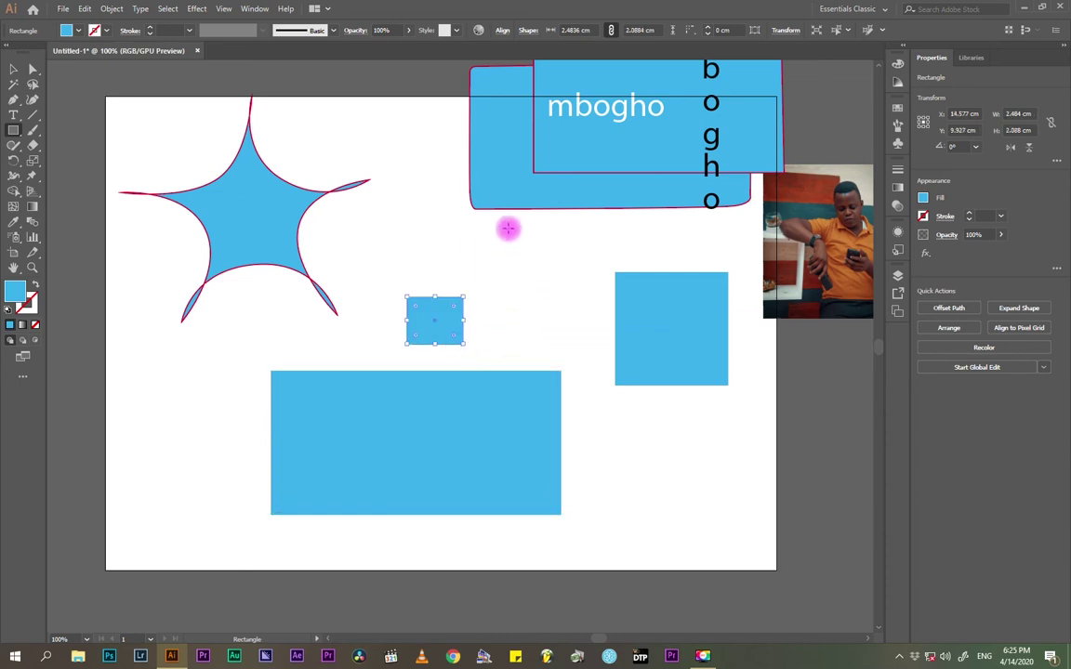
drag(508, 227, 543, 347)
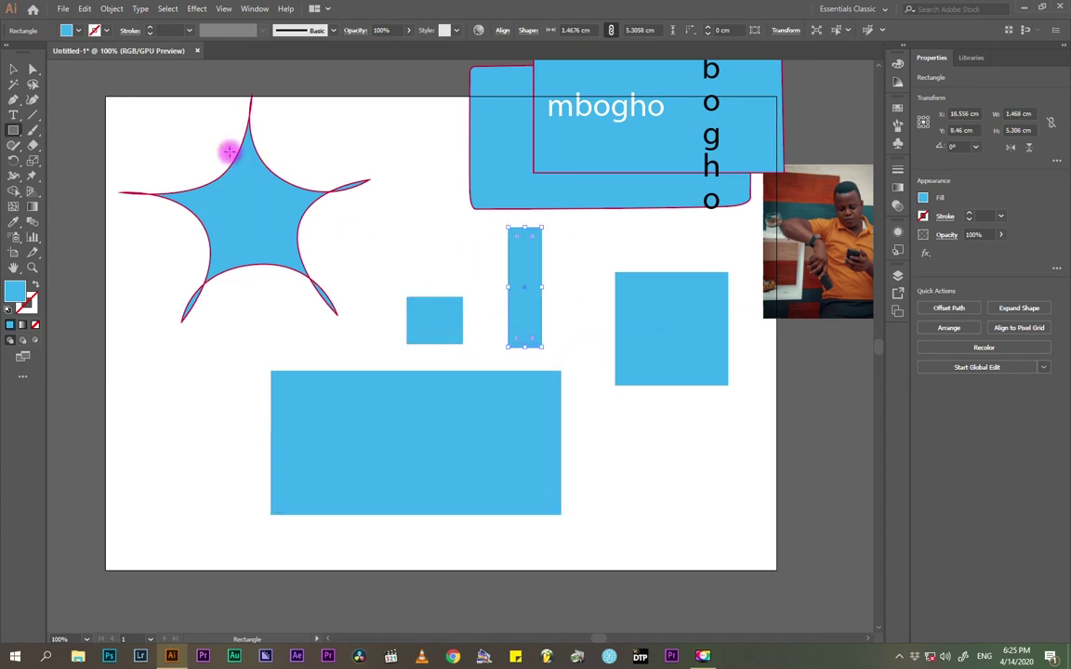
click(9, 70)
drag(623, 521, 405, 394)
- Move the three new rectangles to the top right and draw the first chart bars
drag(526, 537, 453, 308)
drag(473, 430, 804, 249)
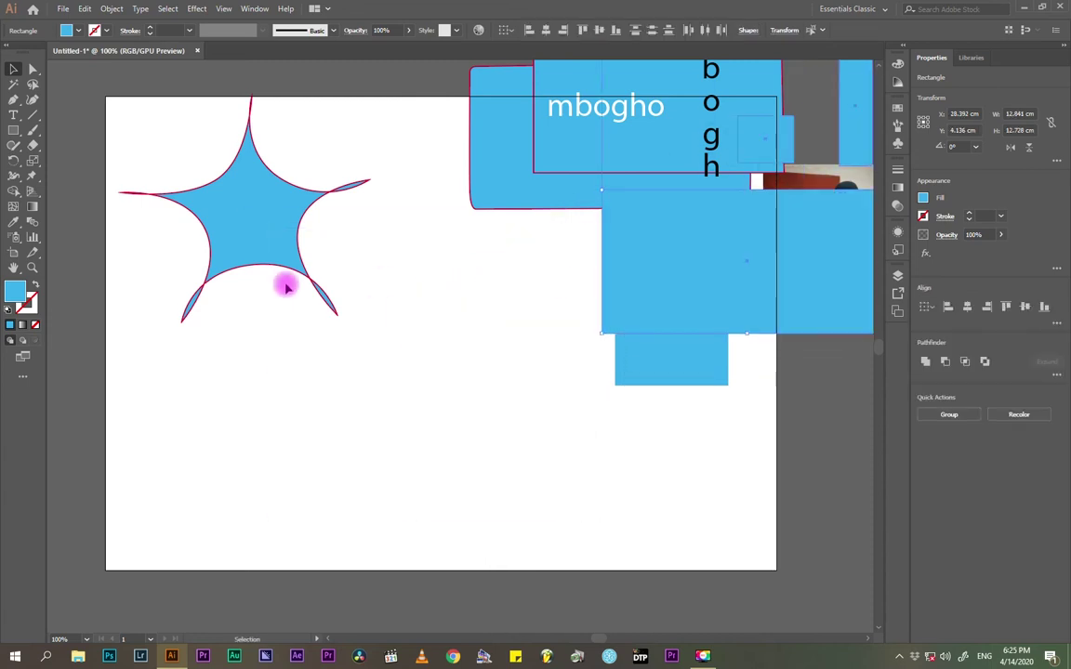
click(14, 131)
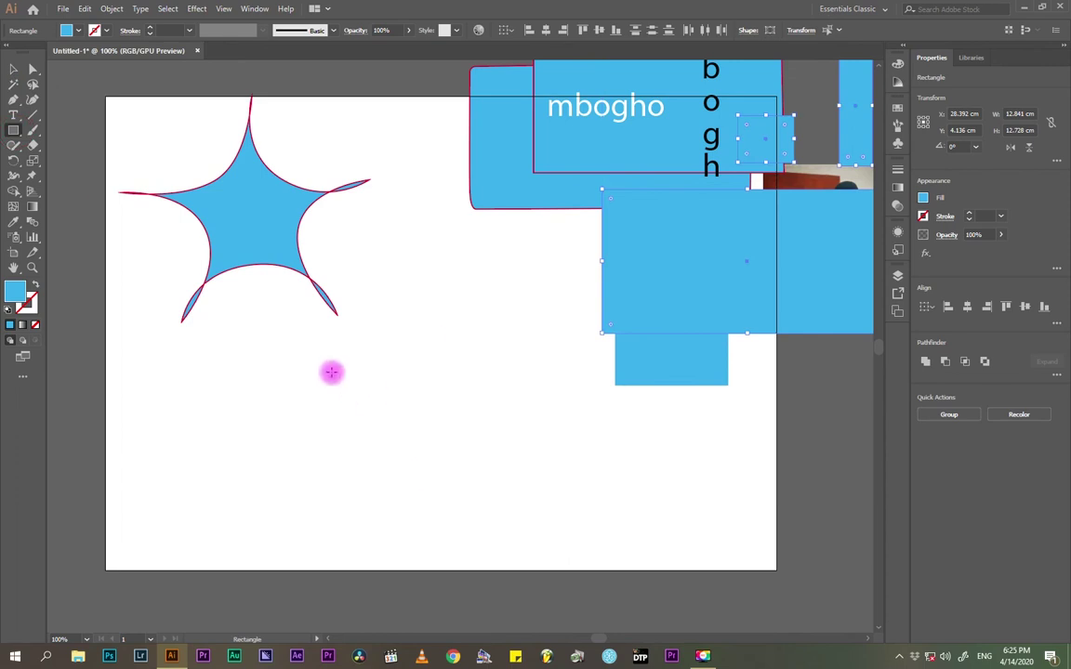
drag(318, 358, 345, 512)
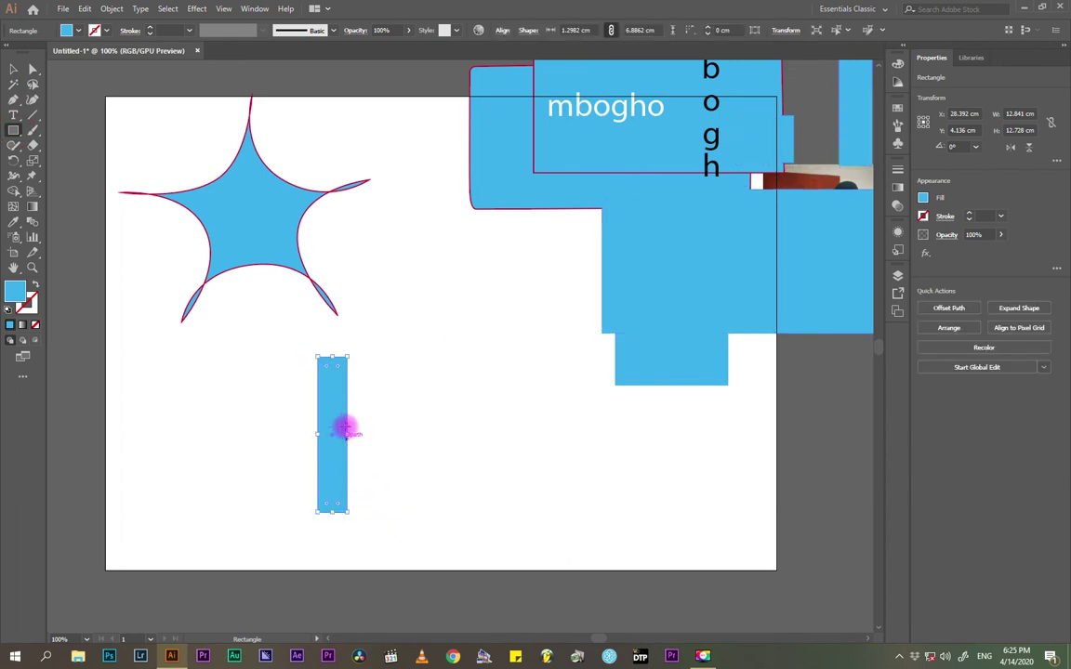
drag(353, 399, 381, 513)
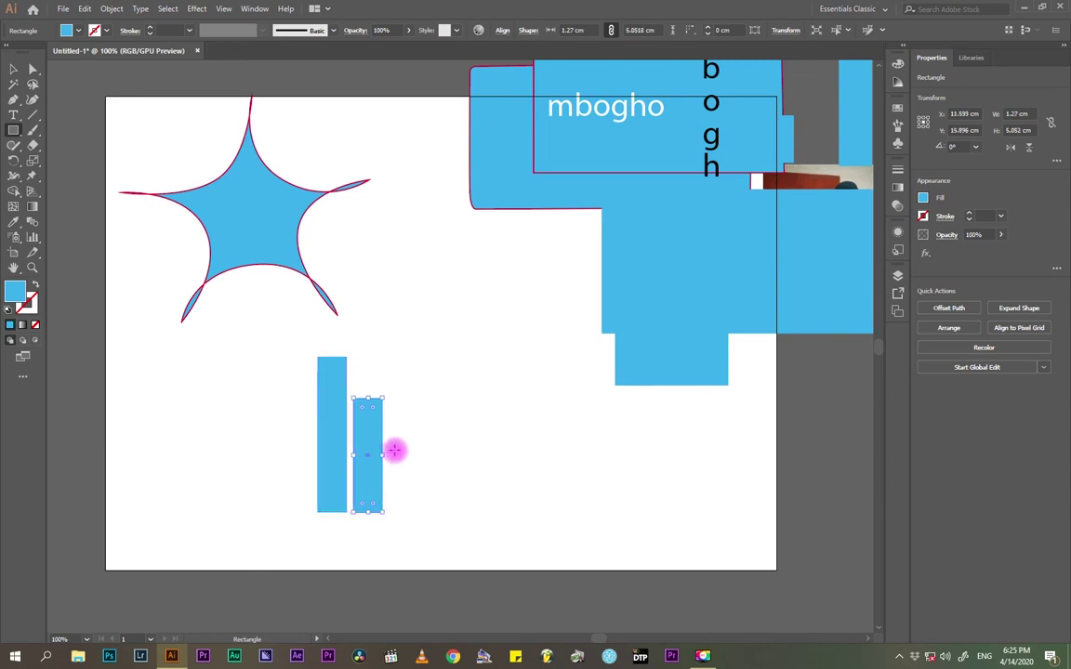
drag(394, 448, 453, 396)
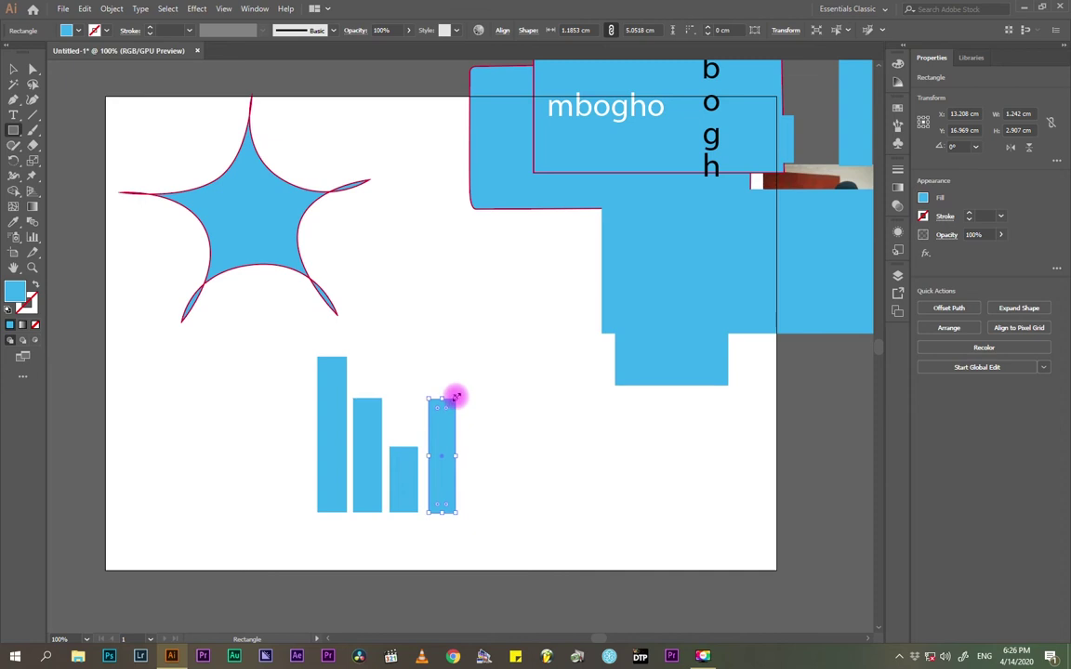
- Add the fifth bar and move the 7.62 × 6.886 cm five-bar chart beside the star
click(474, 450)
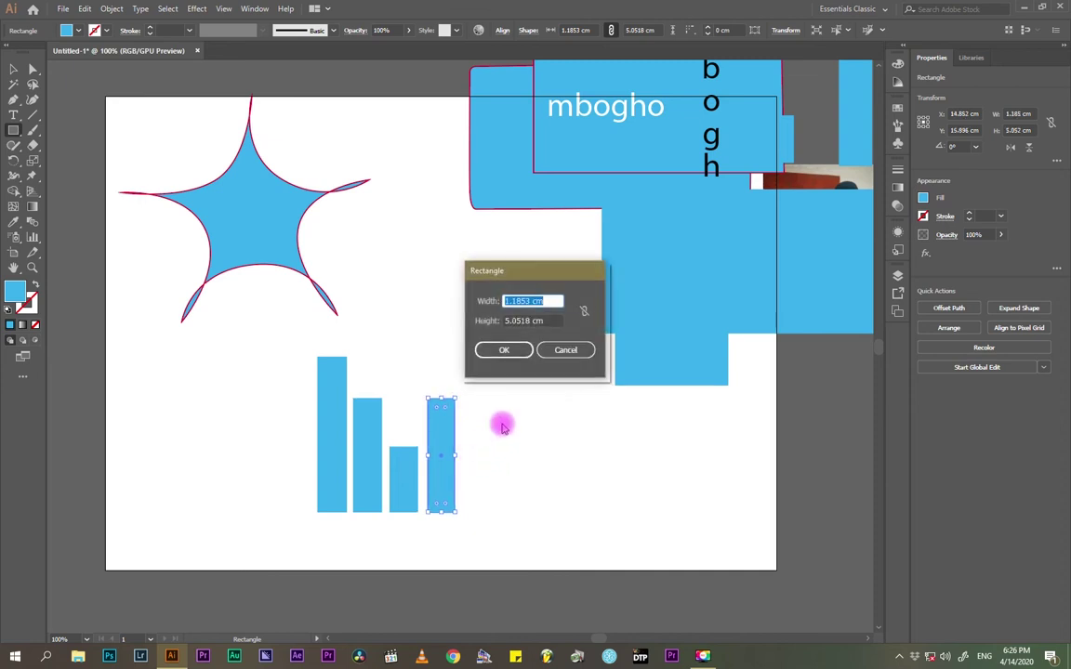
click(558, 354)
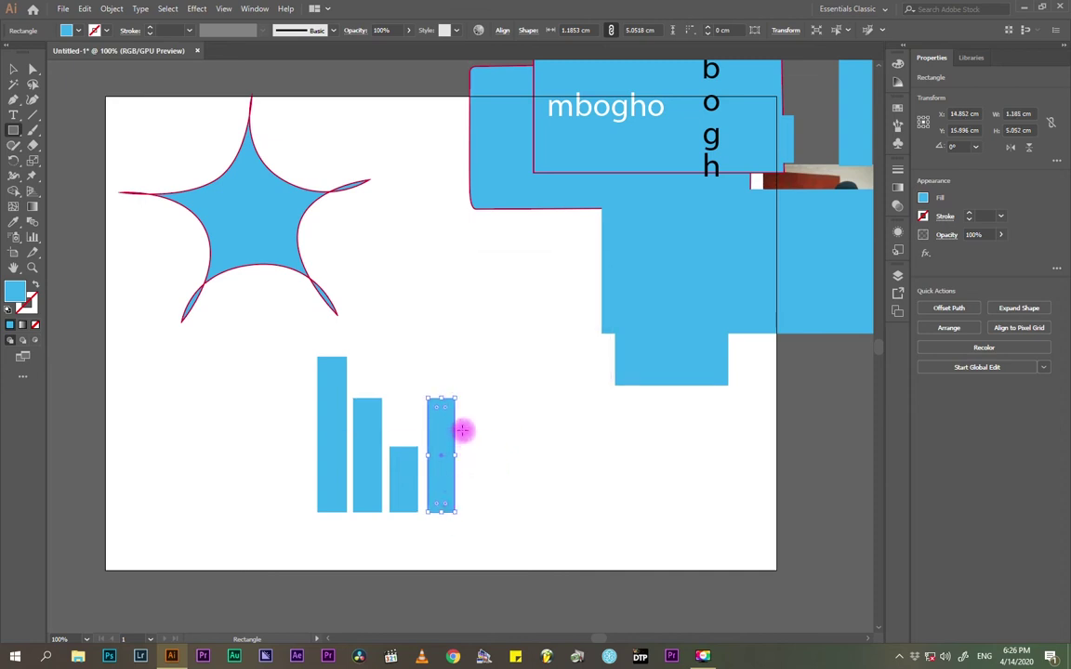
drag(462, 428, 490, 511)
click(13, 69)
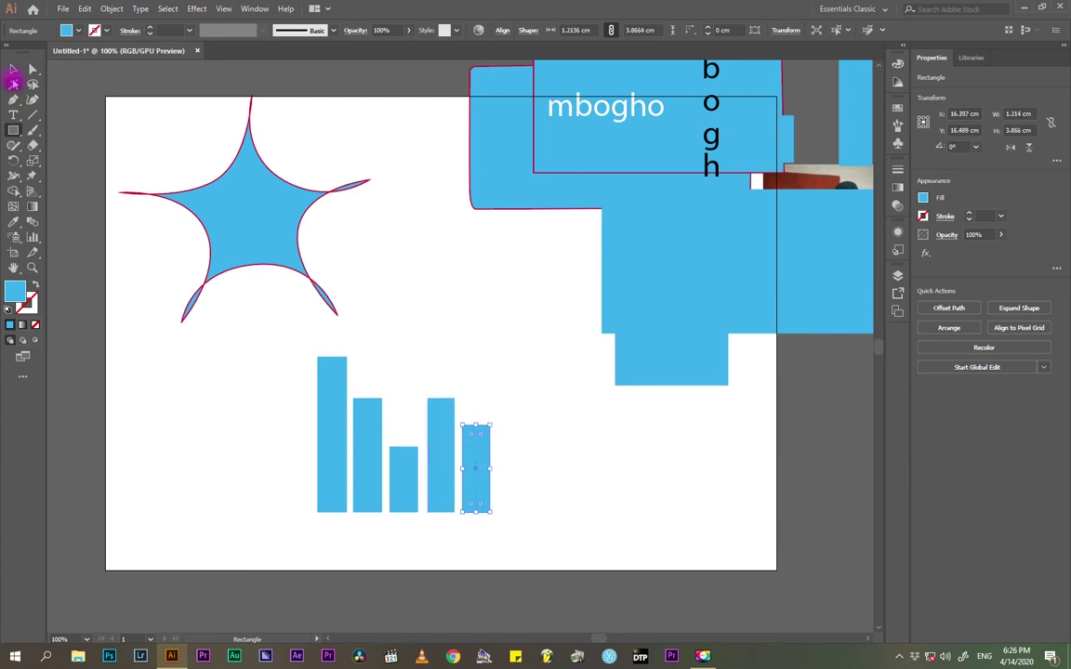
click(478, 342)
drag(571, 500, 280, 439)
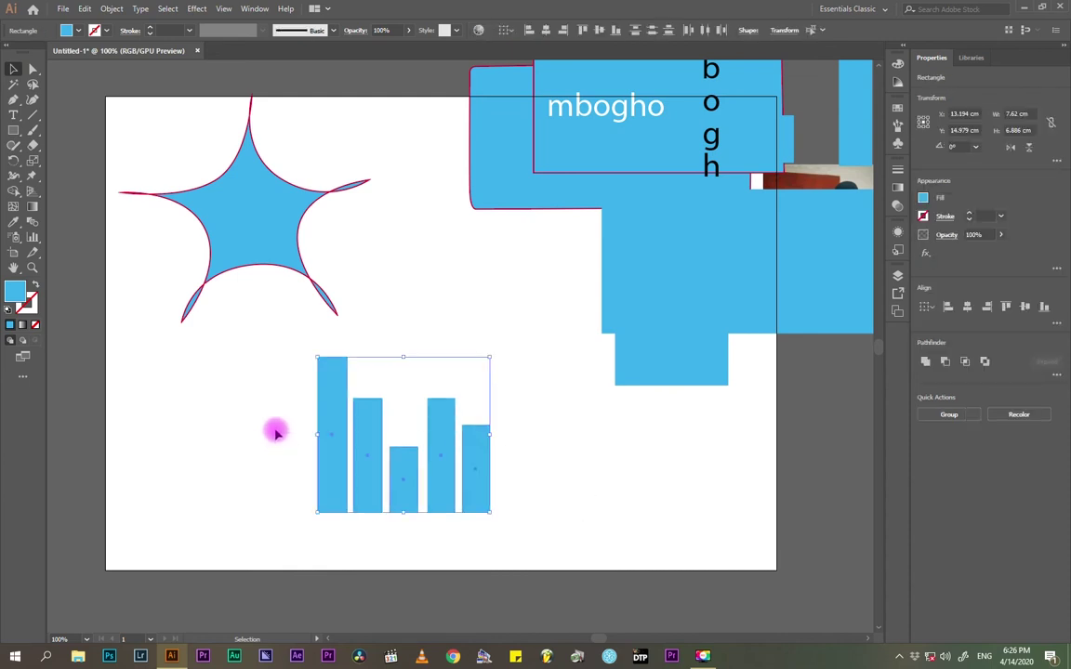
click(518, 489)
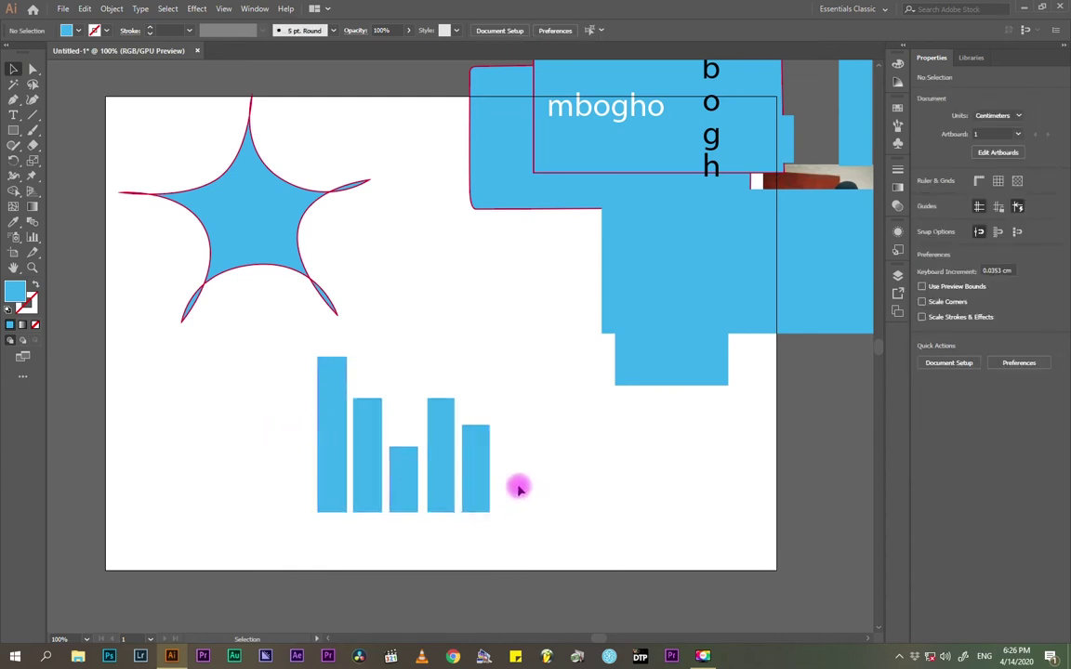
drag(562, 495, 297, 459)
click(635, 507)
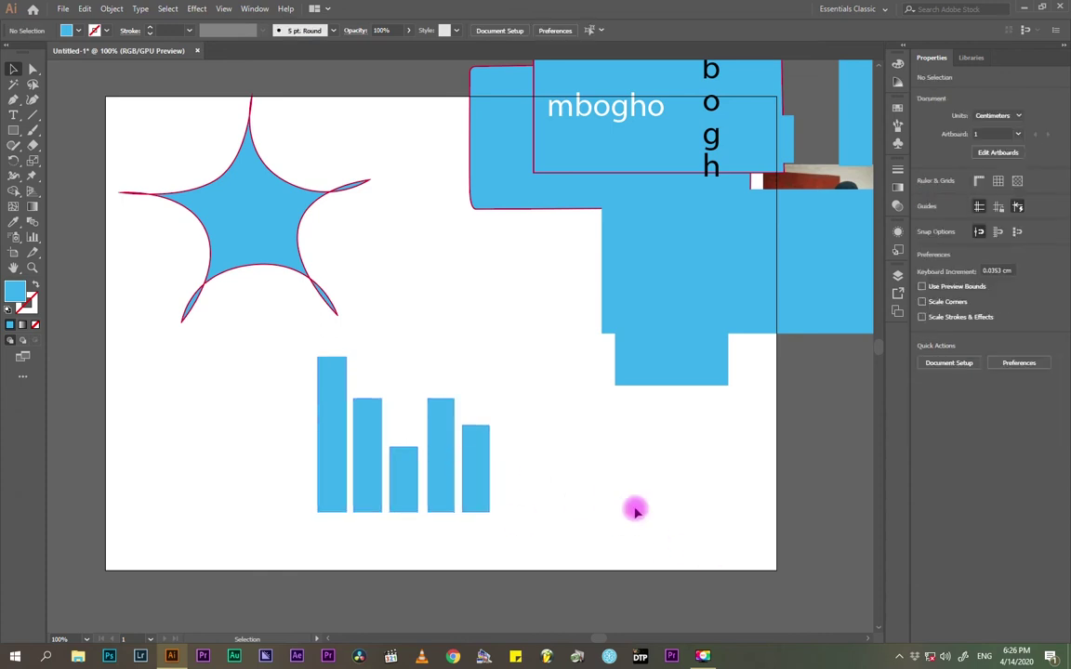
drag(626, 503, 374, 319)
click(13, 131)
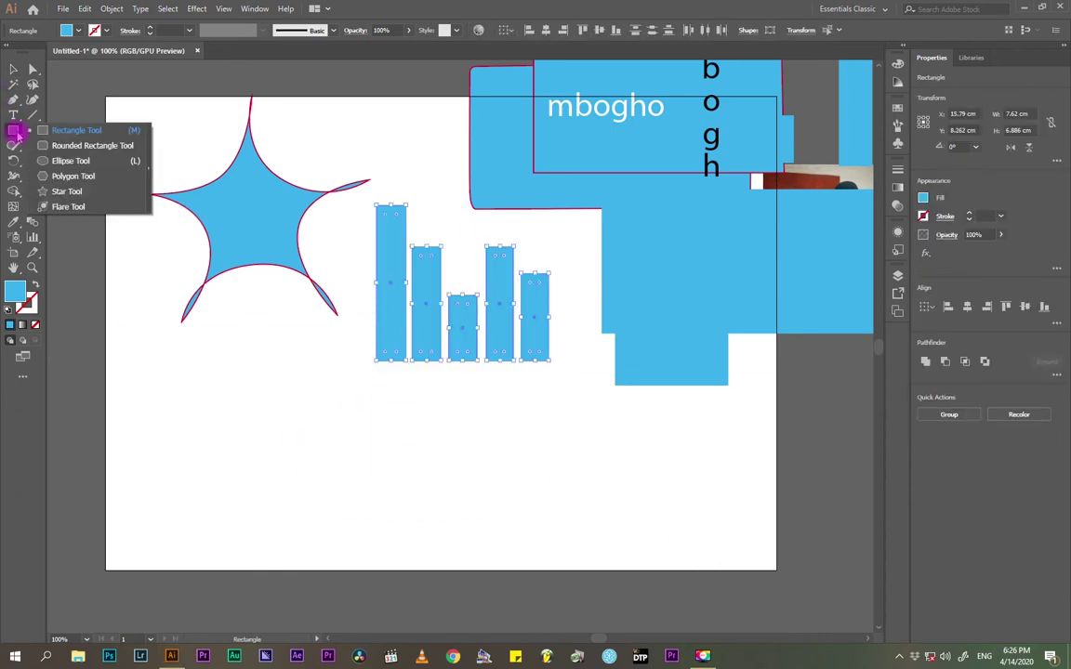
- Draw a tall rounded bar at the lower left, fill it green and nudge it into place
click(78, 146)
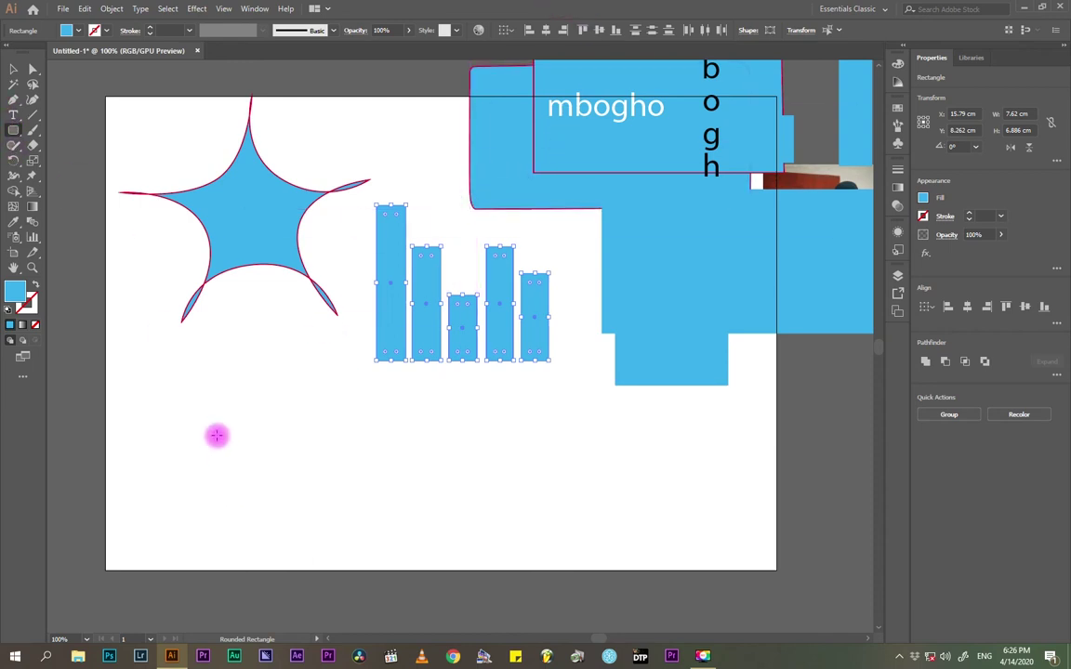
drag(213, 353, 248, 532)
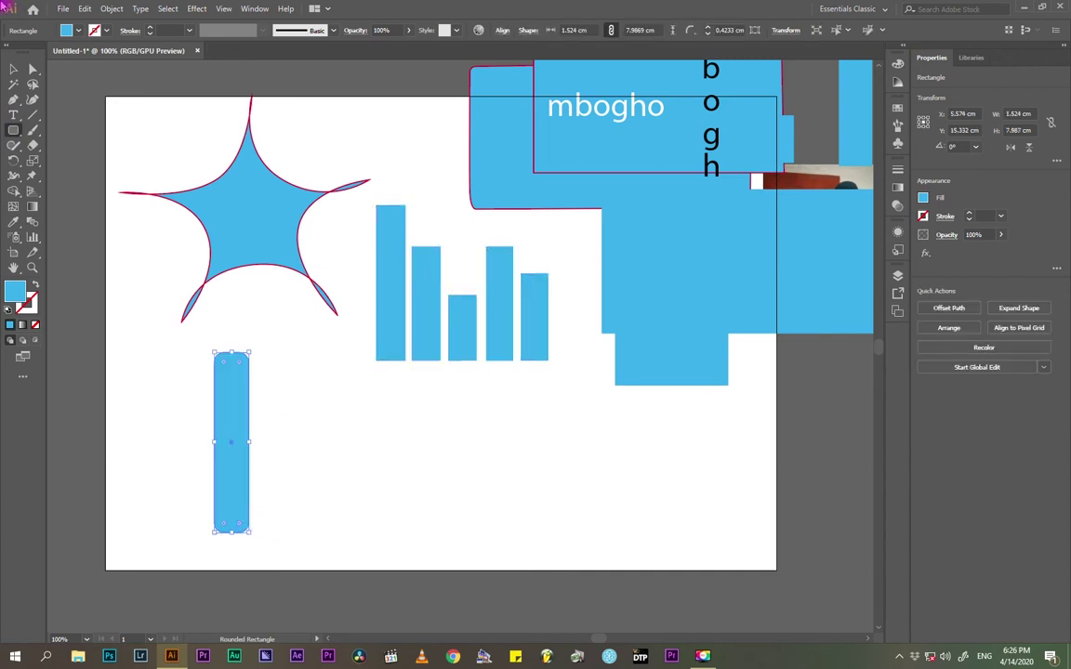
key(v)
click(320, 488)
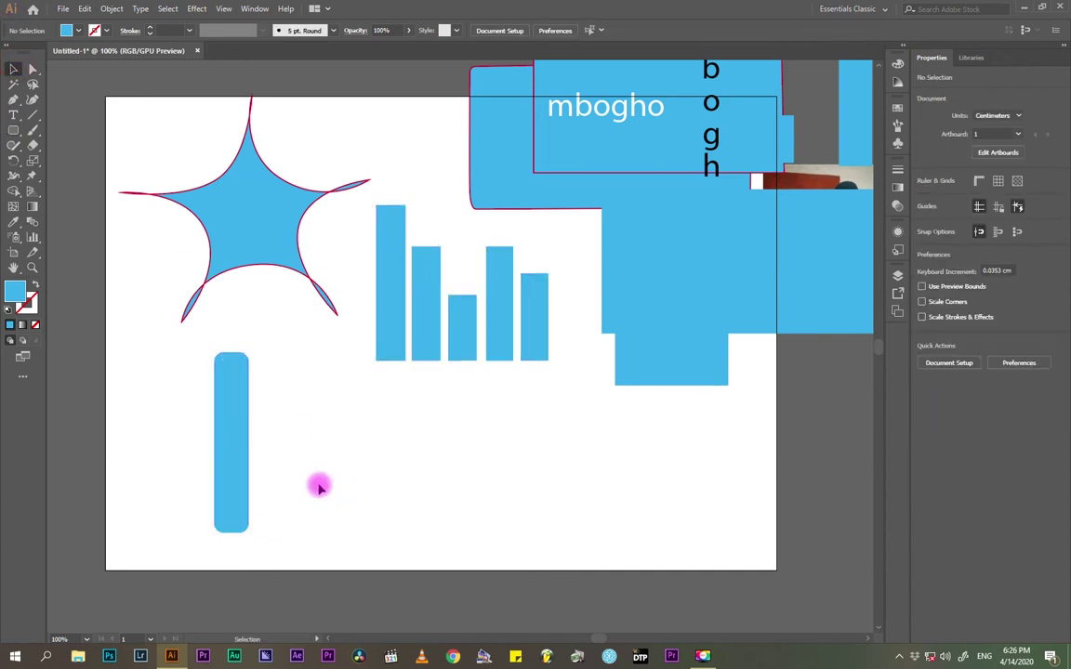
drag(246, 431, 164, 387)
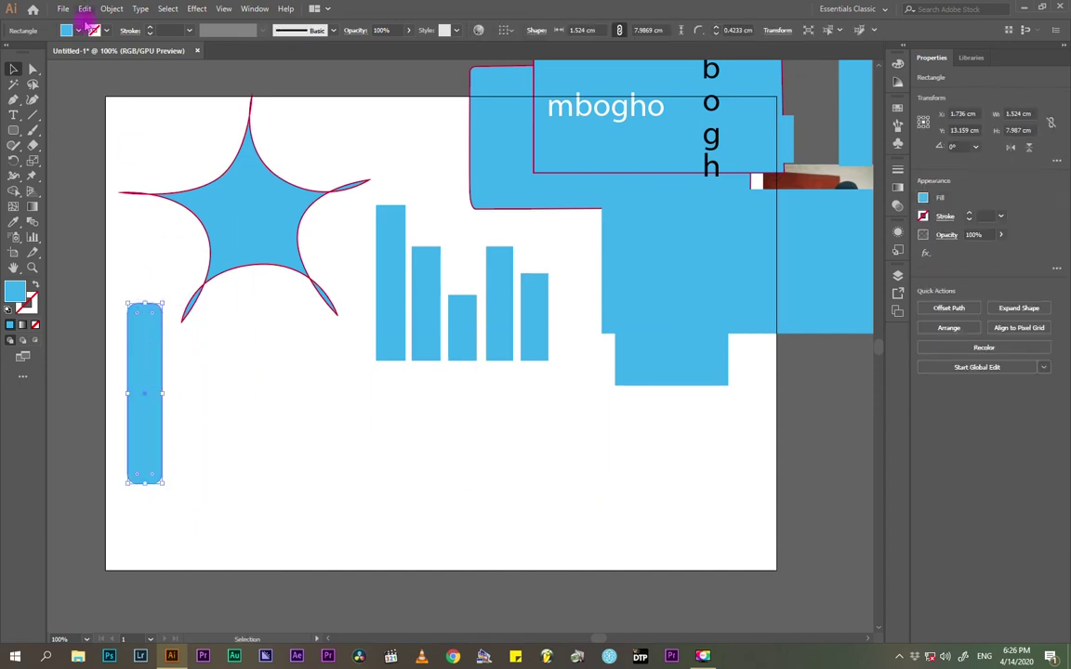
click(78, 34)
click(53, 61)
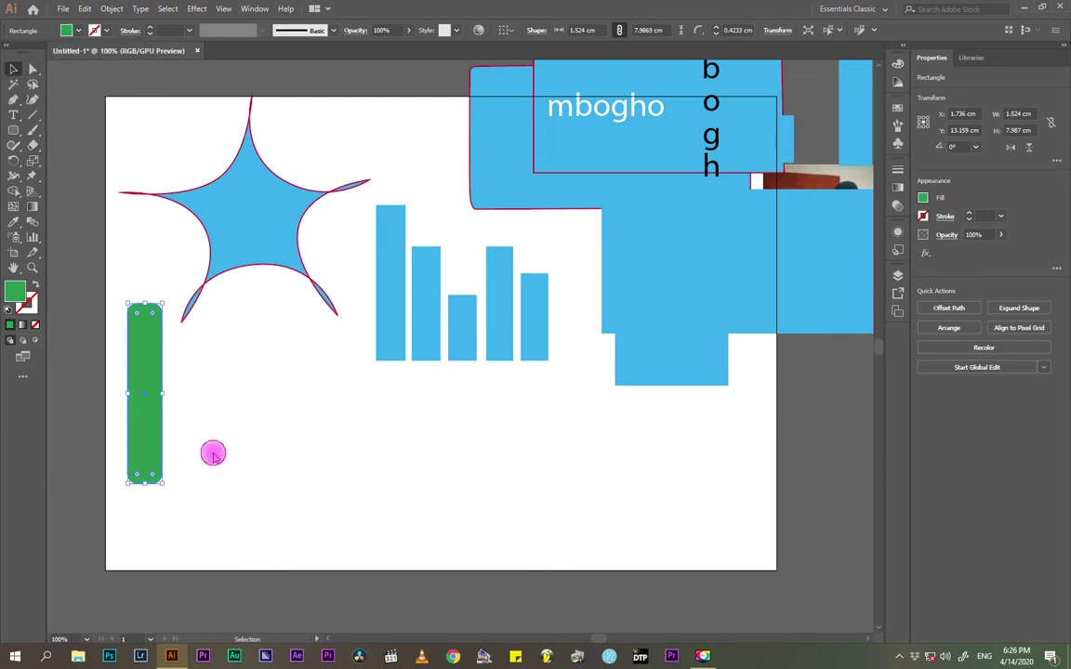
click(202, 437)
drag(152, 335, 153, 299)
- Draw a green rounded square below the star and set the blue square beside it
click(14, 130)
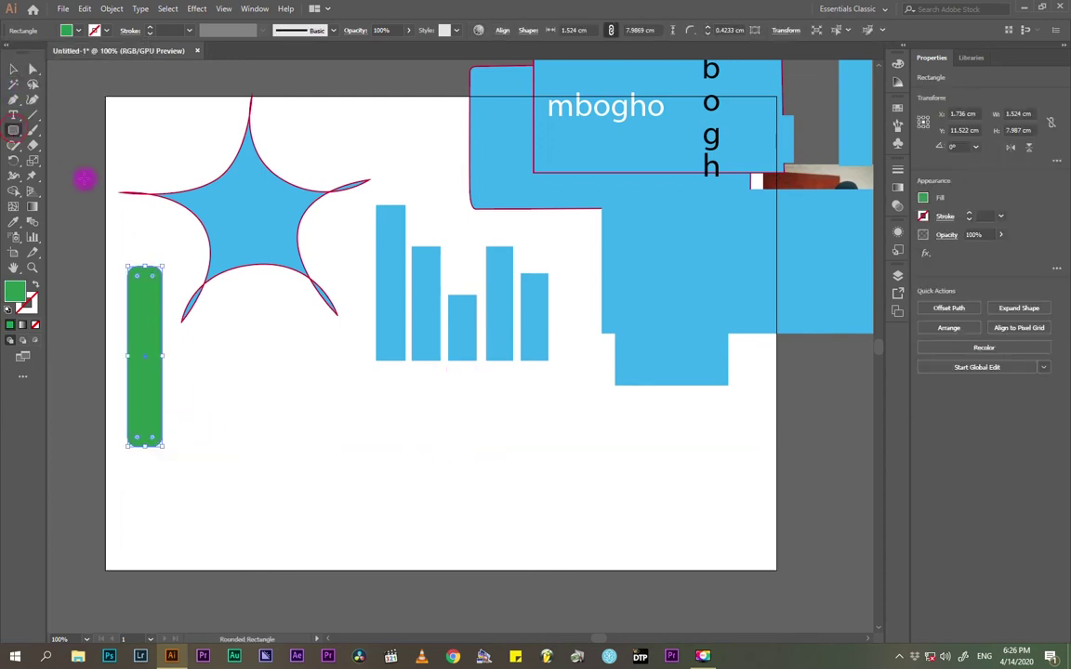
drag(269, 418, 376, 526)
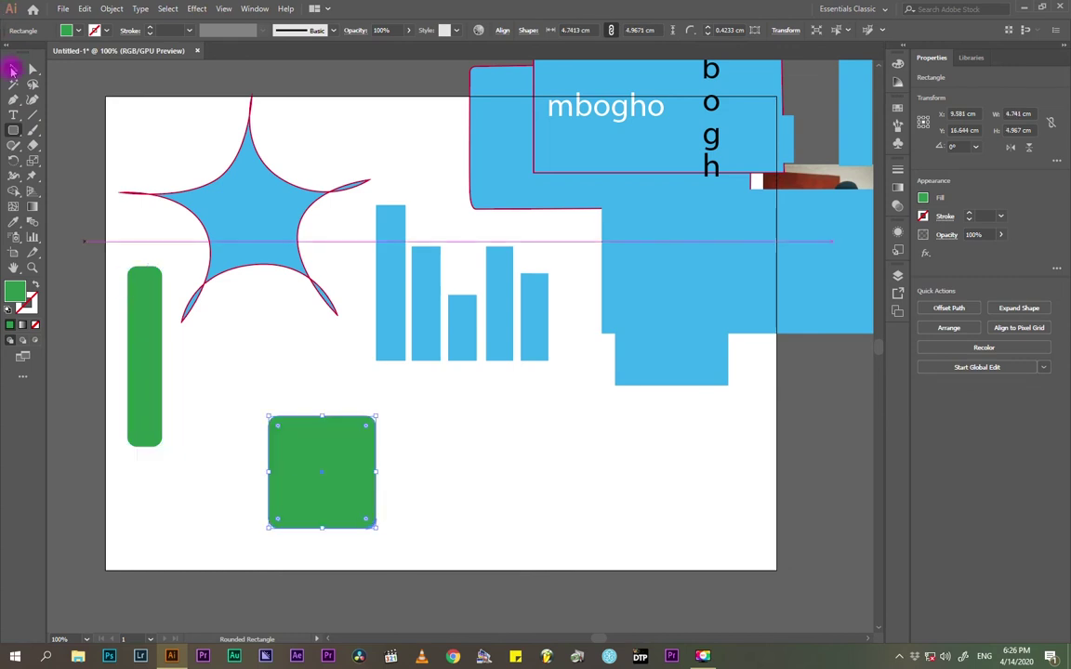
click(13, 68)
click(429, 464)
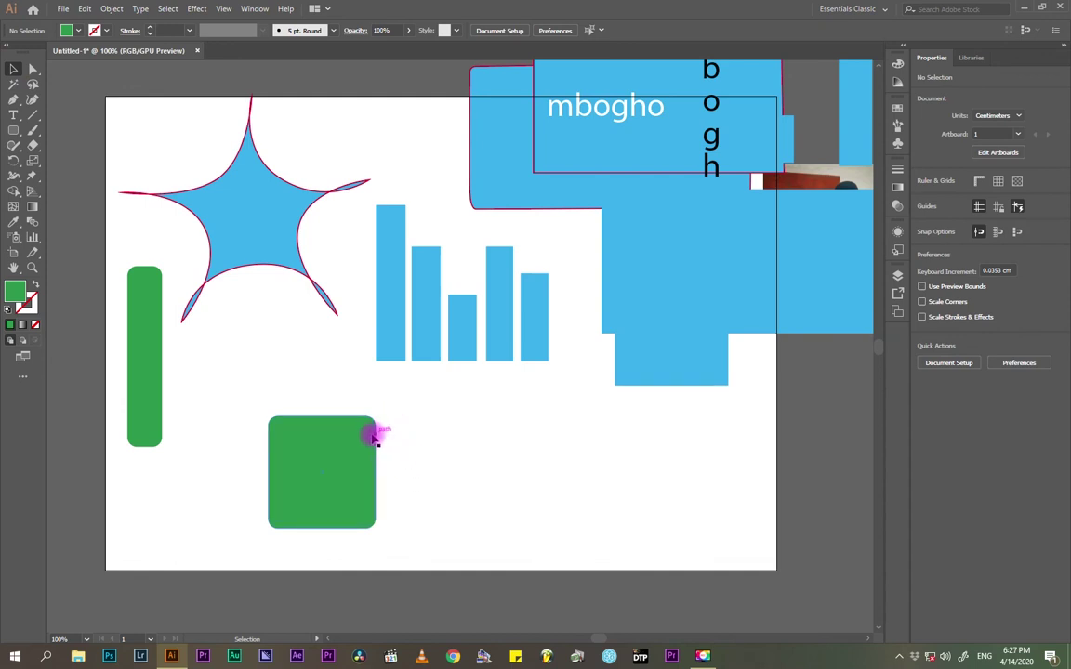
drag(660, 378, 443, 508)
click(631, 475)
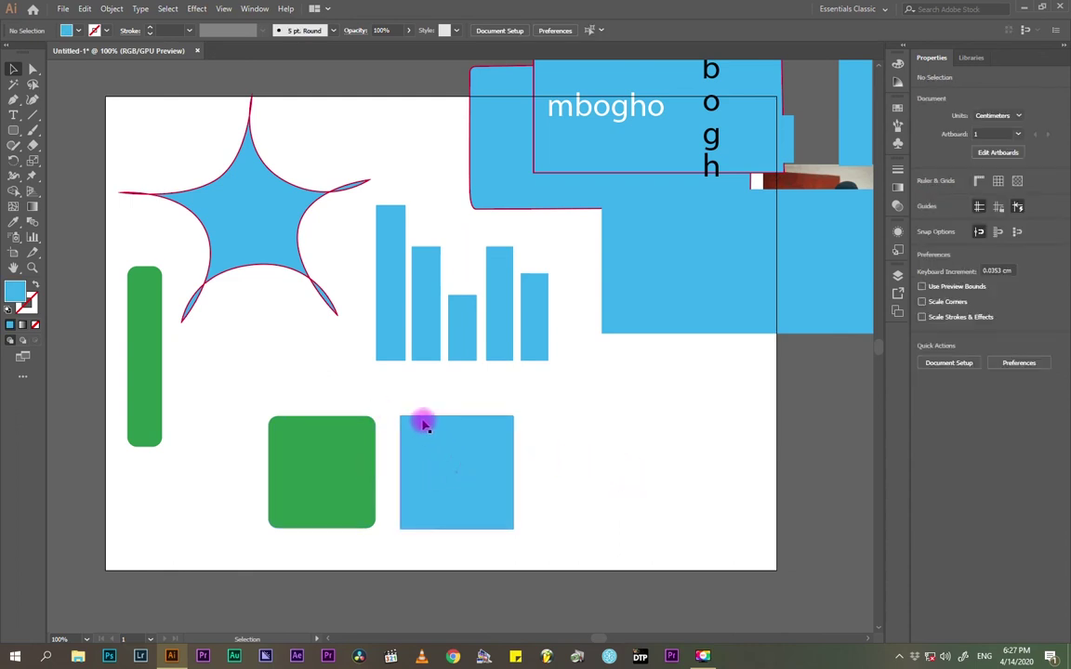
click(13, 130)
click(571, 449)
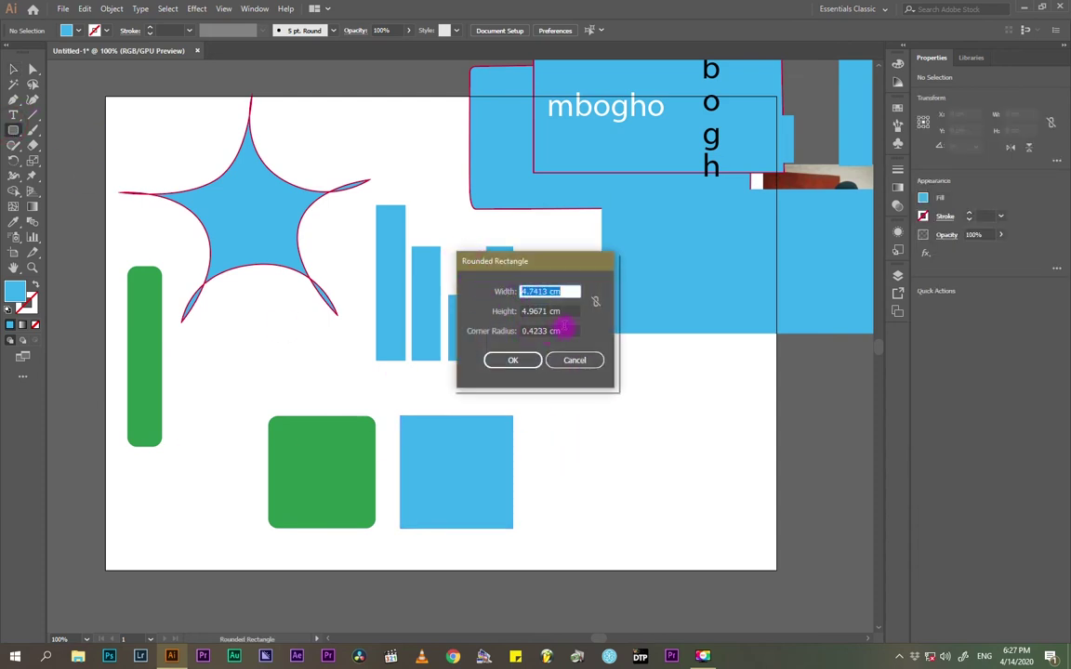
- Create a 5 cm by 5 cm rounded square and fill it yellow
key(Tab)
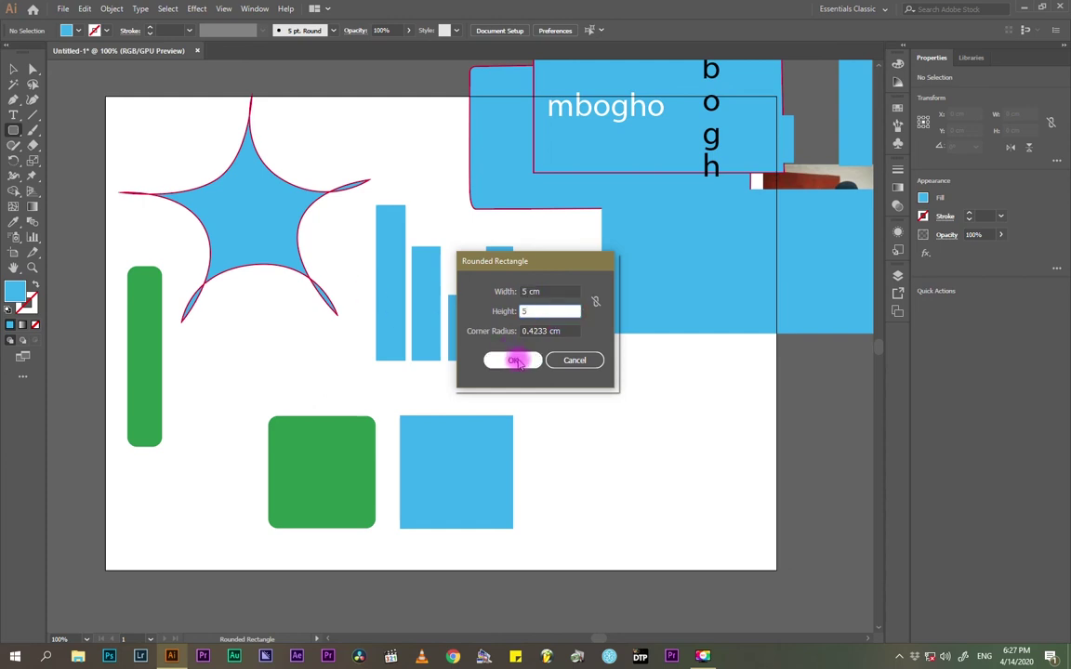
click(516, 360)
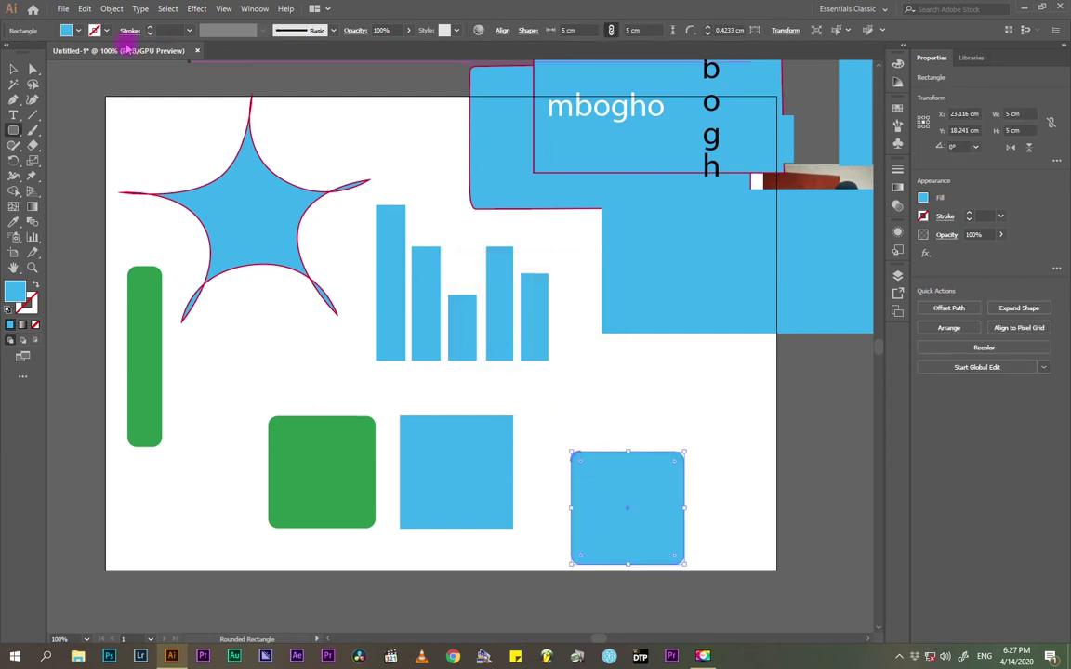
click(78, 32)
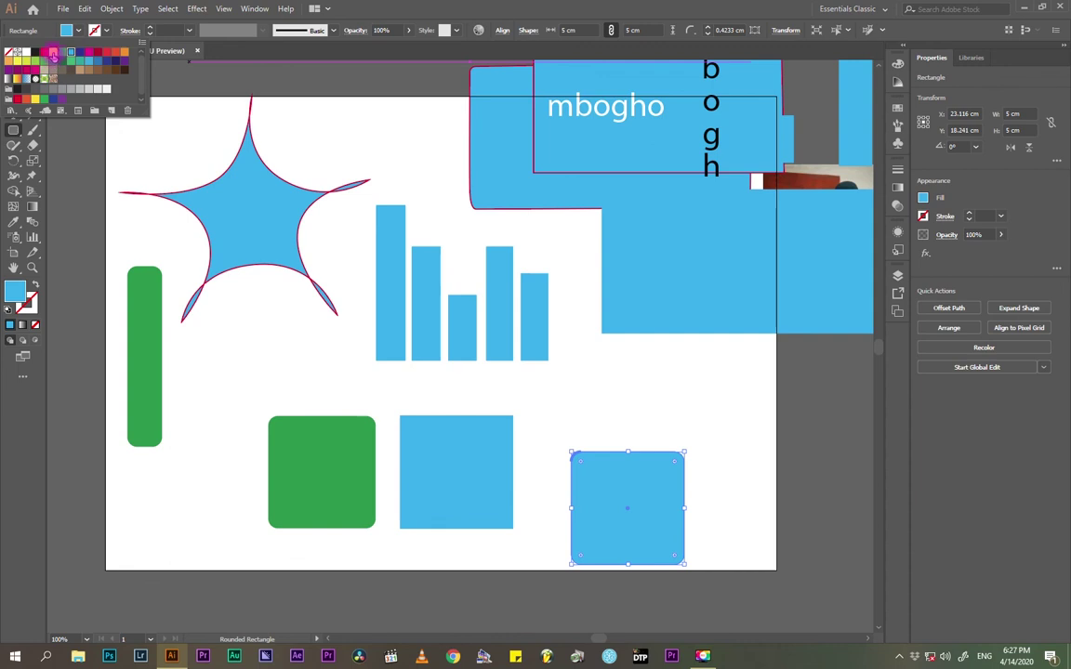
click(53, 54)
click(13, 69)
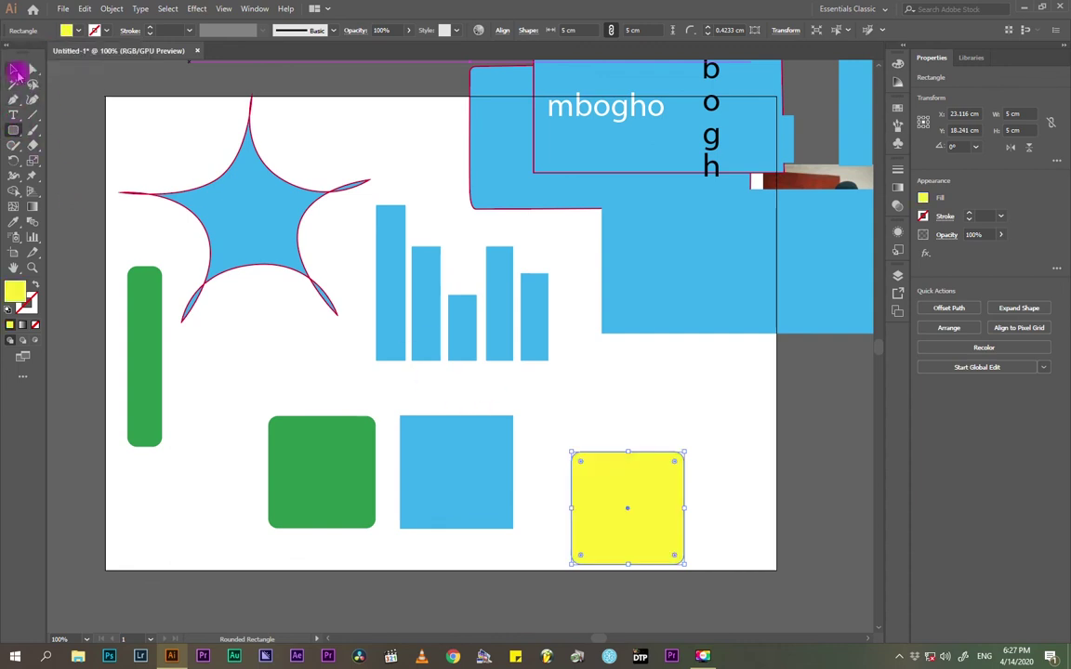
click(482, 445)
- Line up the yellow square after the blue one, move all three to the top, green bar beneath
click(670, 507)
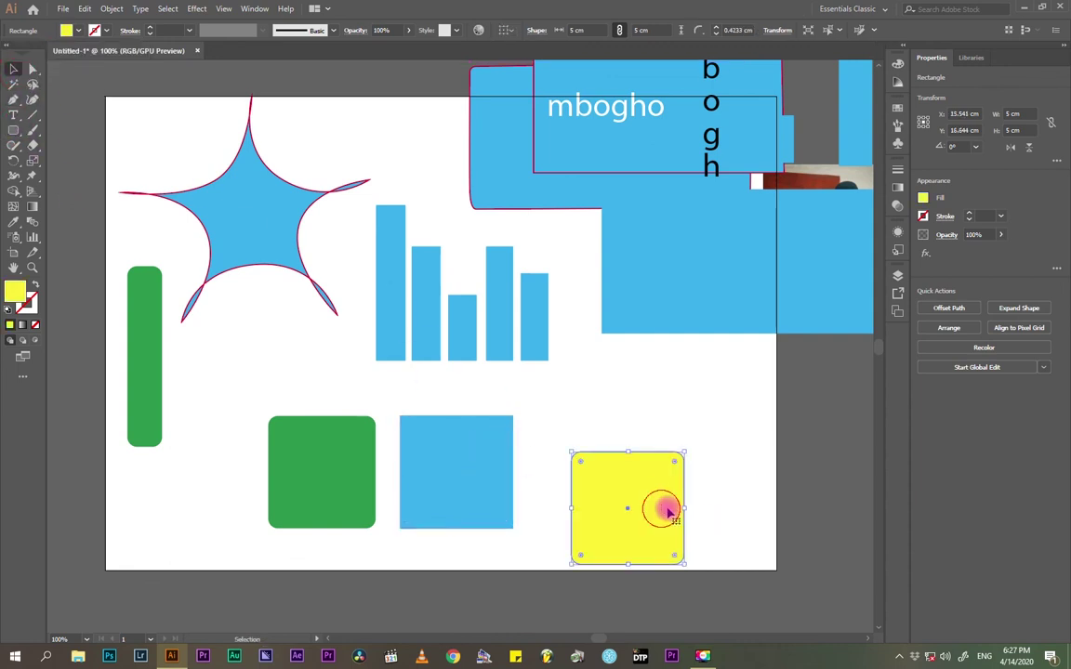
click(474, 428)
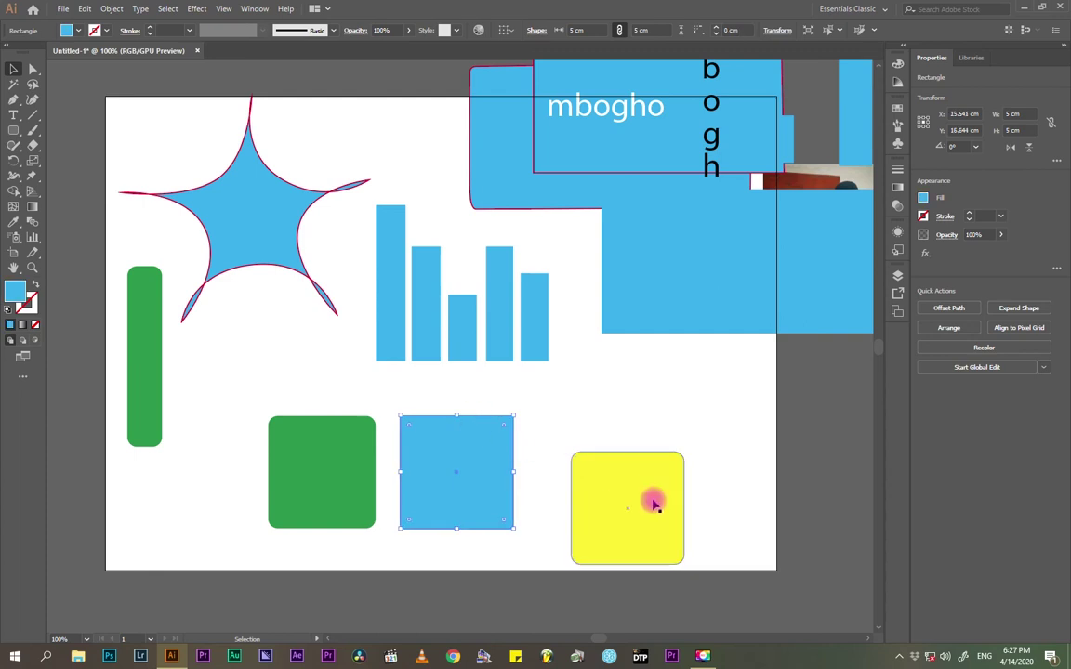
drag(651, 504, 480, 470)
click(621, 456)
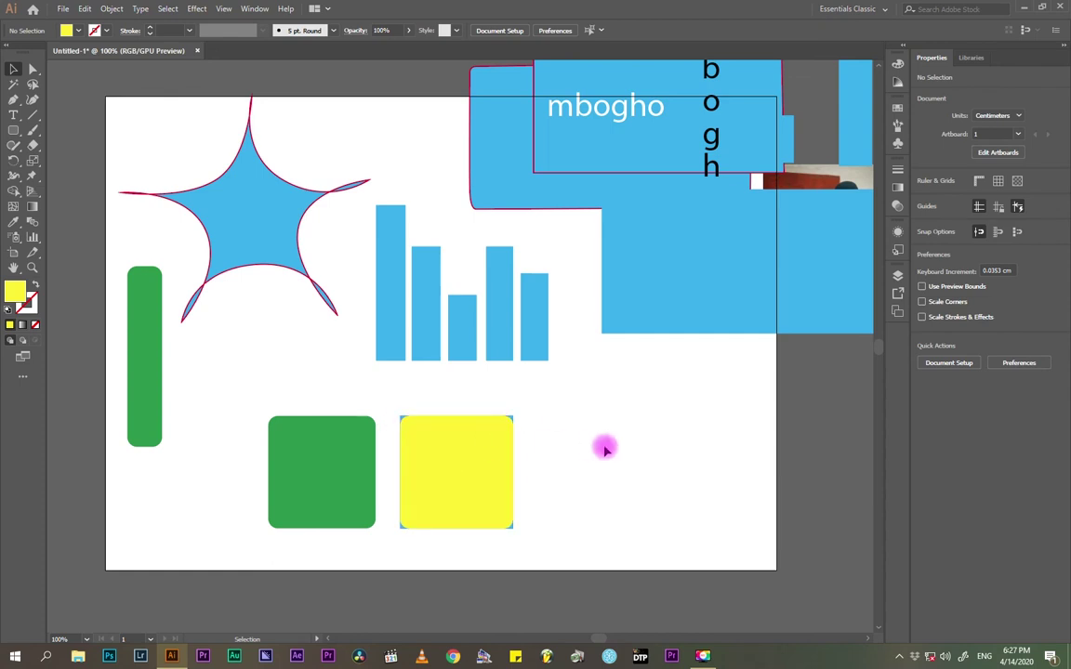
drag(453, 431, 490, 416)
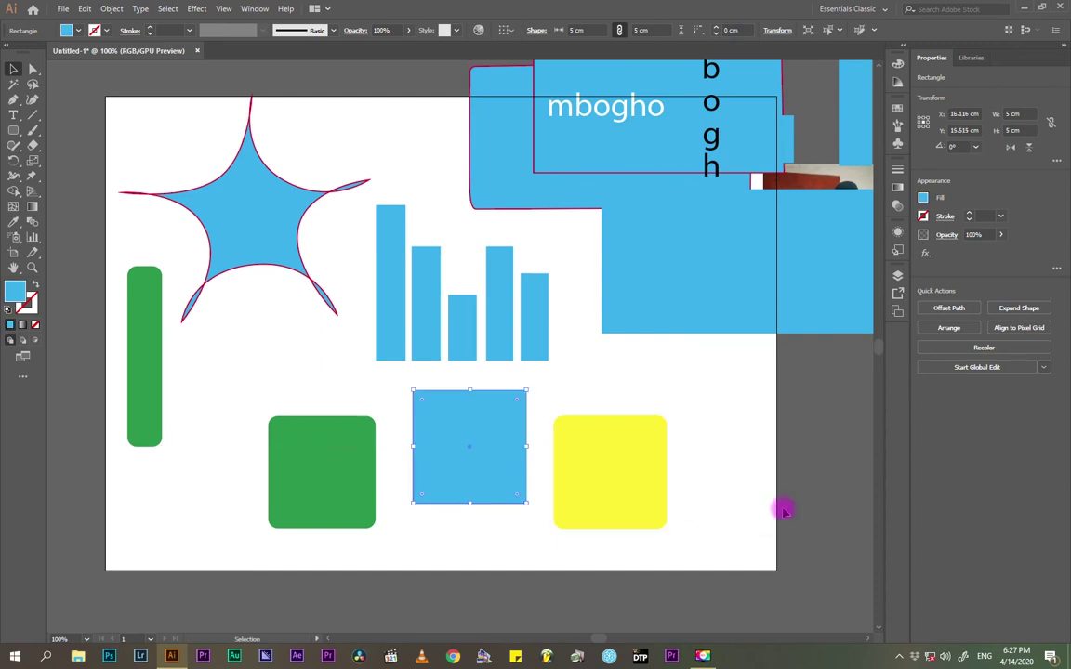
drag(750, 505, 130, 172)
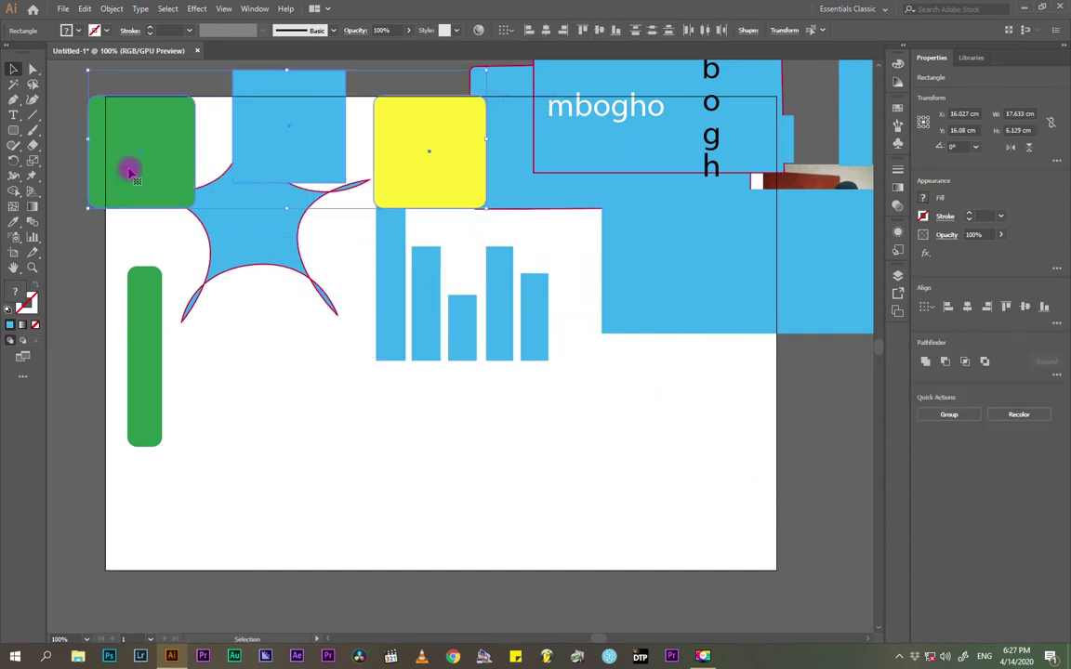
click(394, 457)
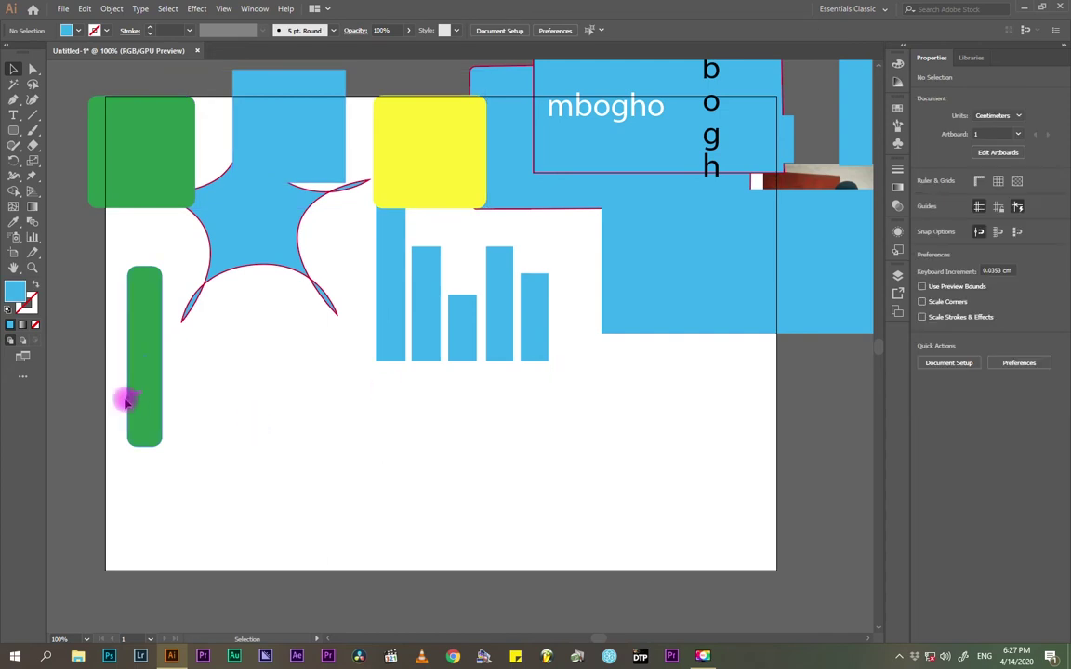
drag(126, 402, 143, 265)
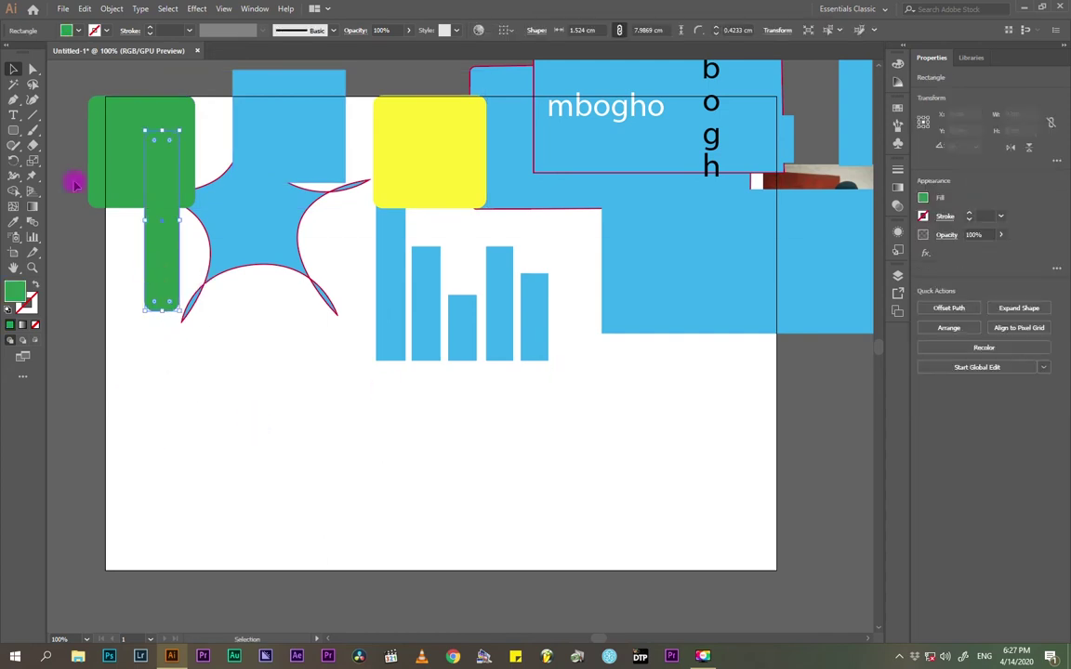
- Draw a green circle and tuck it just beneath the star
click(12, 132)
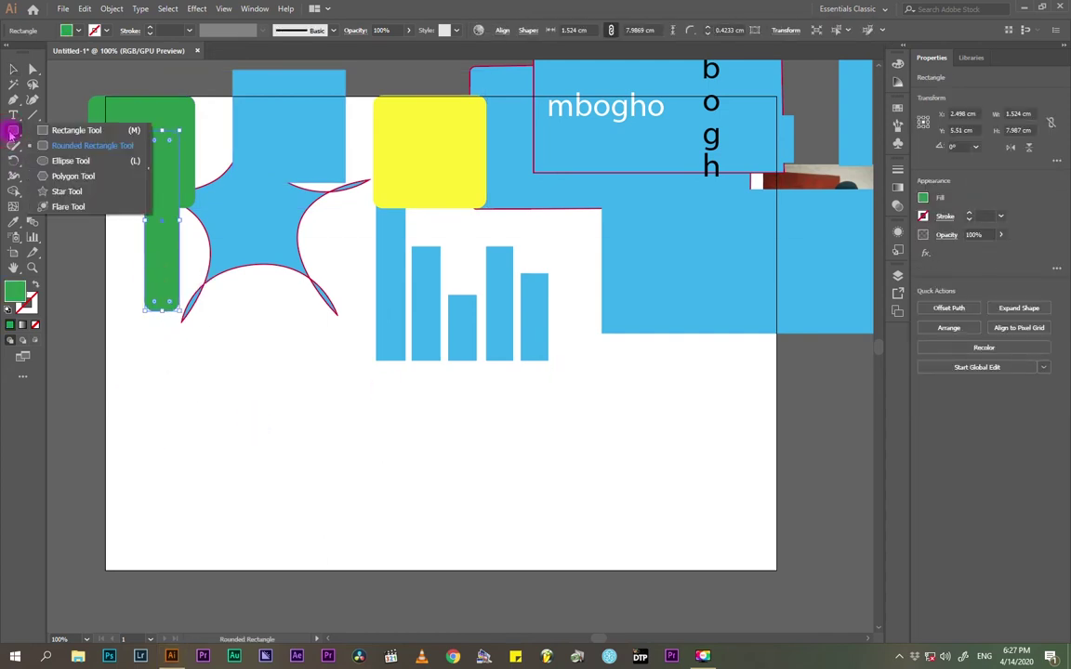
click(72, 161)
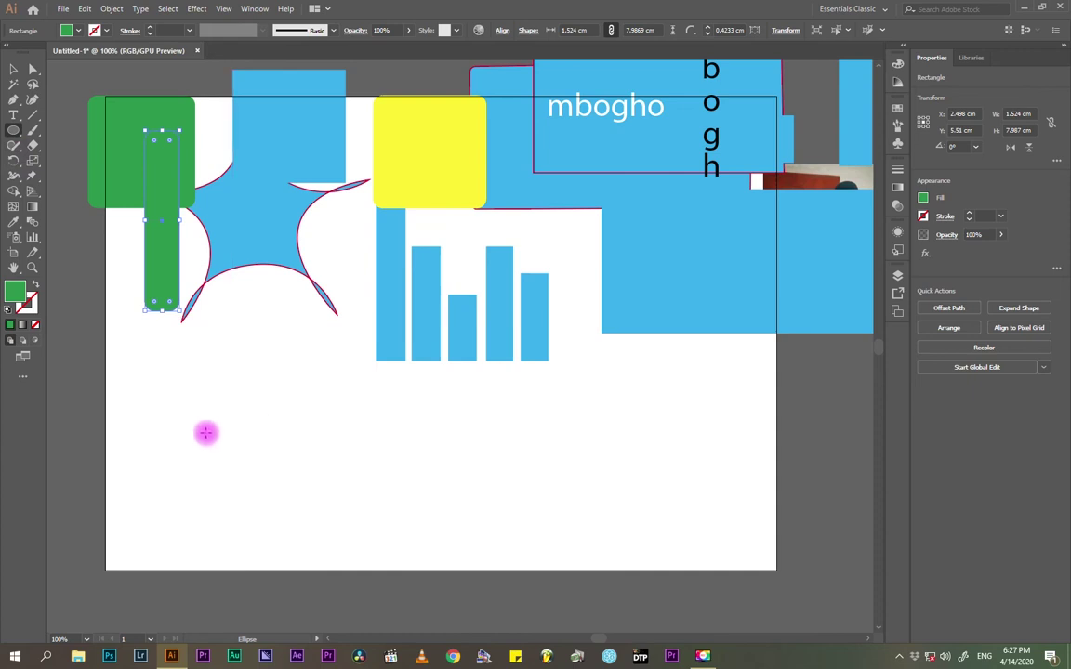
drag(205, 409, 335, 554)
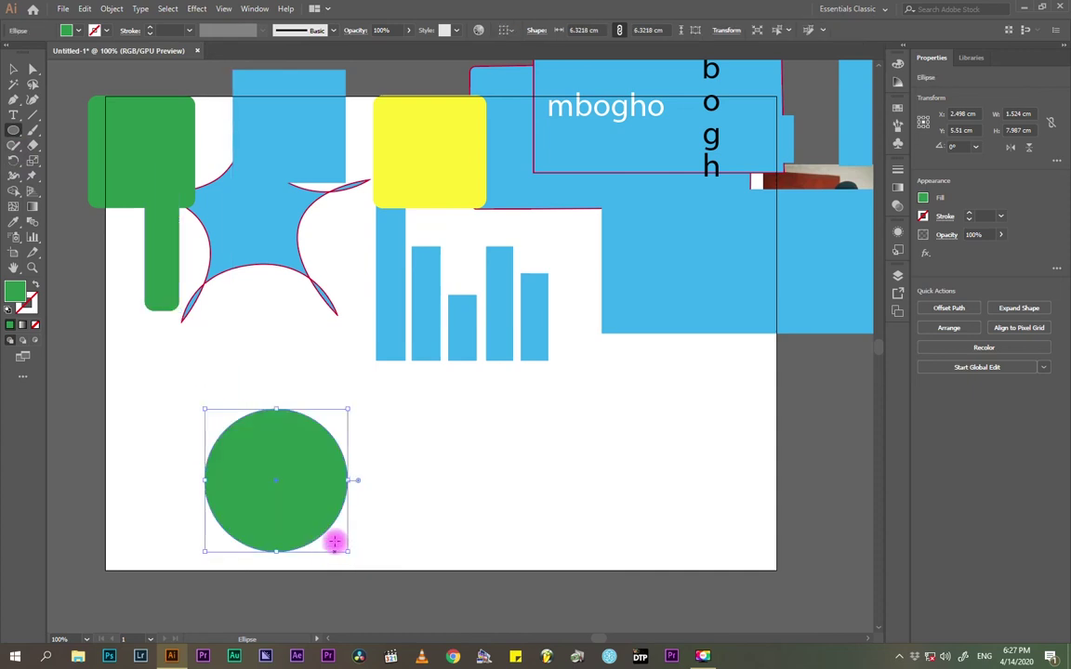
click(13, 69)
drag(287, 435, 298, 401)
click(29, 147)
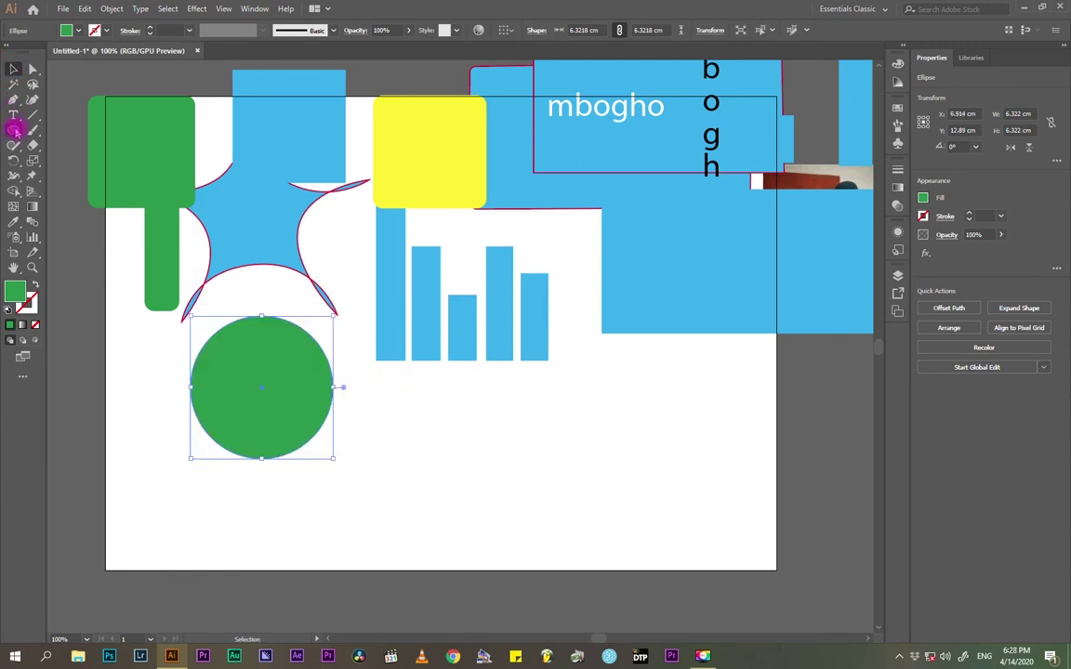
- Draw a 9.37 × 6.21 cm green ellipse overhanging the right edge and snug the circle against the star
click(16, 132)
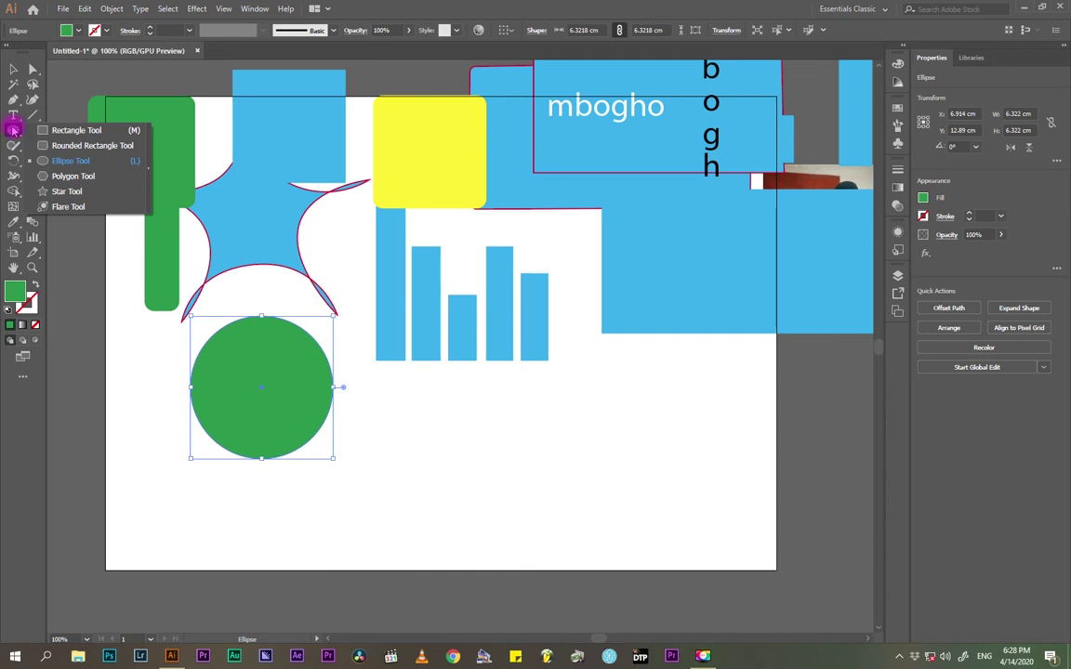
drag(456, 406, 663, 555)
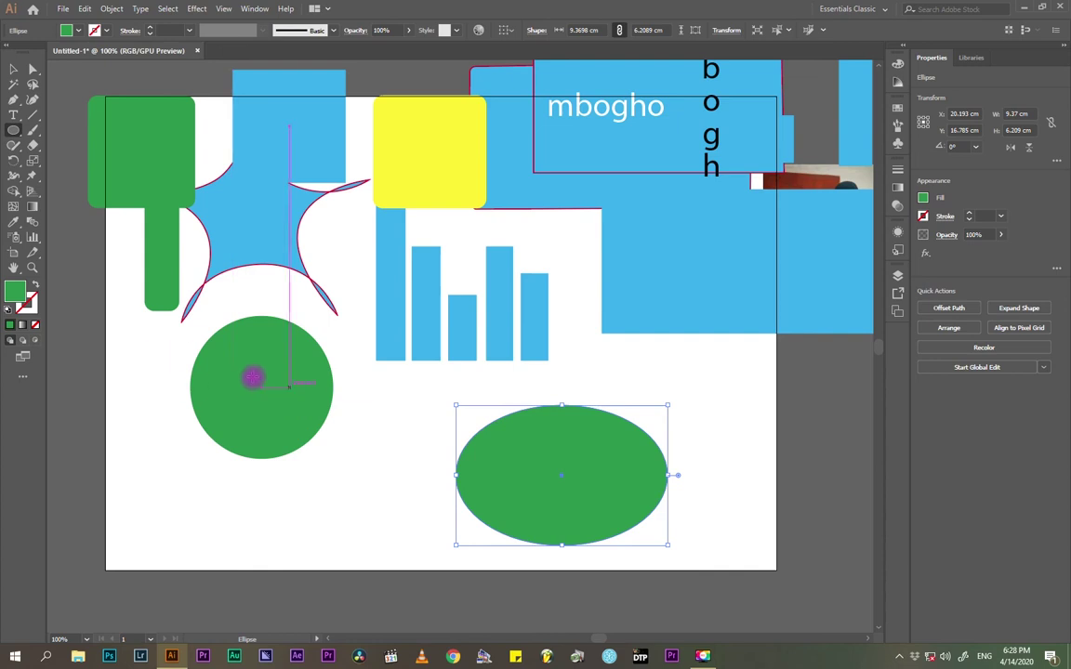
click(13, 69)
drag(603, 449, 754, 344)
drag(223, 373, 257, 332)
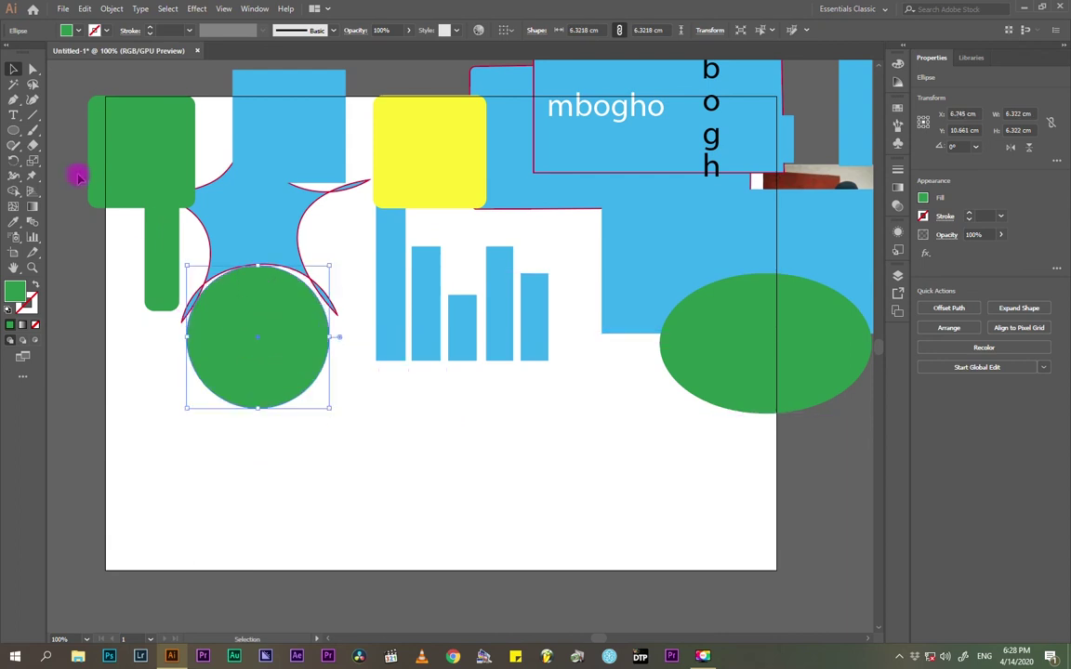
click(13, 131)
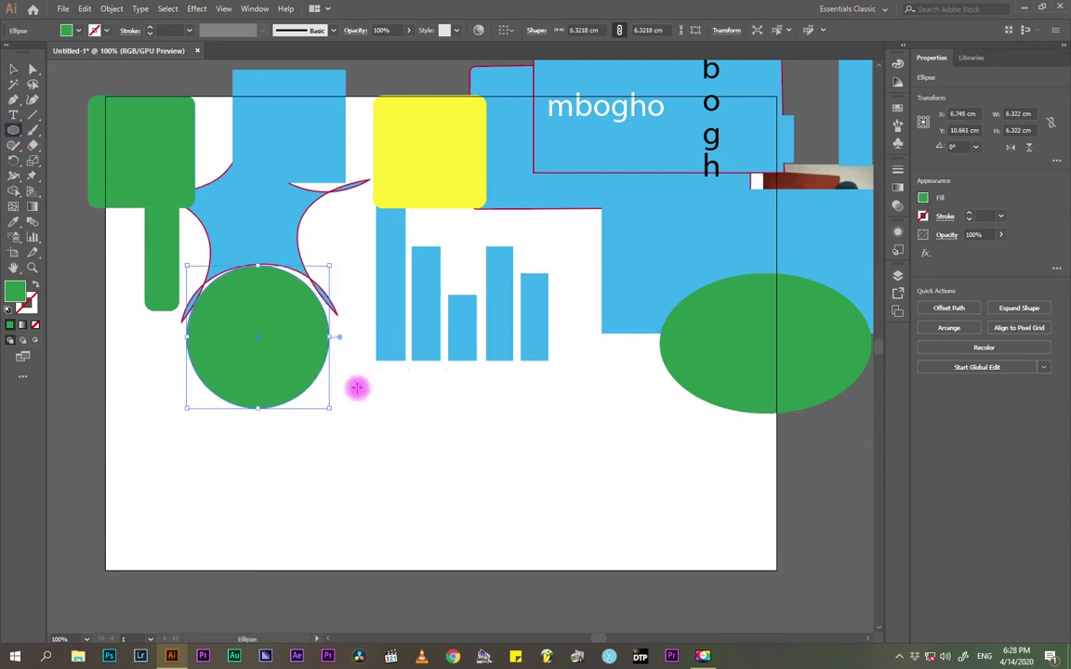
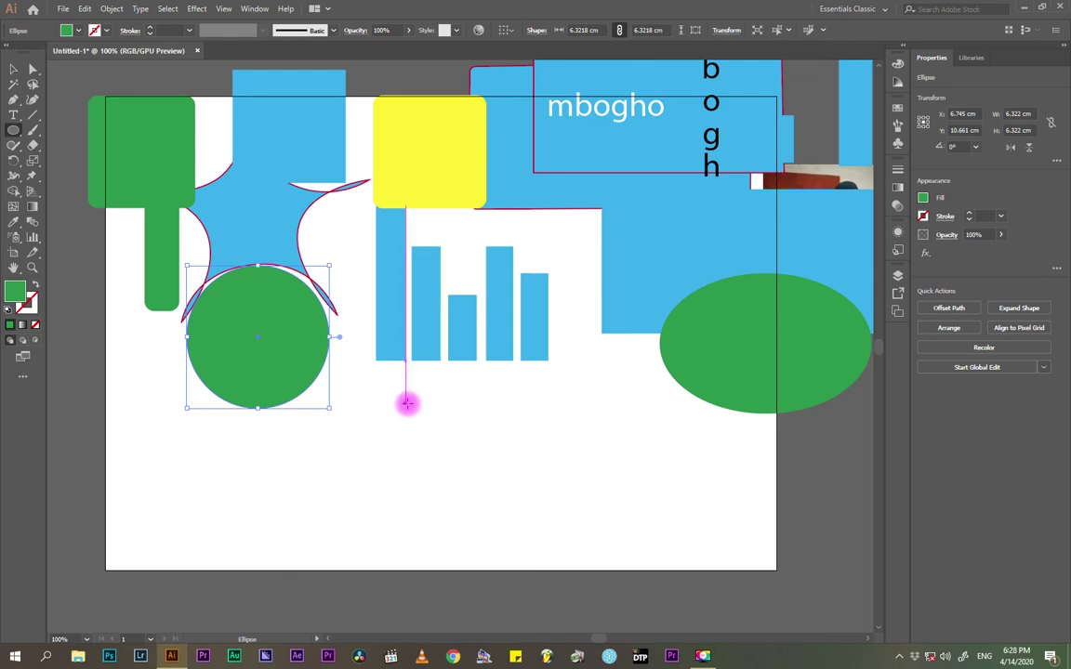
- Draw a new circle below the bar chart and fill it crimson
drag(403, 402, 512, 548)
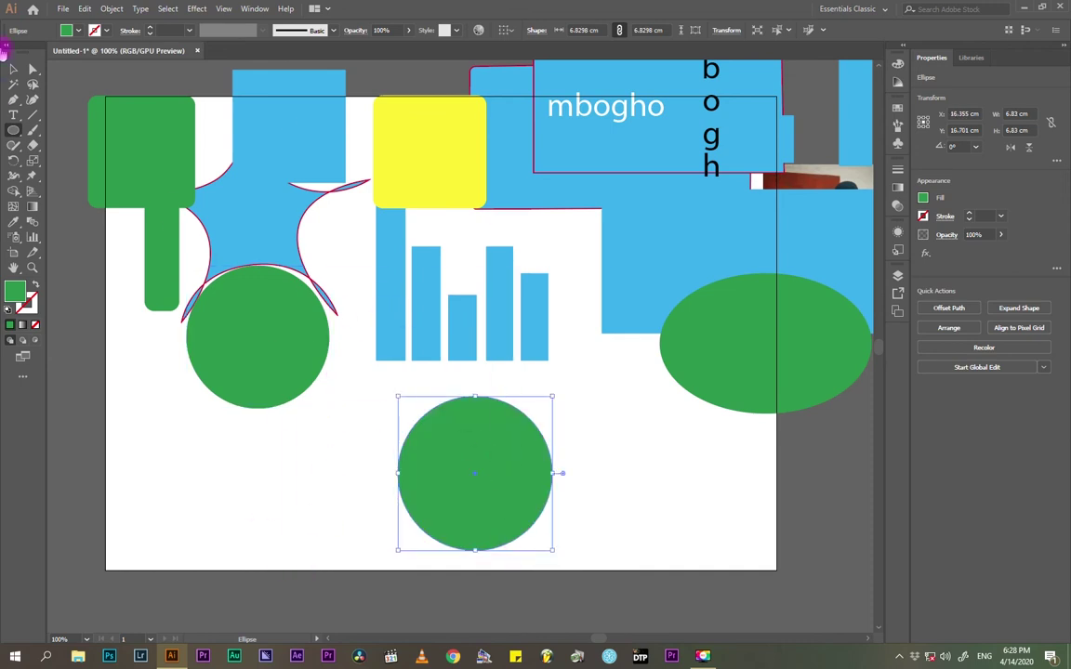
click(15, 68)
click(68, 33)
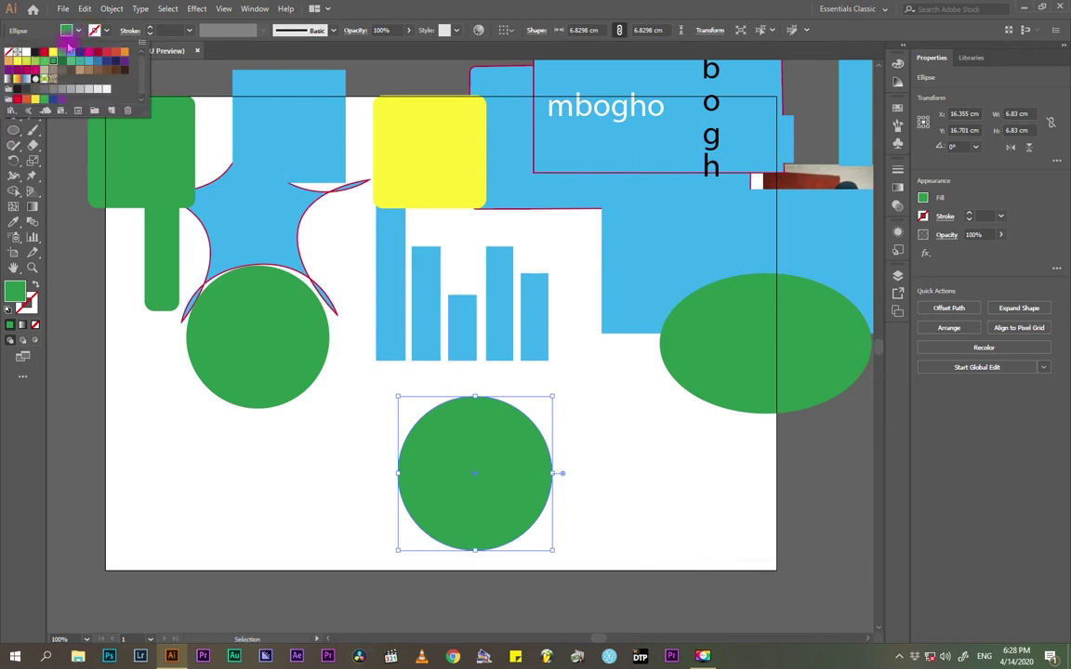
click(90, 54)
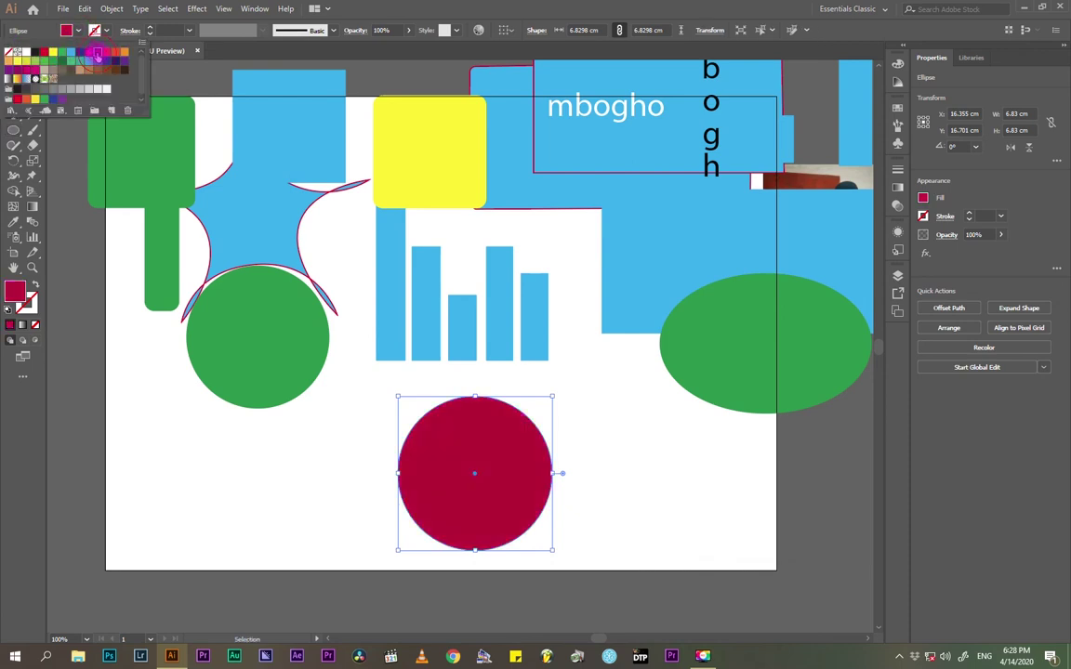
click(82, 58)
click(497, 518)
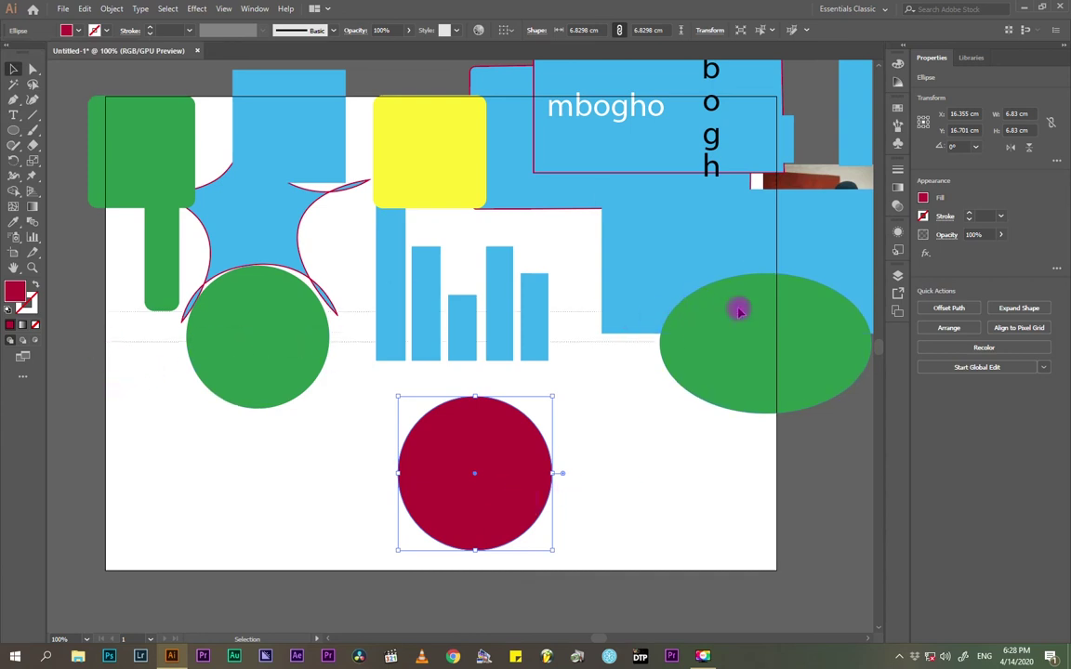
- Move the other artwork up the artboard and raise the crimson circle
drag(808, 88, 527, 210)
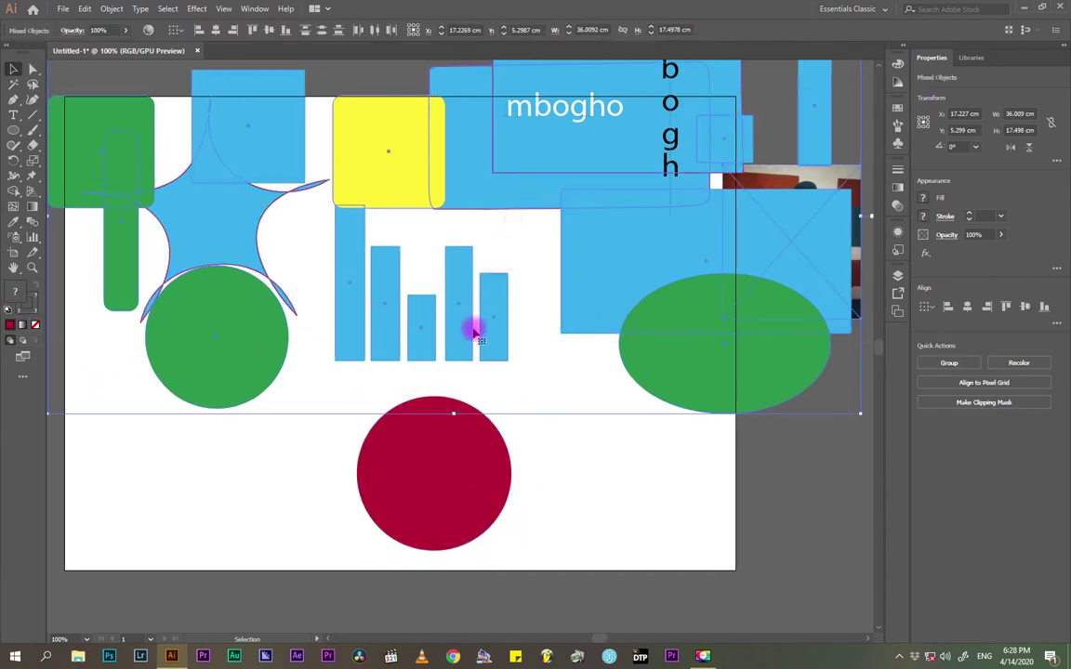
drag(473, 330, 480, 133)
drag(573, 430, 665, 500)
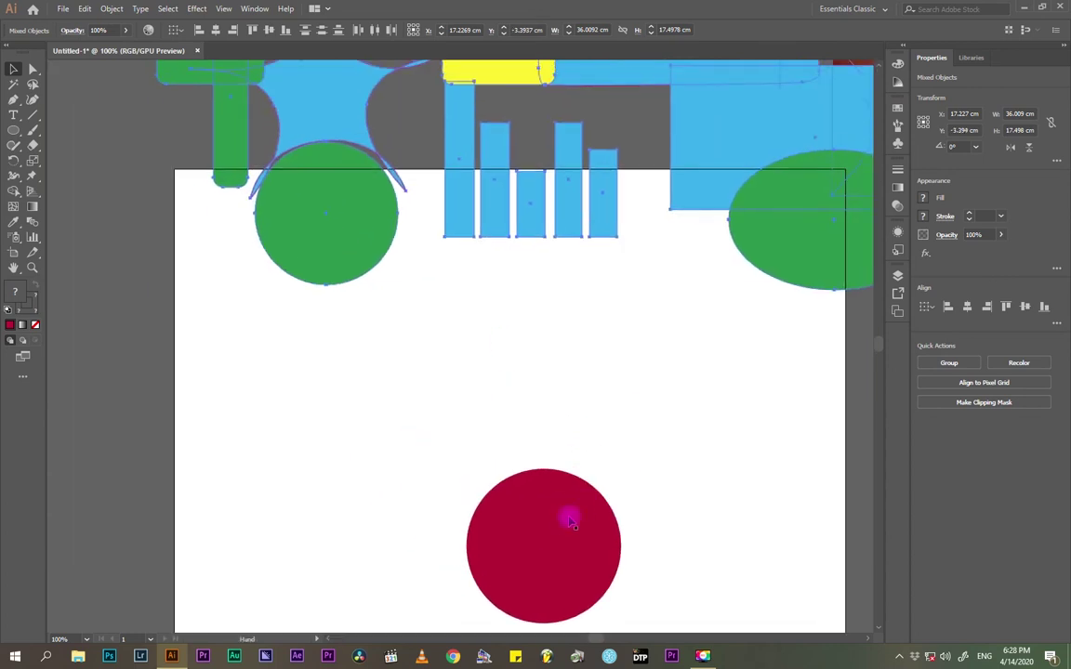
drag(569, 514, 512, 378)
click(822, 444)
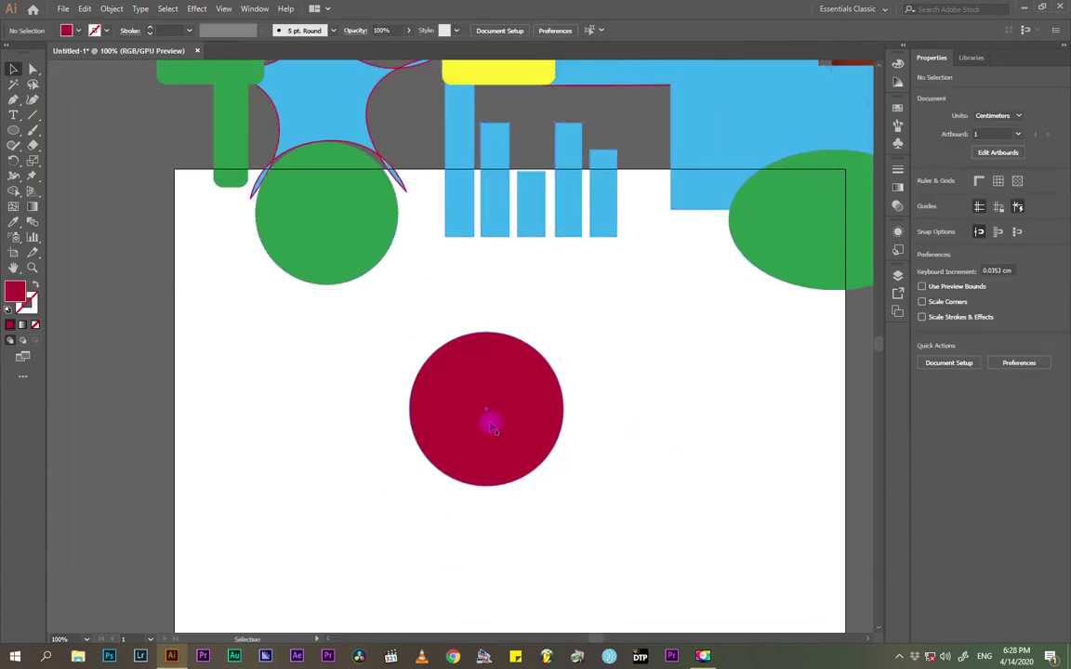
drag(492, 428, 501, 410)
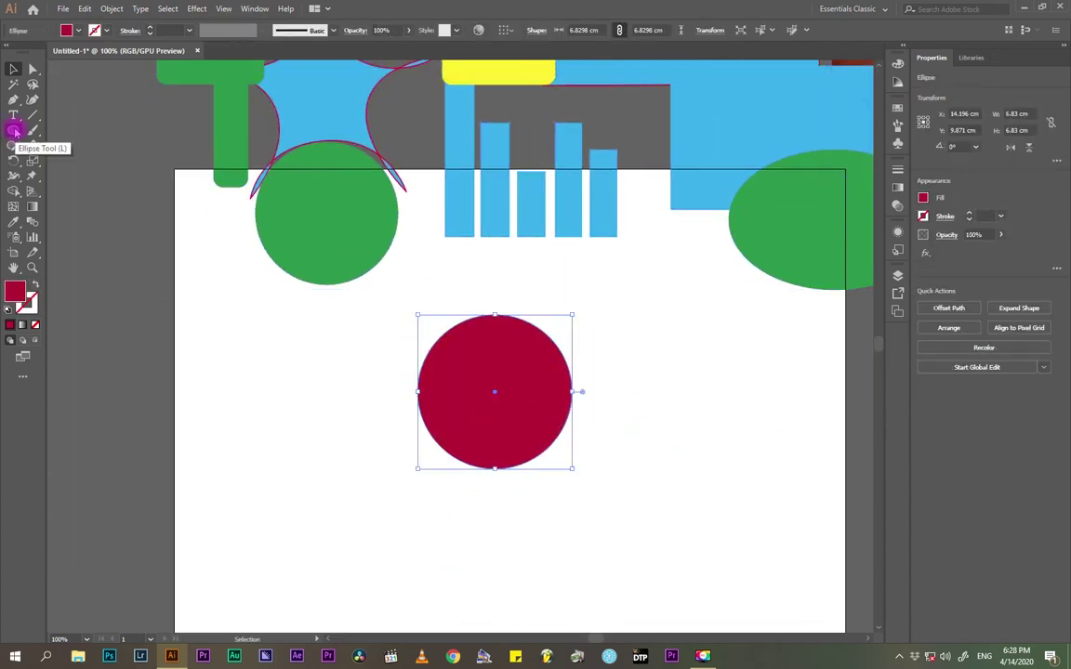
- Overlap the green circle with the crimson one and move both toward the top-left
drag(318, 215, 437, 390)
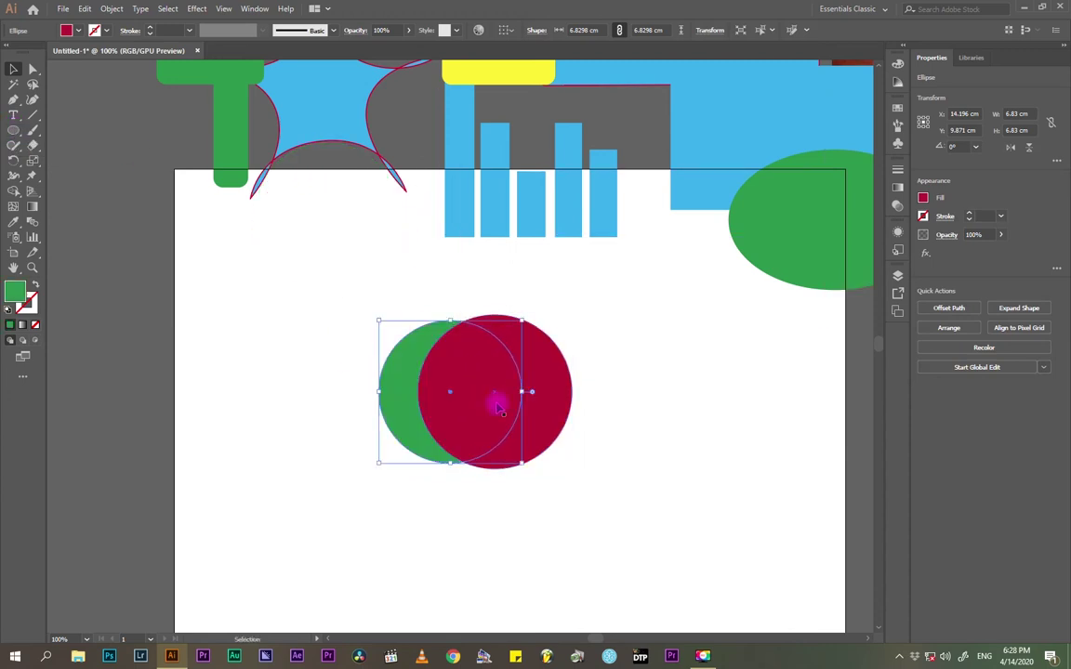
click(611, 416)
drag(652, 354, 342, 453)
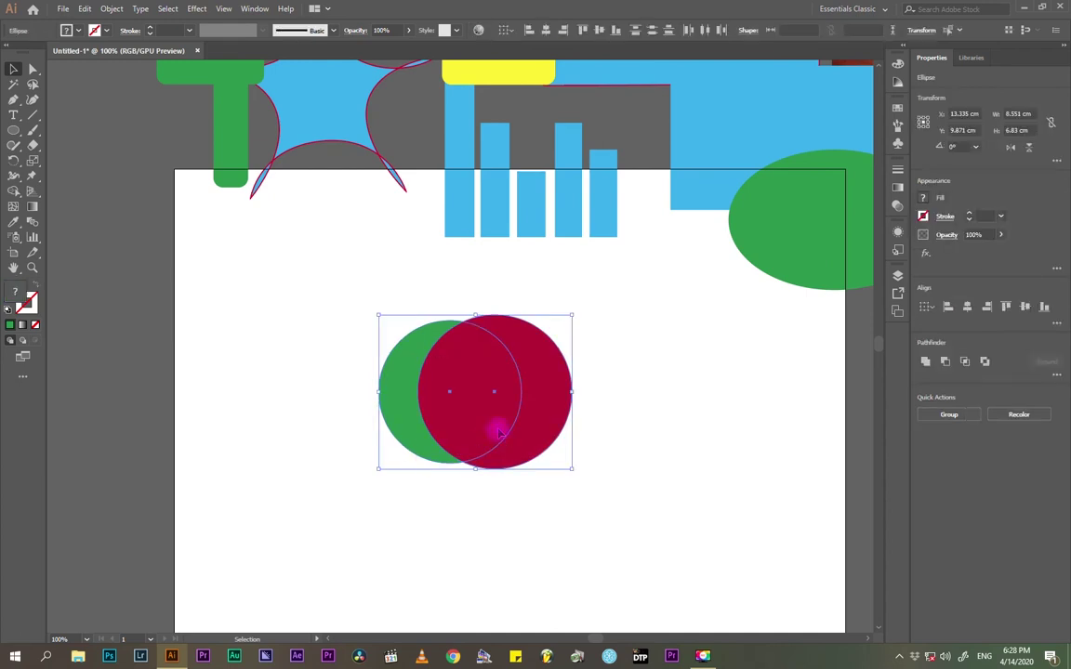
drag(404, 435, 251, 303)
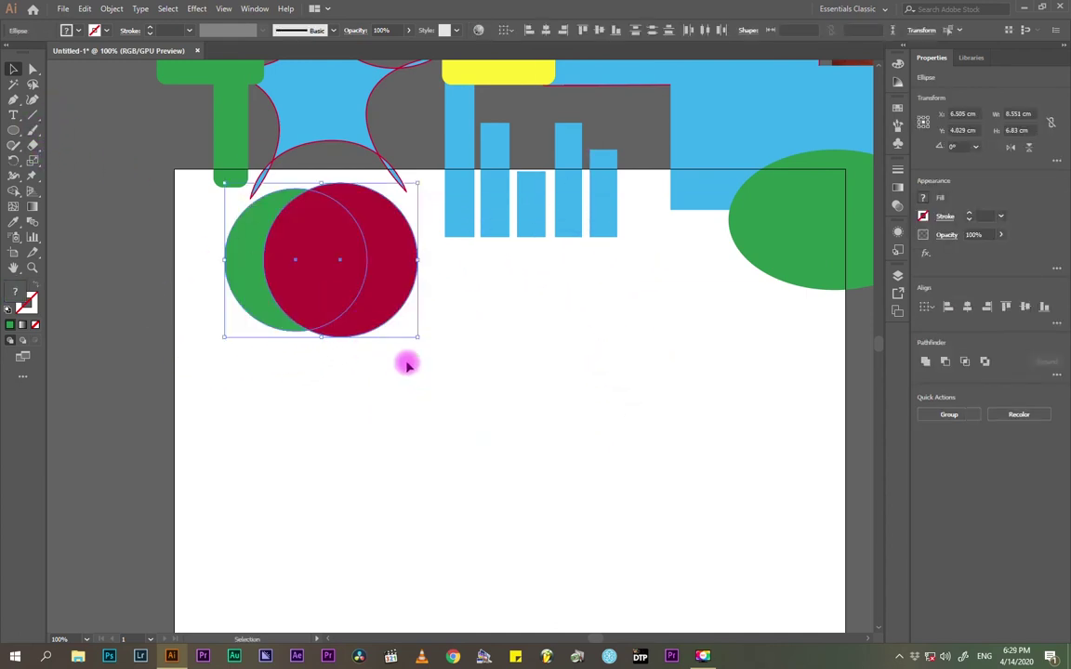
- Draw a large green hexagon with the Polygon tool and shift it down-right
click(17, 132)
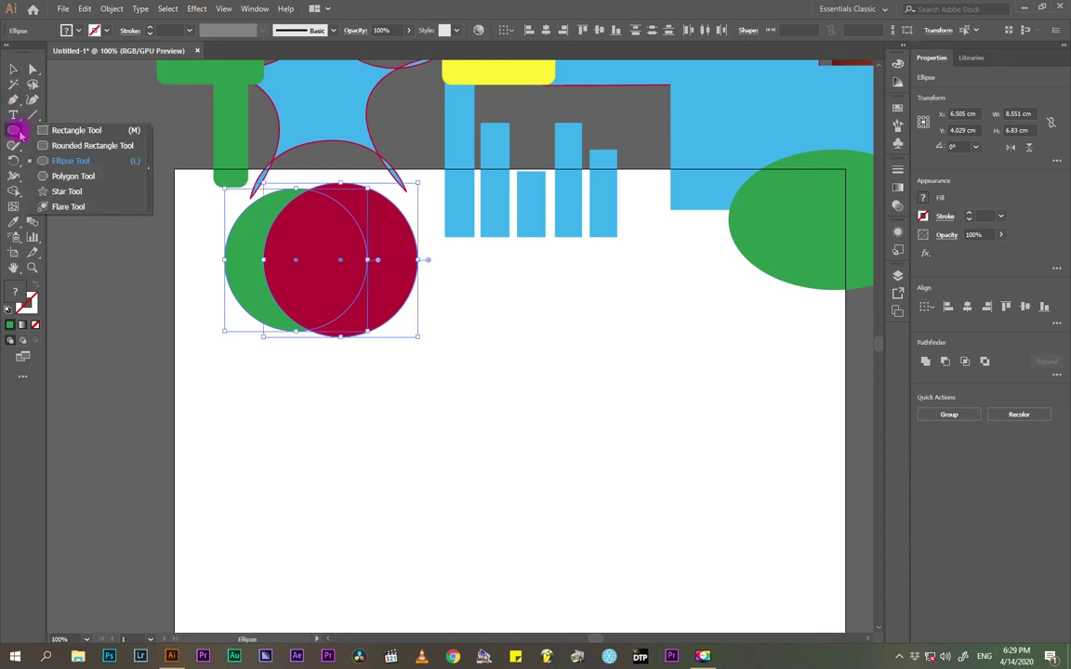
click(64, 178)
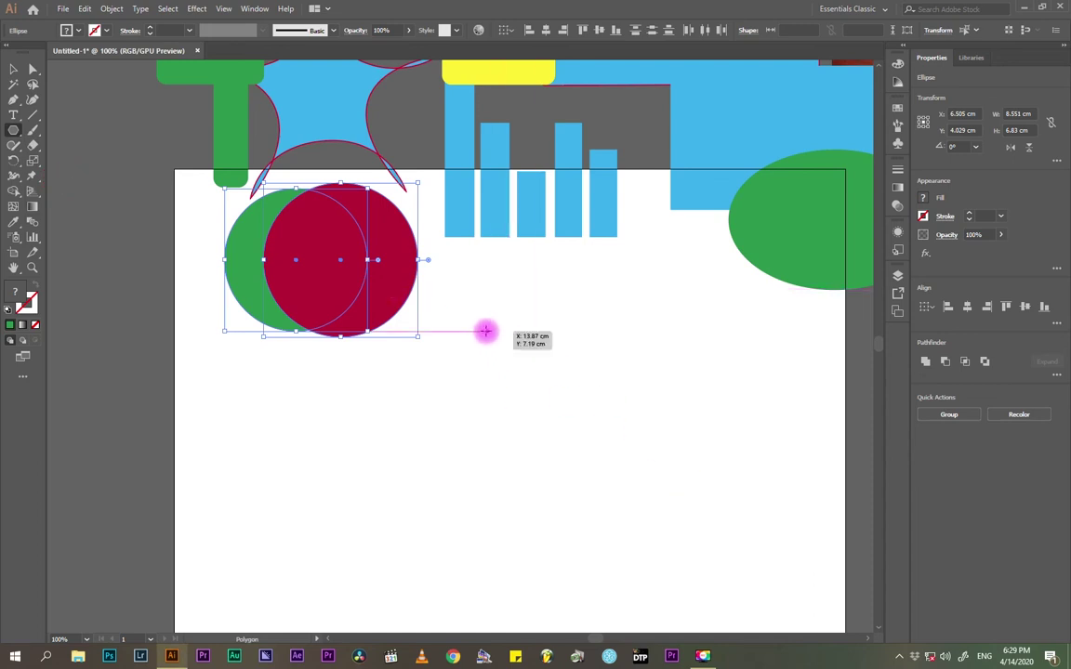
drag(485, 332, 542, 413)
click(16, 69)
drag(514, 303, 611, 262)
- Draw a second, smaller hexagon to the right and fill it dark blue
click(15, 130)
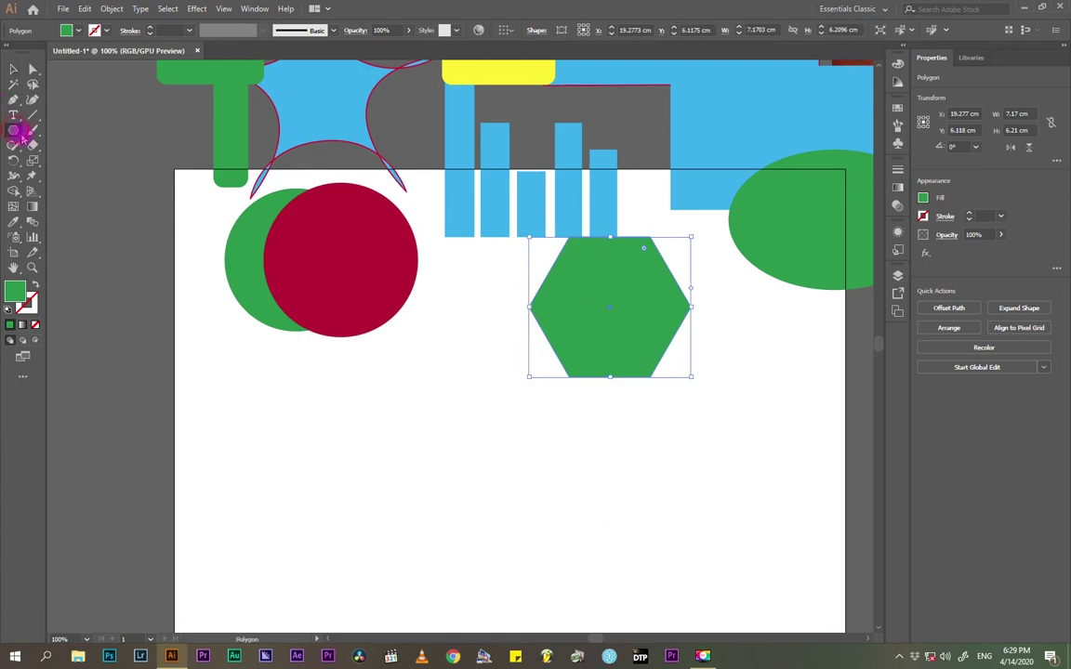
mouse_move(337, 422)
mouse_down()
mouse_move(504, 455)
mouse_move(443, 371)
mouse_move(342, 371)
mouse_move(281, 389)
mouse_move(351, 389)
mouse_move(359, 614)
mouse_move(339, 504)
mouse_move(263, 455)
mouse_move(320, 444)
mouse_move(299, 439)
mouse_move(544, 354)
mouse_move(739, 330)
mouse_up()
click(29, 190)
click(11, 71)
click(79, 32)
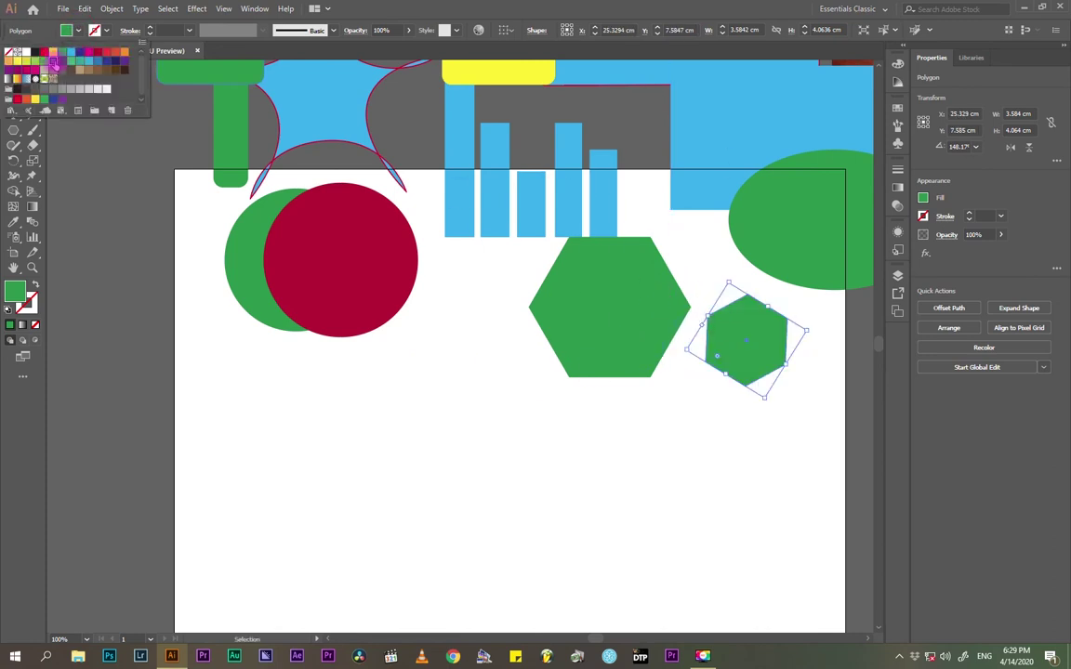
click(80, 56)
click(398, 376)
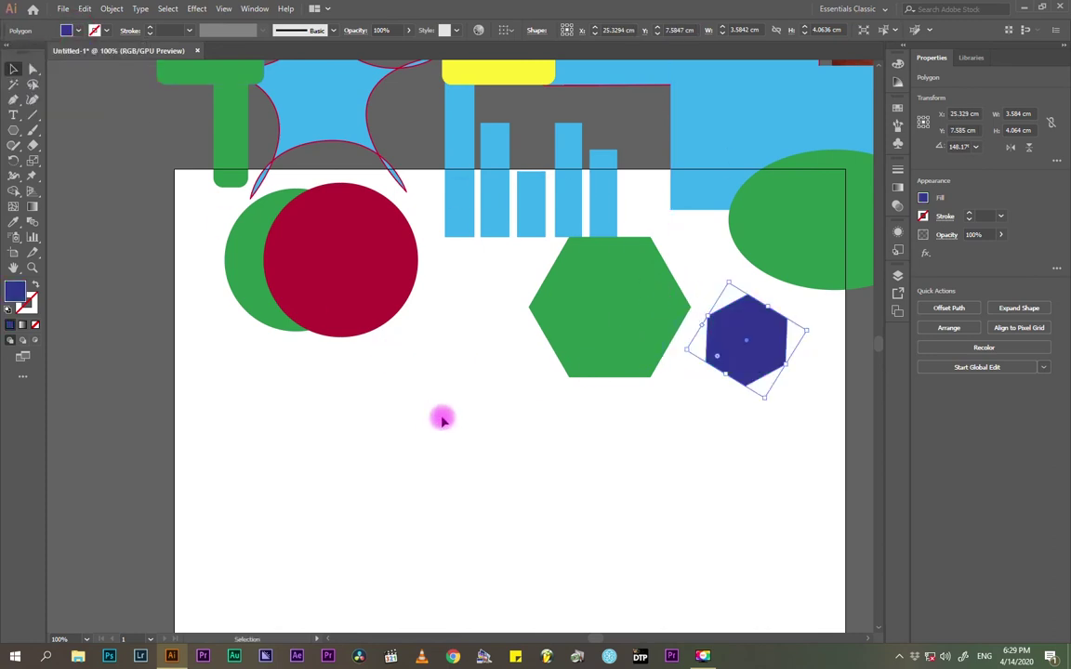
- Select all the shapes together and move them up and left
click(442, 418)
drag(760, 430, 296, 180)
drag(643, 326, 617, 271)
- Draw a five-pointed star below the circles with the Star tool
click(450, 316)
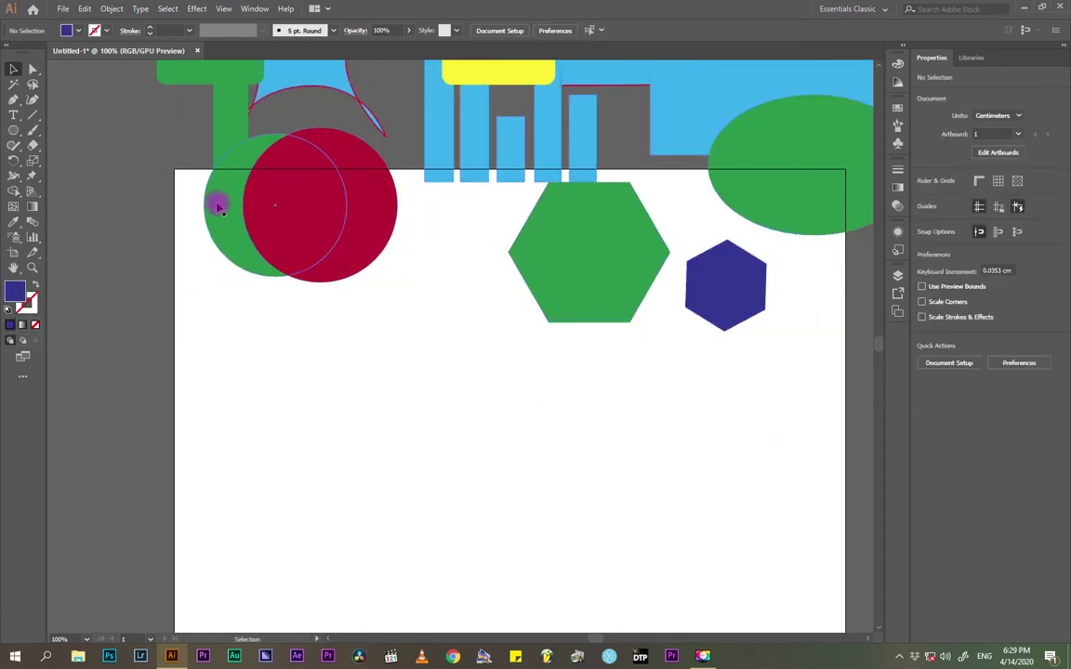
click(13, 131)
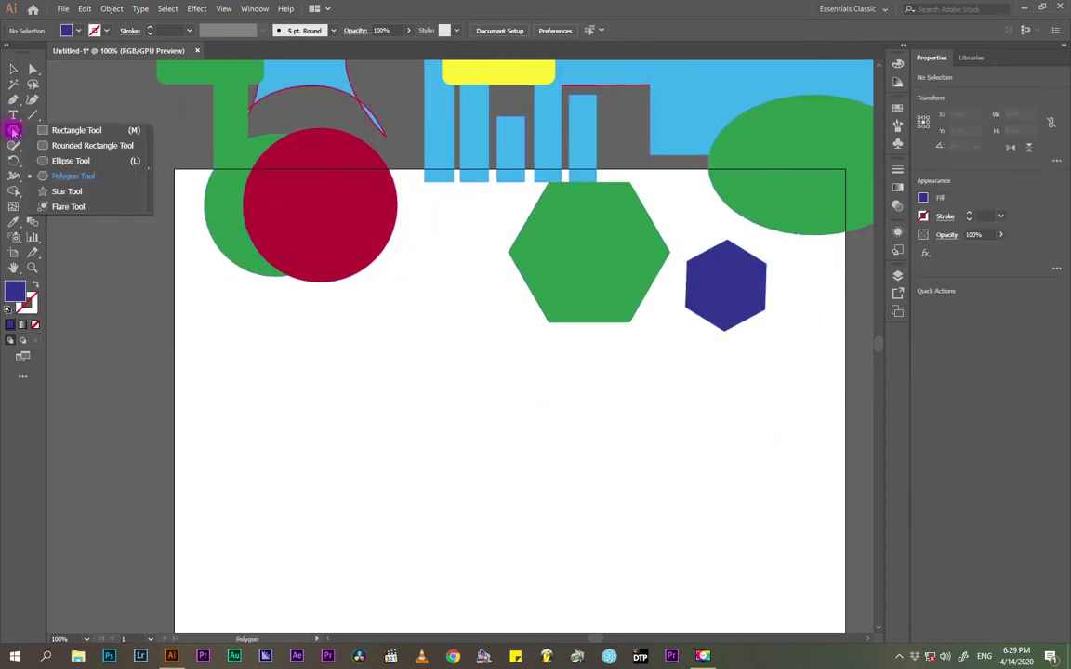
click(70, 192)
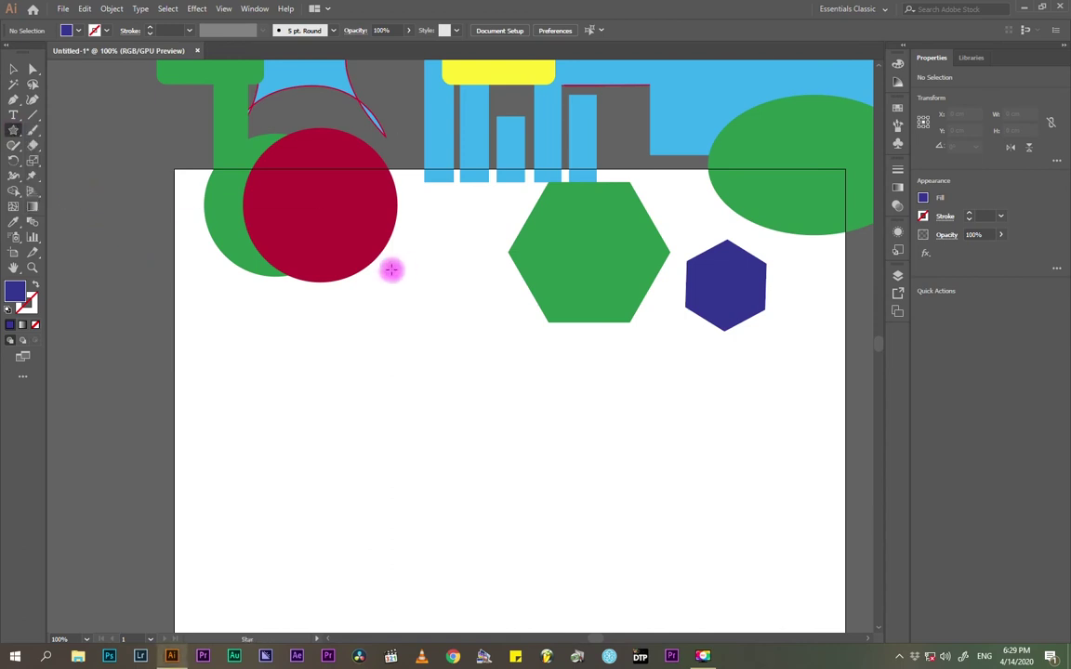
drag(363, 377, 395, 421)
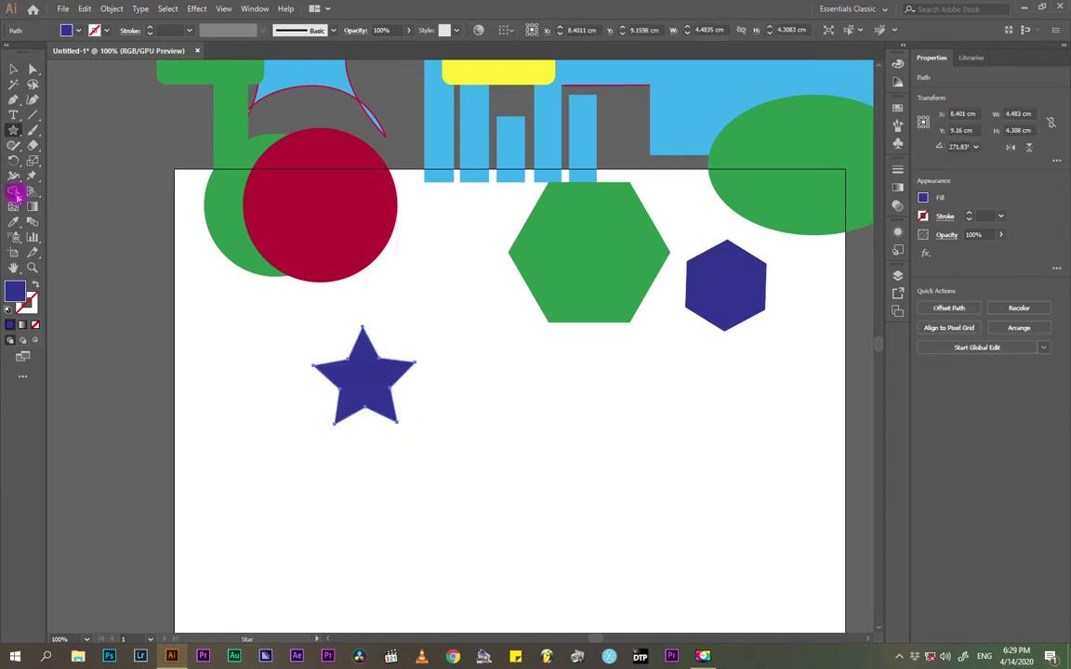
- Fill the star green and move it to the artboard's left edge
click(13, 69)
click(82, 31)
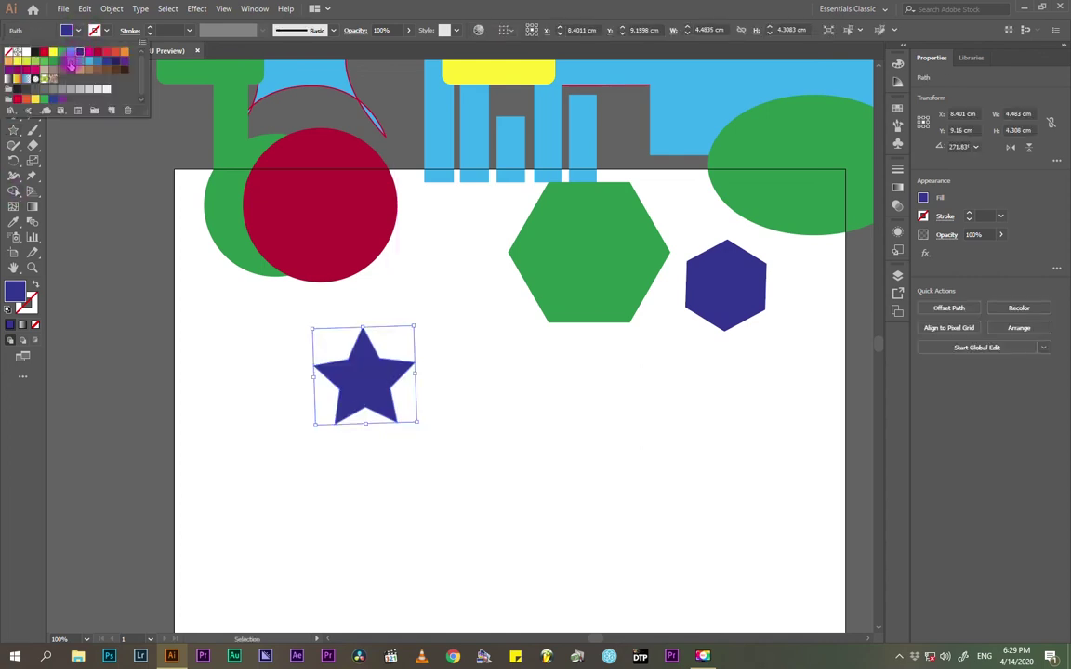
click(53, 61)
click(427, 437)
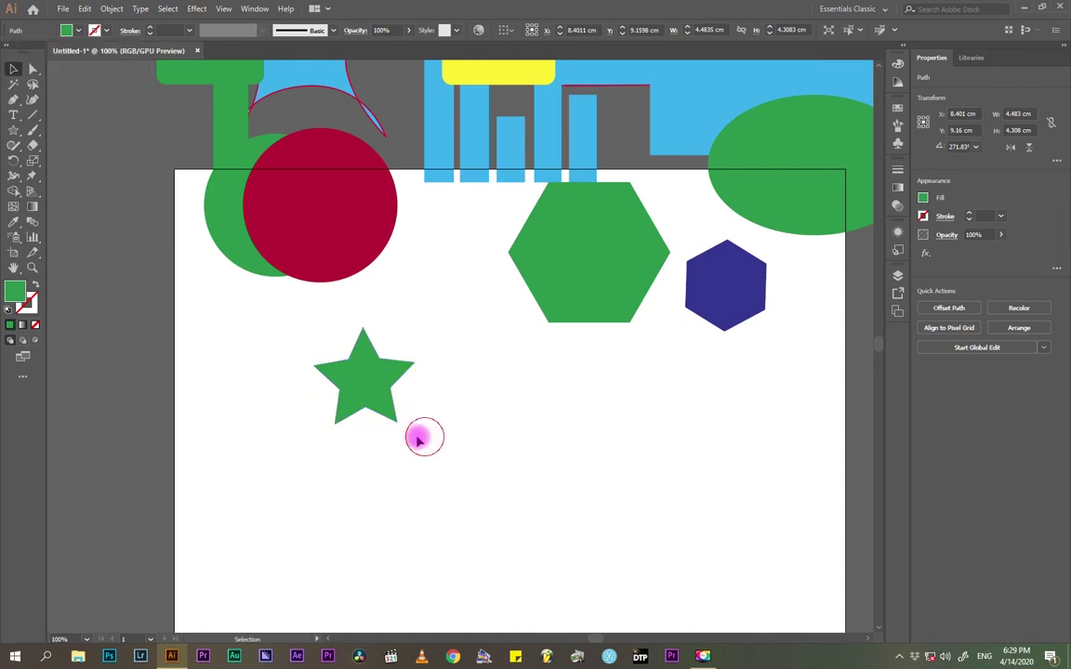
drag(373, 382, 417, 381)
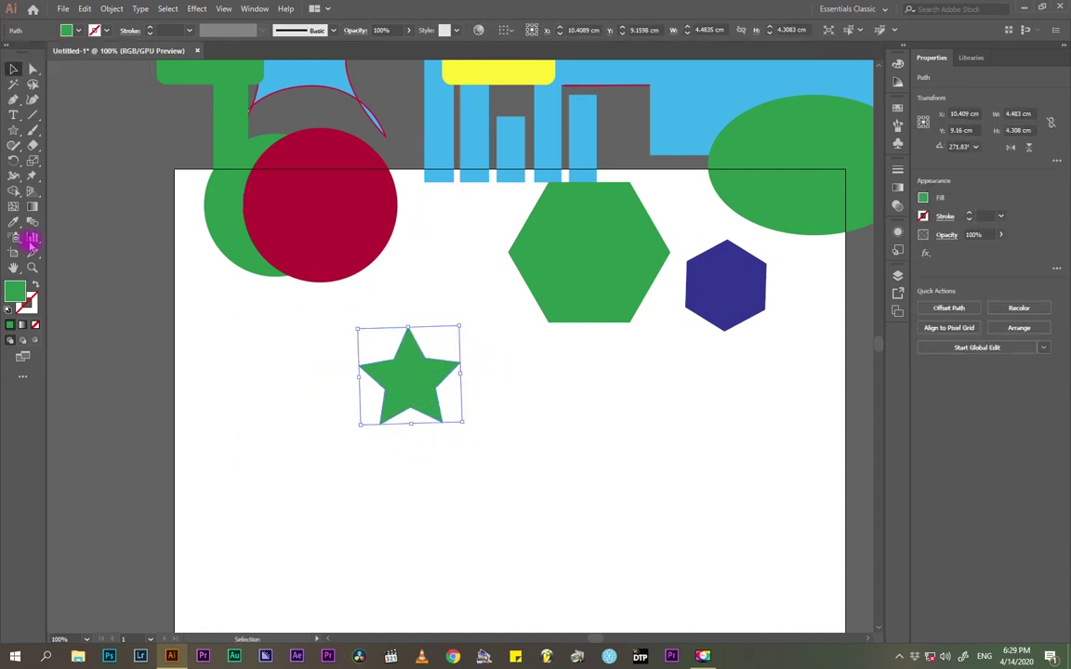
drag(412, 382, 182, 313)
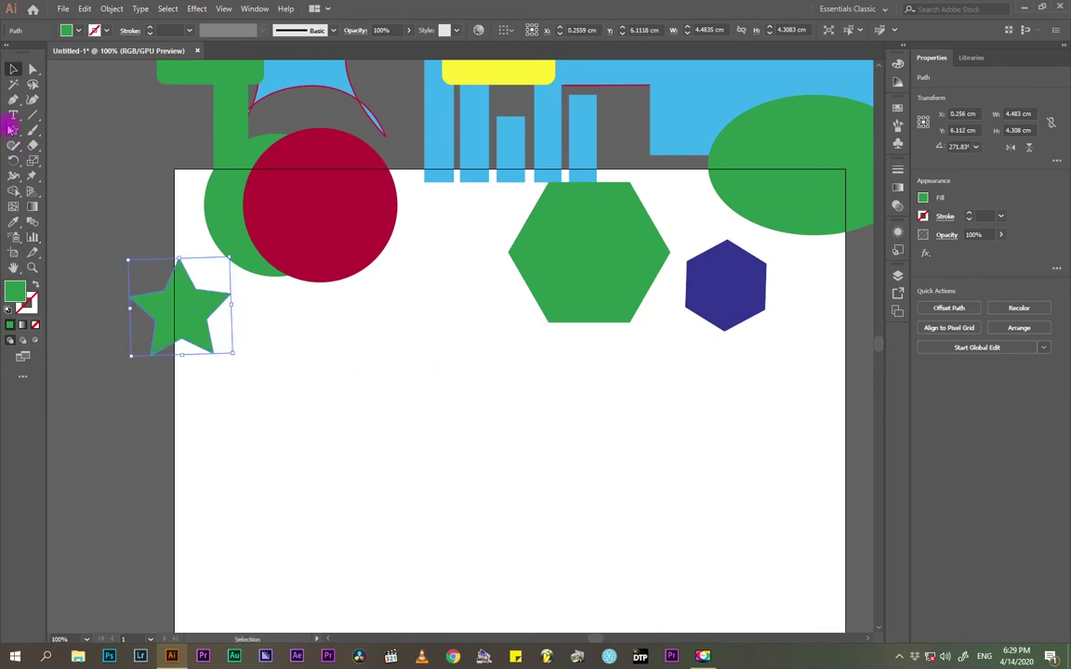
- Select the Paintbrush tool from the toolbar
click(13, 130)
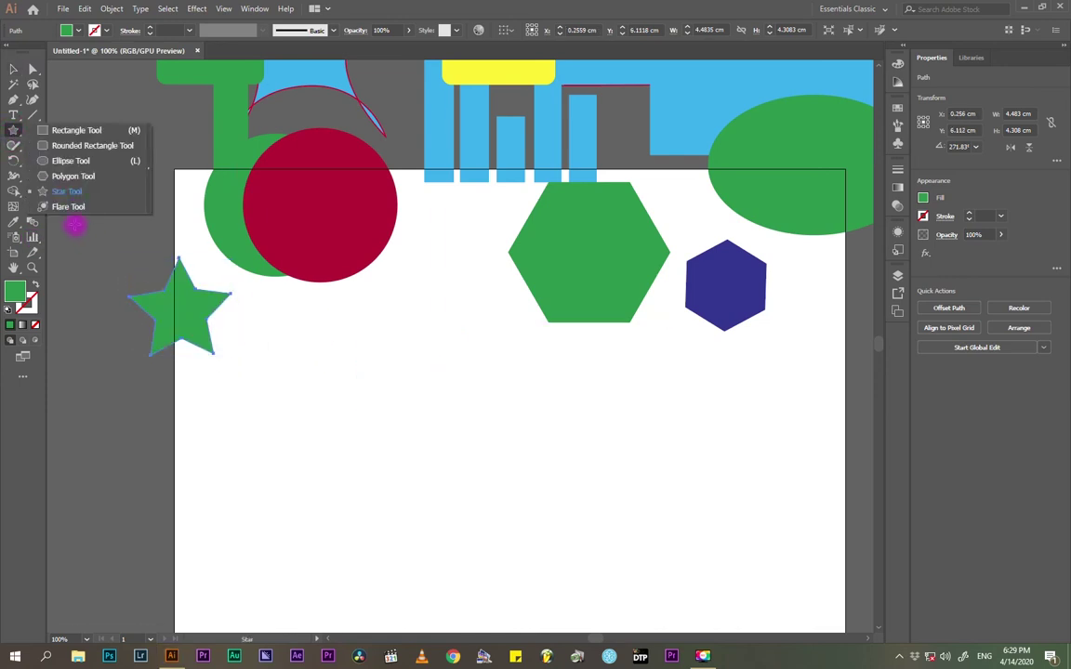
click(13, 130)
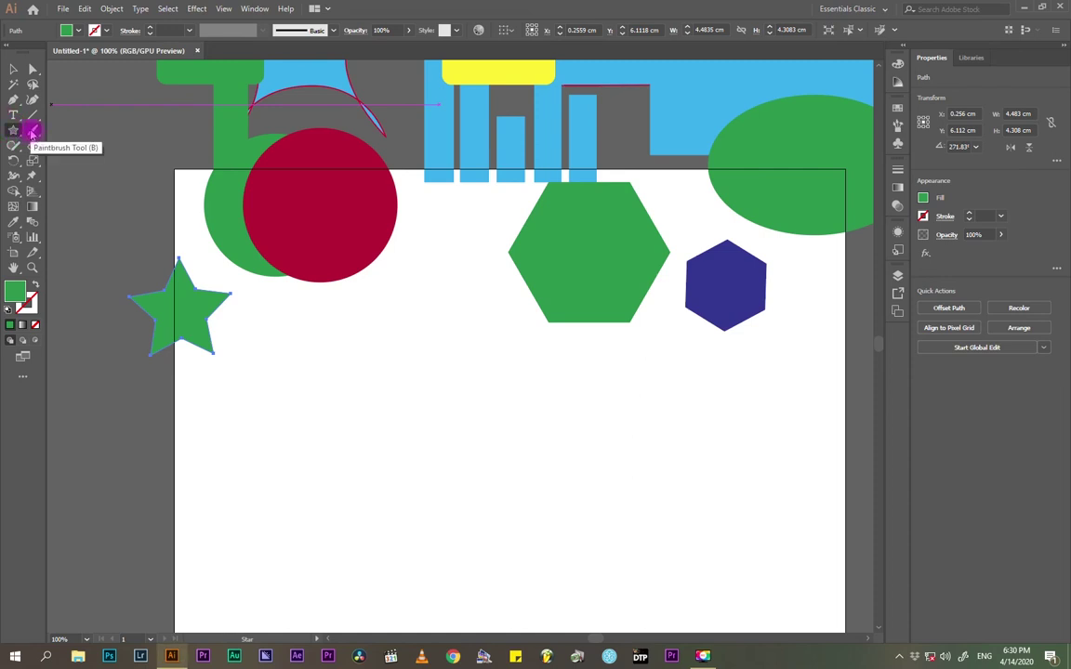
click(33, 131)
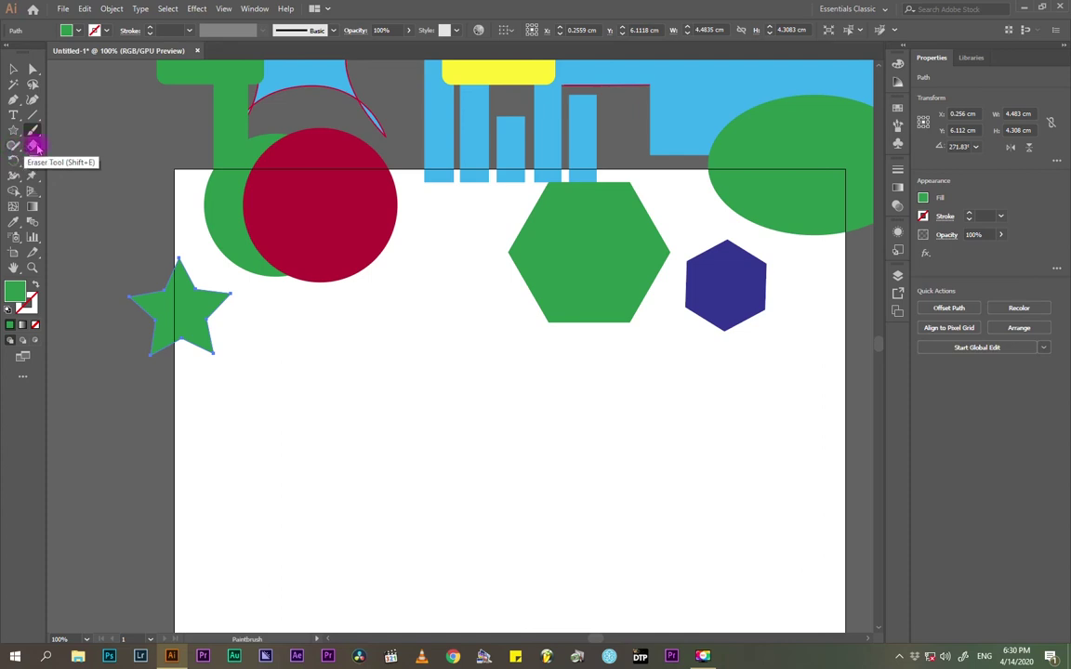
- Move the green hexagon onto the artboard and erase a notch and loops through it
click(33, 145)
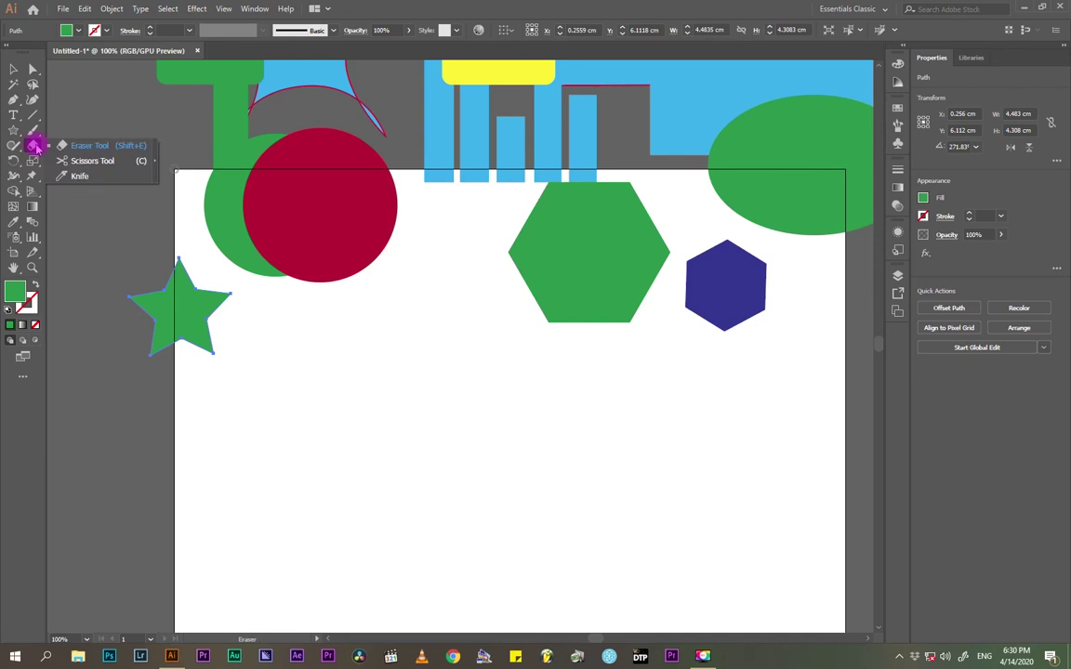
click(64, 147)
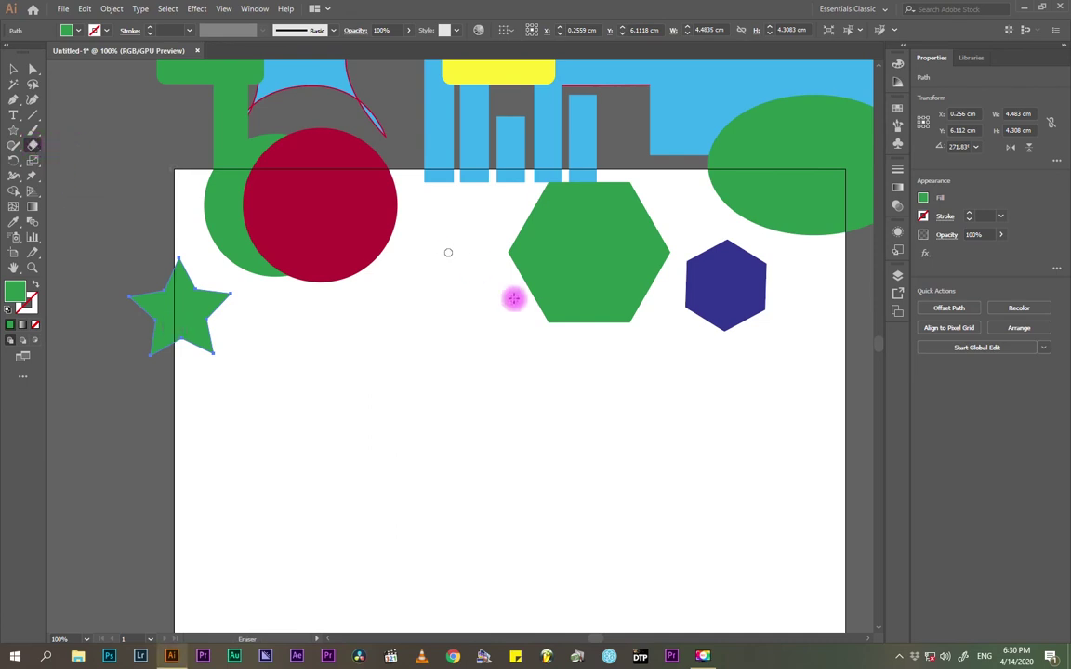
click(13, 69)
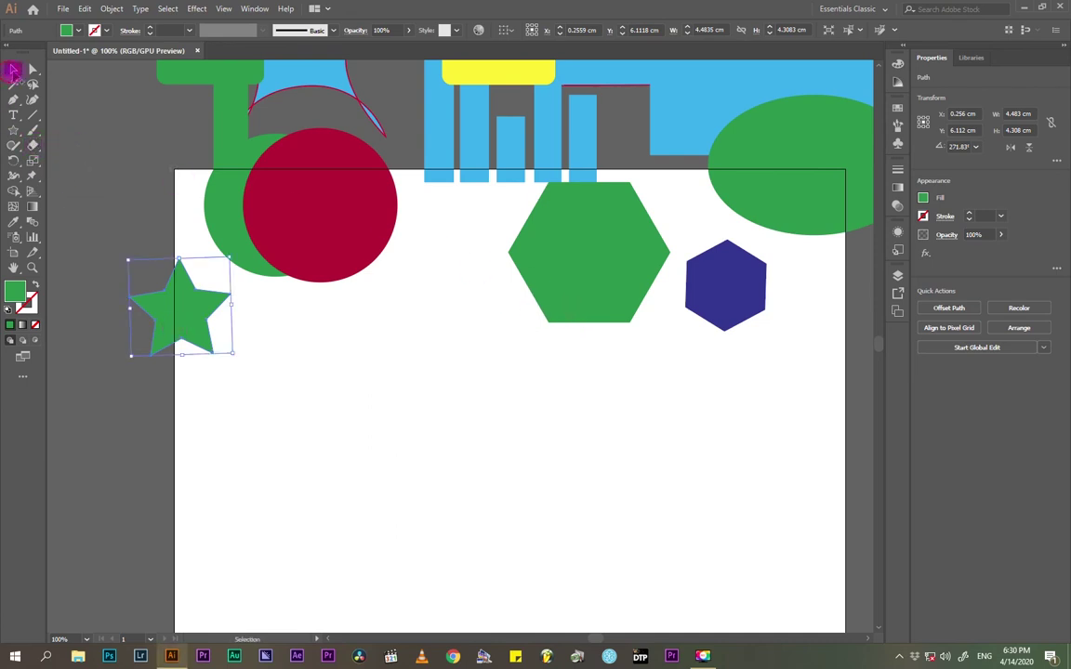
drag(593, 258, 512, 321)
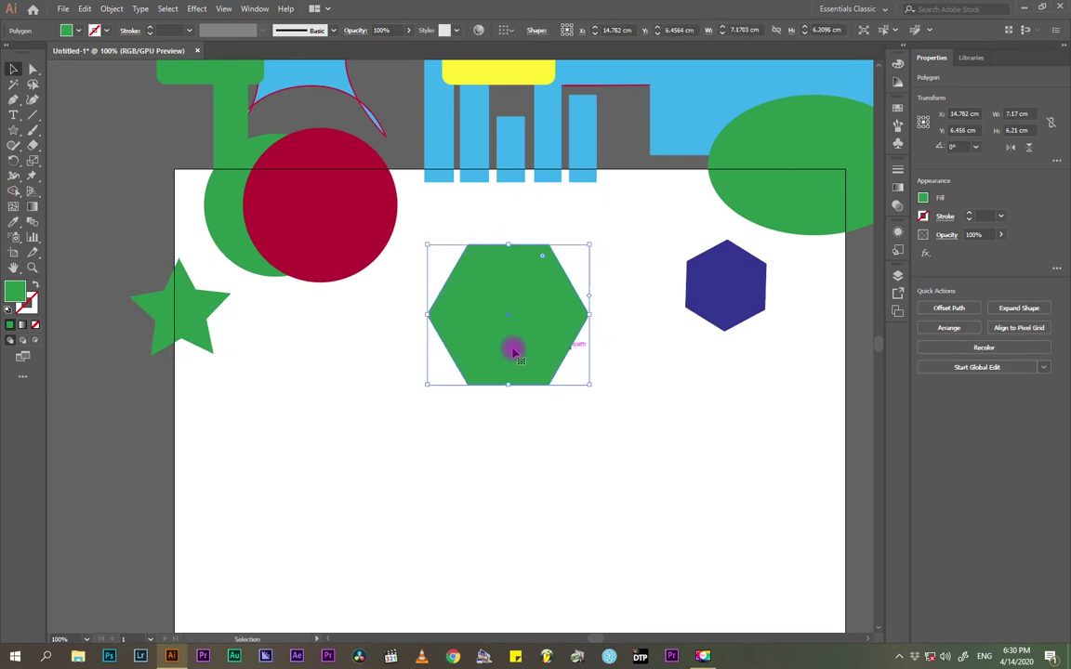
click(32, 145)
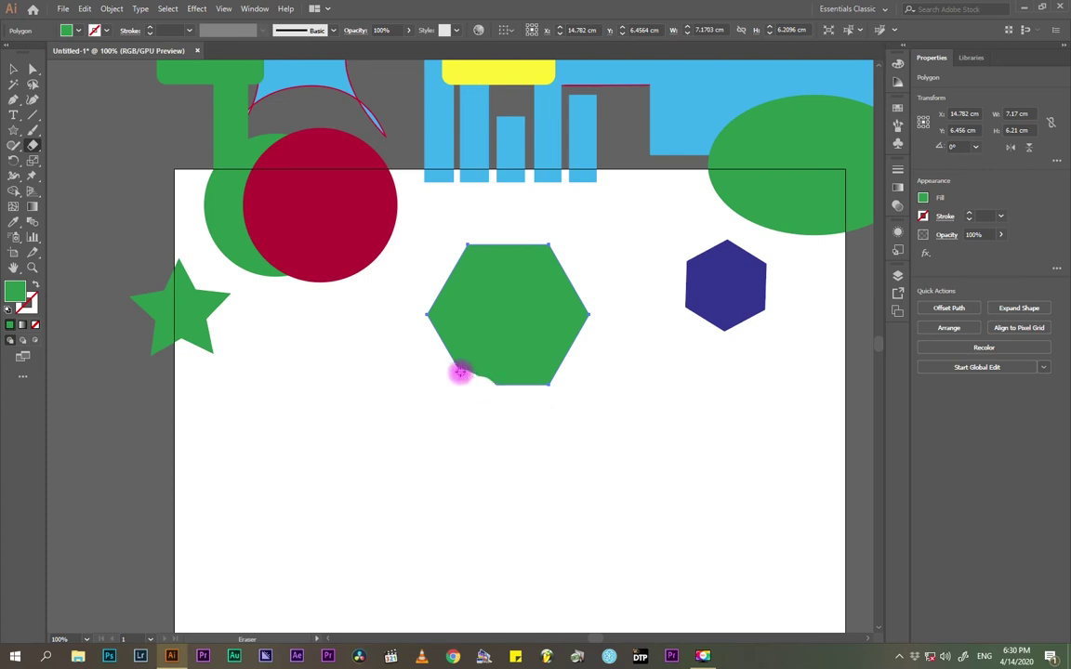
drag(459, 371, 489, 385)
mouse_move(486, 292)
mouse_down()
mouse_move(478, 298)
mouse_move(503, 342)
mouse_move(492, 334)
mouse_move(394, 378)
mouse_up()
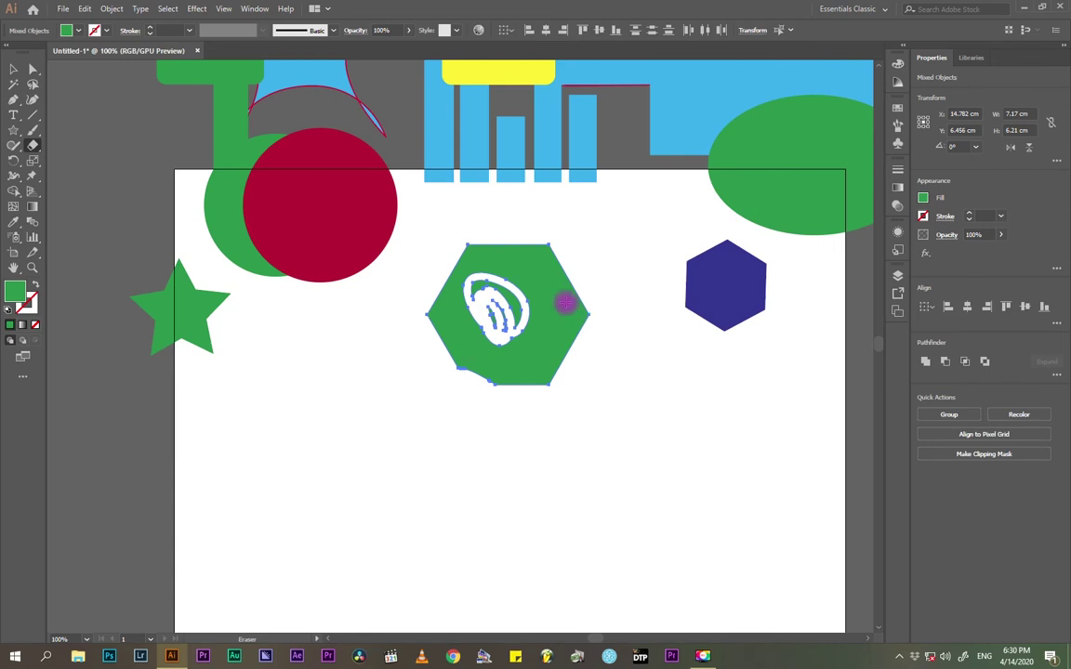
mouse_move(566, 304)
mouse_down()
mouse_move(513, 332)
mouse_move(539, 337)
mouse_move(525, 344)
mouse_move(543, 355)
mouse_move(517, 390)
mouse_move(529, 429)
mouse_move(539, 415)
mouse_move(551, 428)
mouse_move(535, 333)
mouse_move(558, 393)
mouse_move(567, 267)
mouse_up()
- Delete the hexagon's leftover right fragments, keeping the left piece
click(13, 69)
click(392, 432)
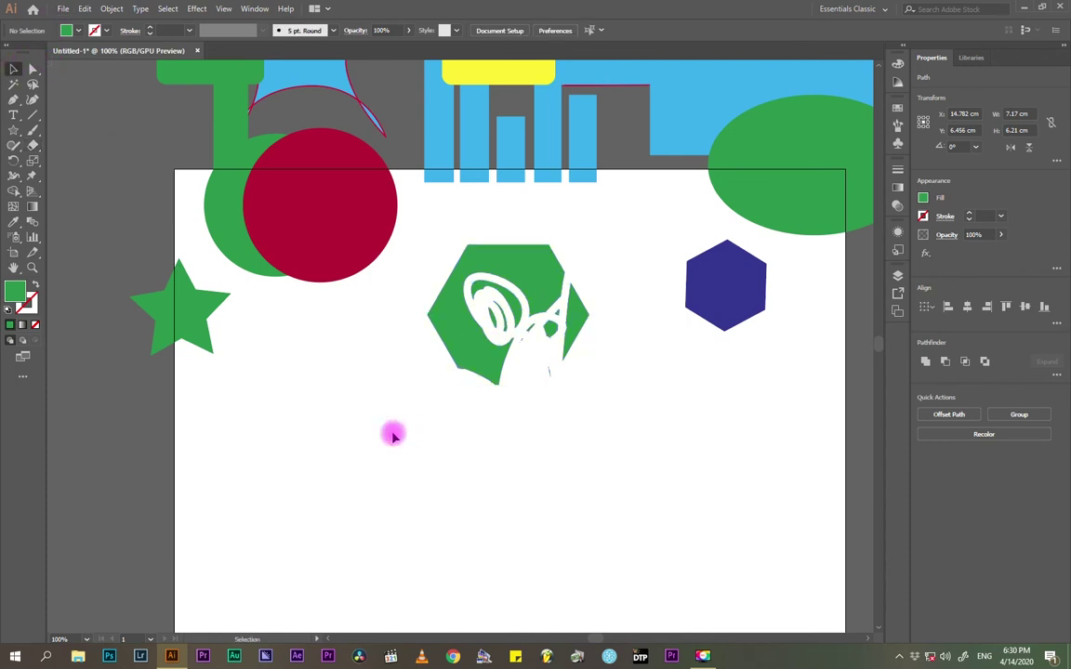
drag(565, 270, 431, 376)
drag(599, 239, 480, 415)
key(Delete)
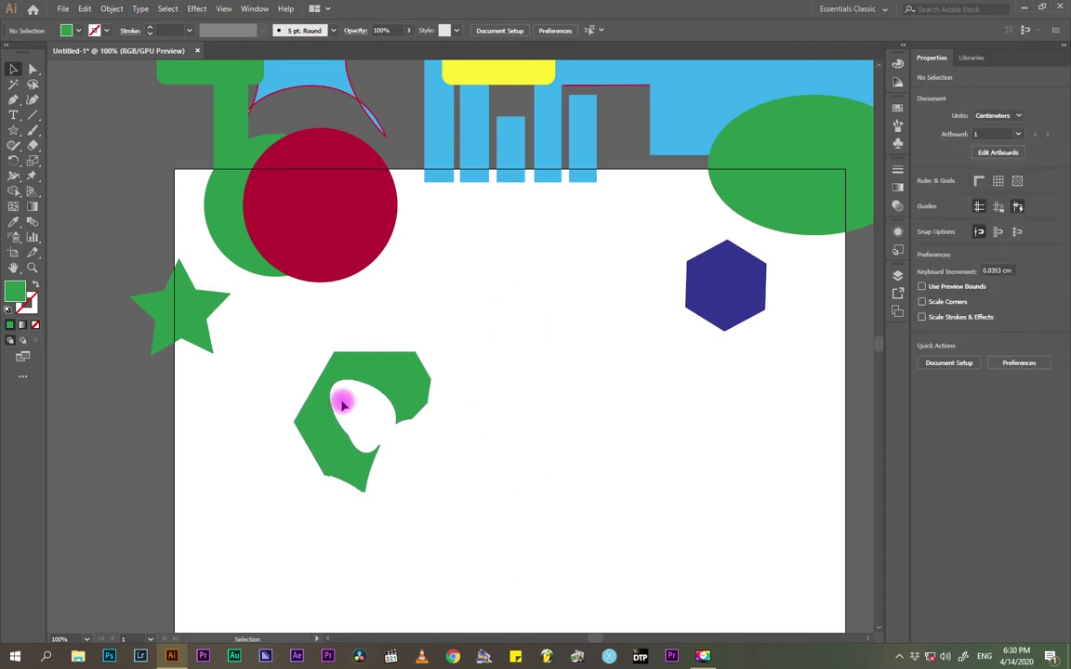
- Move the remaining green piece up beside the blue hexagon
drag(364, 370, 514, 229)
click(616, 325)
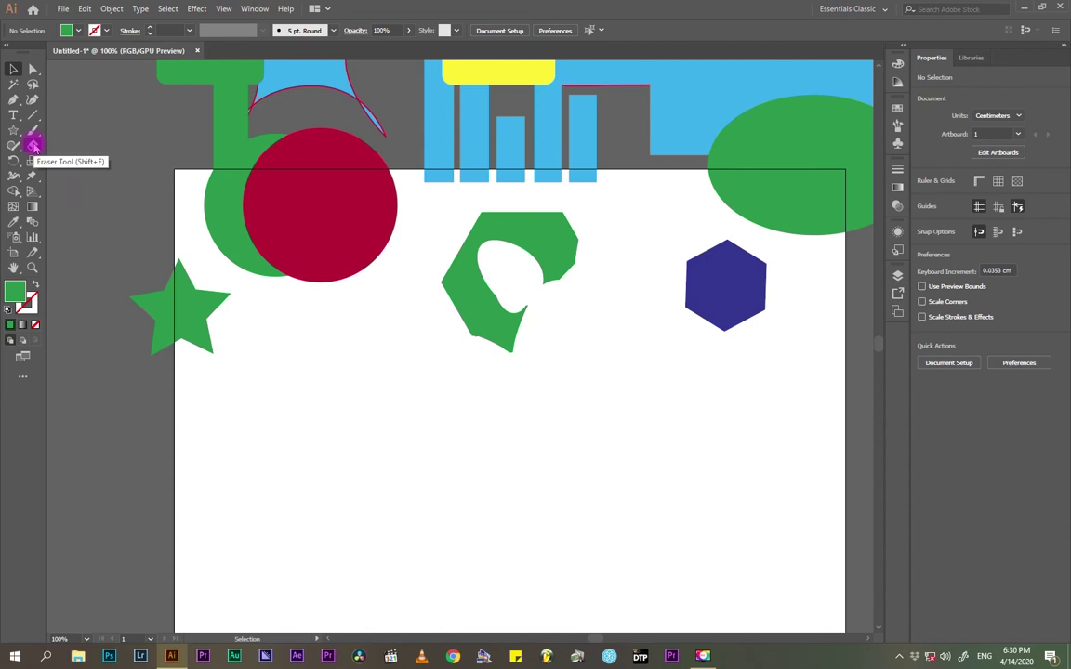
drag(475, 292, 604, 248)
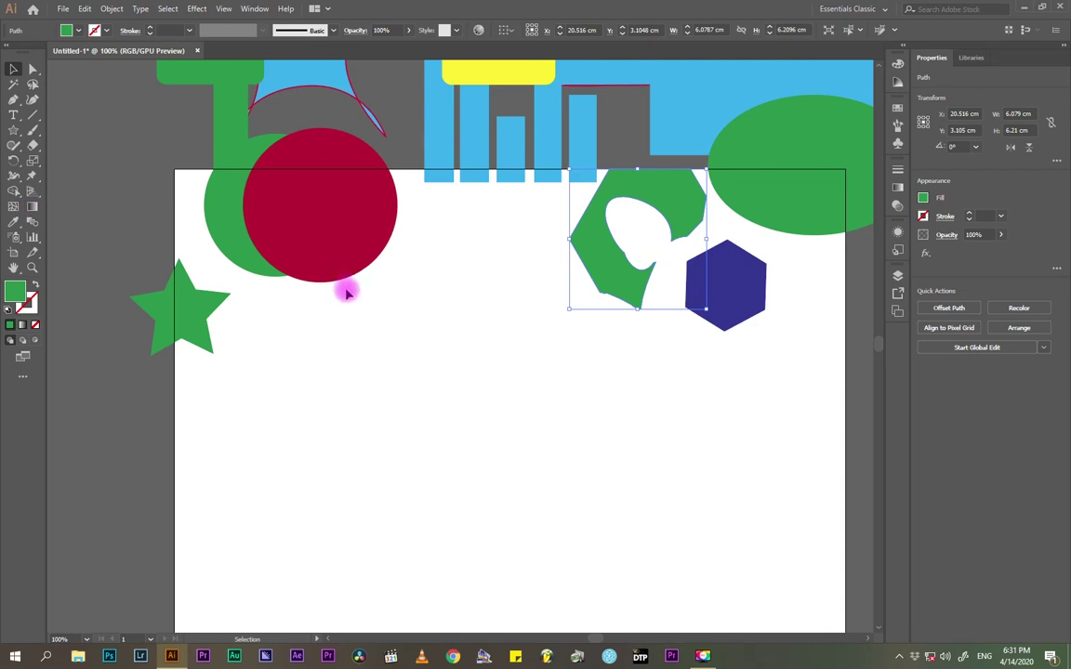
- Pull the red circle down onto the middle of the artboard
drag(358, 263, 455, 426)
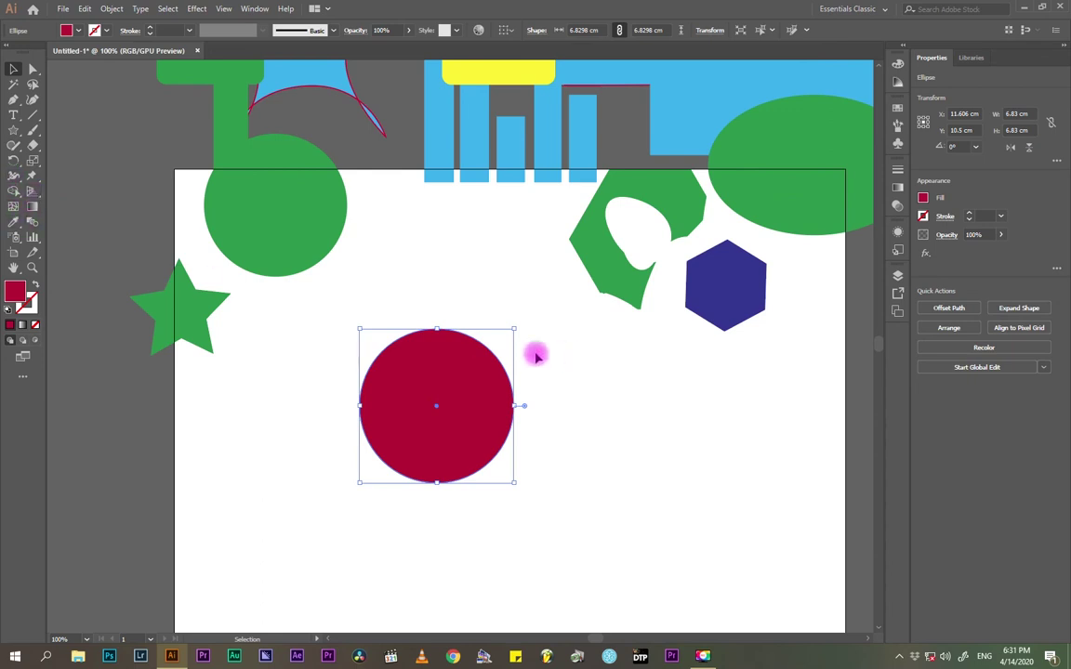
drag(394, 410, 373, 395)
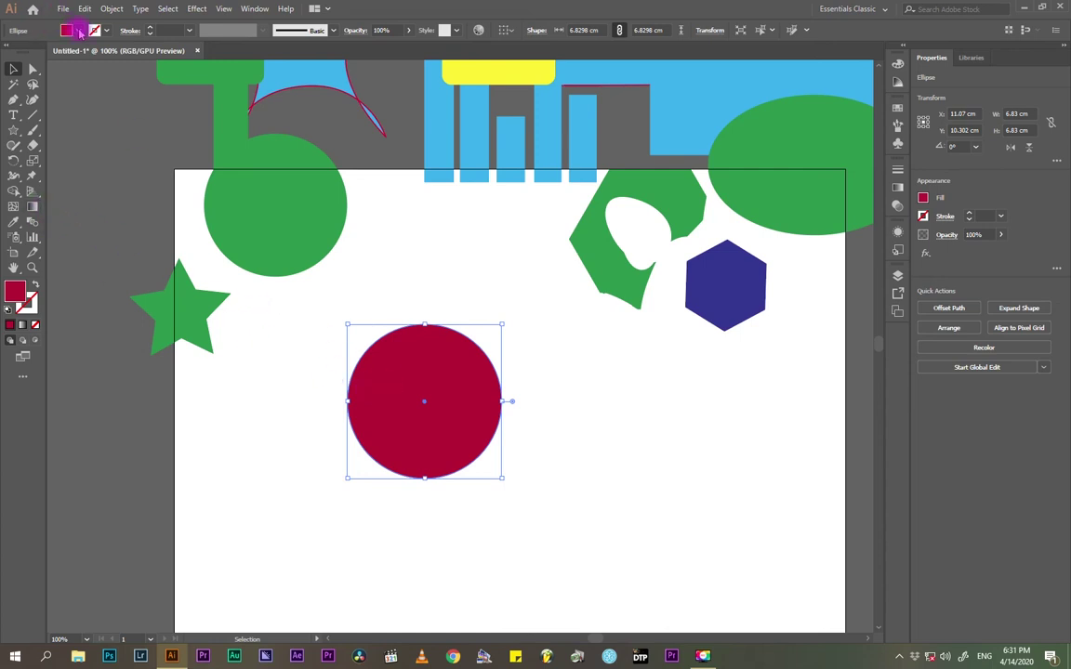
click(80, 31)
- Cycle the circle's fill through magenta, yellow, blue and brown, settling on light blue
click(35, 71)
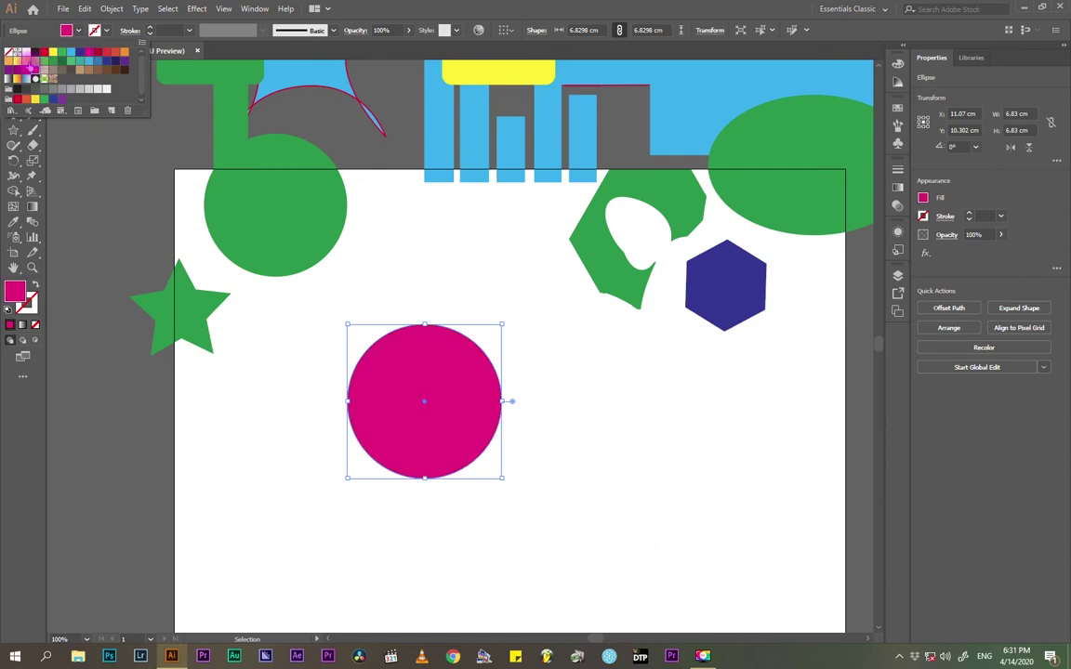
click(22, 54)
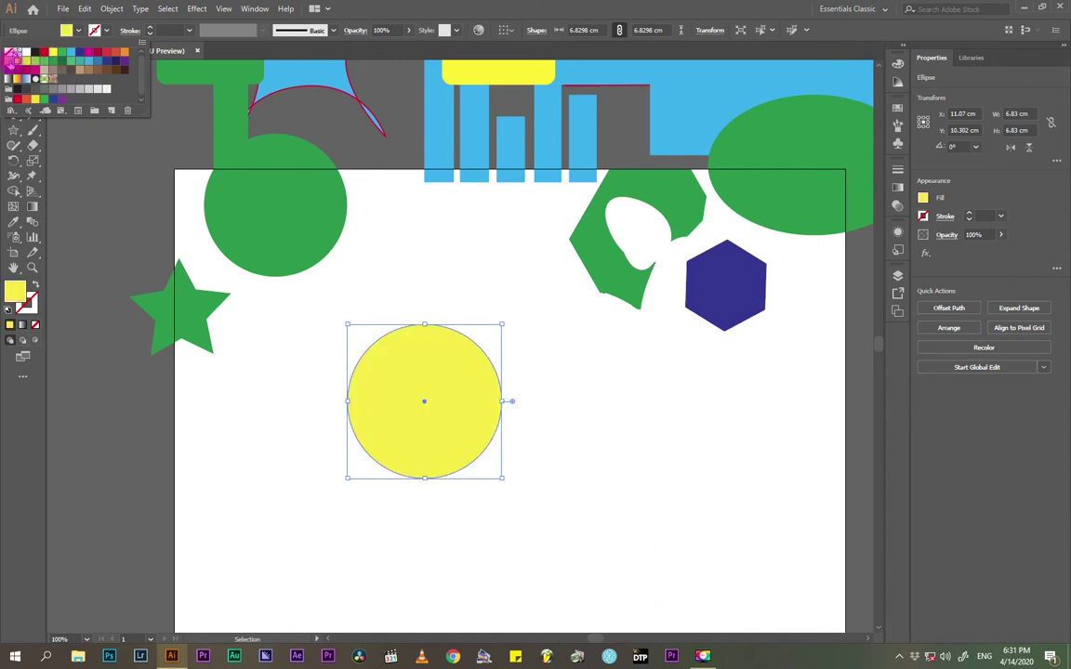
click(17, 62)
click(22, 53)
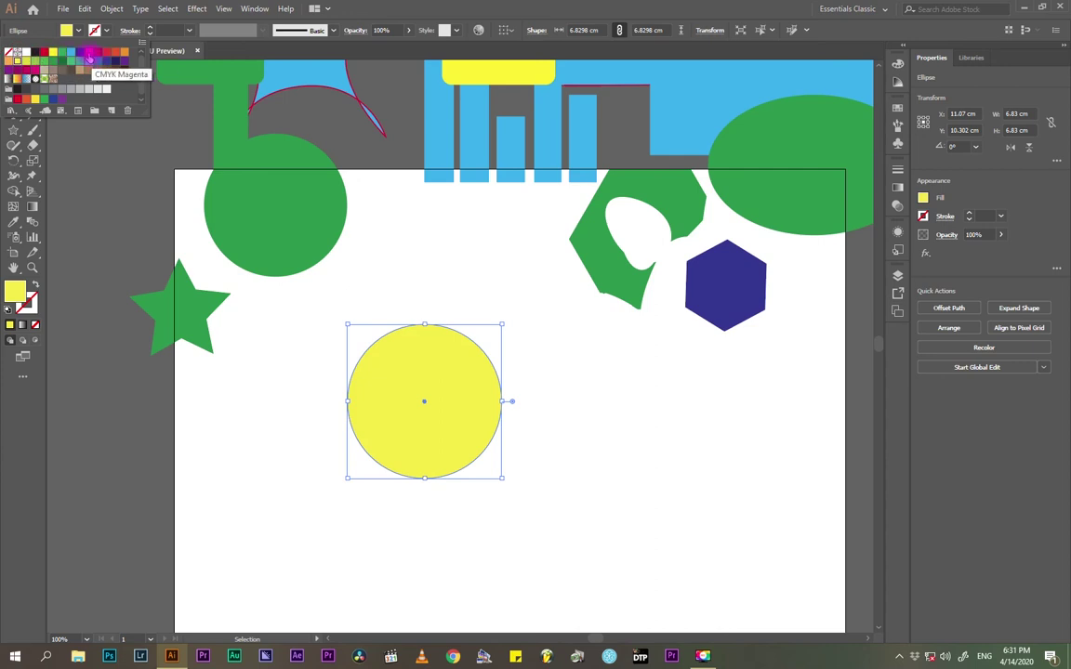
click(89, 57)
click(81, 55)
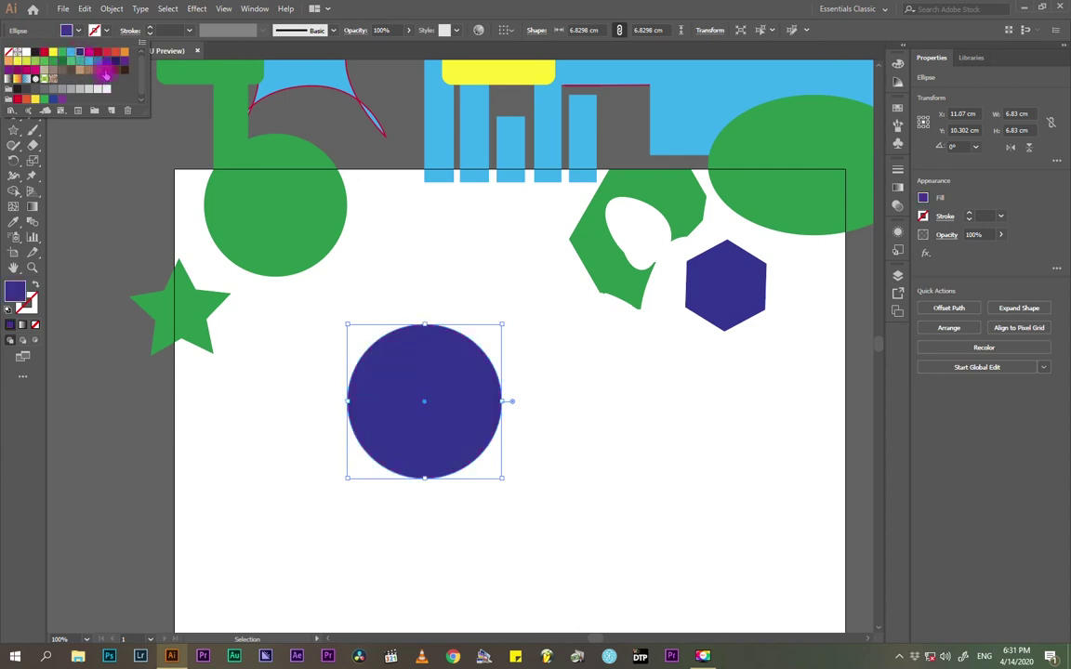
click(97, 71)
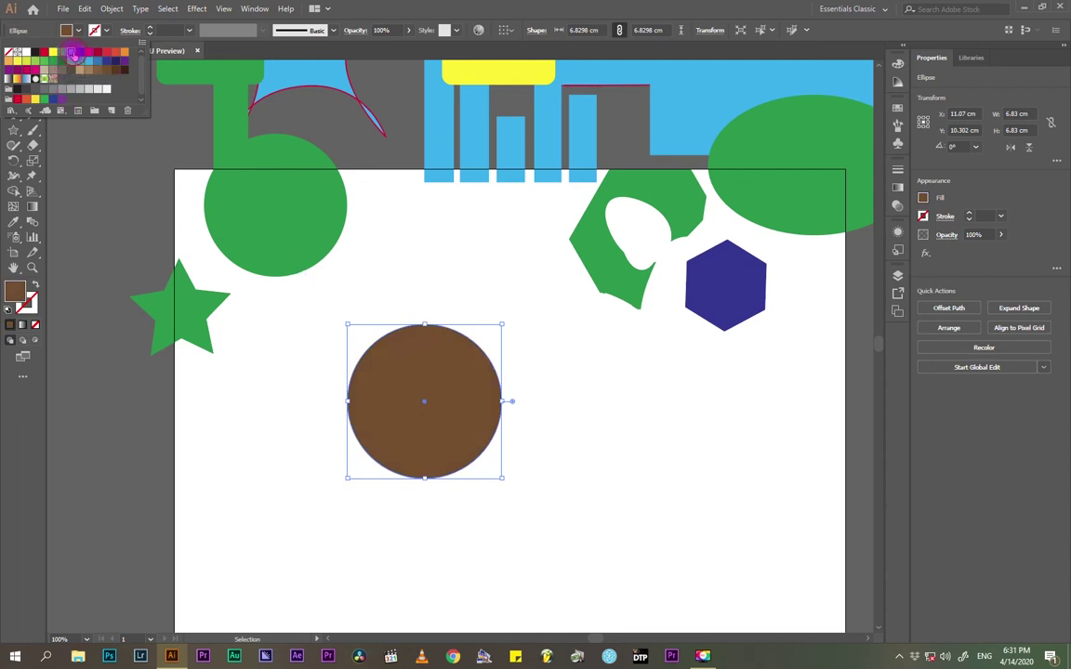
click(73, 55)
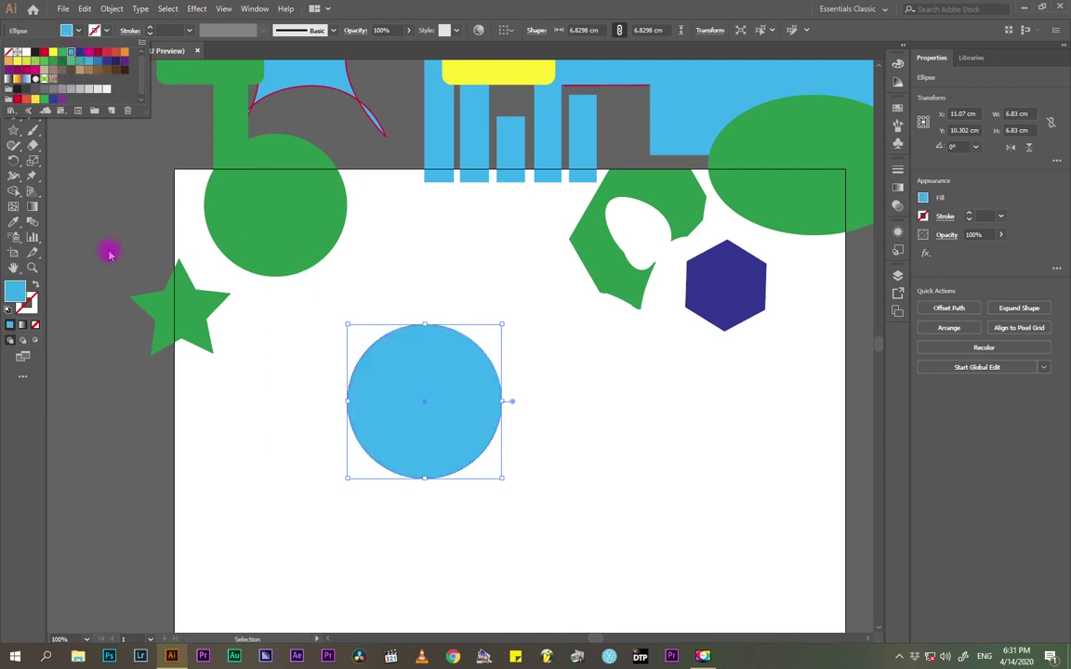
- Apply a white-to-black linear gradient to the circle using the Gradient tool and panel
click(34, 209)
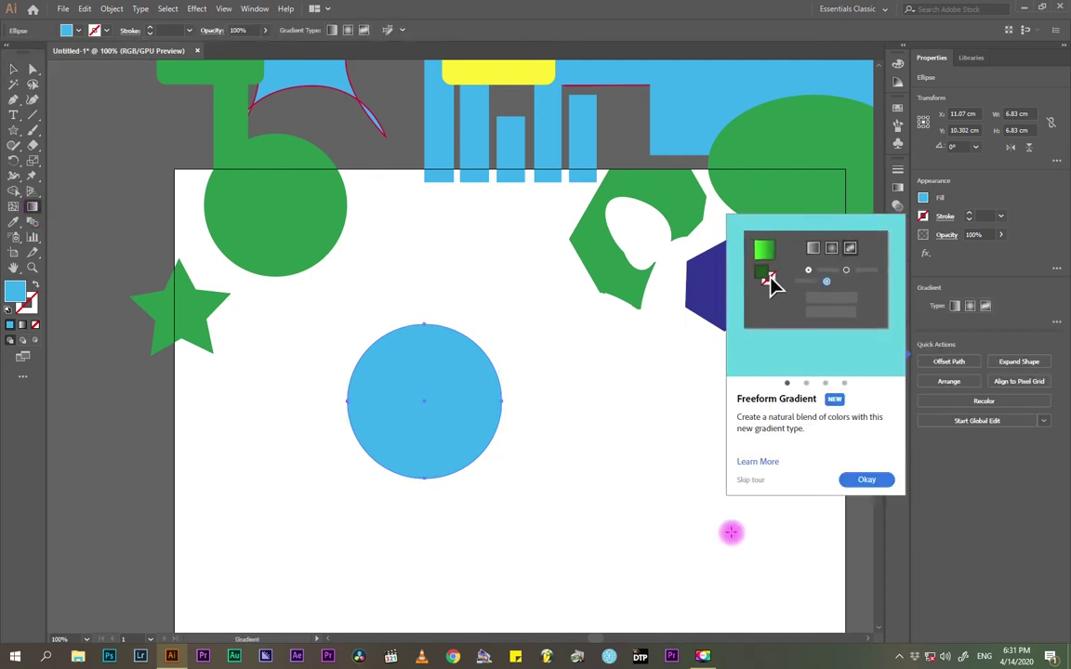
click(750, 481)
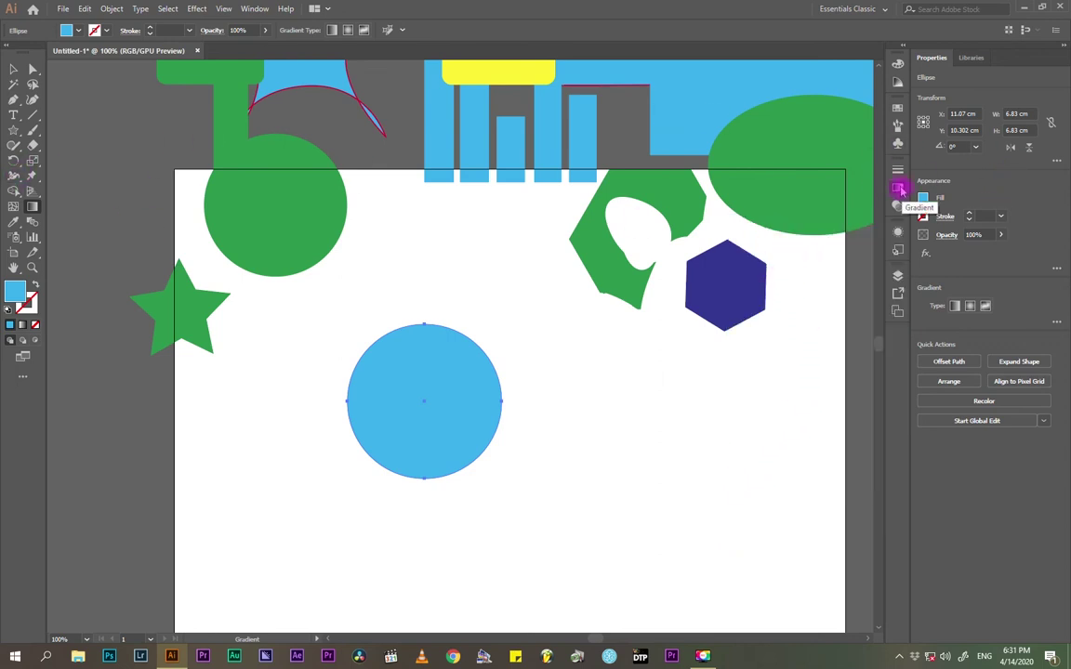
click(253, 9)
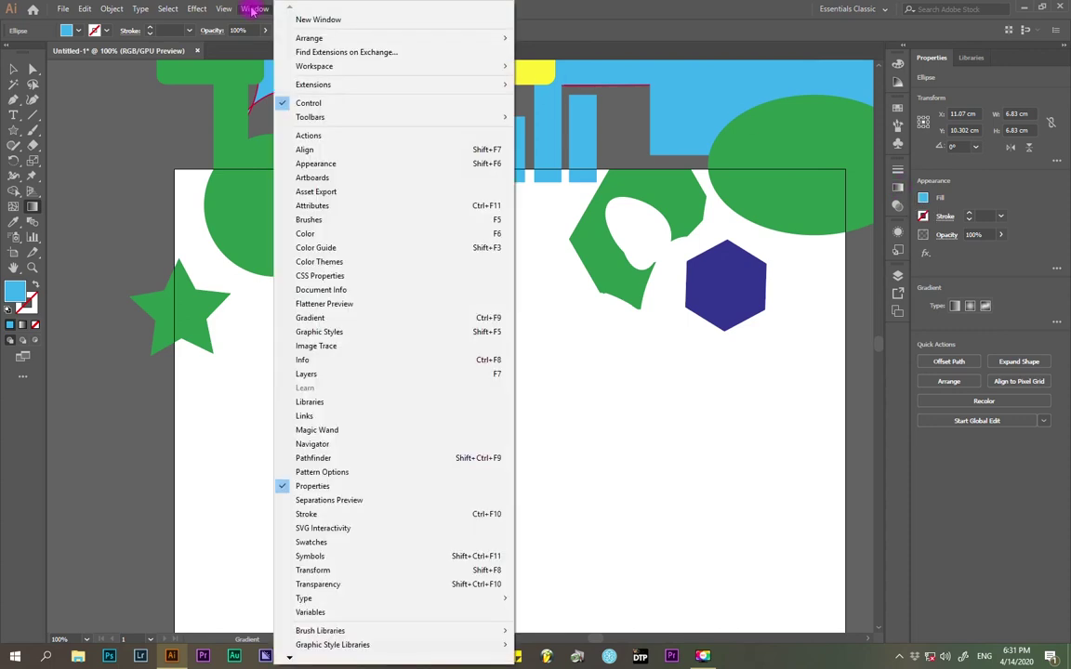
click(313, 318)
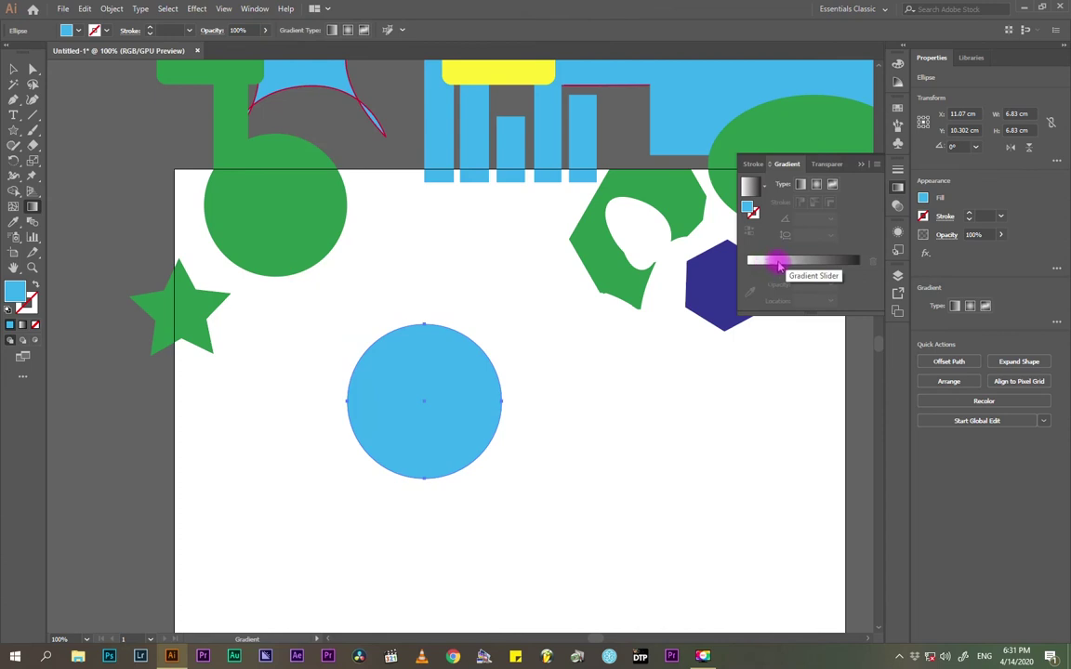
click(778, 266)
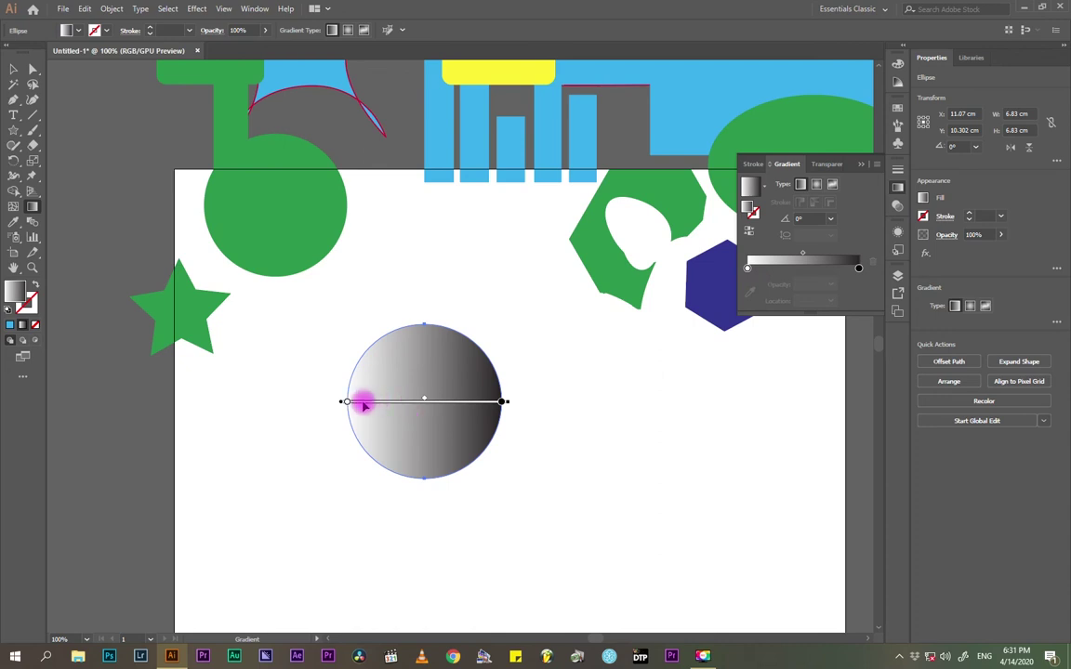
click(853, 272)
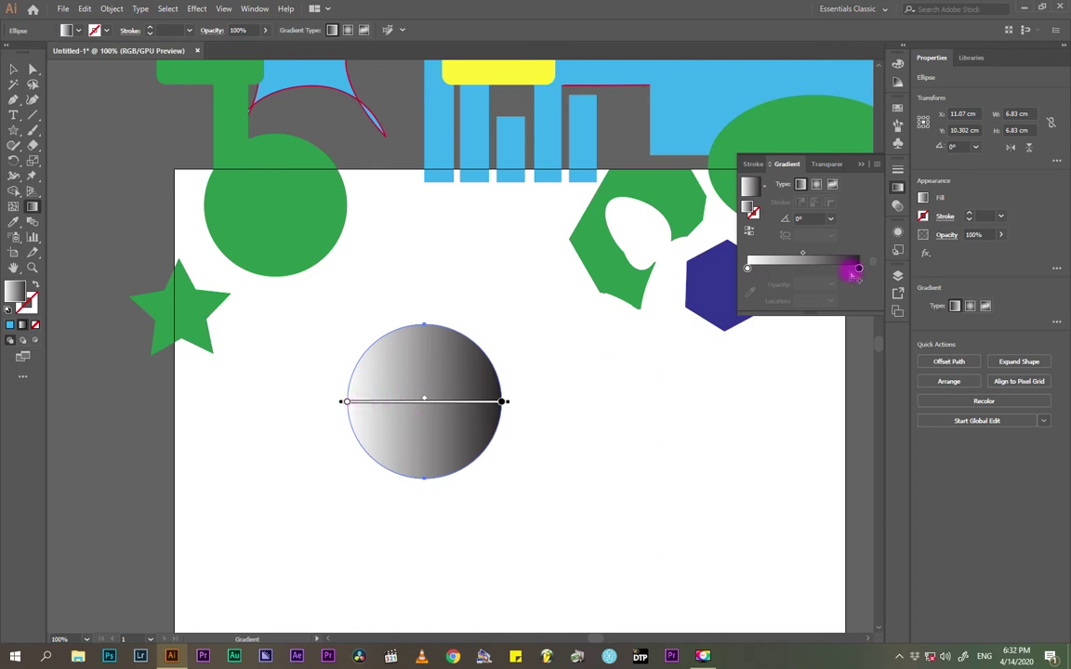
- Set the gradient's left stop to yellow and its right stop to red
double_click(749, 271)
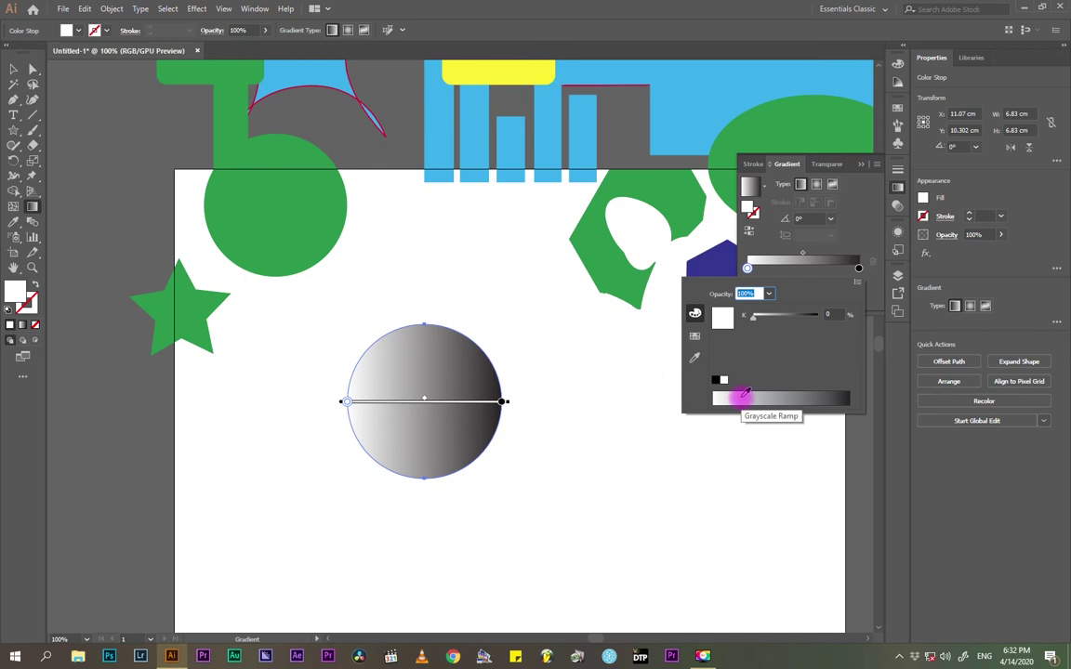
click(743, 394)
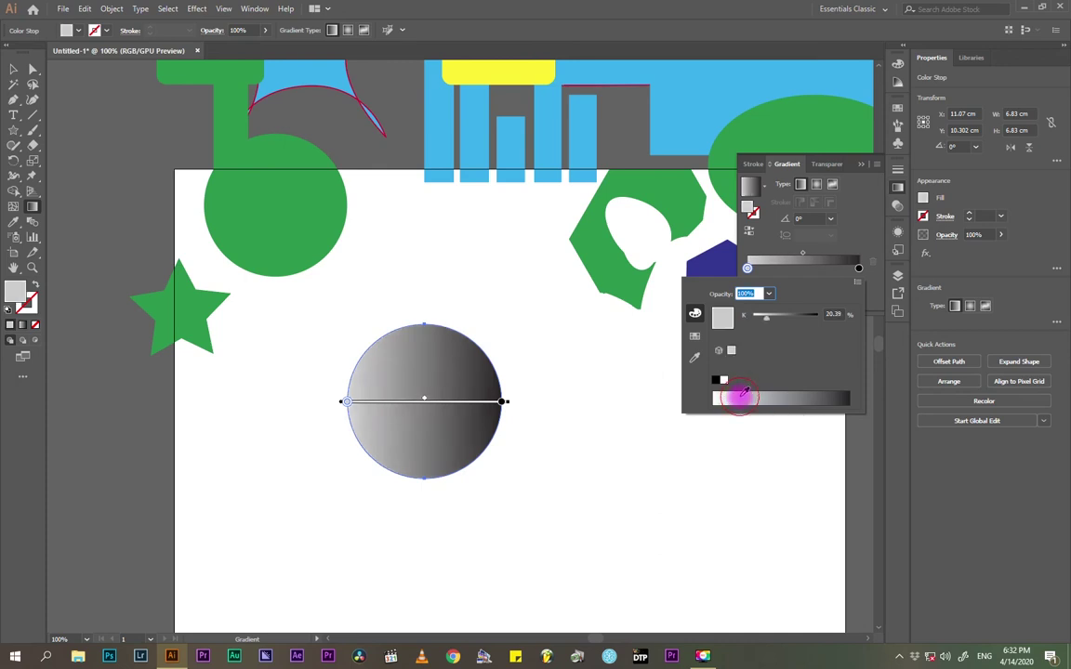
click(724, 318)
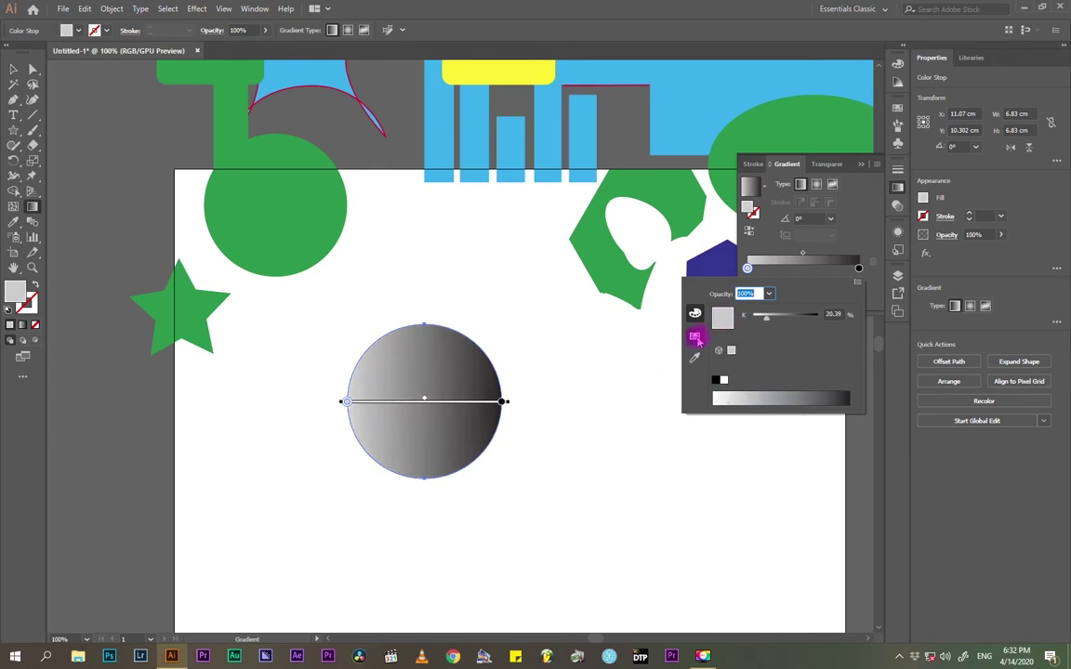
click(694, 337)
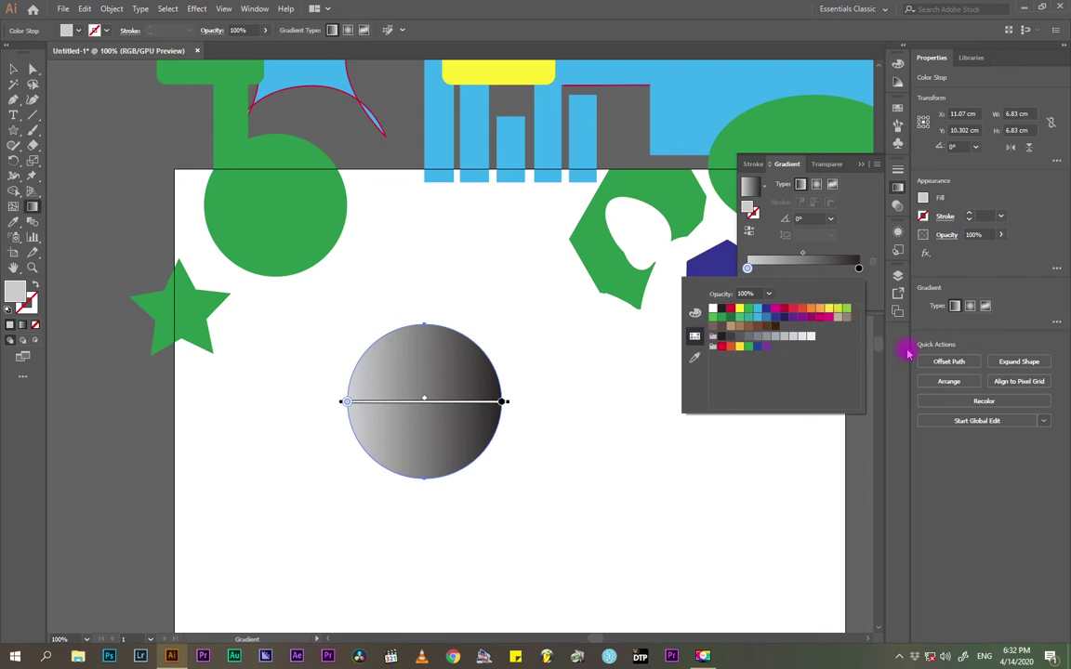
click(832, 314)
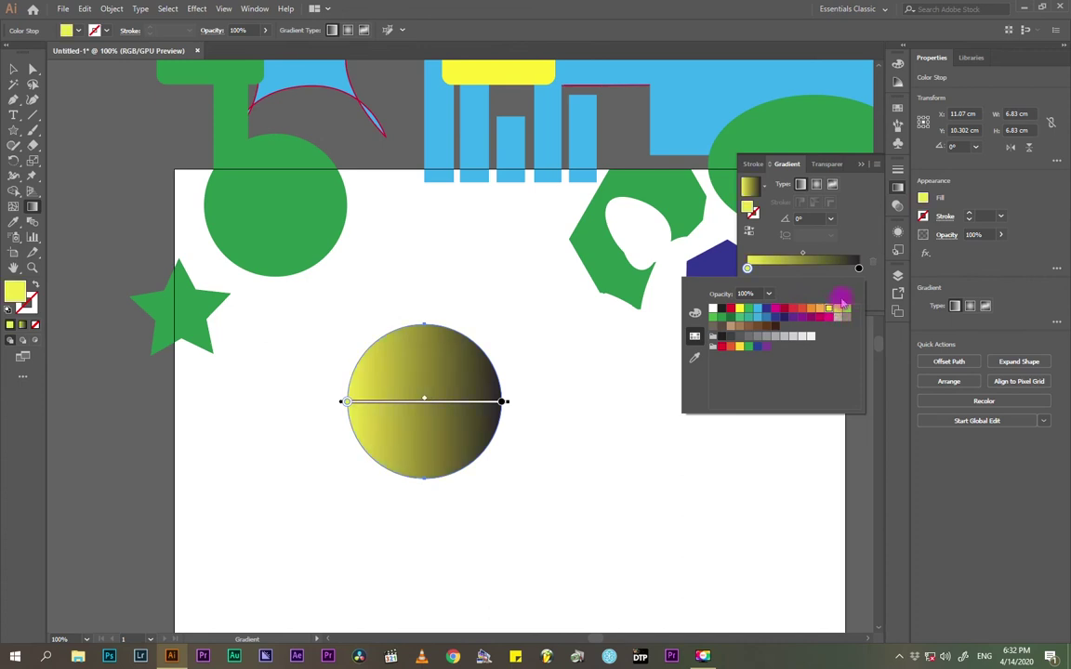
click(859, 269)
double_click(859, 269)
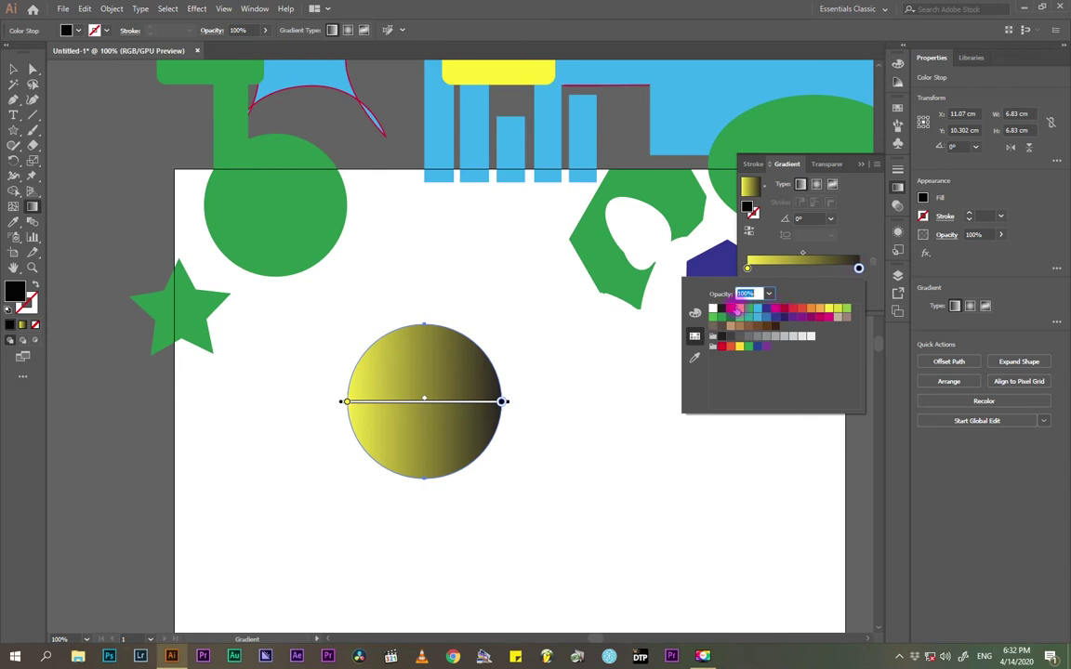
click(732, 308)
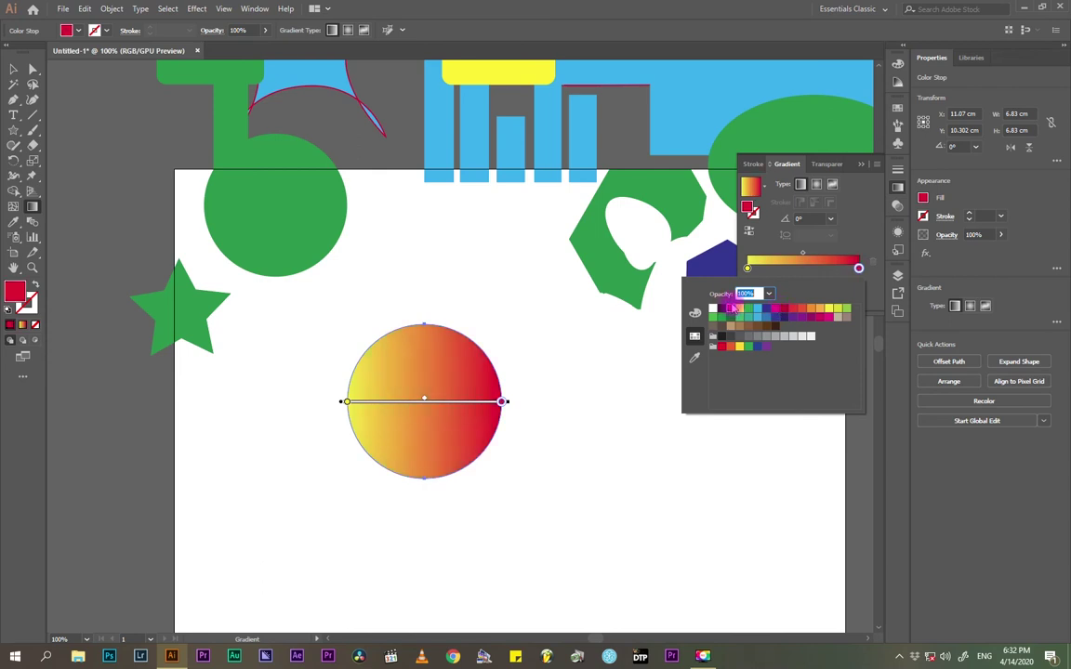
click(13, 69)
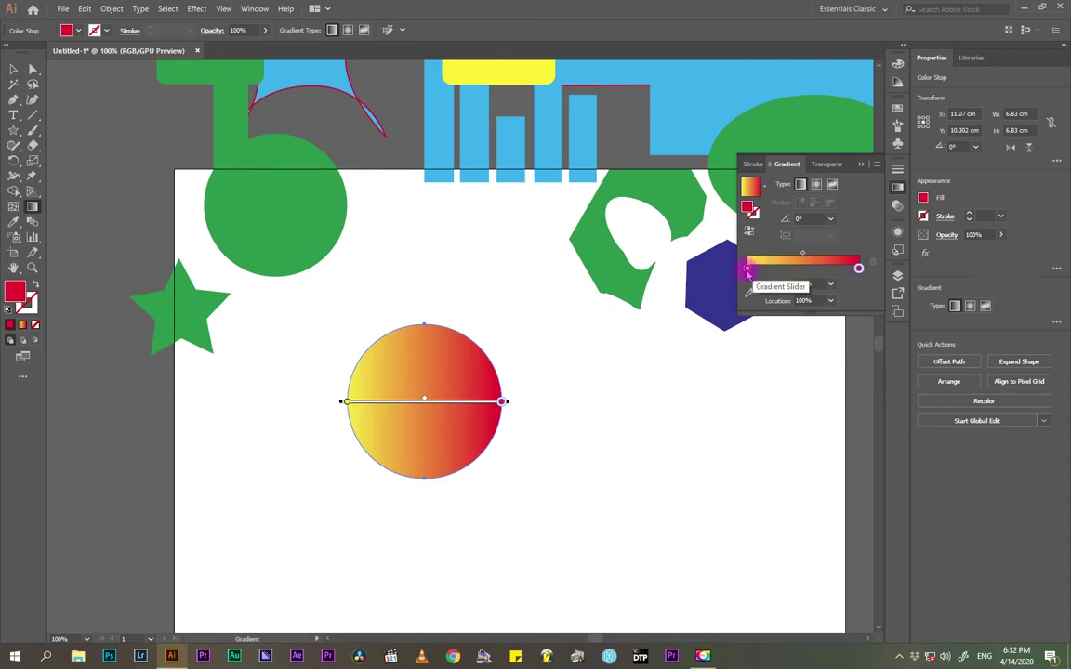
- Try green, cyan, magenta and other start colours before settling back on yellow
double_click(747, 269)
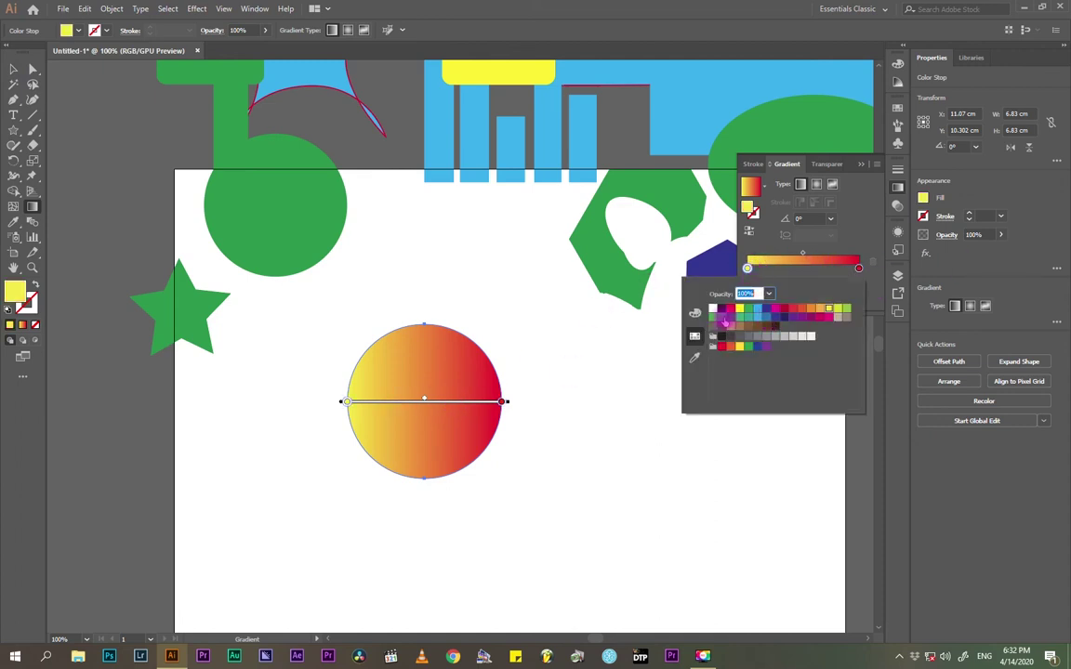
click(731, 319)
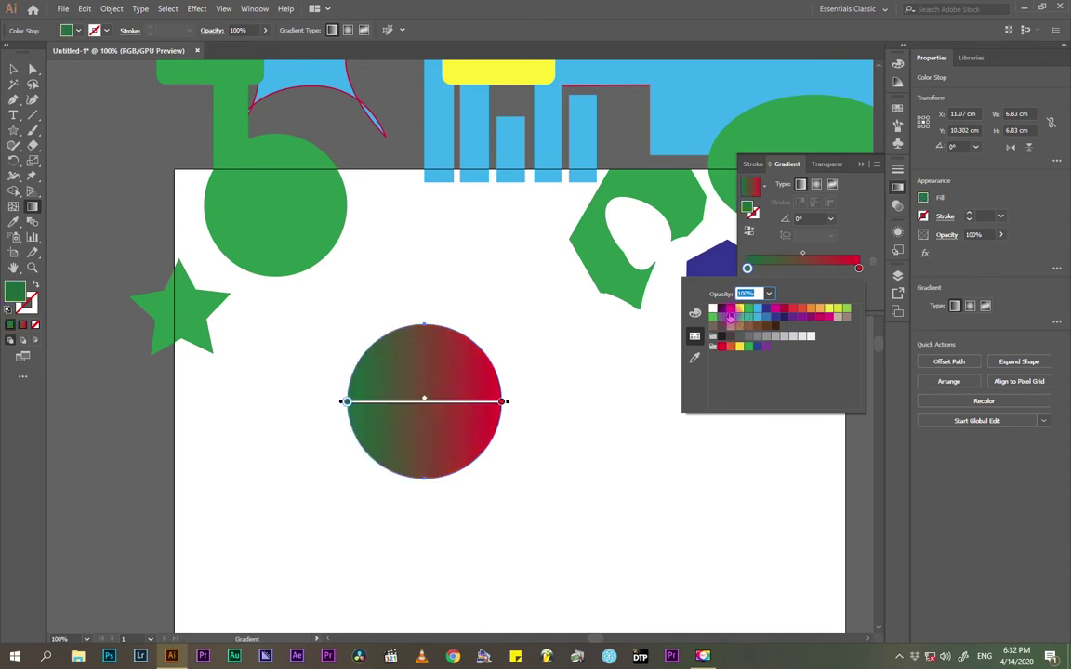
click(757, 309)
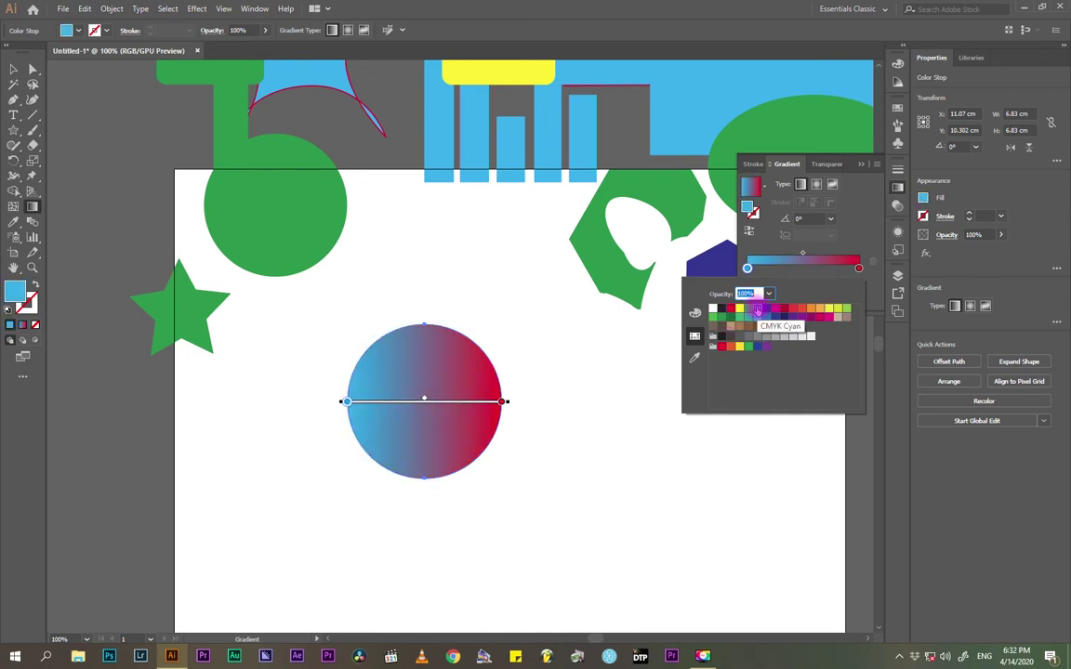
click(775, 309)
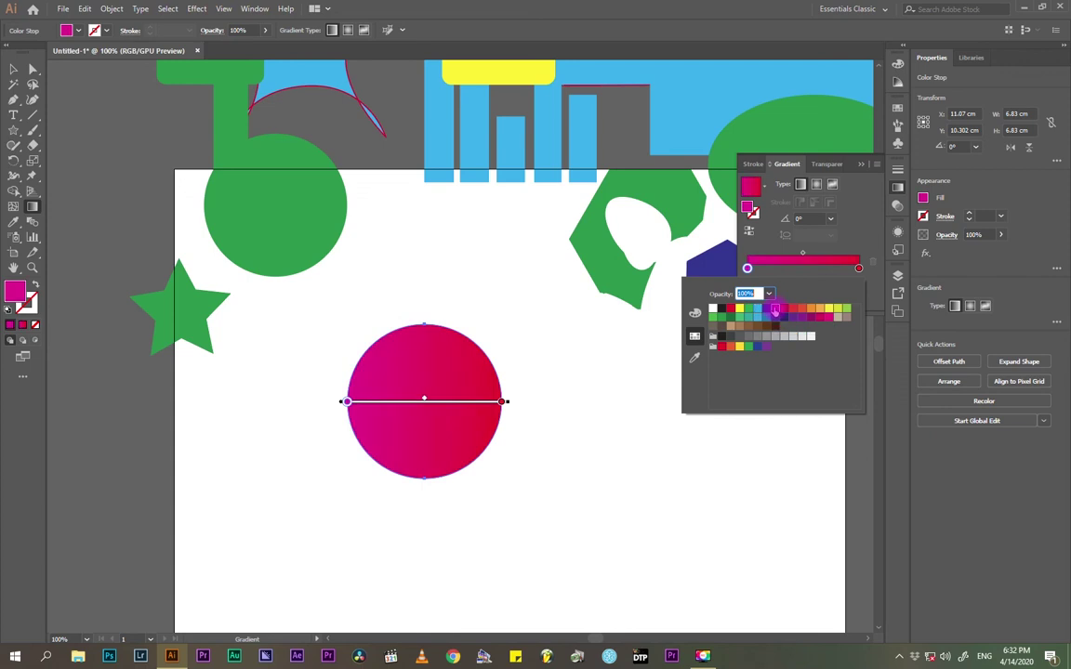
click(810, 338)
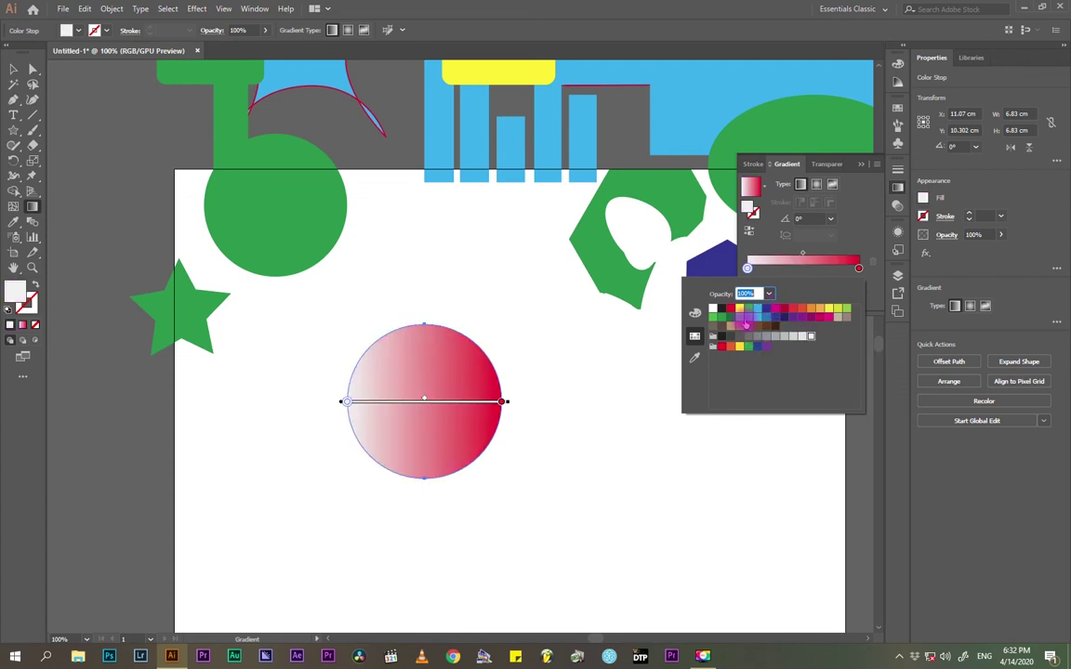
click(739, 310)
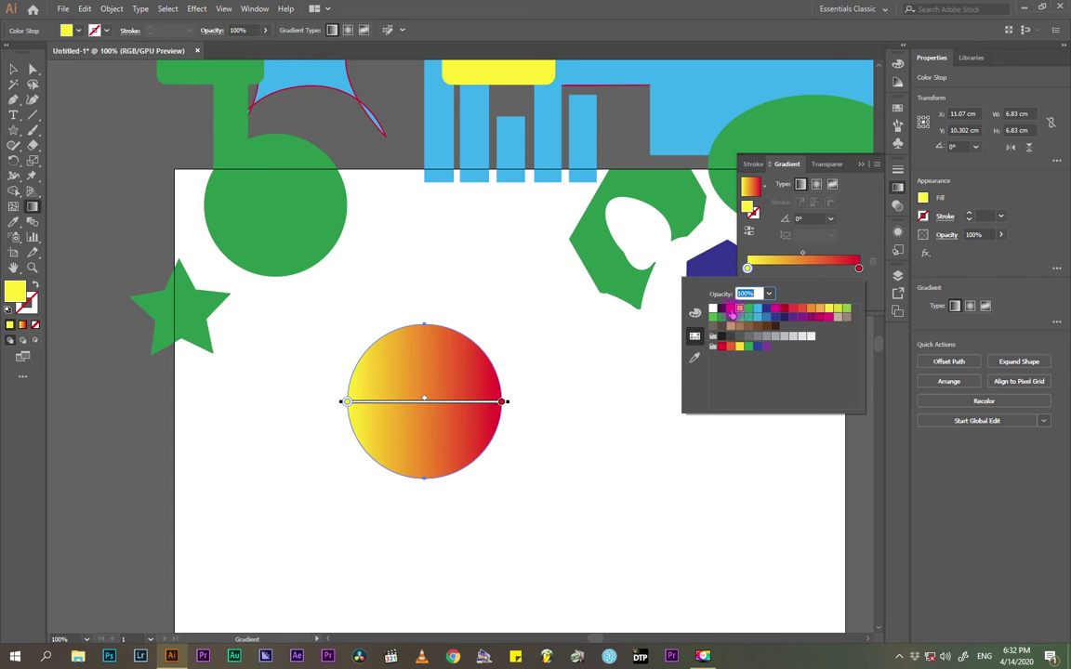
click(723, 311)
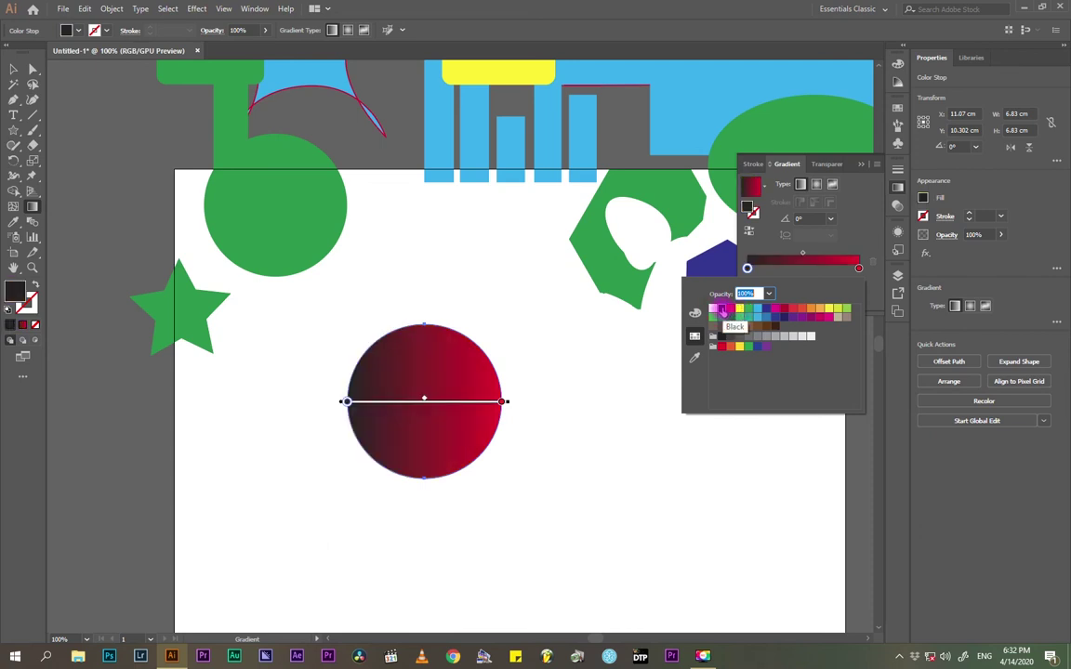
click(722, 343)
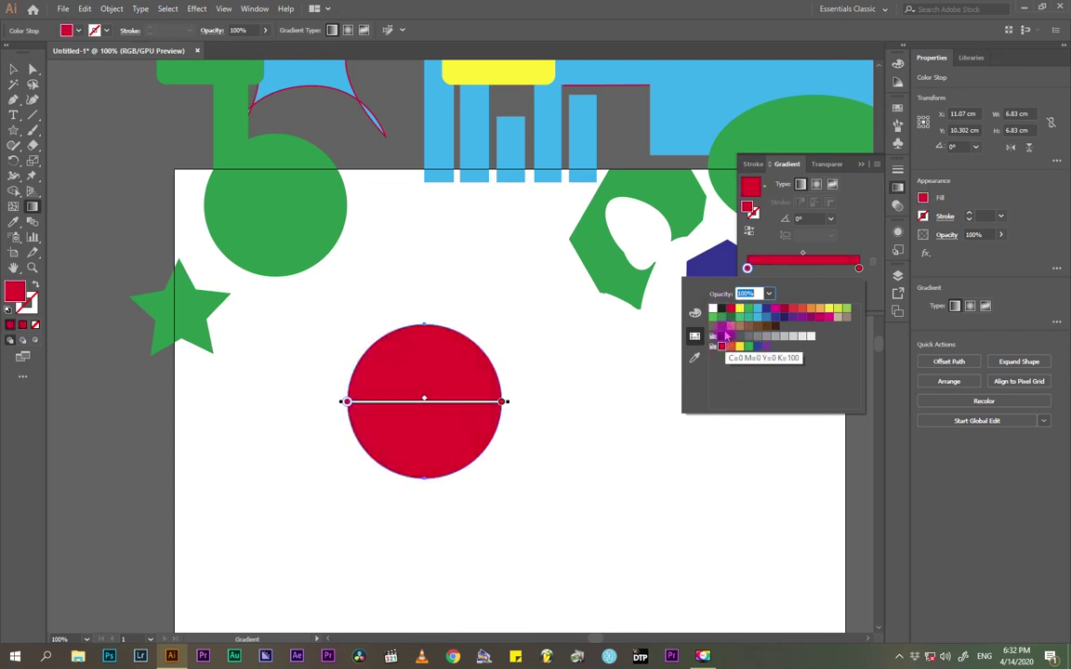
click(714, 317)
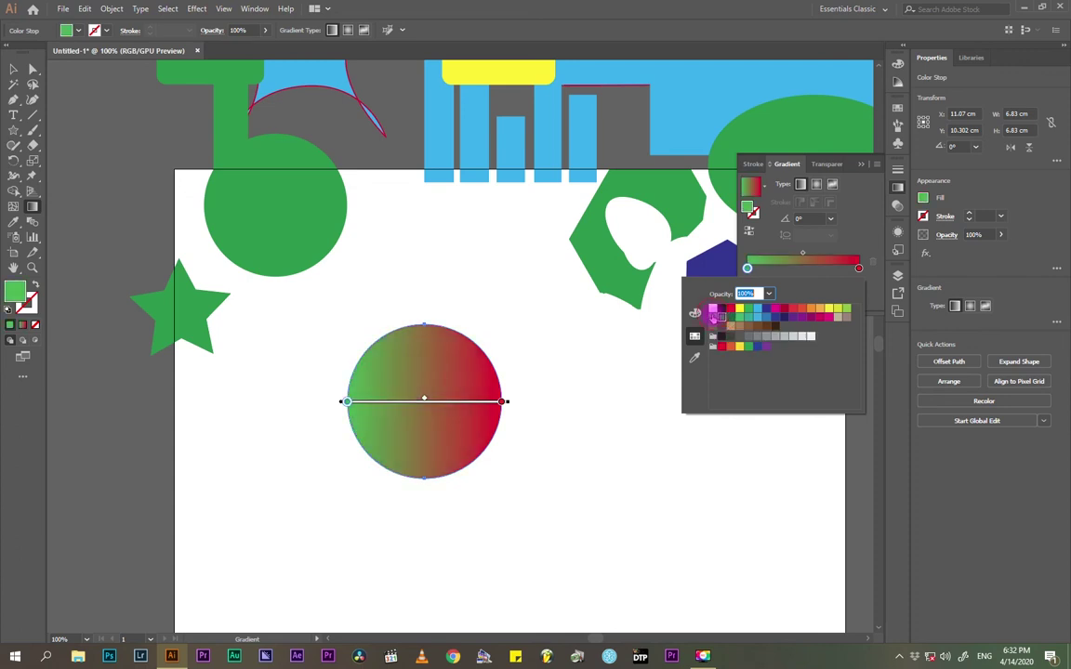
click(828, 309)
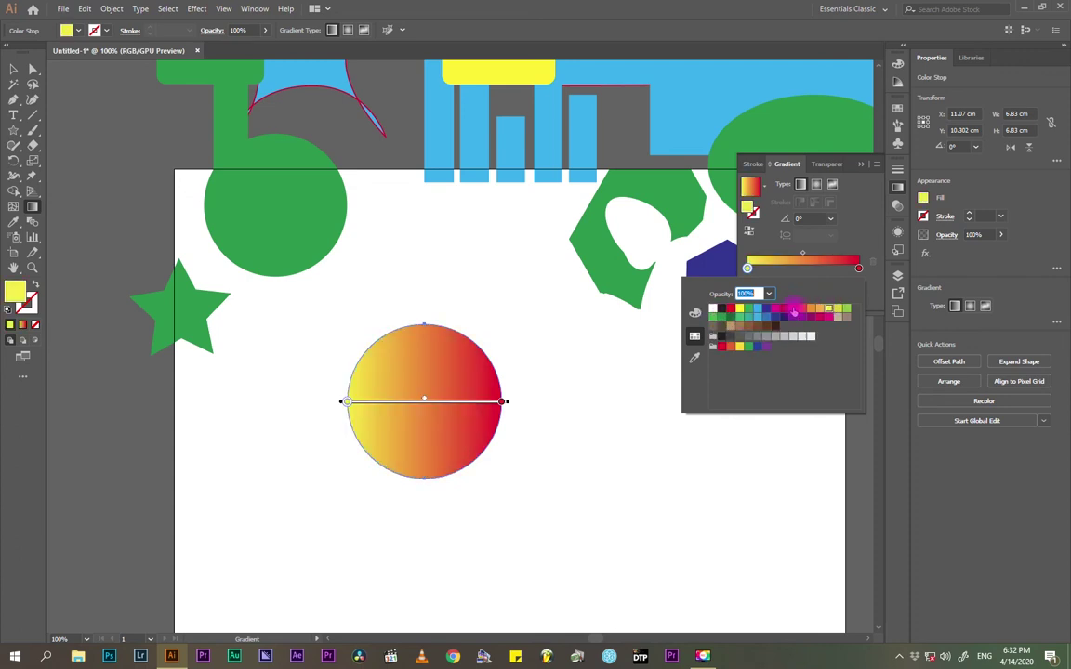
click(853, 232)
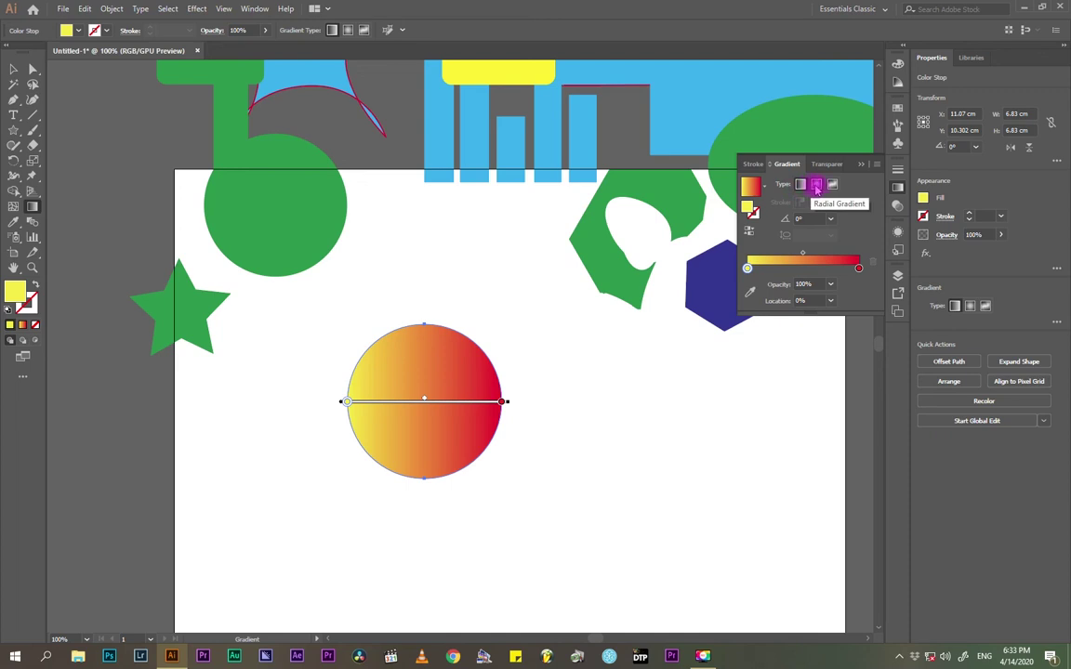
- Try Radial, Freeform and Linear gradient types on the circle, finishing on Radial
click(816, 185)
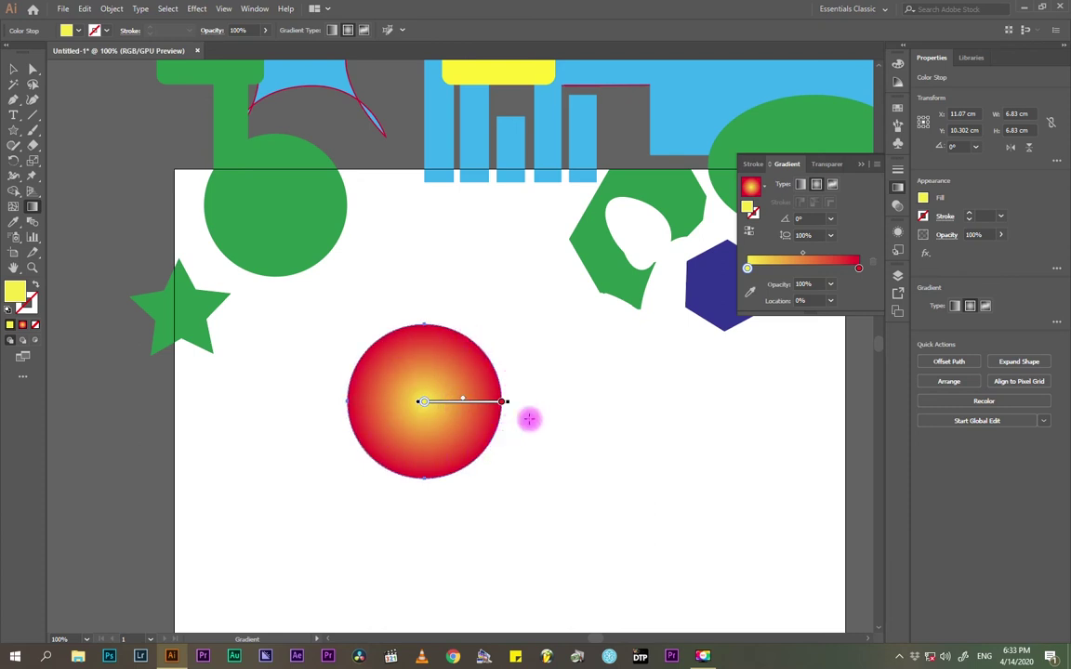
click(802, 185)
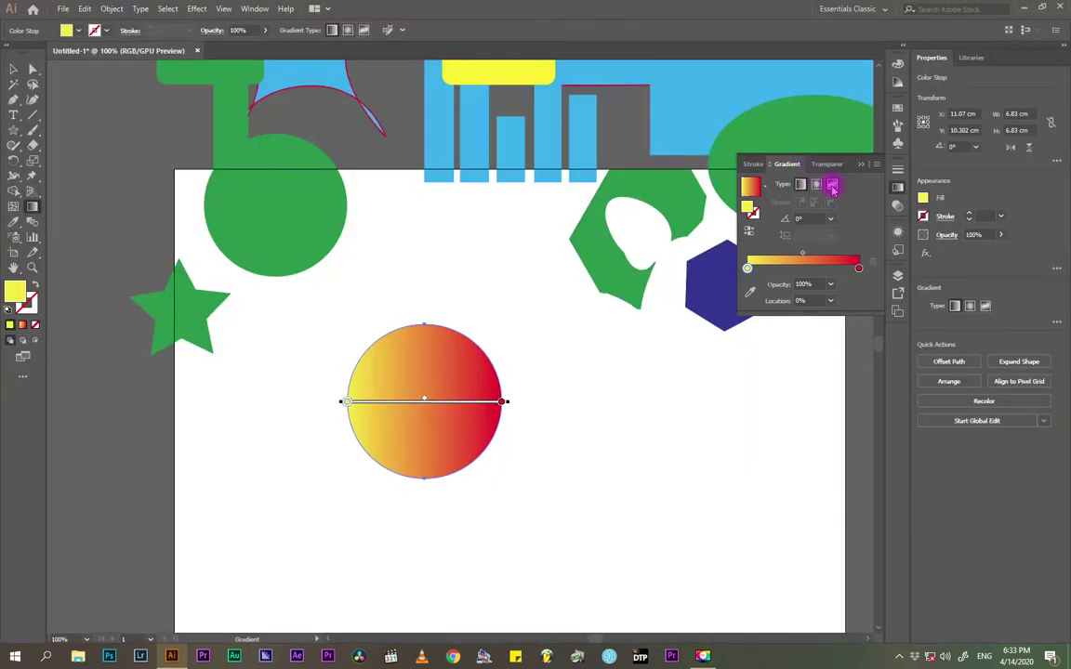
click(782, 174)
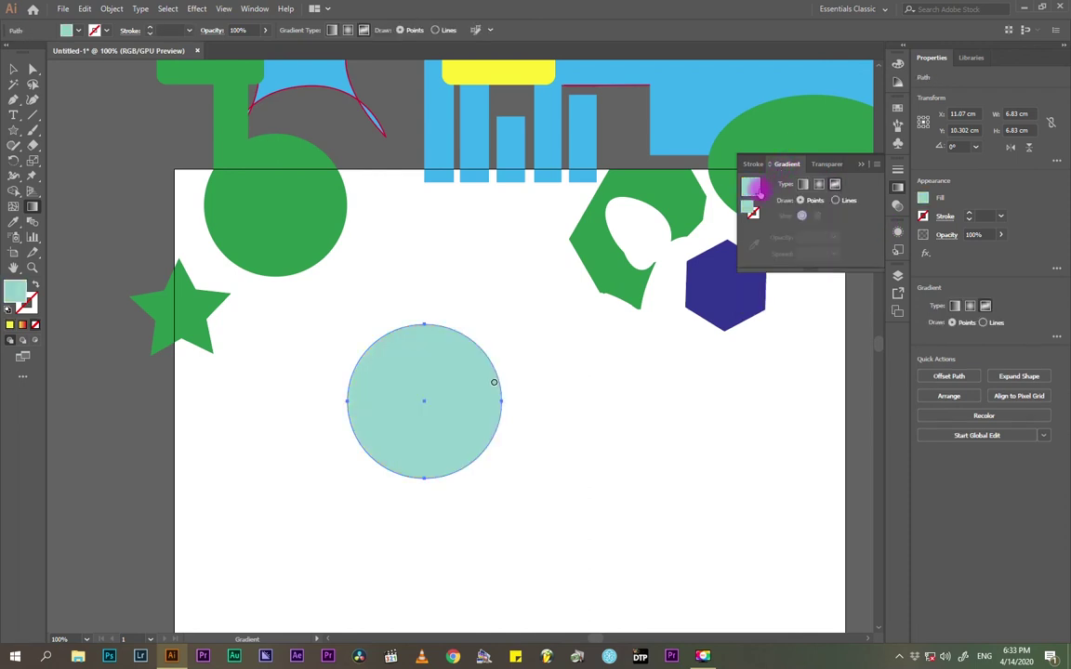
click(818, 186)
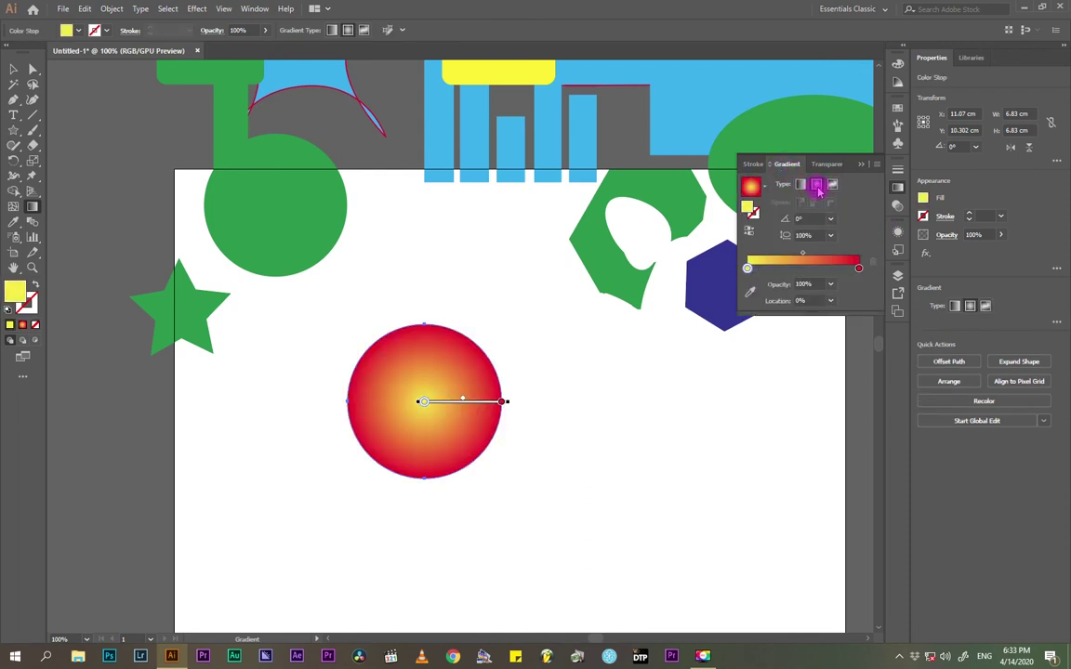
click(800, 185)
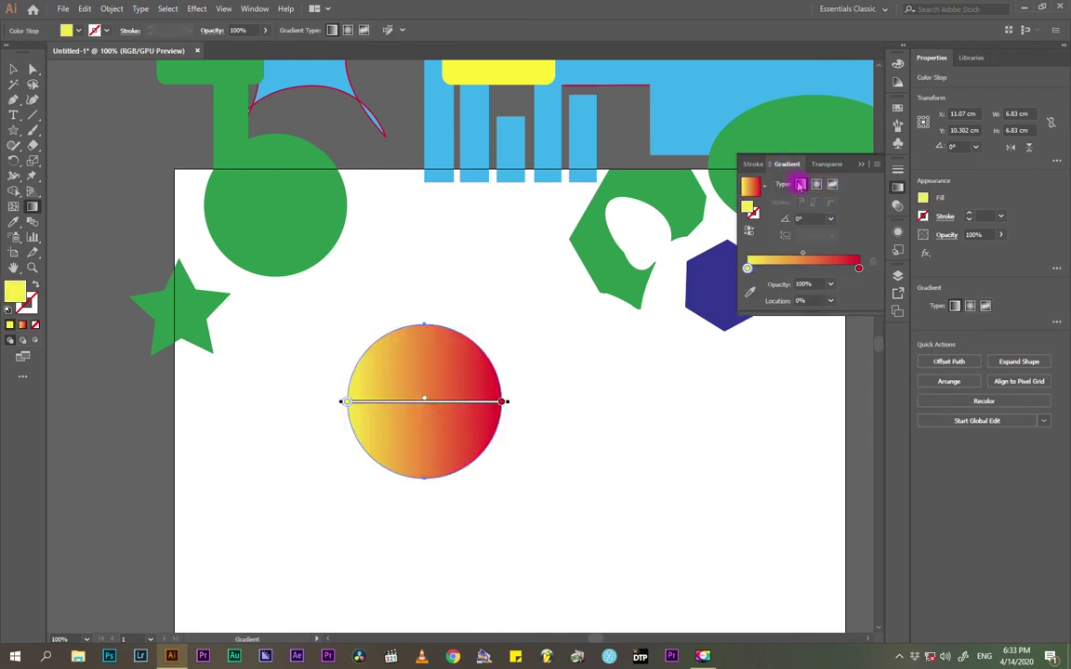
click(815, 186)
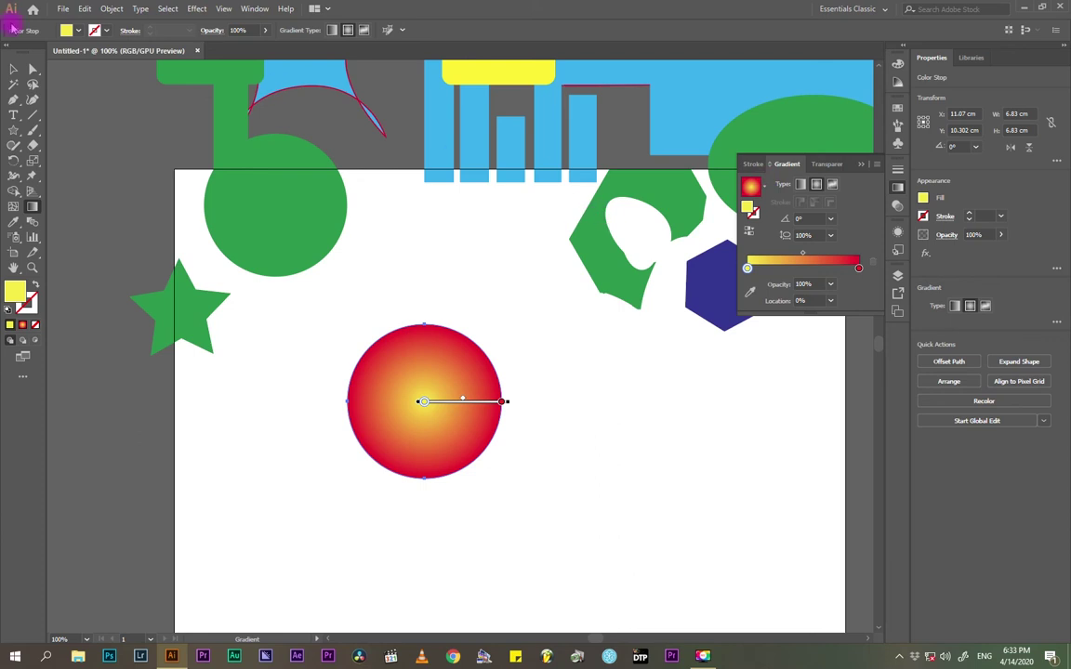
click(14, 69)
- Give the bar chart a linear gradient fill and move it toward the right edge
drag(411, 201, 695, 437)
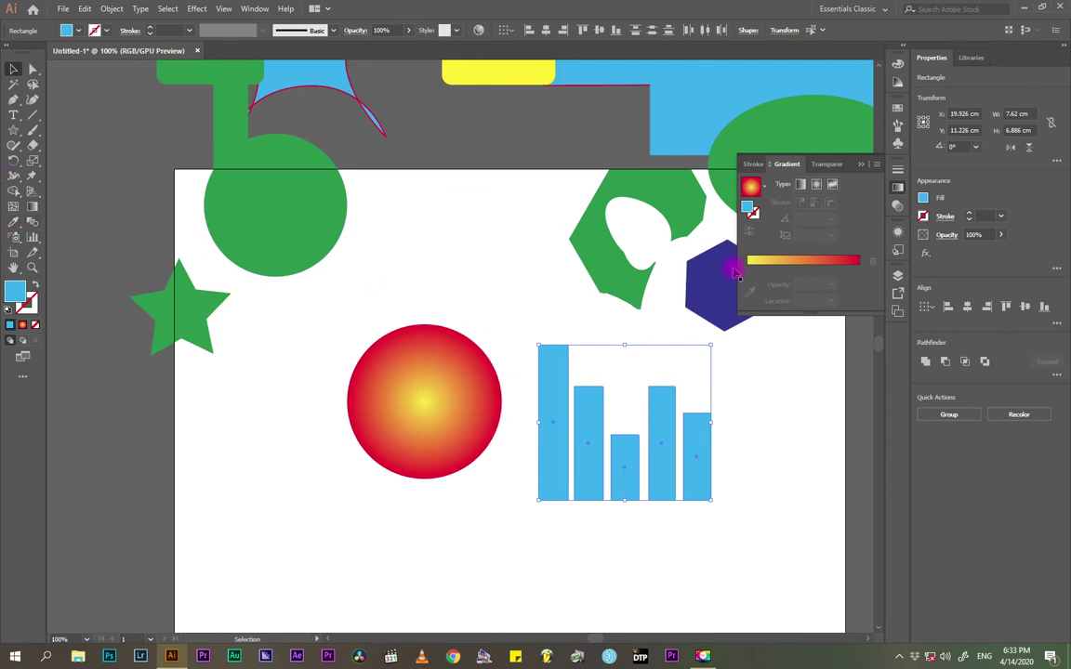
click(752, 267)
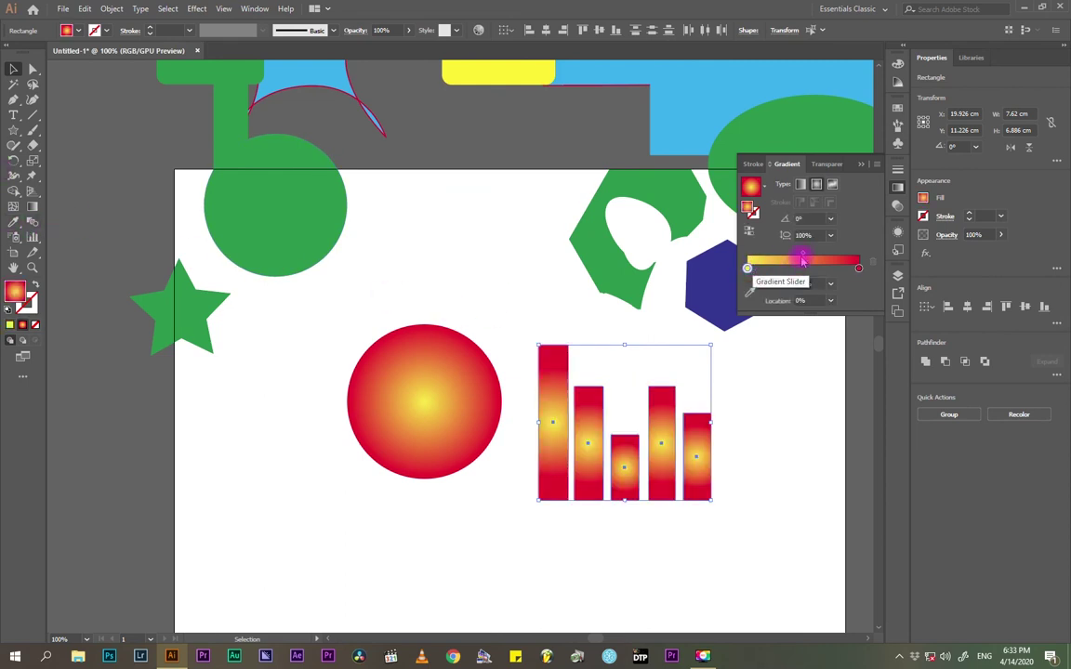
click(800, 185)
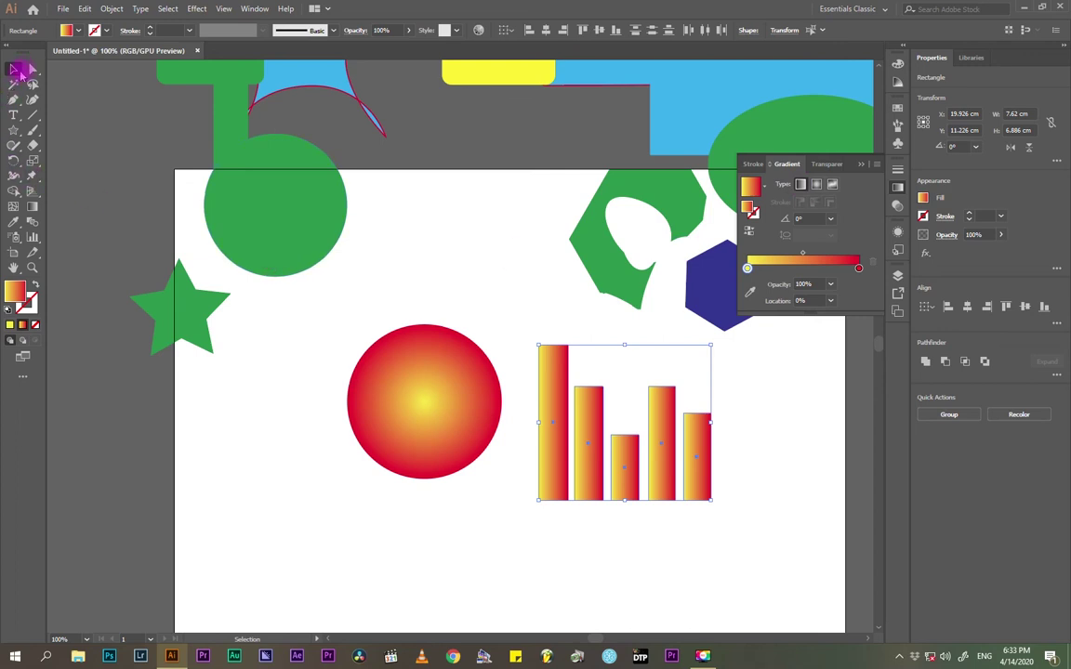
drag(583, 435, 707, 448)
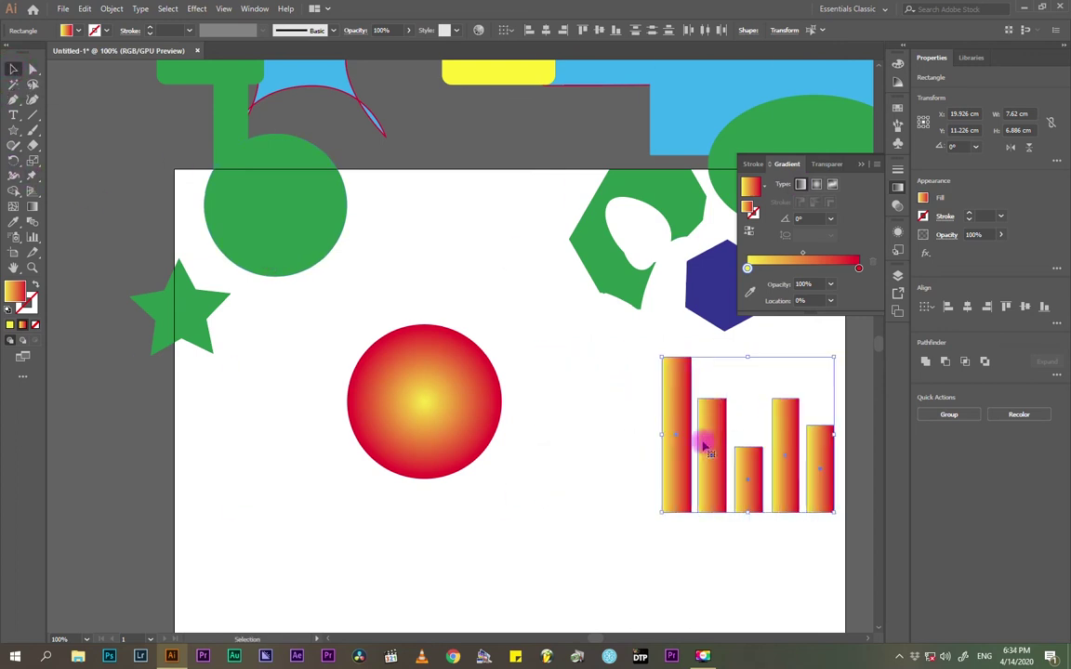
- Set the bars' gradient stops to blue and dark blue, then deselect
double_click(747, 268)
click(757, 307)
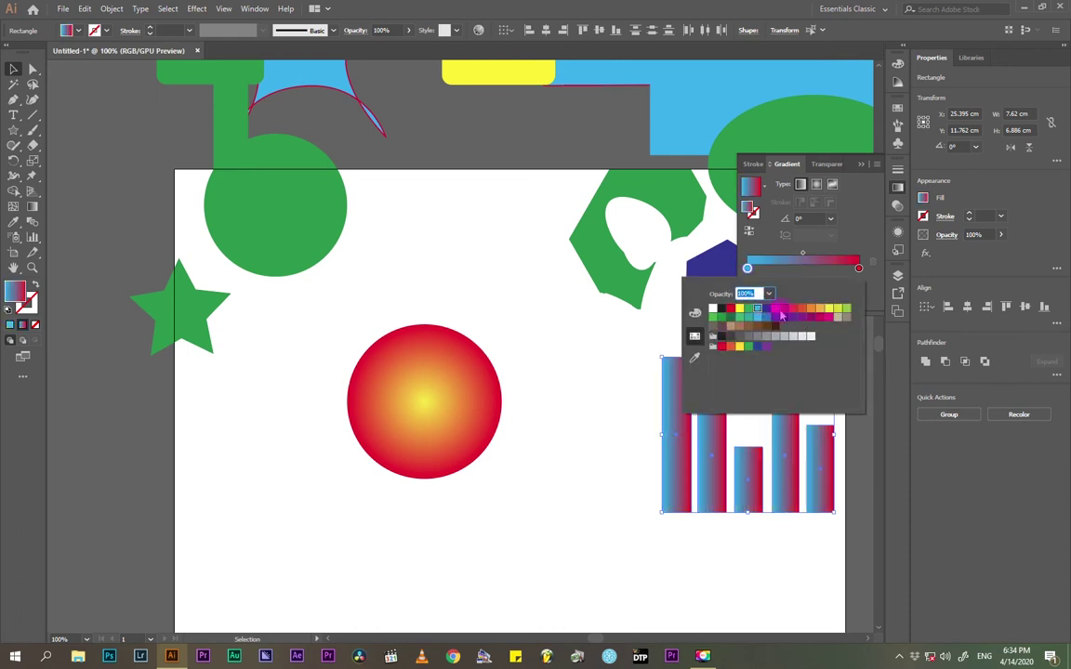
double_click(857, 269)
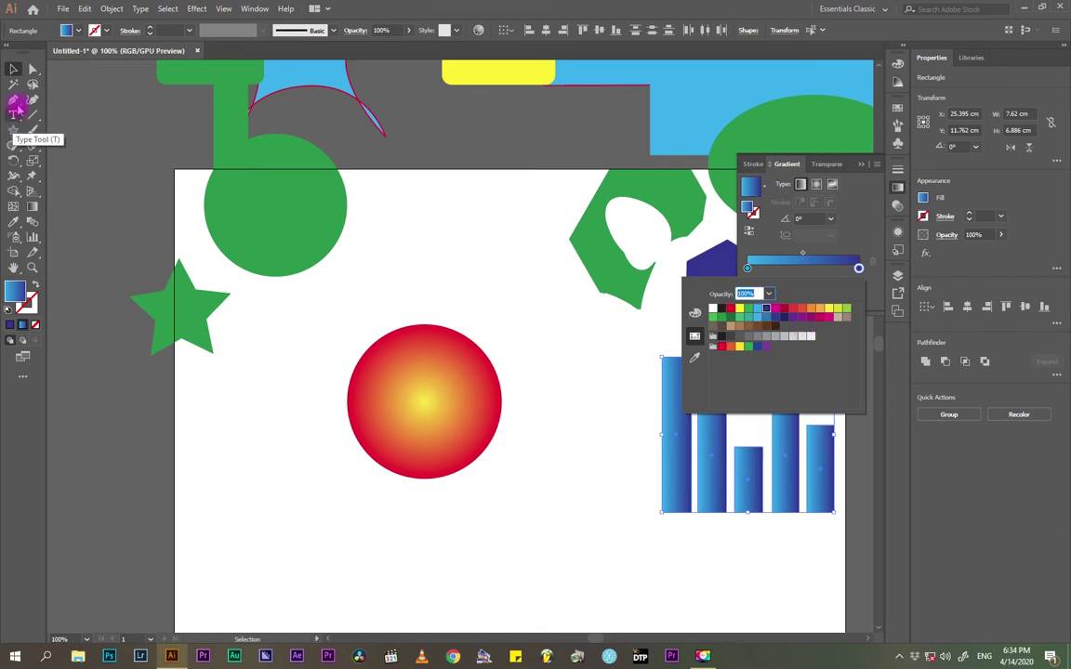
click(588, 314)
click(588, 314)
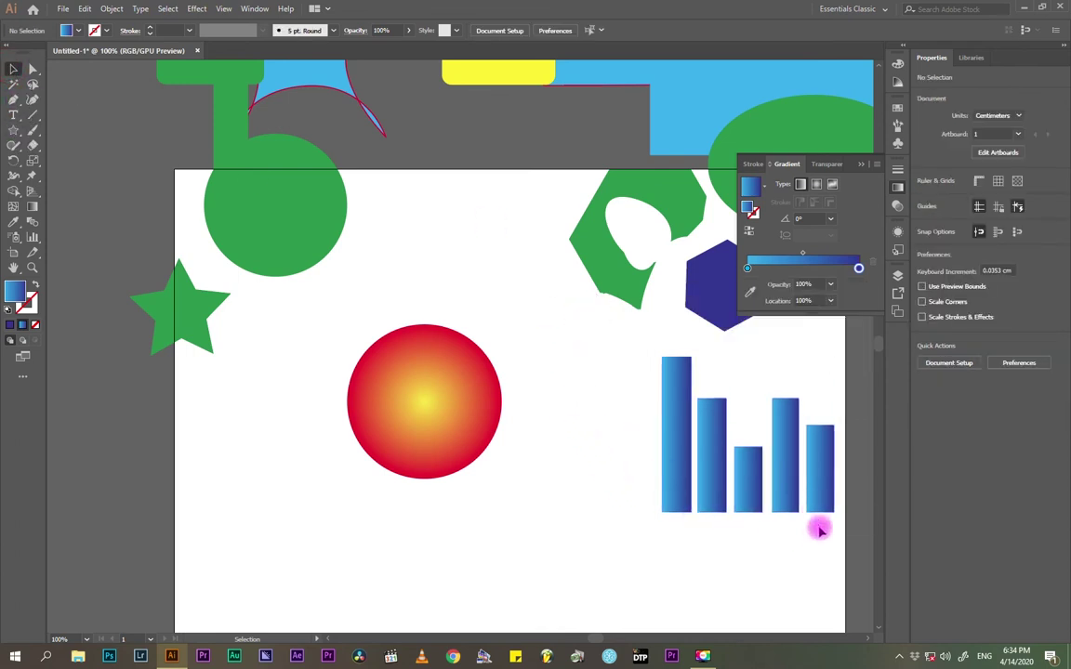
drag(814, 532, 178, 238)
- Move the circle, bars, star and hexagon up, then drag the green T's stem onto the artboard
drag(411, 371, 420, 239)
click(347, 347)
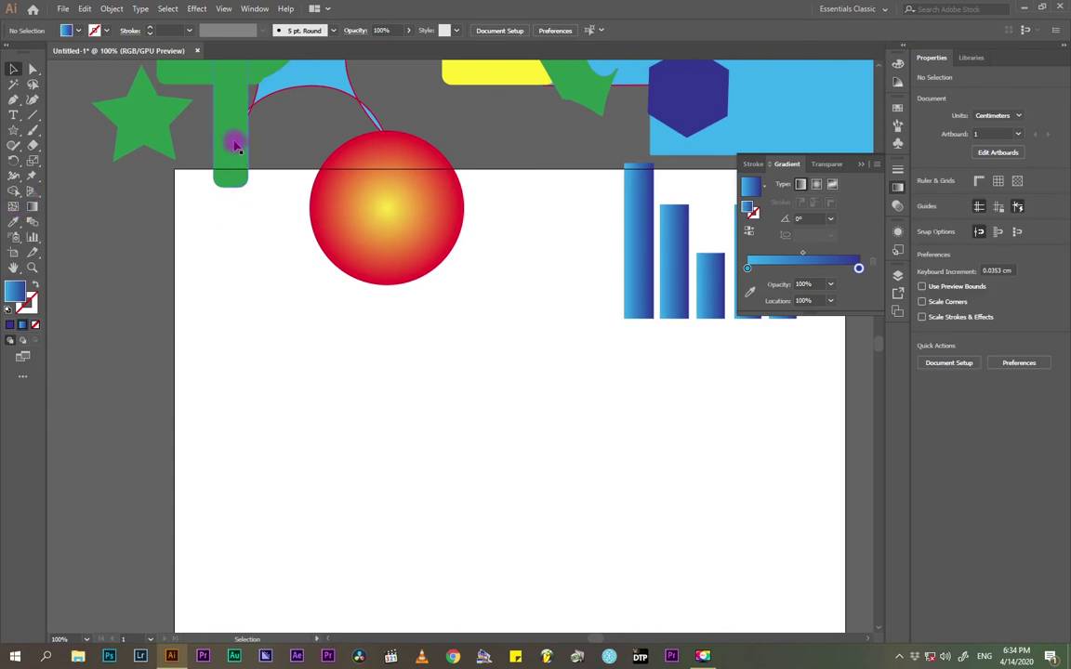
drag(234, 143, 251, 418)
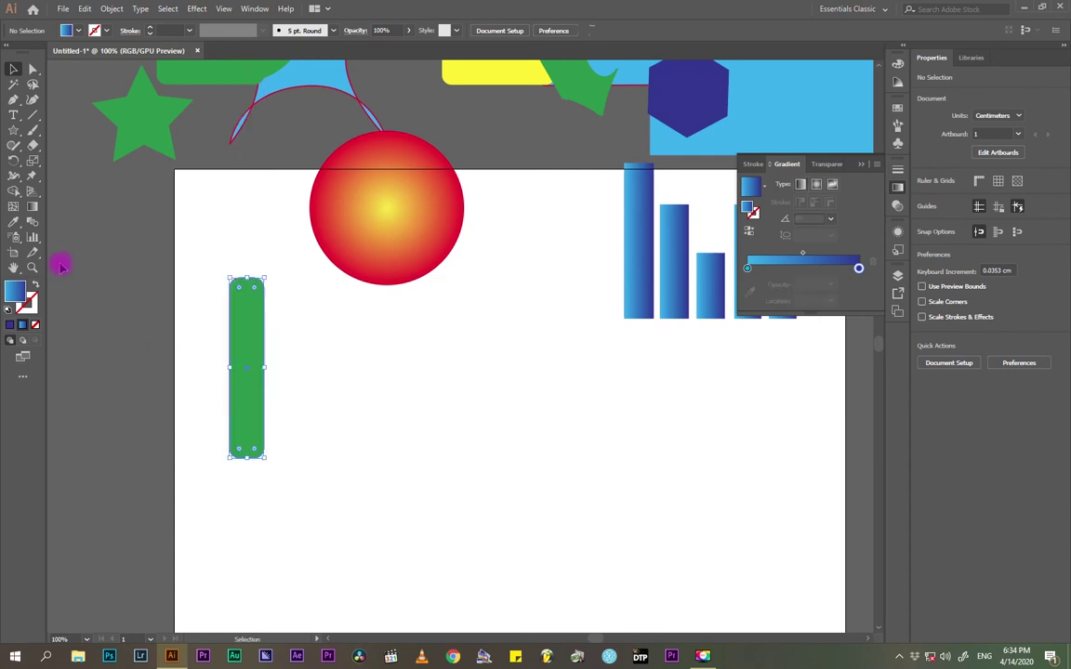
- Eyedrop the circle's radial red-yellow gradient onto the green rounded bar, replacing its green fill
click(13, 221)
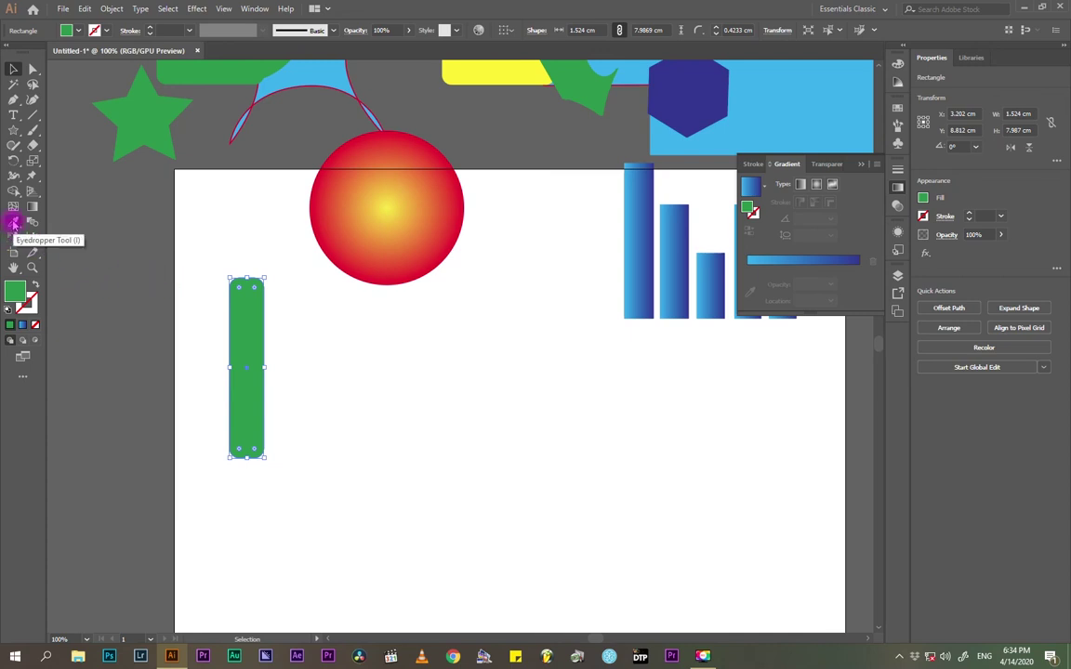
key(ctrl+z)
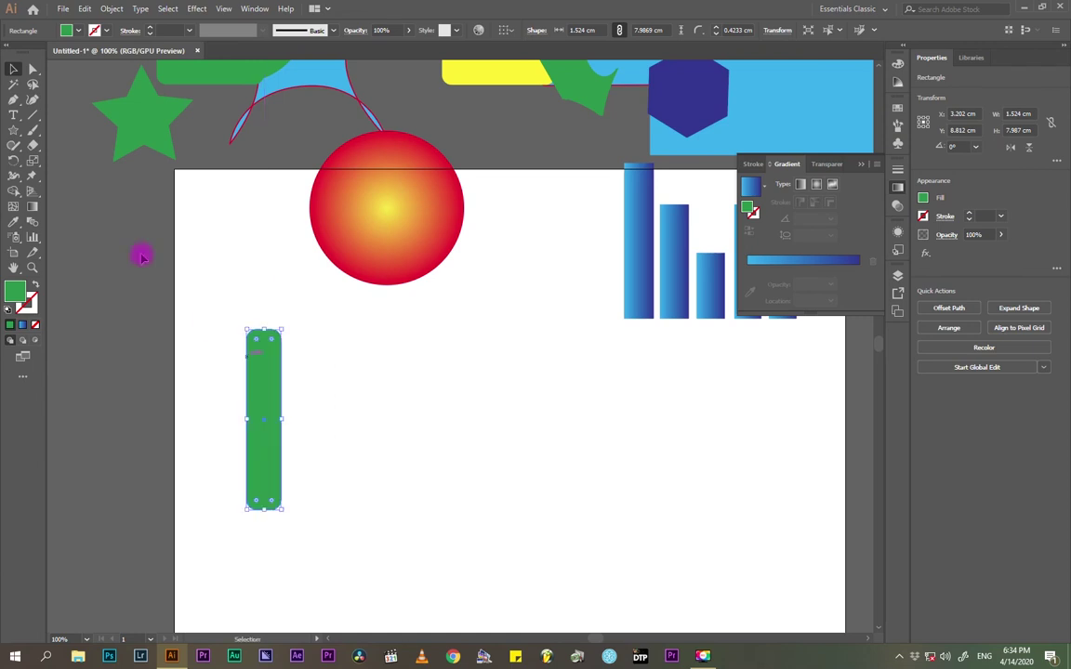
click(14, 223)
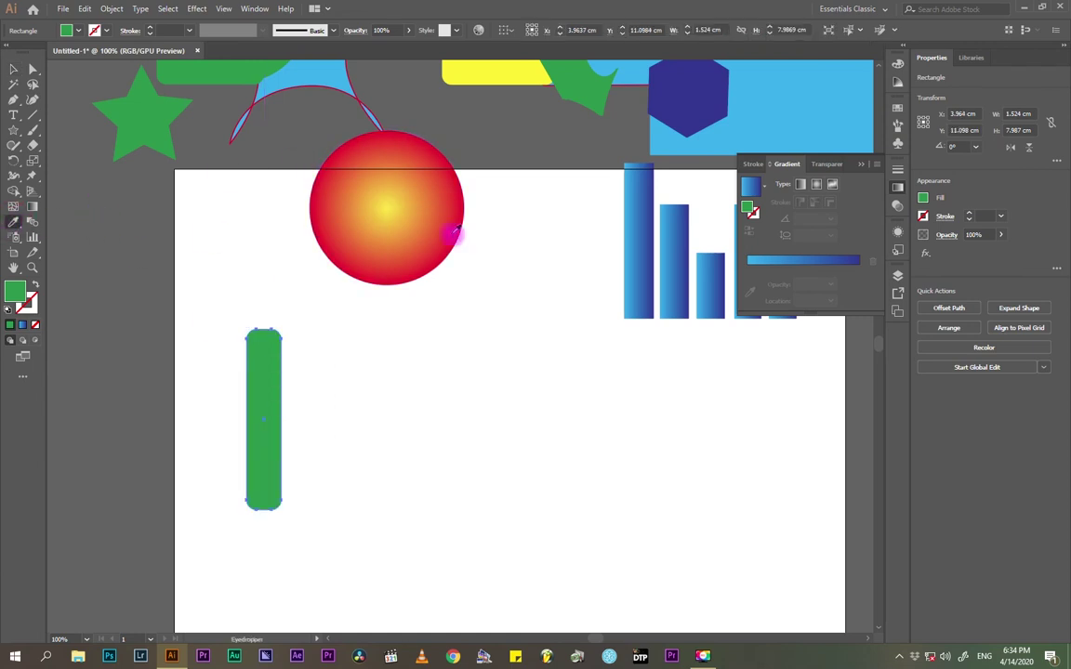
click(420, 196)
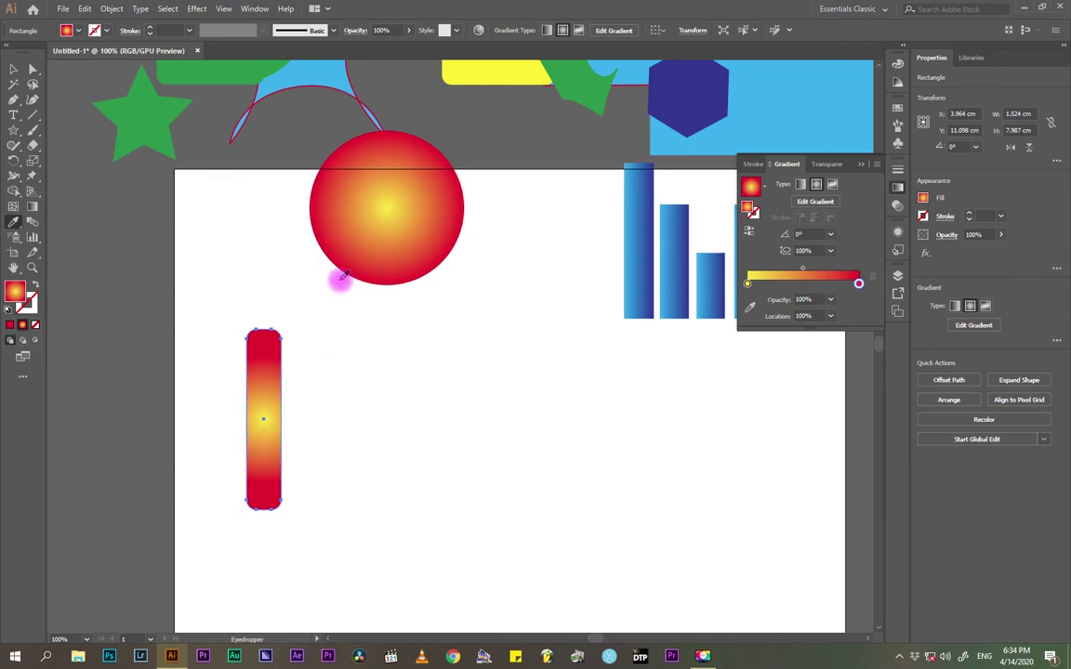
click(418, 189)
click(267, 414)
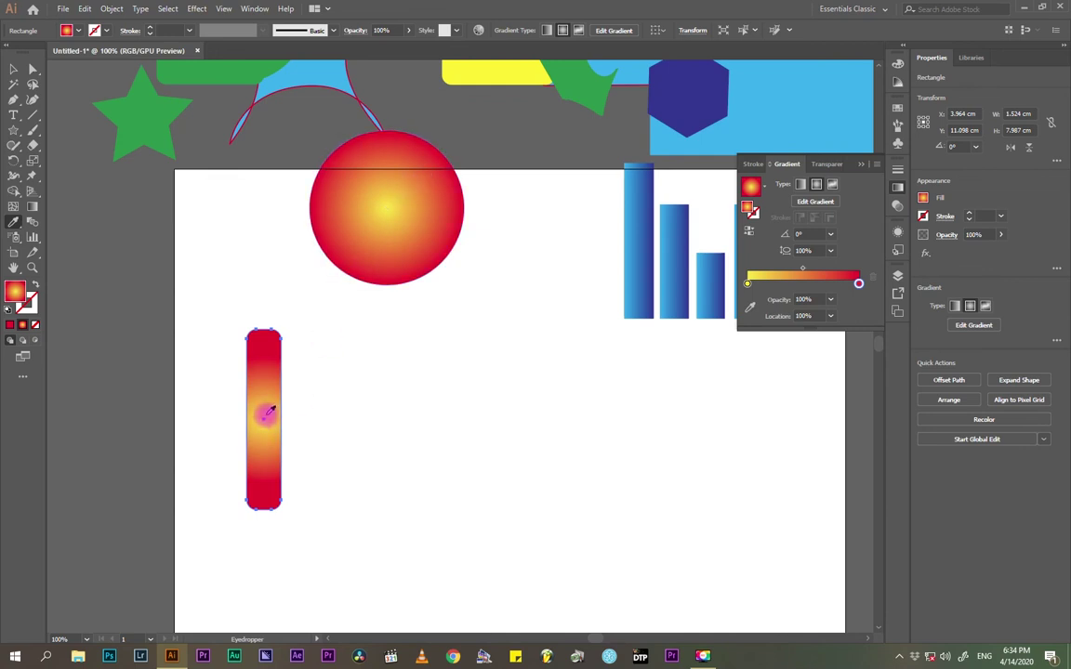
click(639, 246)
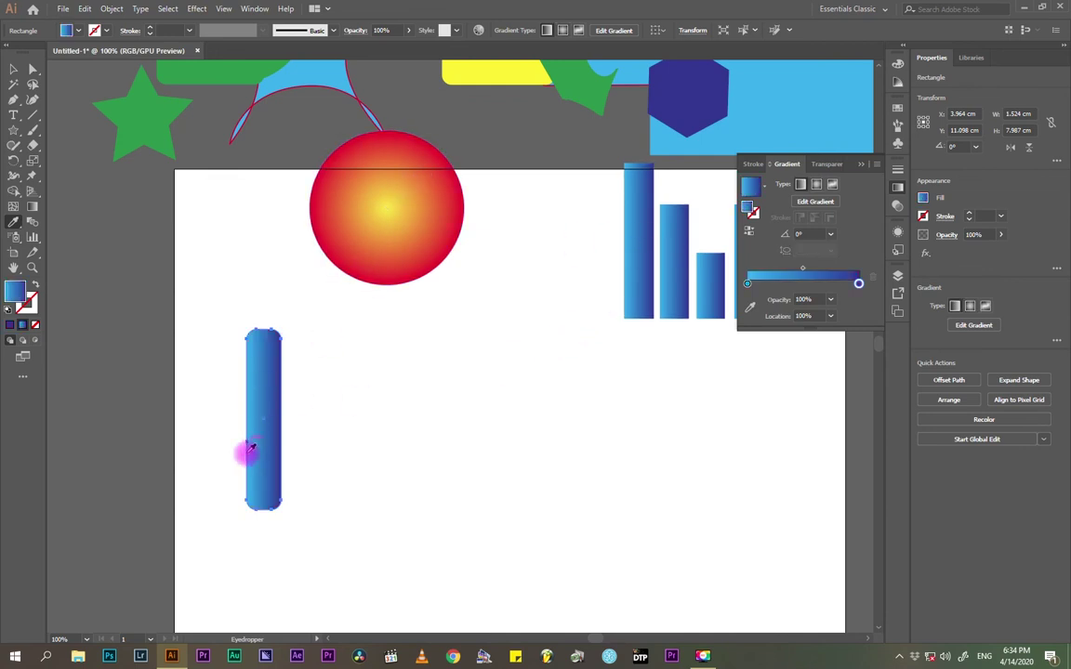
click(578, 79)
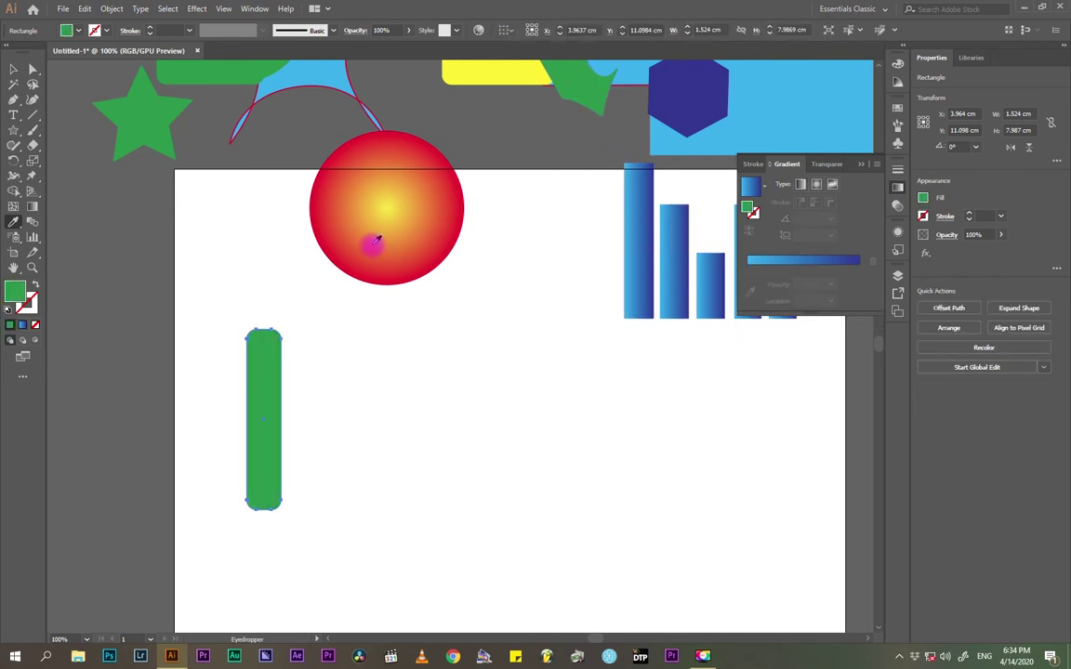
click(409, 239)
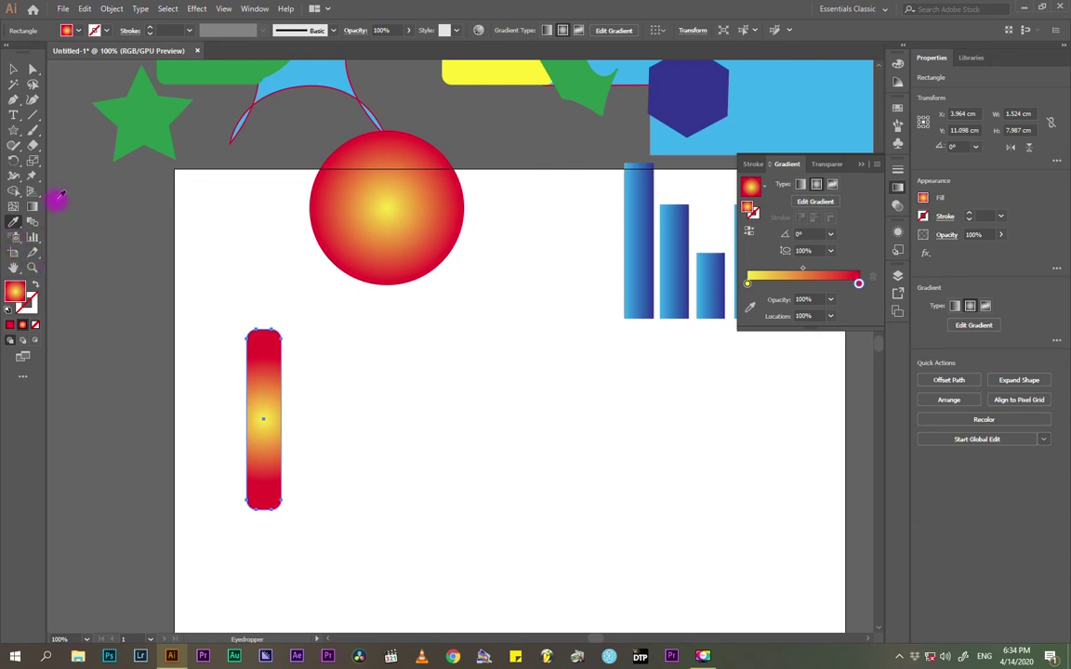
- Marquee-select the gradient rectangle and circle and drag them up off the artboard
click(14, 239)
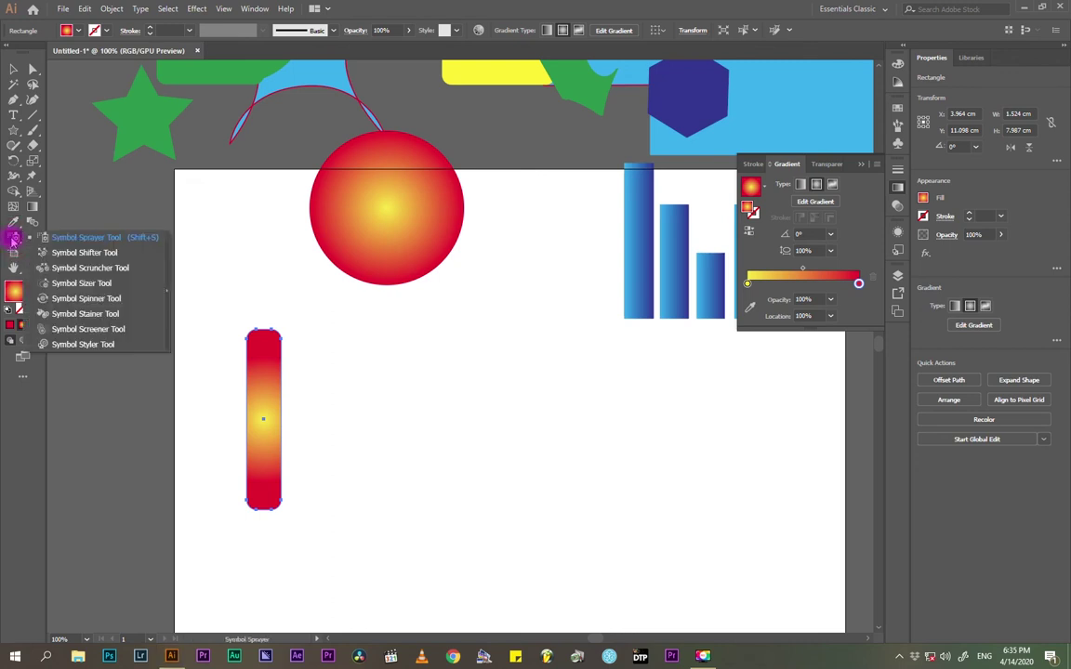
mouse_move(11, 239)
mouse_down()
mouse_move(51, 268)
mouse_move(58, 297)
mouse_move(79, 241)
mouse_move(70, 242)
mouse_up()
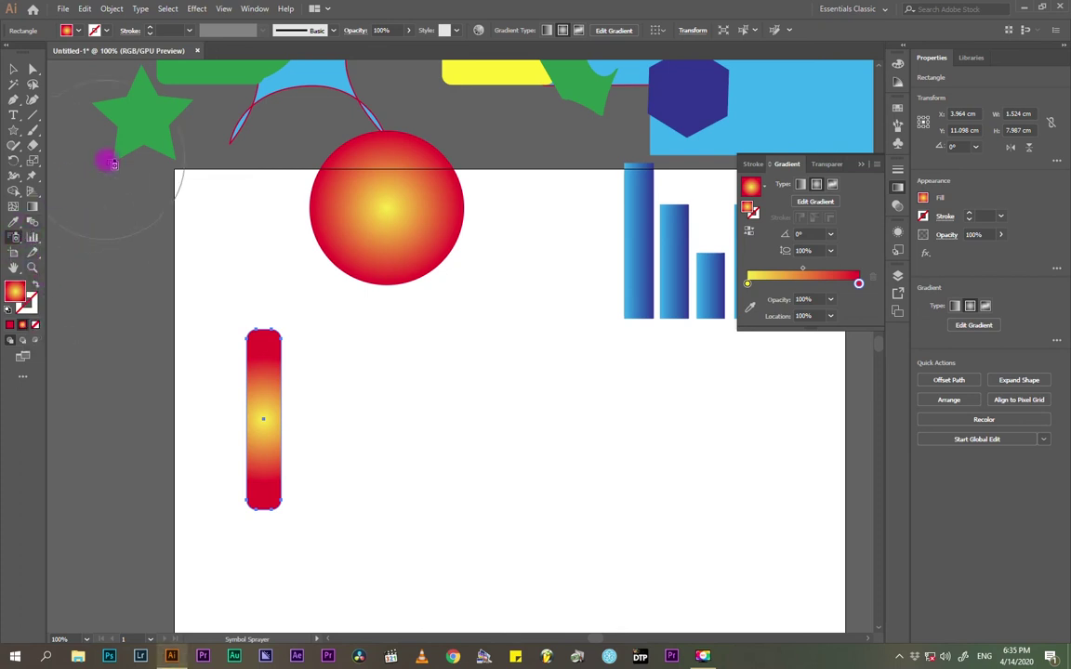
scroll(450, 352, down, 2)
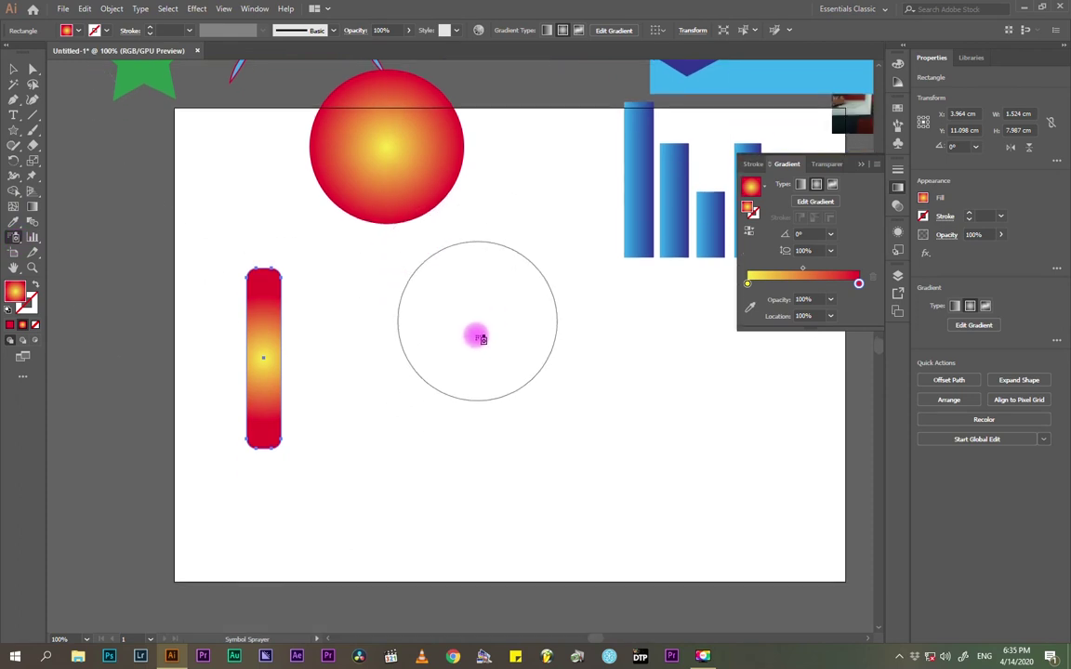
click(13, 69)
drag(619, 465, 256, 153)
drag(275, 410, 281, 121)
scroll(318, 181, down, 3)
scroll(318, 177, up, 5)
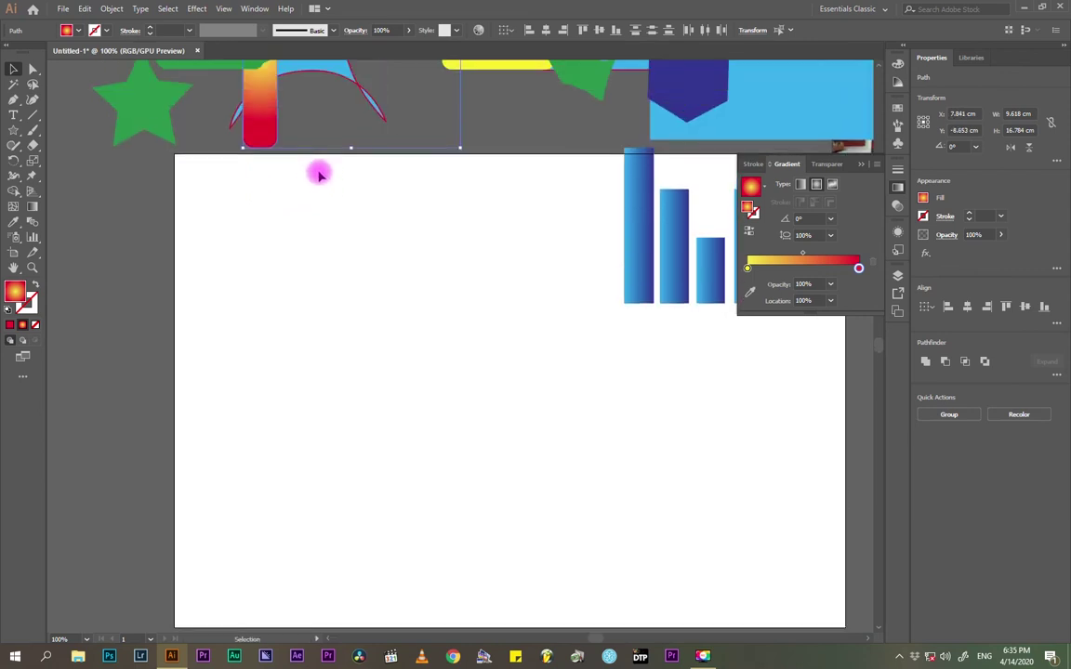
- Drag the blue bar chart up to the artboard's top edge
click(636, 311)
drag(636, 310, 406, 176)
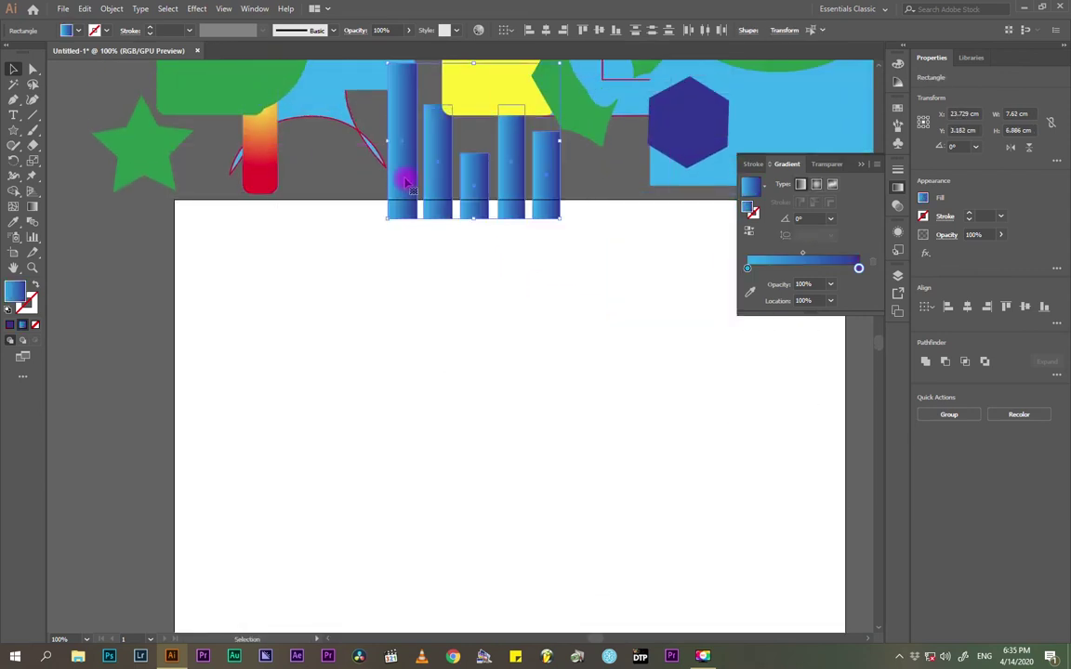
click(526, 325)
scroll(526, 320, down, 2)
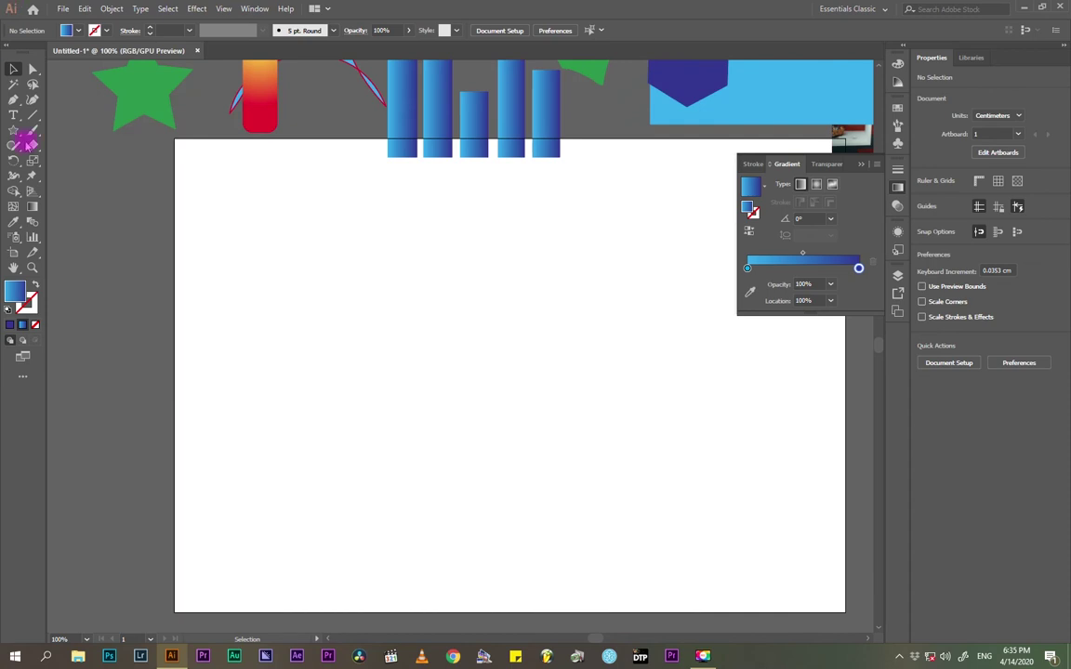
- Try the Symbol Sprayer on the artboard, OK the choose-a-symbol warning, and close the Gradient panel
click(15, 238)
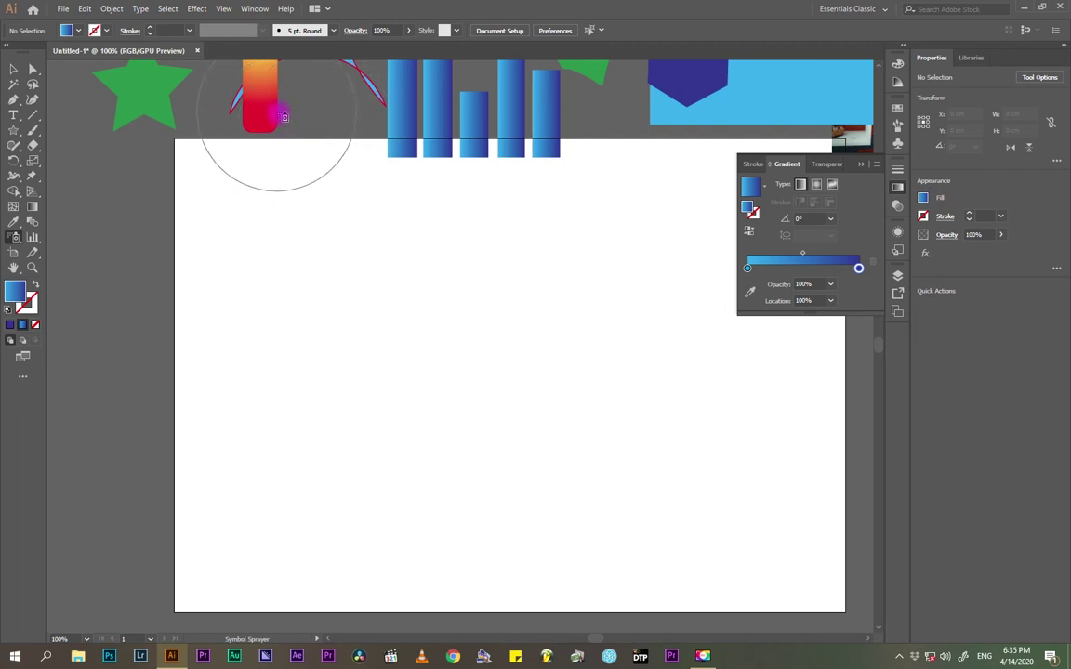
click(390, 298)
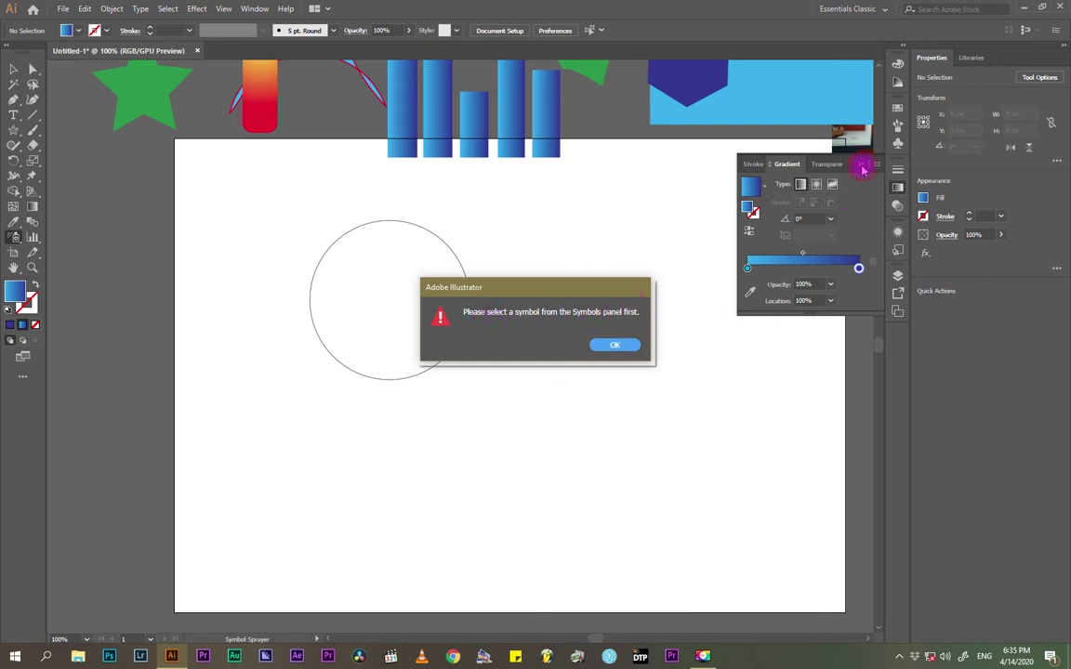
click(615, 345)
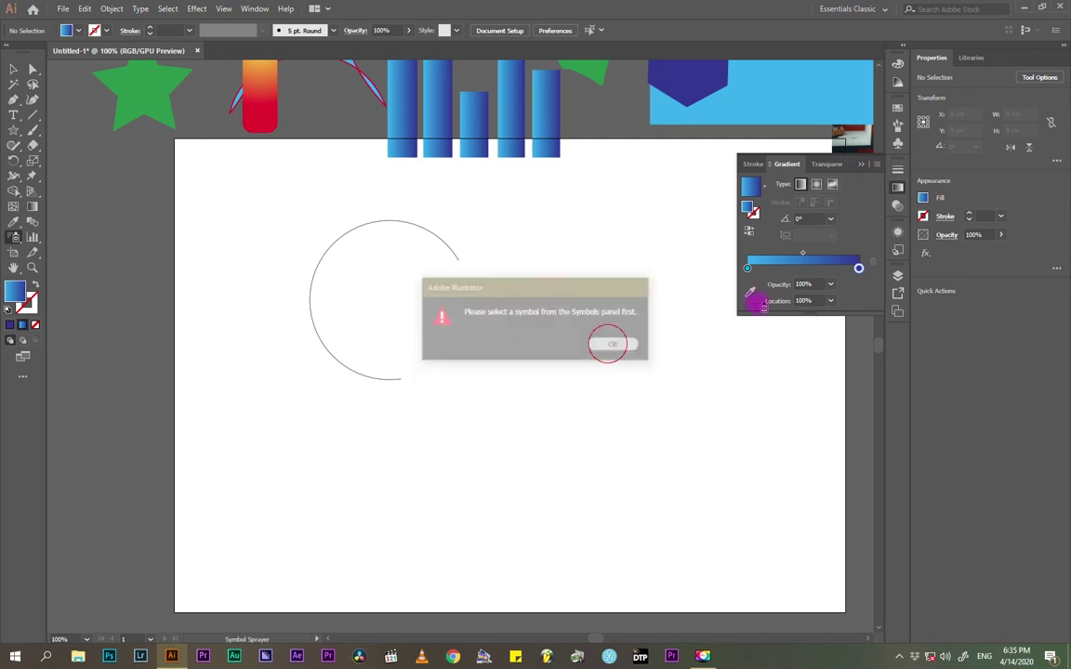
click(863, 165)
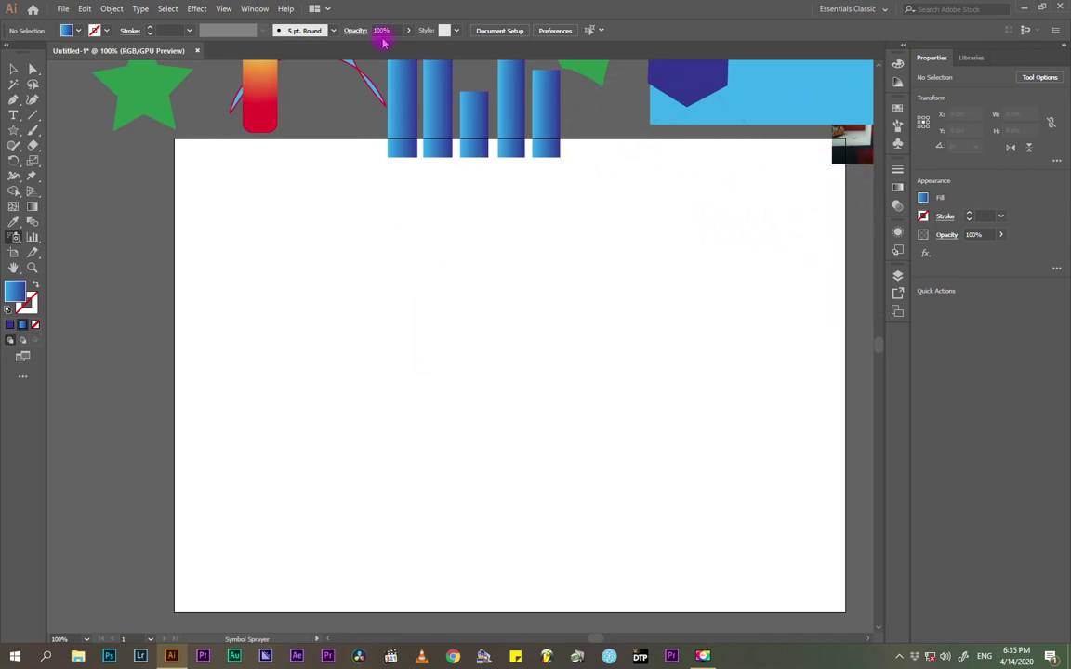
- Open the Symbols panel and the Logo Elements library, docked under Symbols and enlarged
click(256, 9)
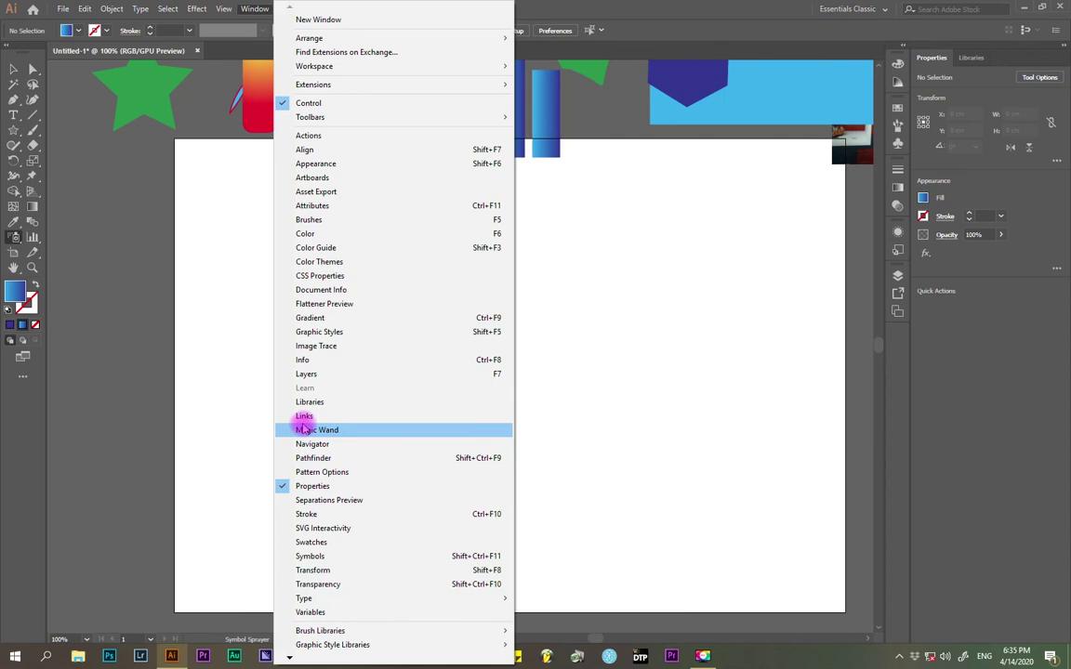
click(311, 556)
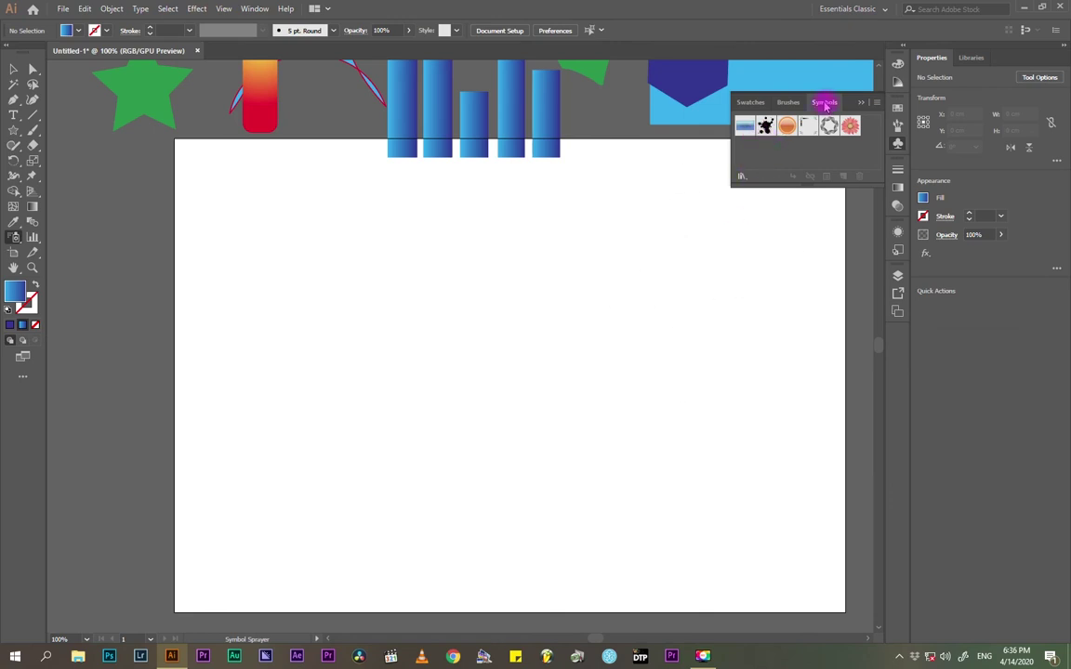
click(741, 177)
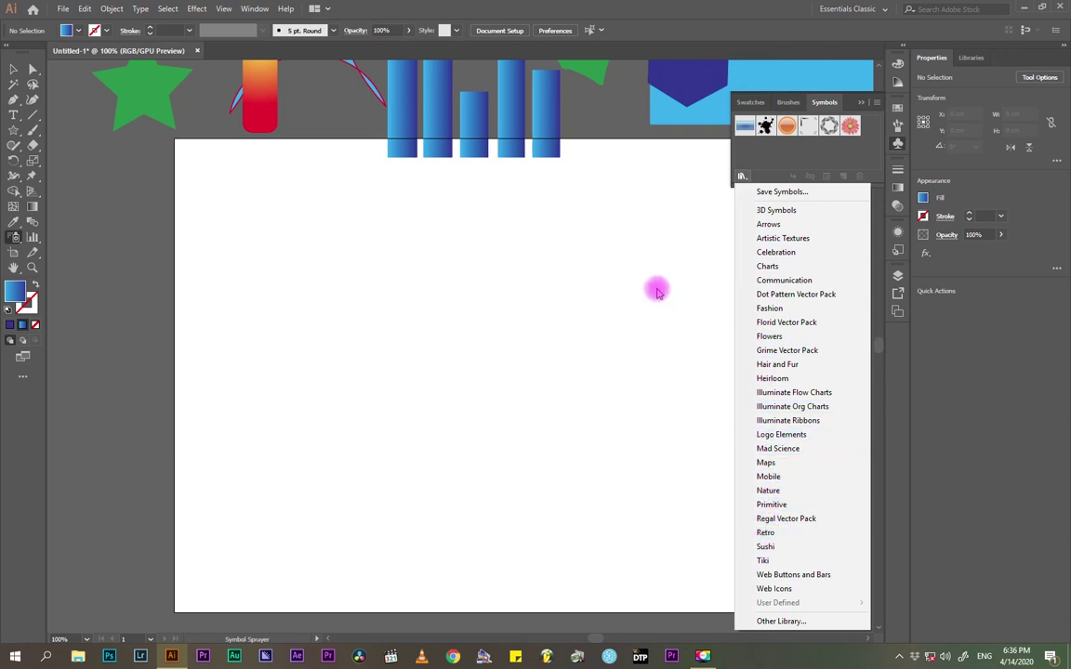
click(799, 435)
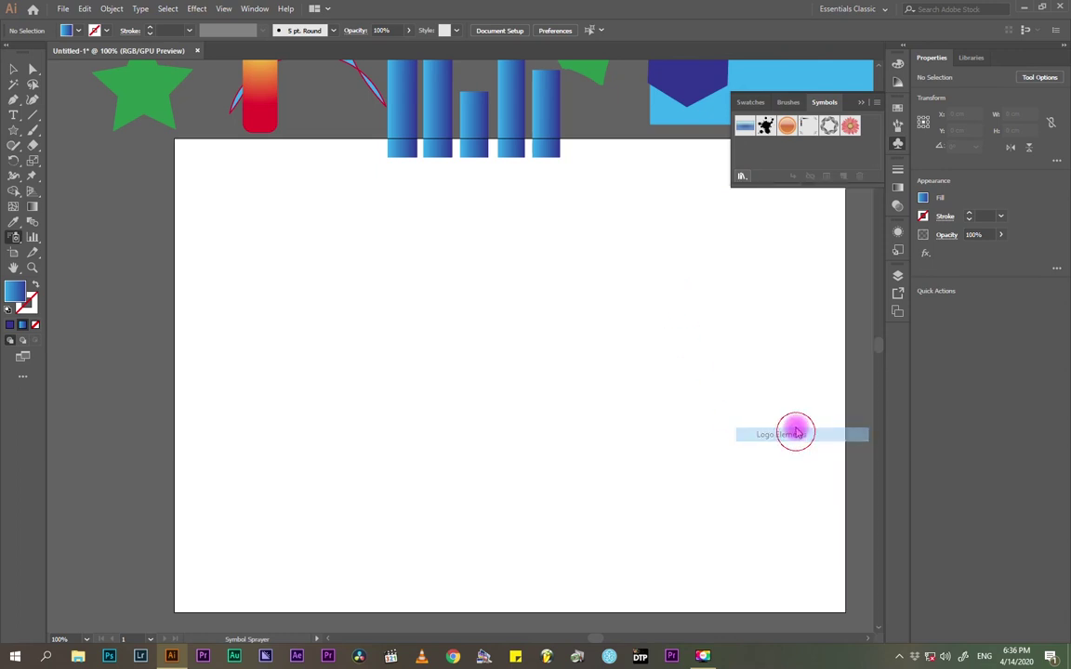
drag(550, 290, 568, 290)
drag(667, 269, 836, 201)
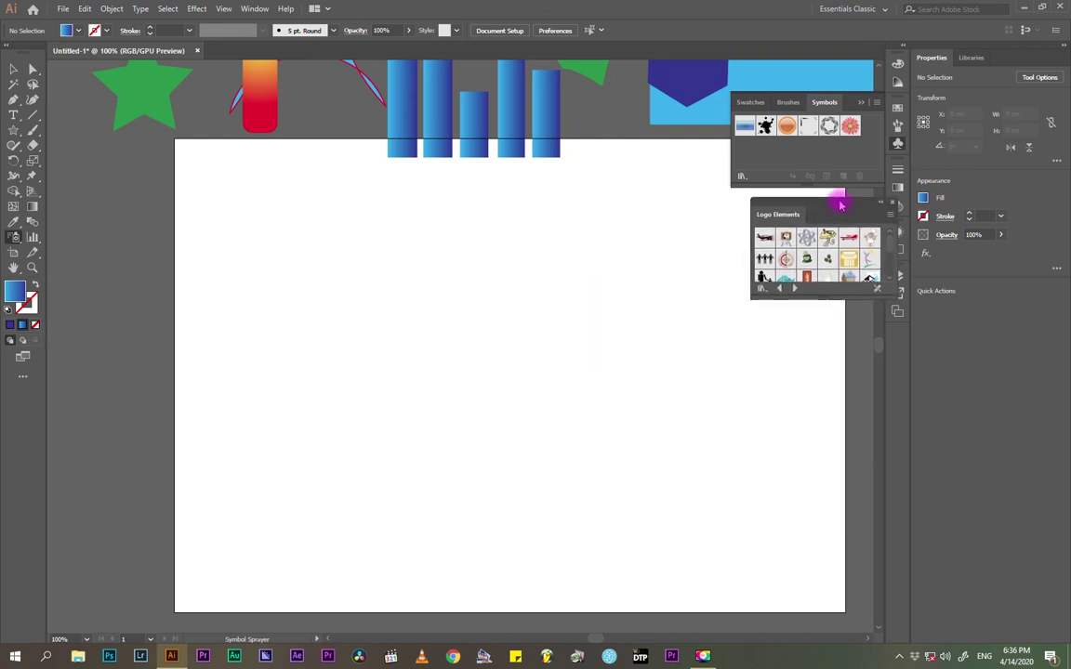
drag(826, 325, 821, 409)
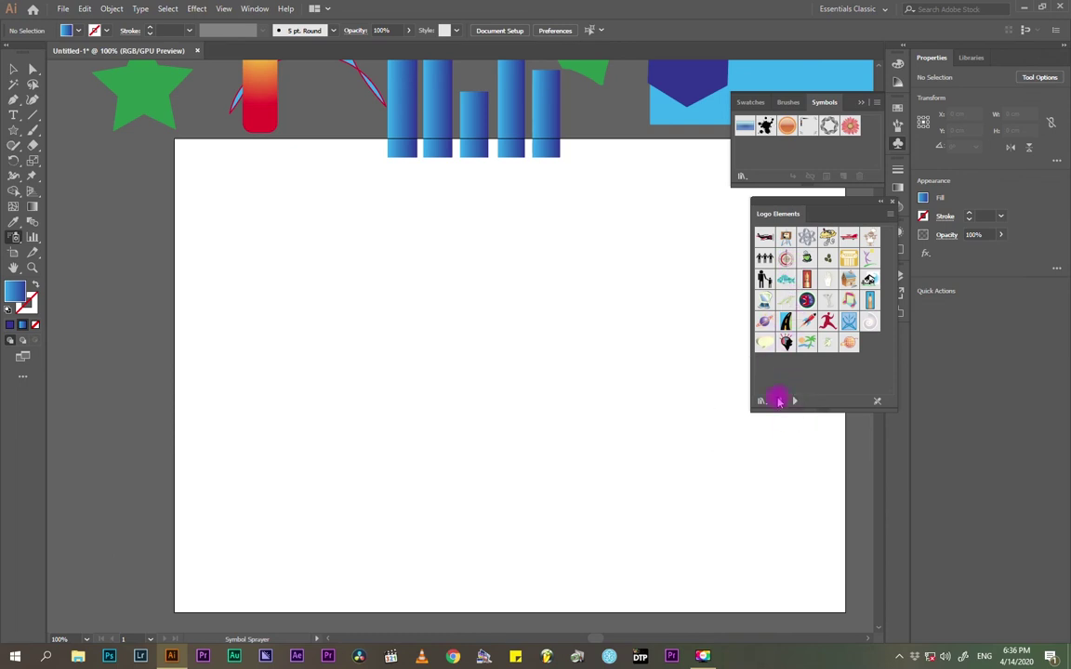
- Switch to the Celebration, then Web Icons library, enlarging it to show every icon
click(761, 401)
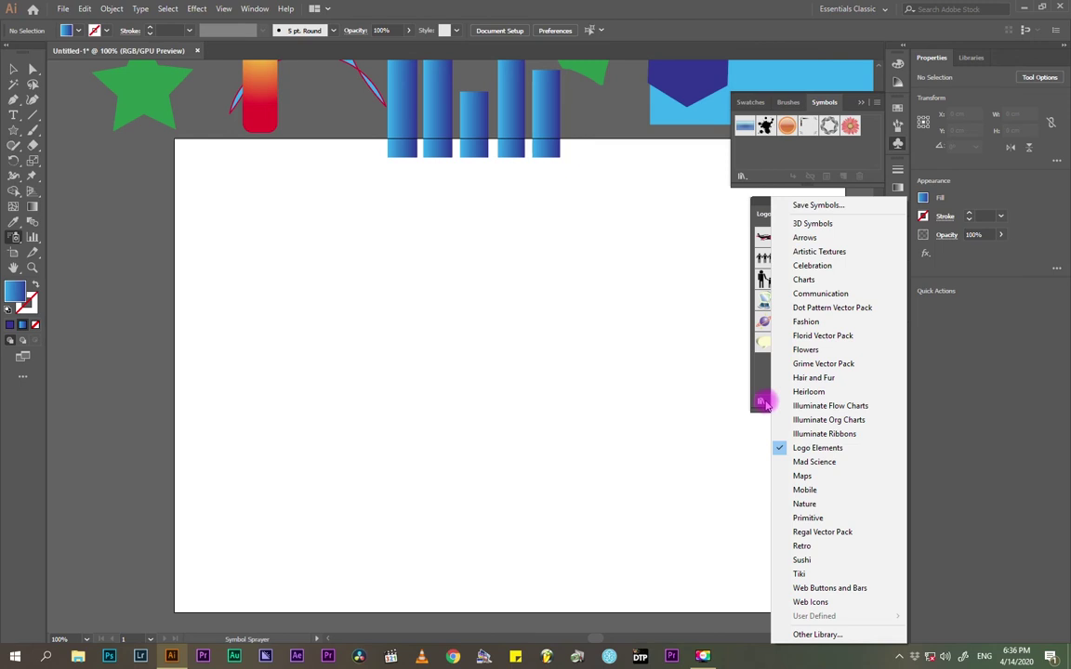
click(805, 266)
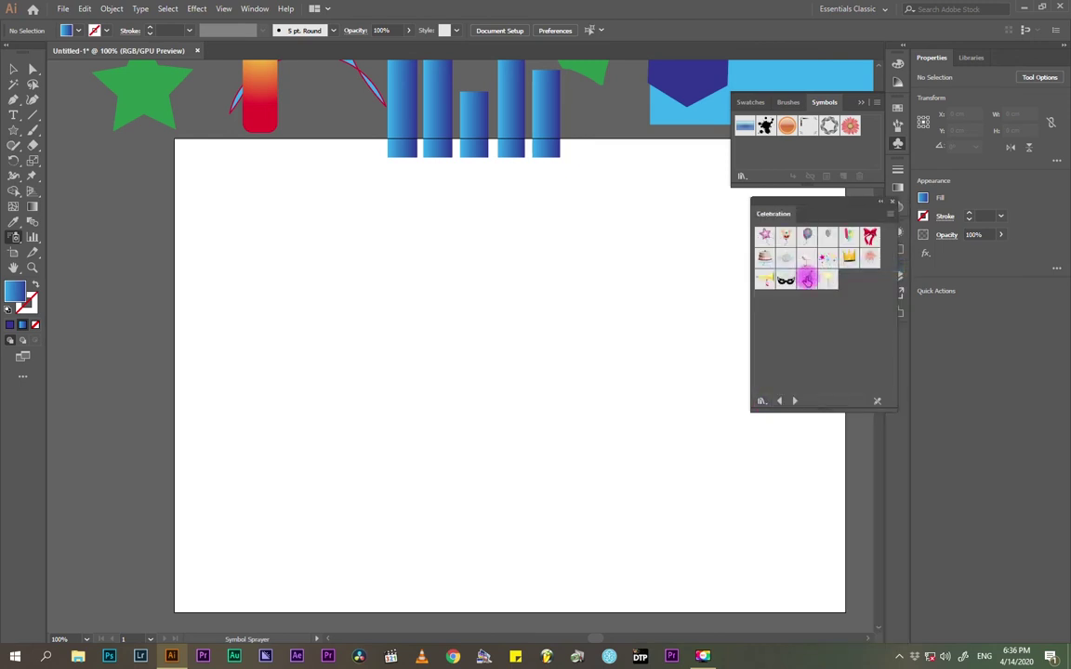
click(764, 403)
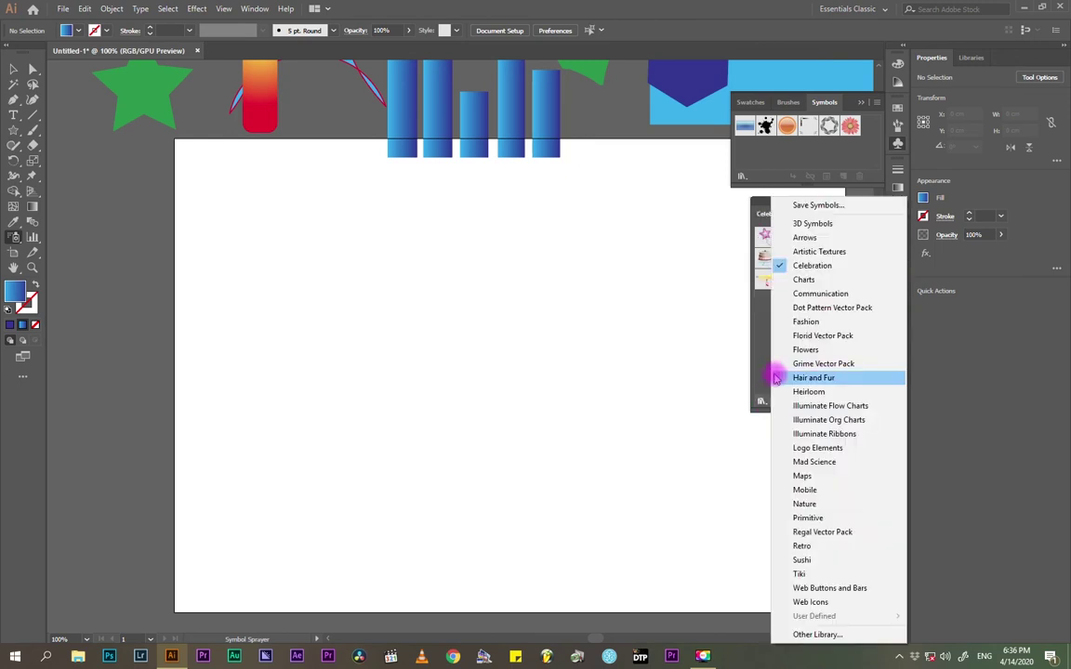
click(804, 602)
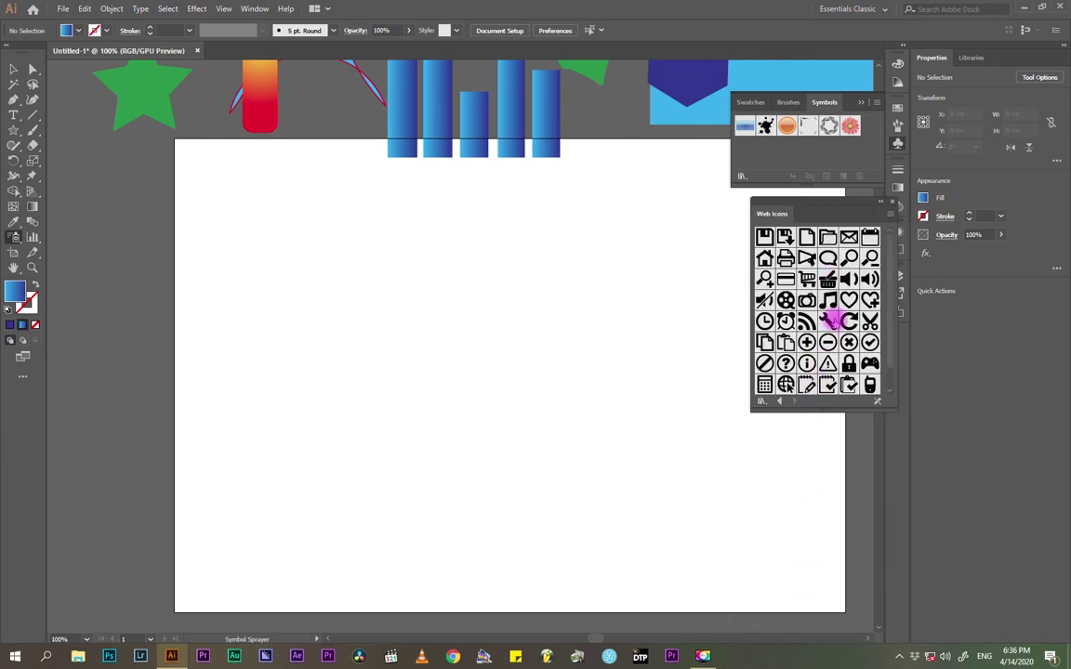
drag(826, 411, 828, 464)
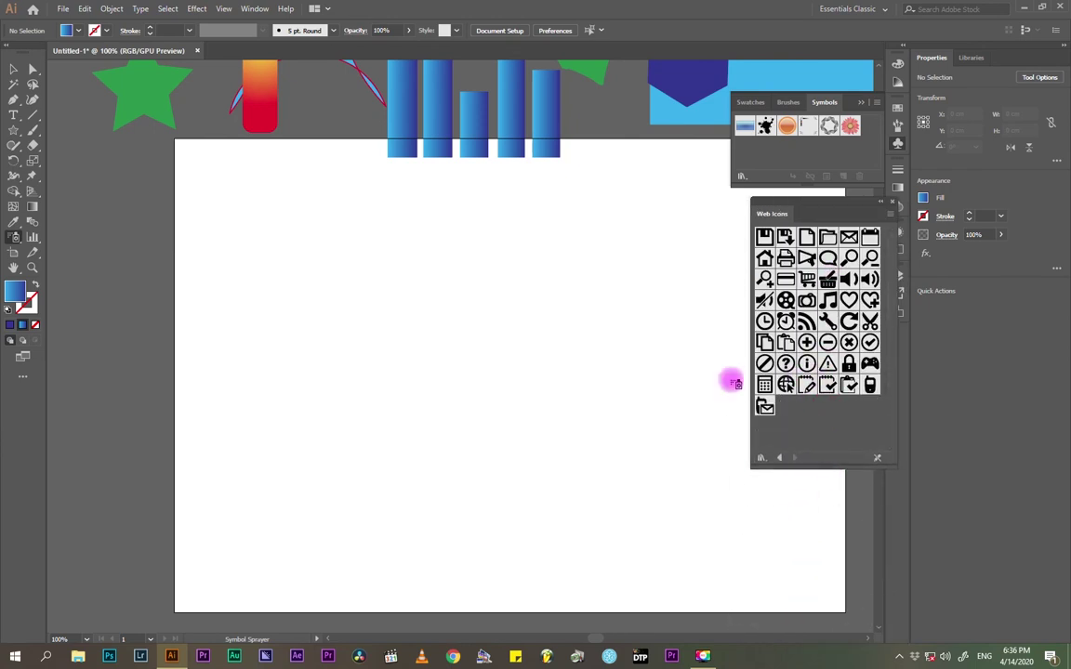
- Add the Cut scissors icon from Web Icons to Symbols and spray scissors across the artboard
click(14, 239)
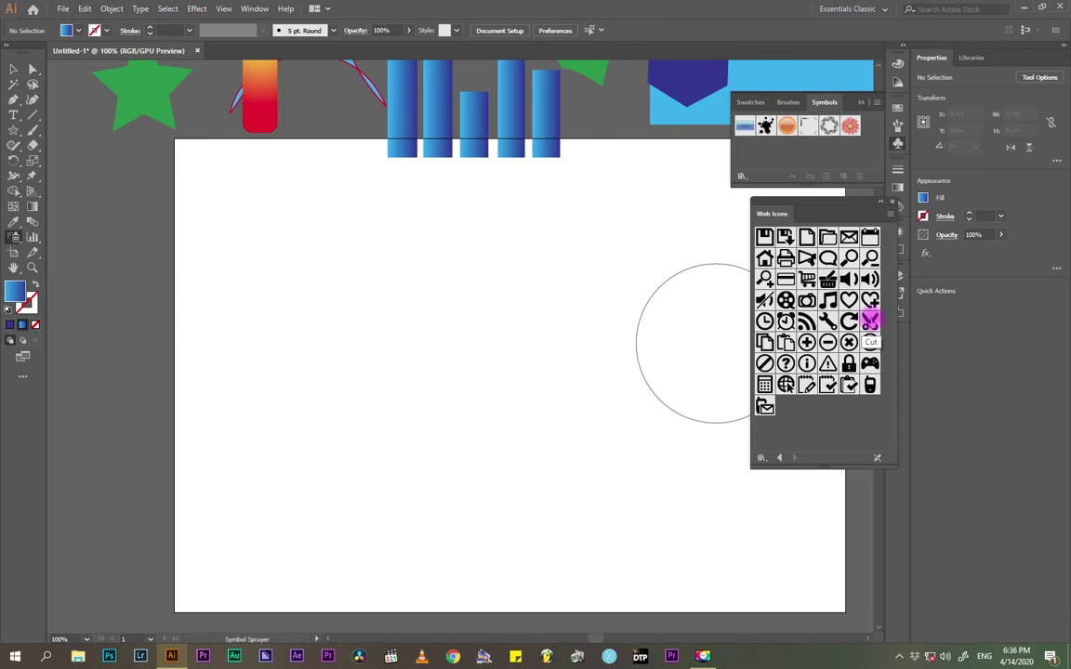
click(869, 321)
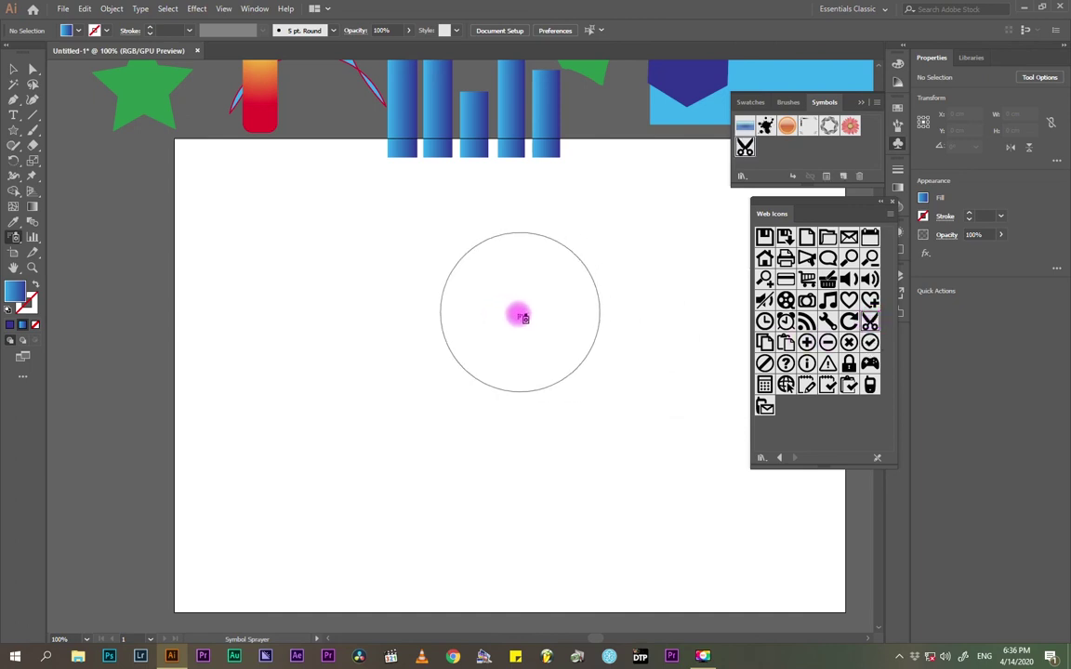
click(486, 335)
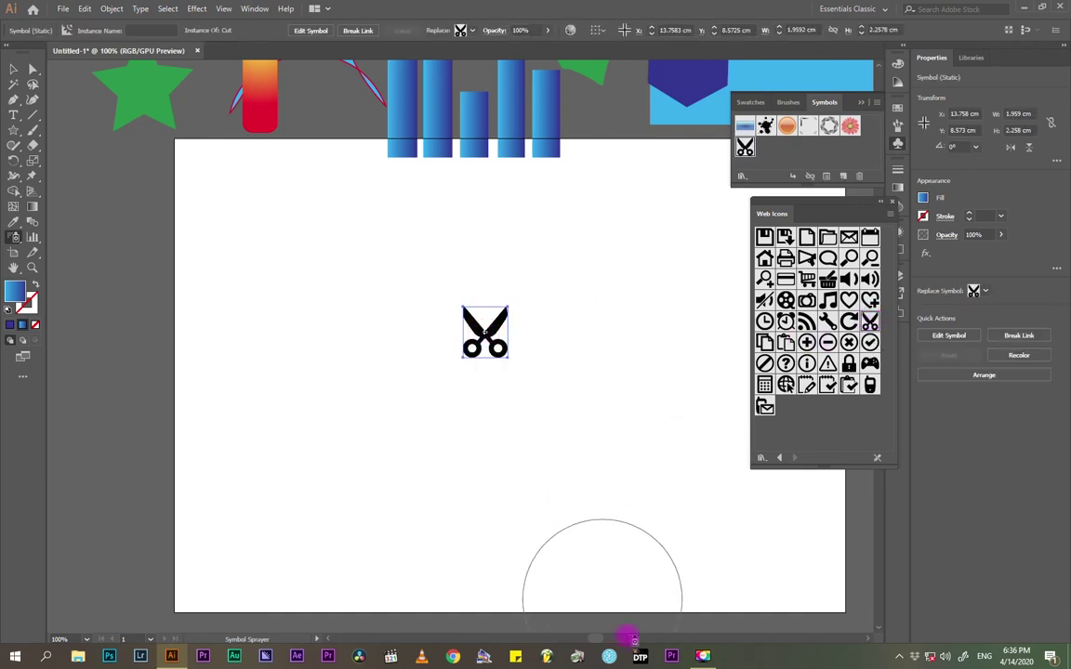
click(288, 228)
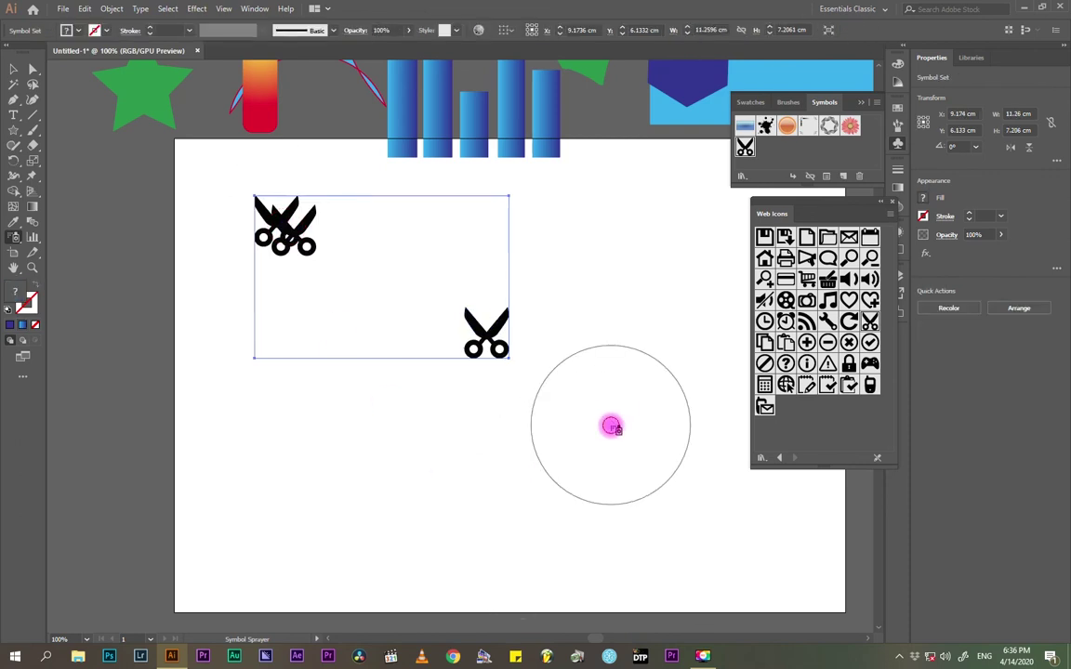
click(609, 426)
click(655, 276)
mouse_move(656, 276)
mouse_down()
mouse_move(313, 377)
mouse_move(578, 359)
mouse_move(506, 406)
mouse_move(427, 353)
mouse_up()
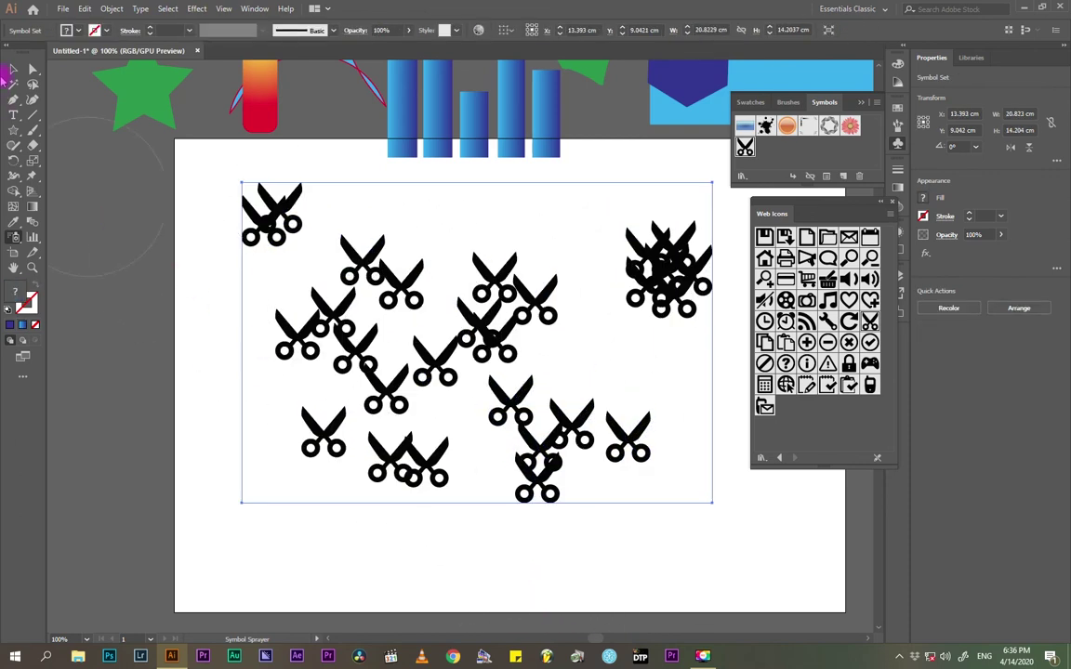
- Select the sprayed scissors set and delete it with Edit > Clear
drag(502, 346, 490, 339)
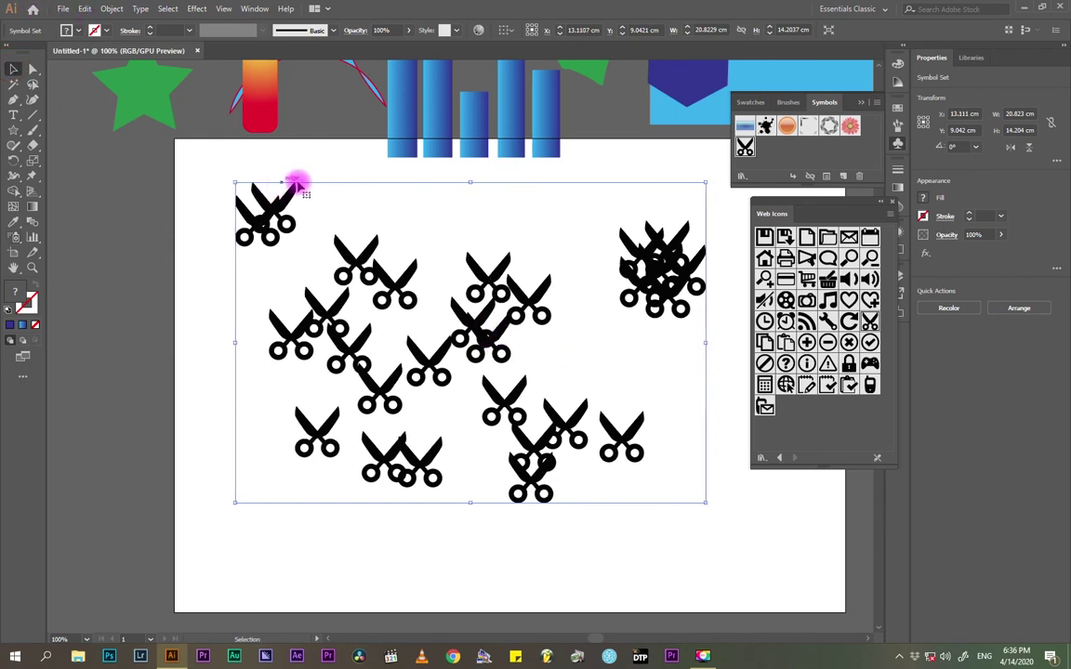
click(83, 8)
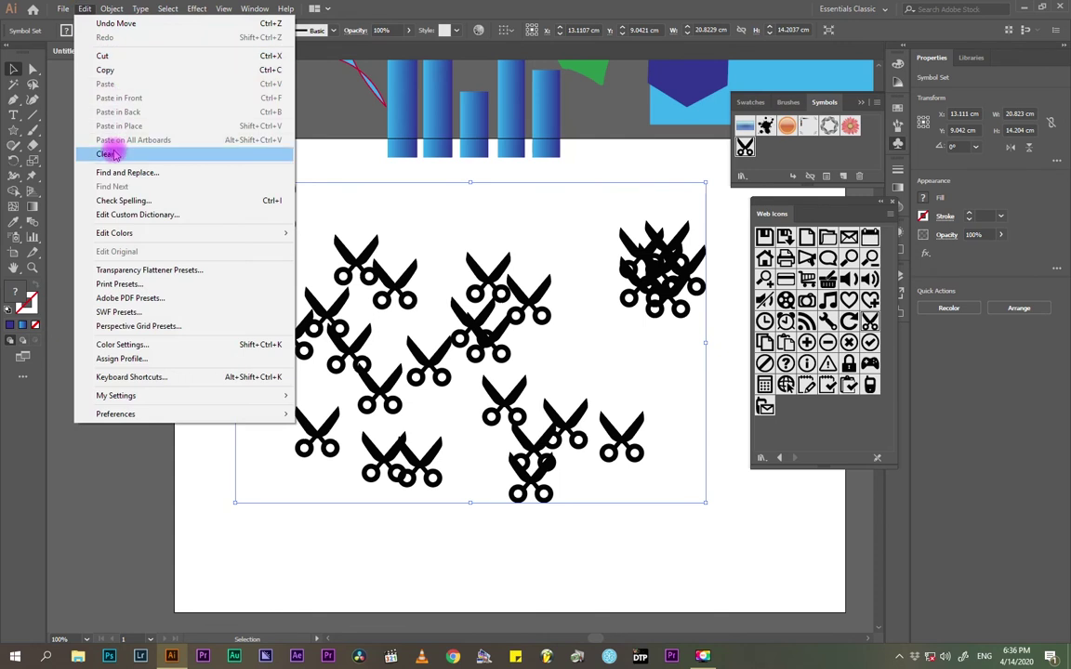
click(47, 152)
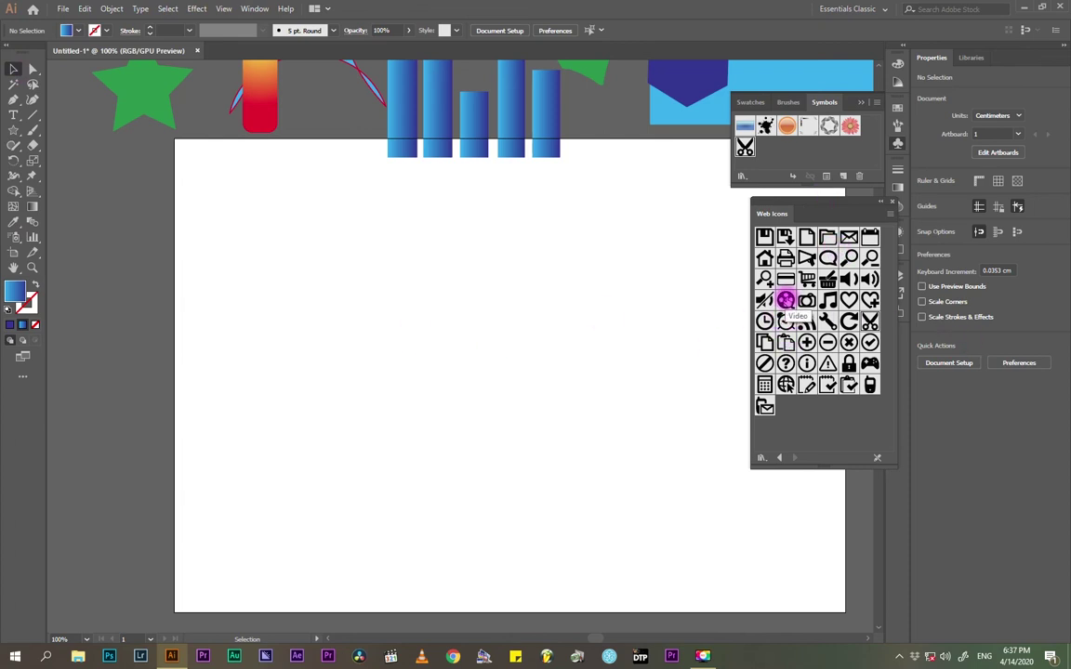
- Place the Mute icon, enlarge it, inspect it close up, and move it to the upper left
drag(764, 299, 419, 350)
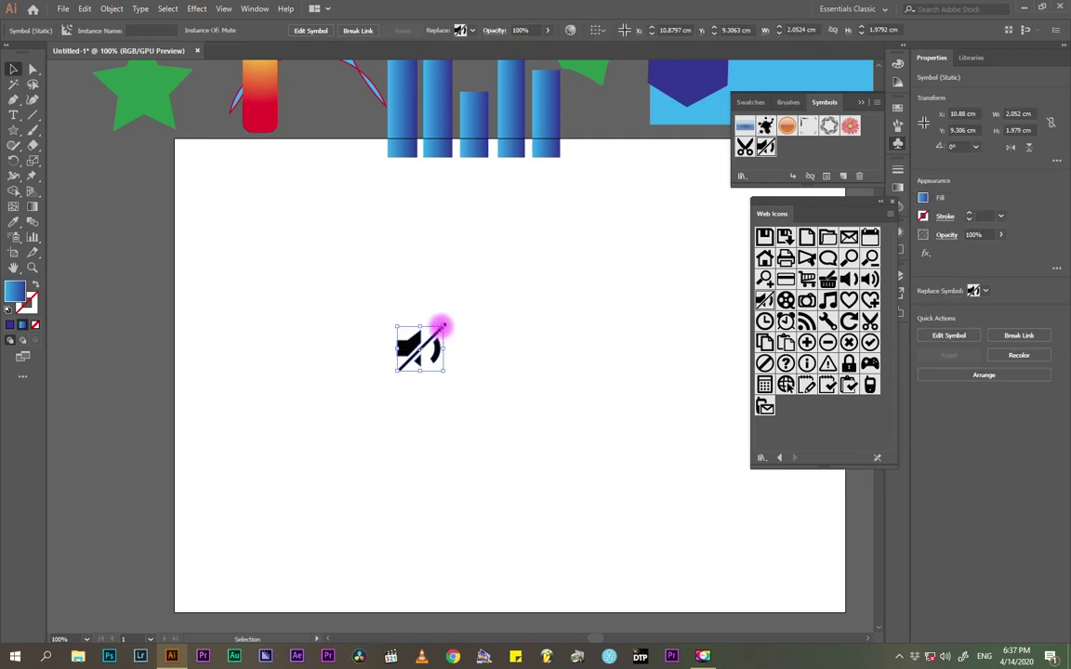
drag(440, 327, 632, 223)
click(558, 346)
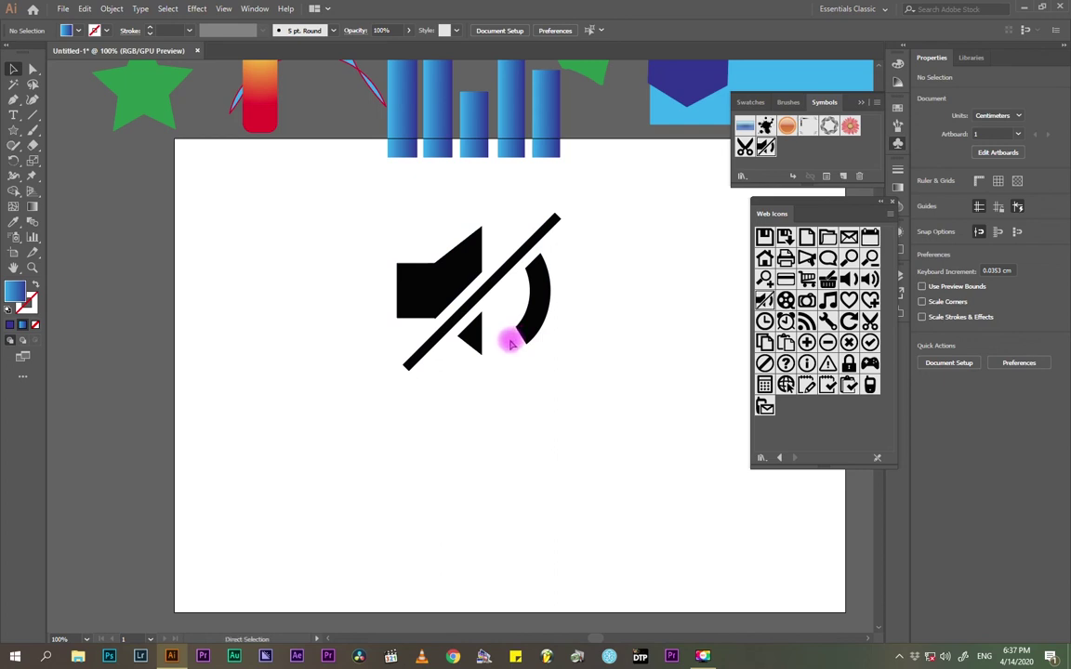
scroll(509, 343, up, 6)
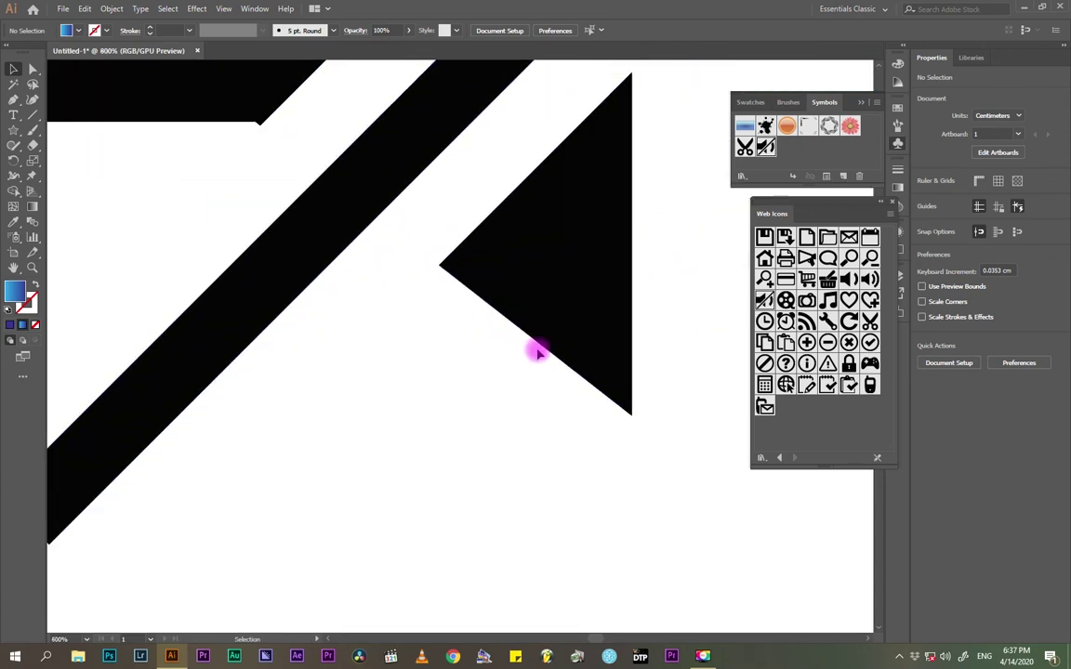
mouse_move(537, 351)
mouse_down()
mouse_move(538, 377)
mouse_move(494, 421)
mouse_move(332, 394)
mouse_move(445, 522)
mouse_move(581, 353)
mouse_move(545, 341)
mouse_up()
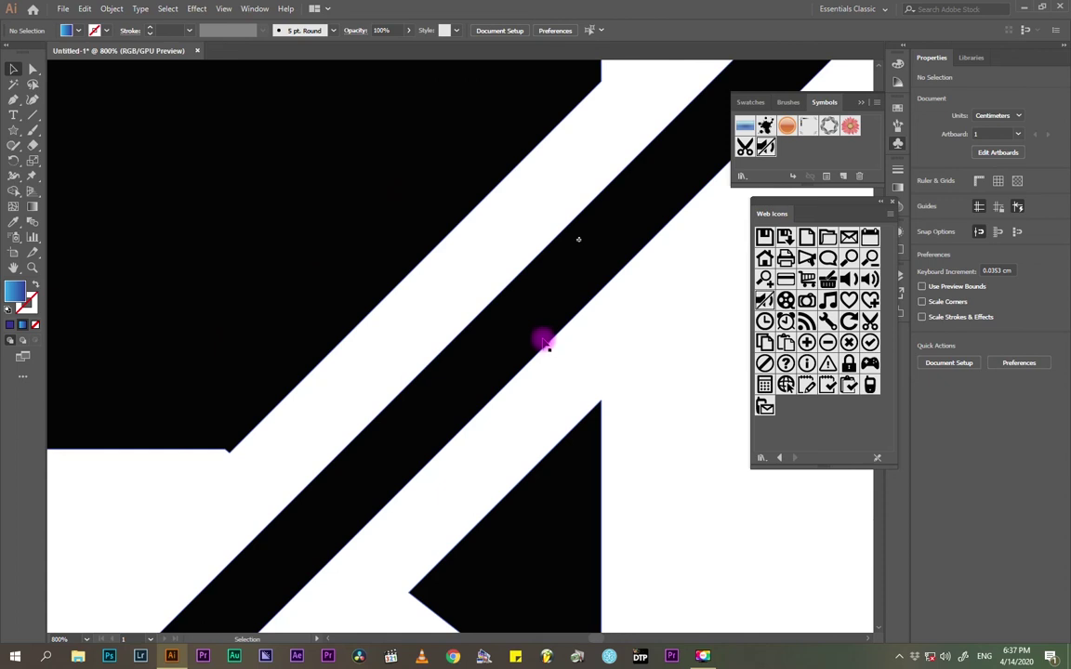
scroll(547, 344, down, 7)
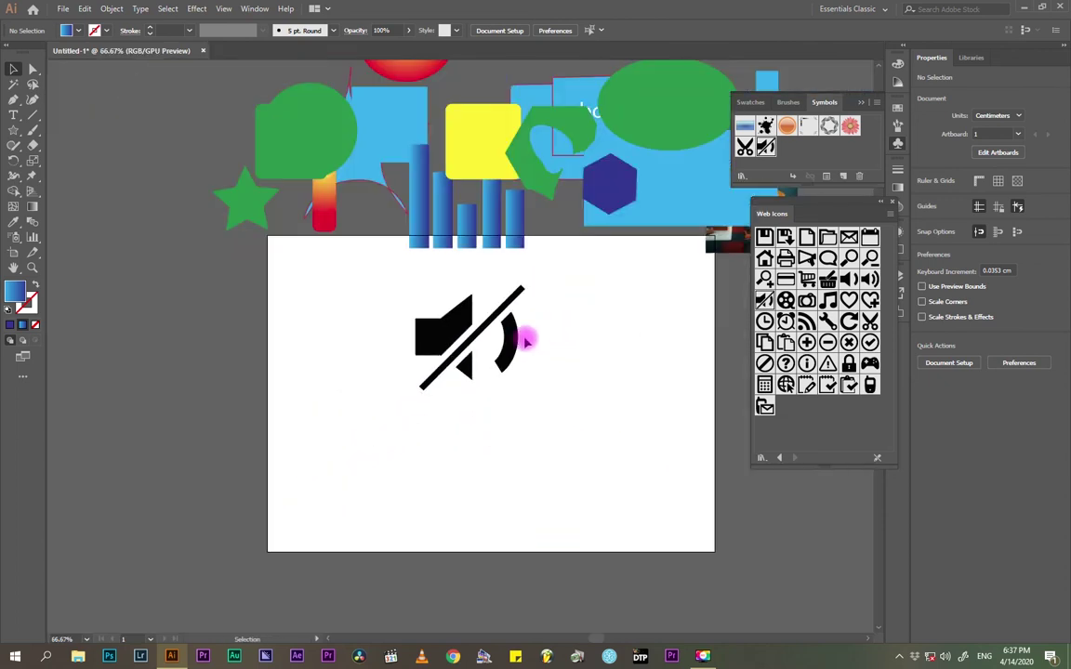
drag(514, 342, 364, 316)
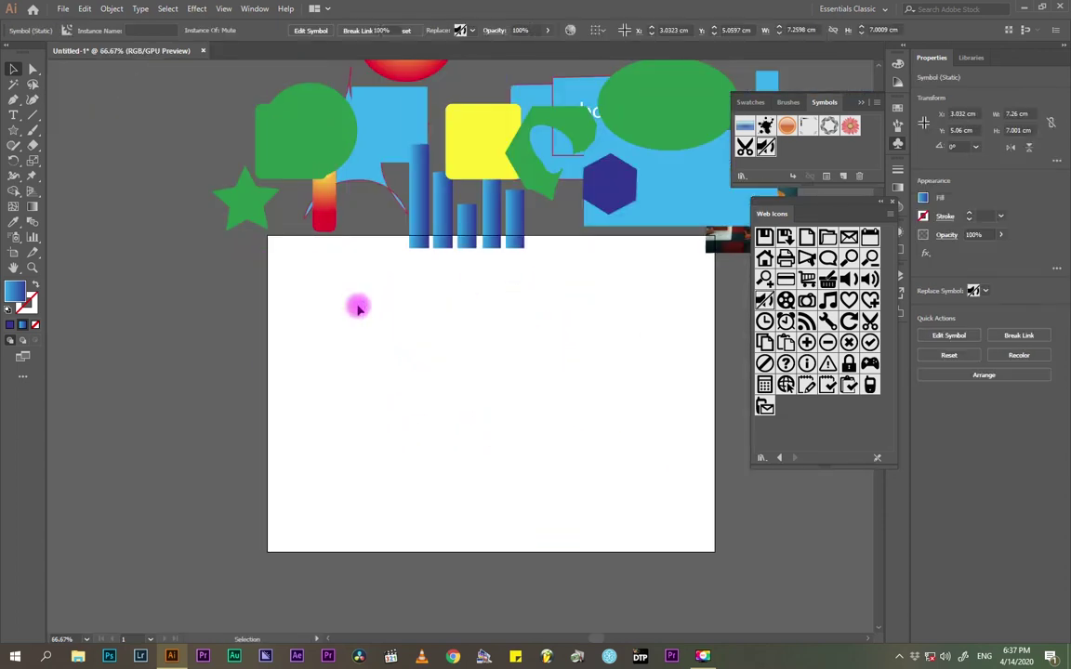
click(483, 312)
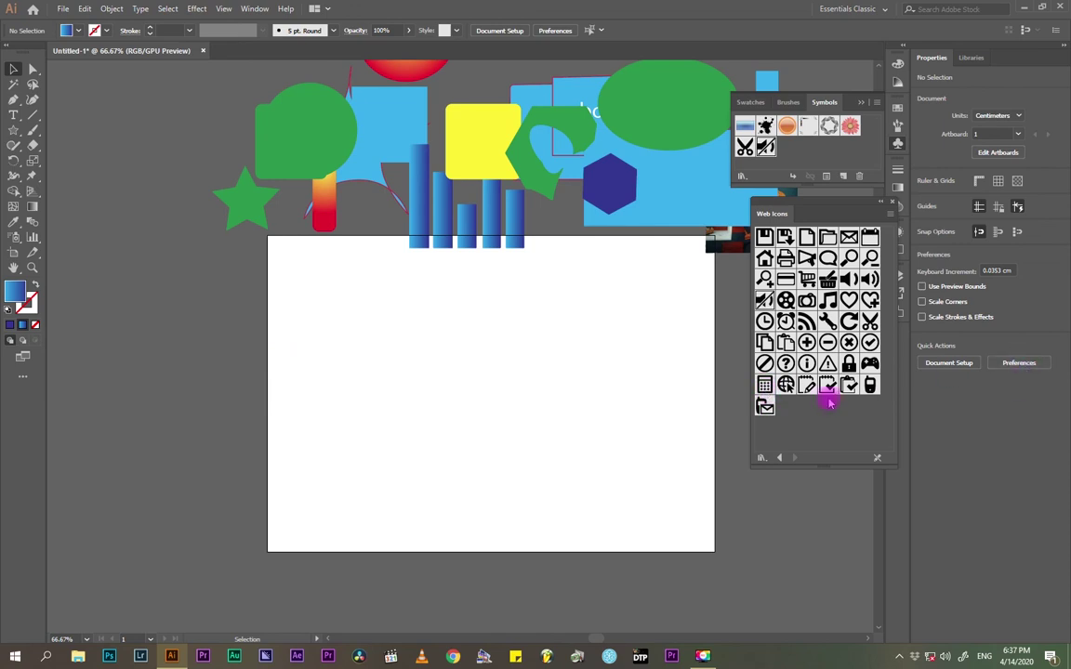
- Place the Go to Web globe icon on the artboard, then delete it
drag(785, 386, 585, 386)
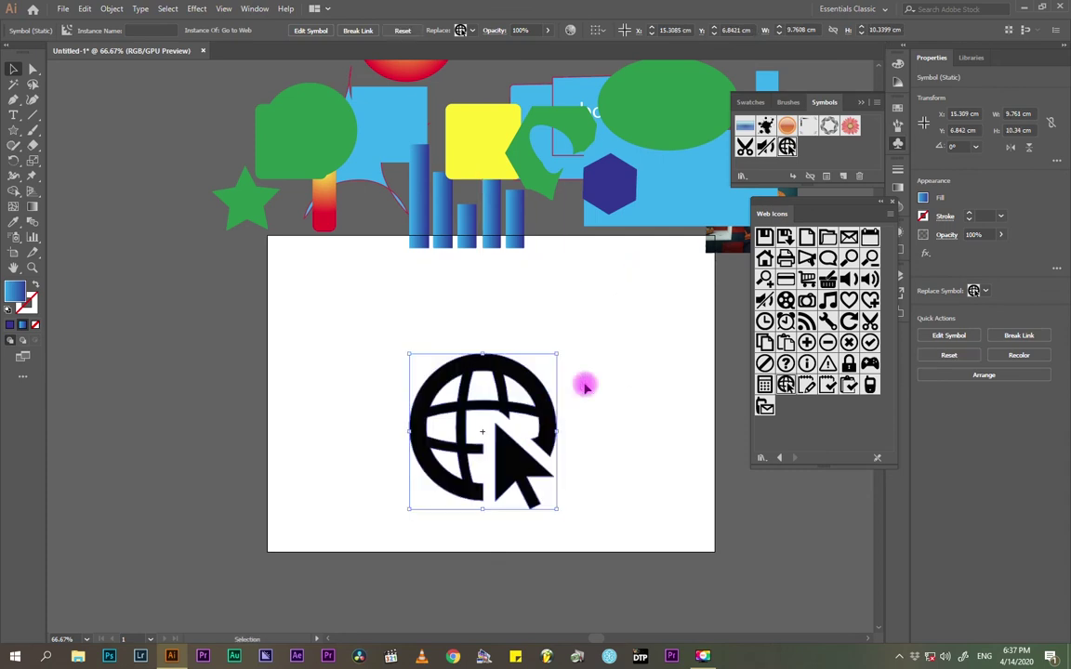
click(556, 437)
click(490, 359)
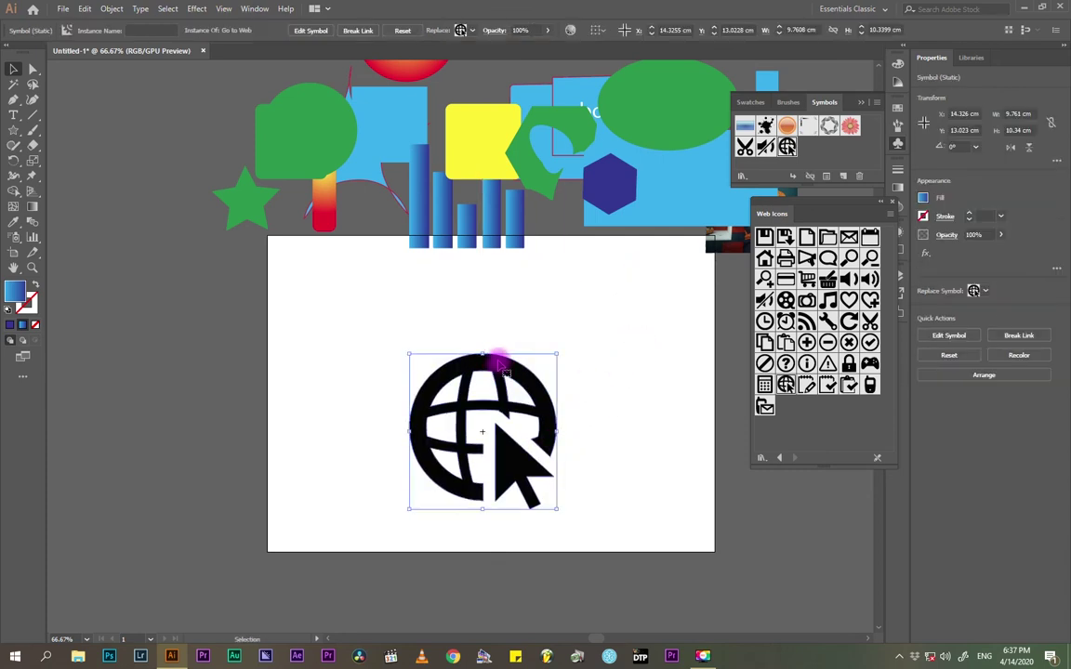
key(Delete)
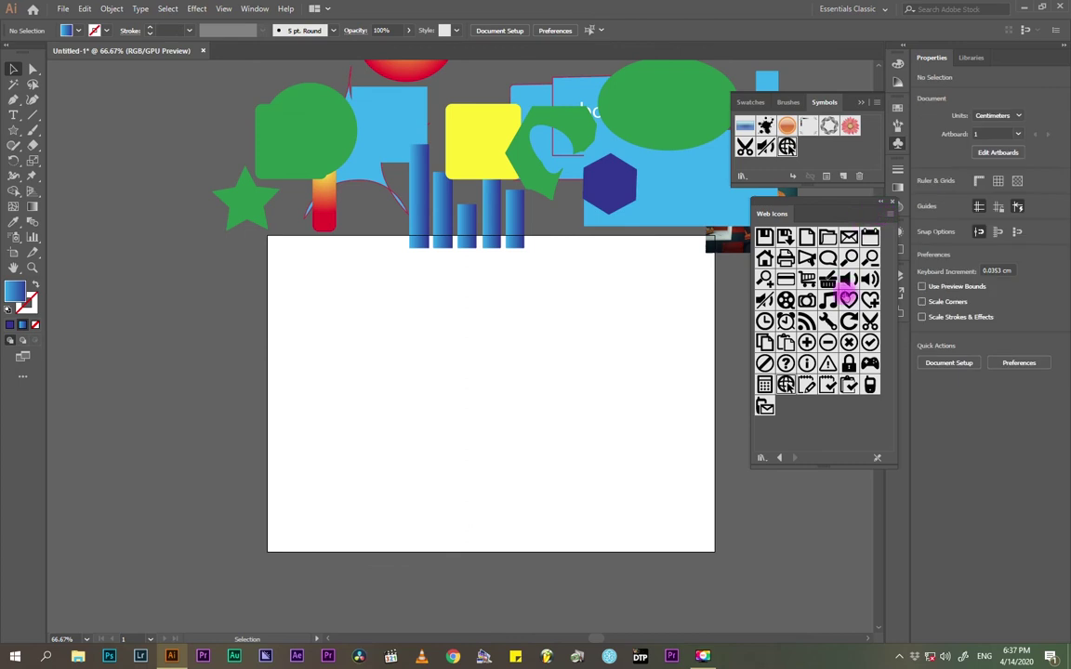
- Place the Shopping Cart icon mid-artboard and nudge it slightly left
drag(804, 276, 614, 297)
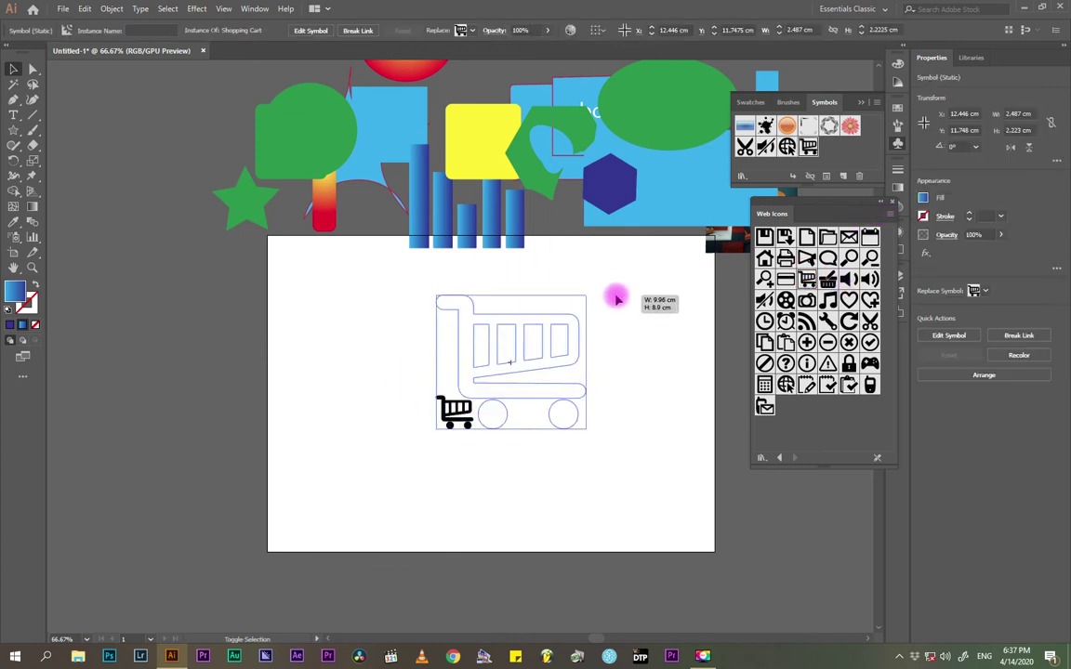
click(514, 334)
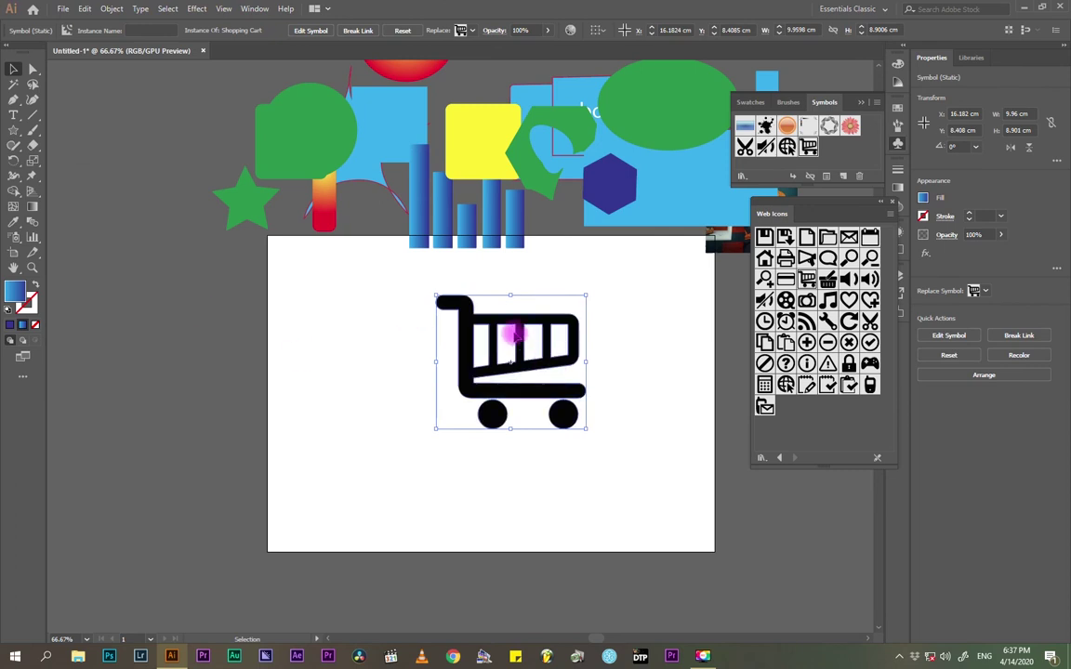
drag(517, 322, 483, 325)
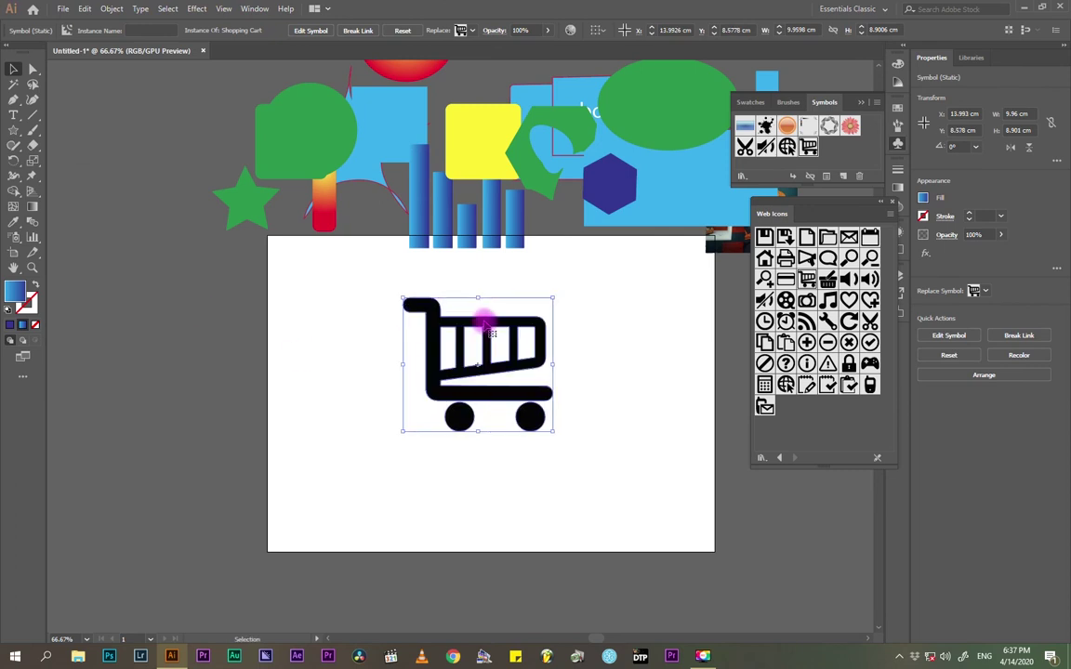
right_click(485, 326)
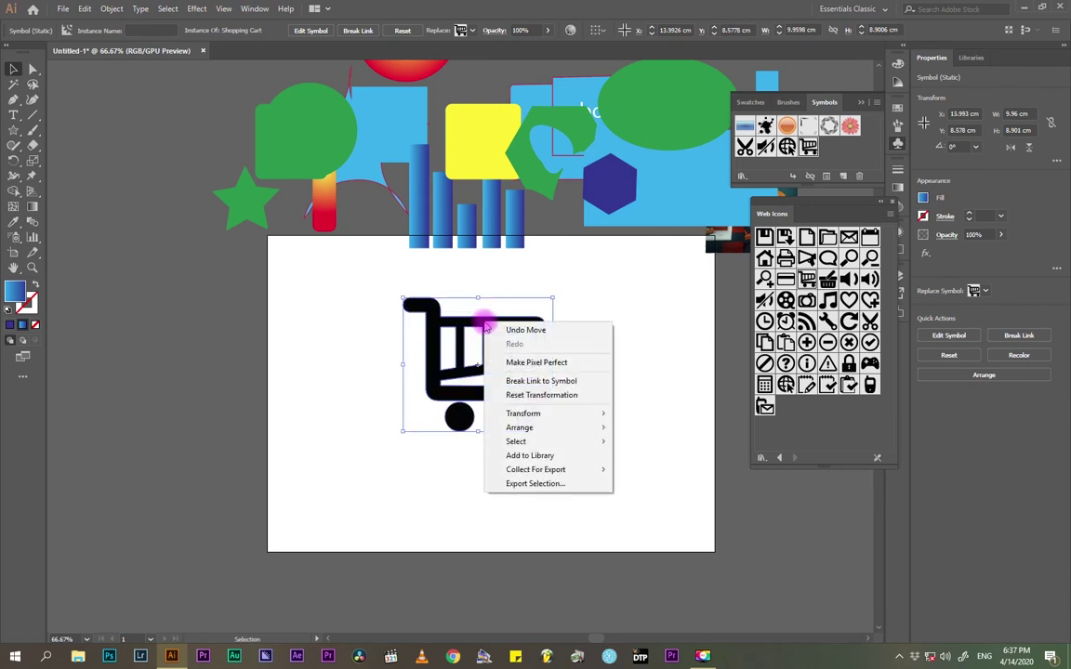
click(477, 327)
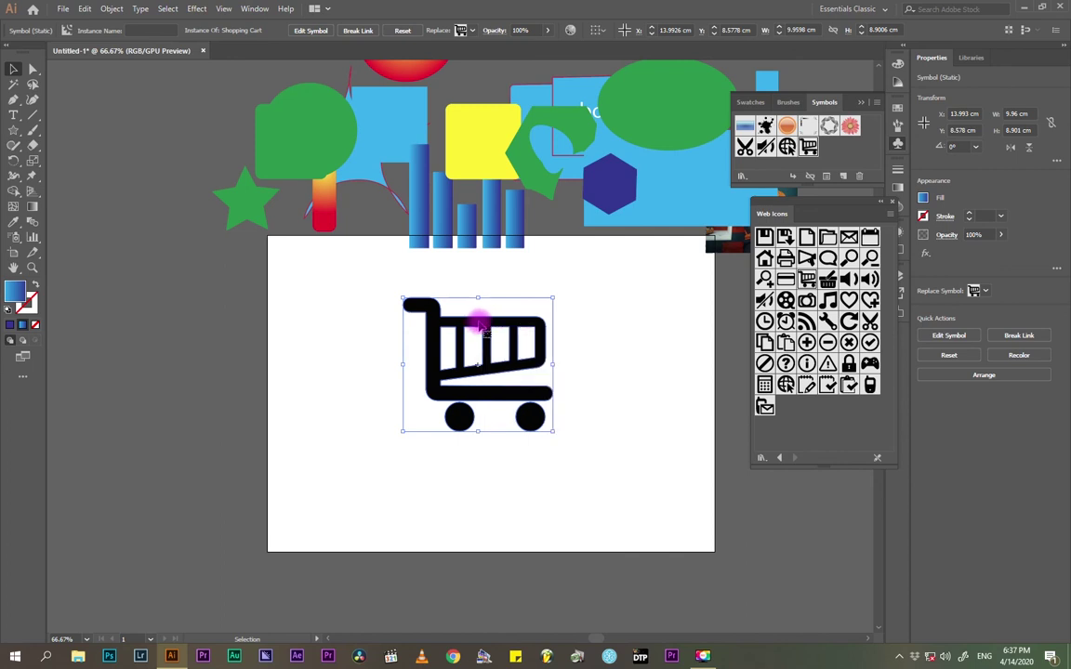
- Enter editing of the cart symbol definition and fill the cart shape green
double_click(480, 325)
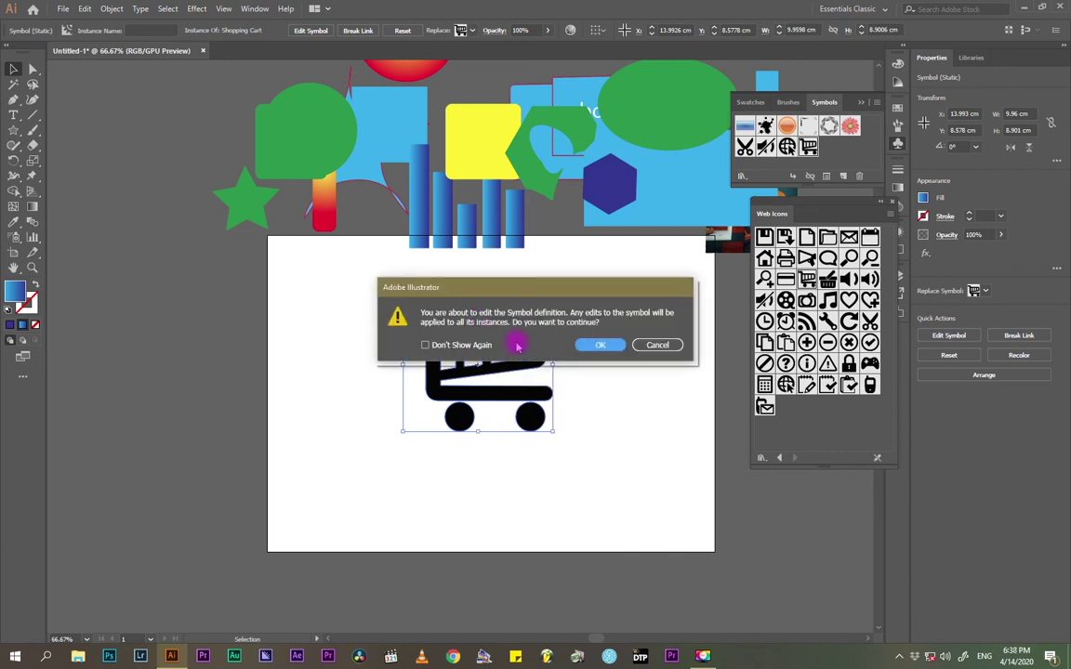
click(584, 347)
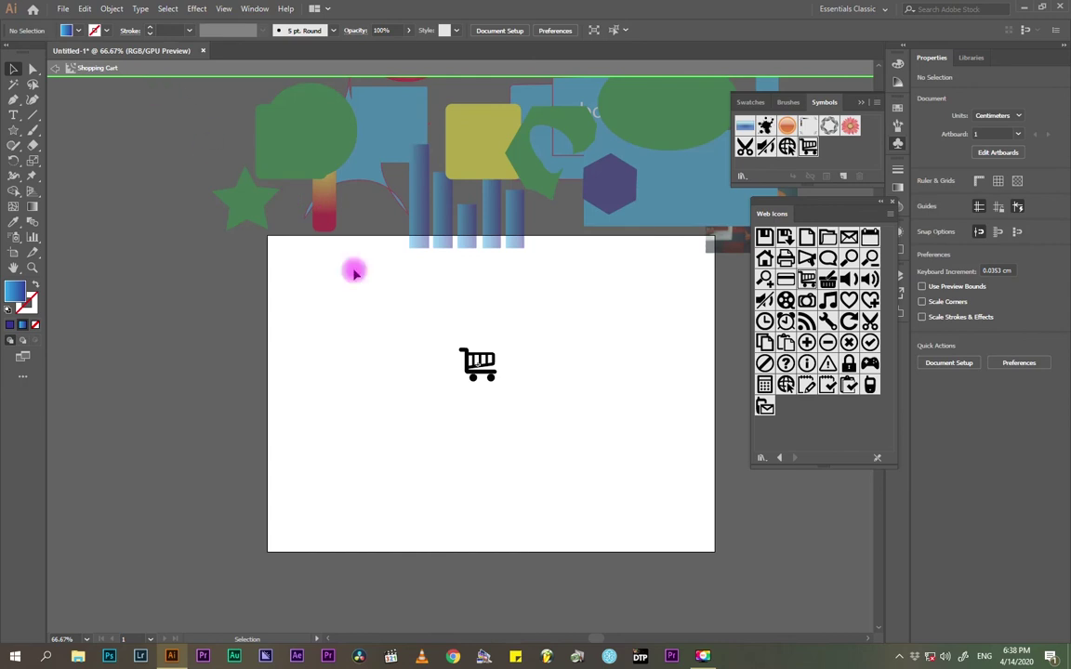
click(485, 359)
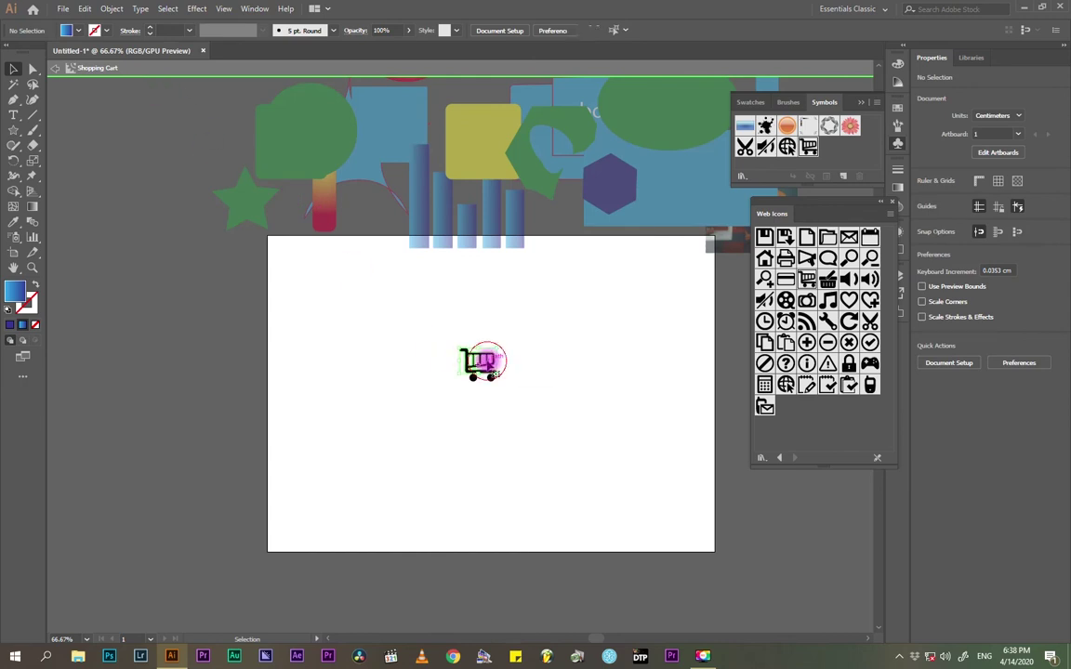
click(80, 30)
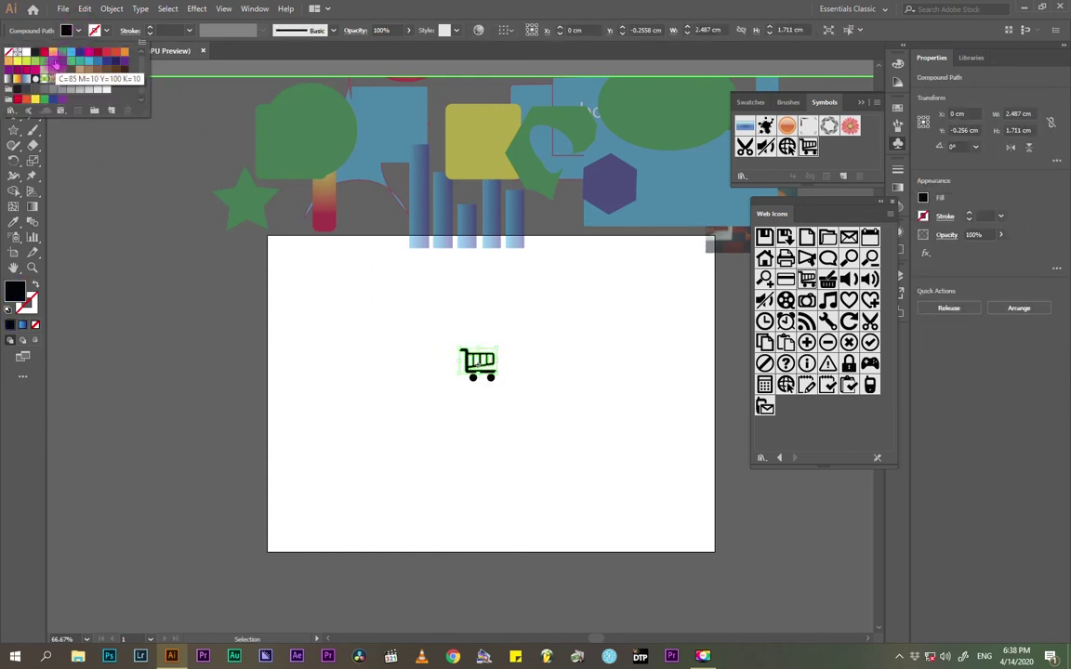
click(54, 62)
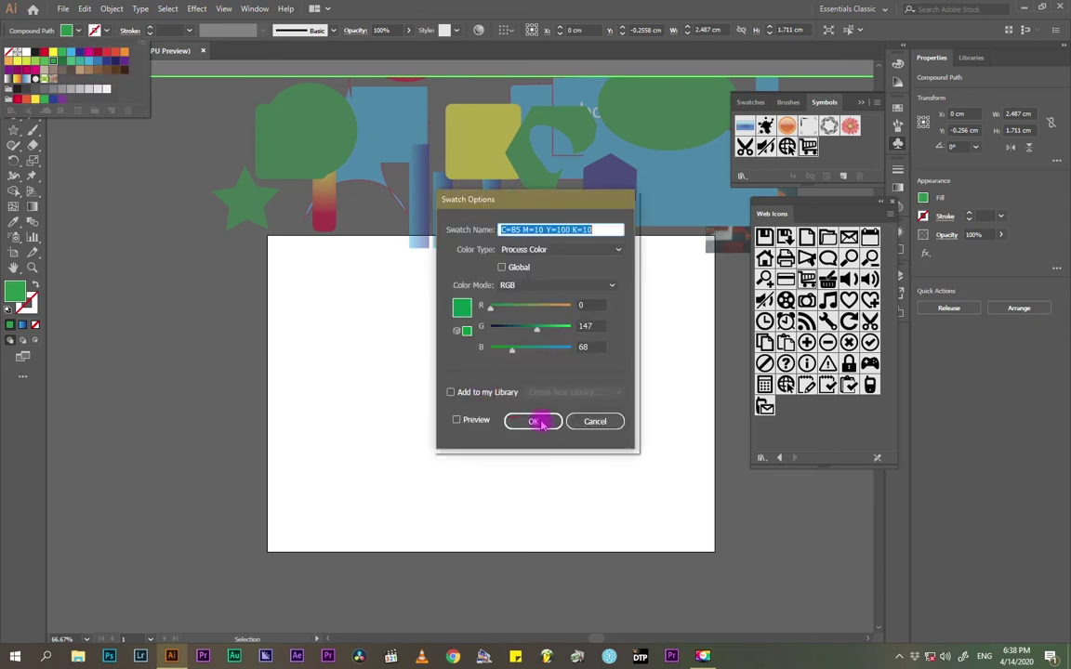
click(591, 420)
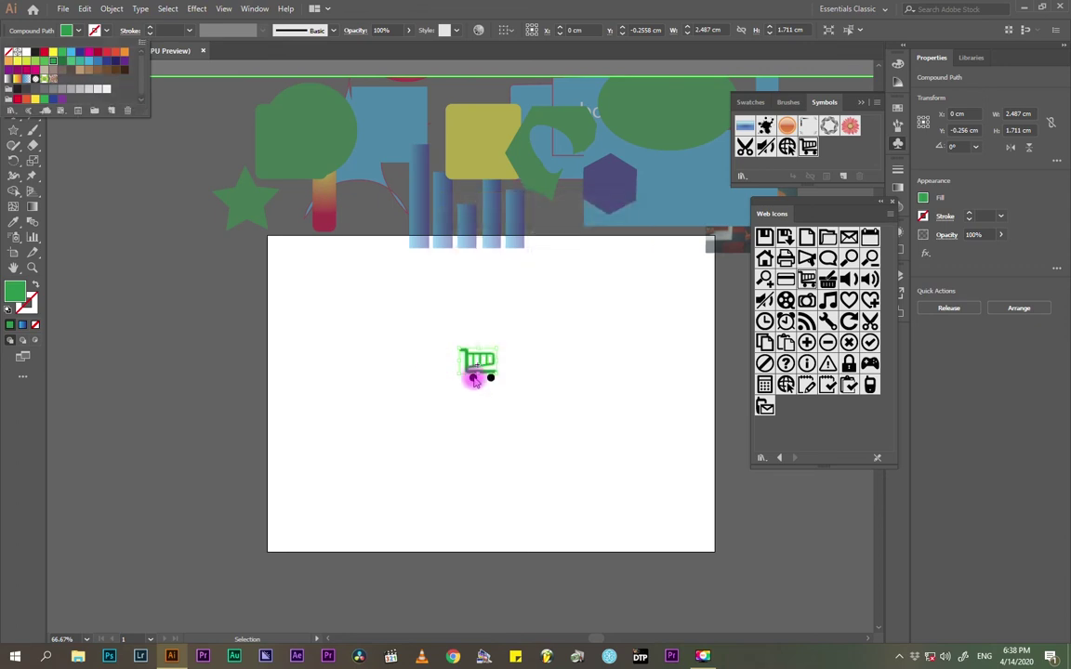
right_click(512, 338)
- Undo the green fill, fill the cart blue, exit symbol editing, and move it left
click(576, 347)
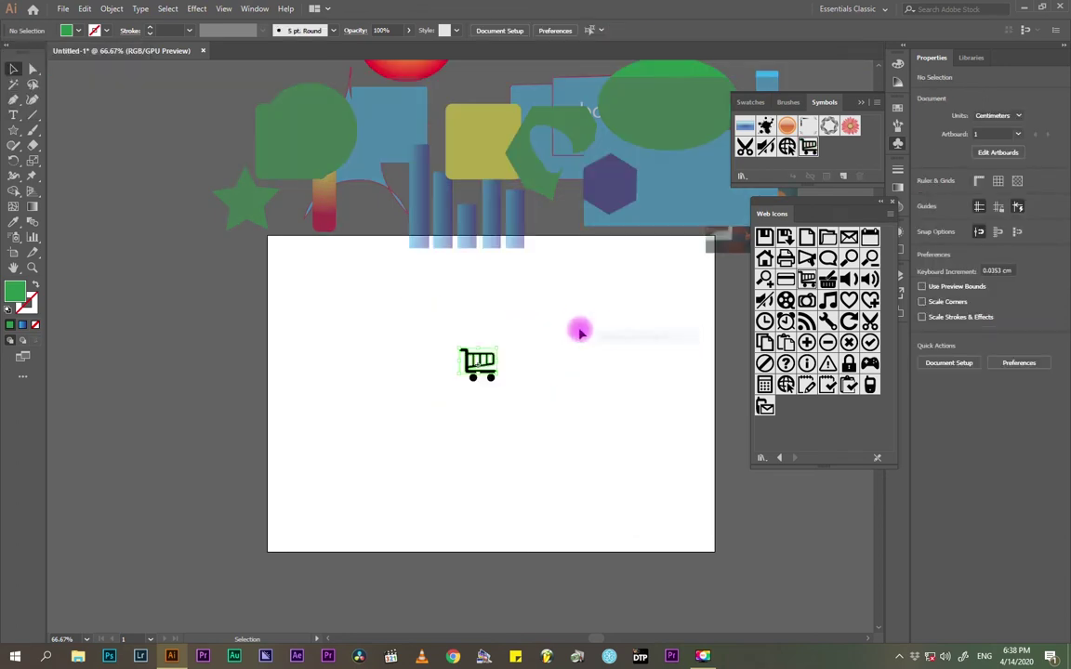
drag(511, 332, 460, 397)
click(78, 31)
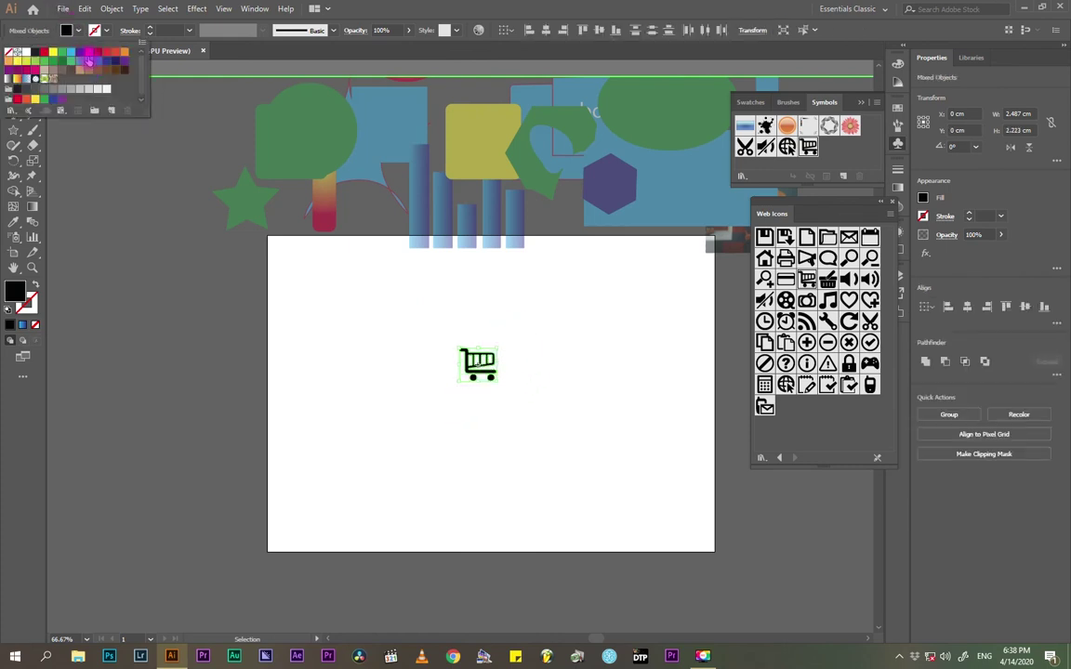
click(72, 59)
double_click(521, 375)
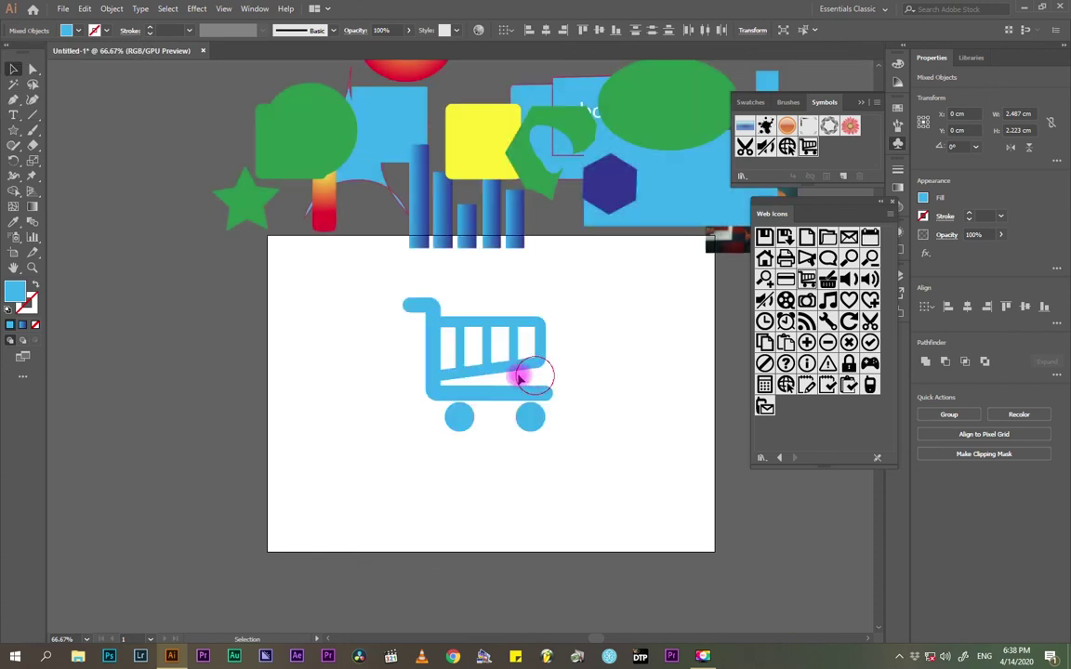
drag(476, 366, 414, 370)
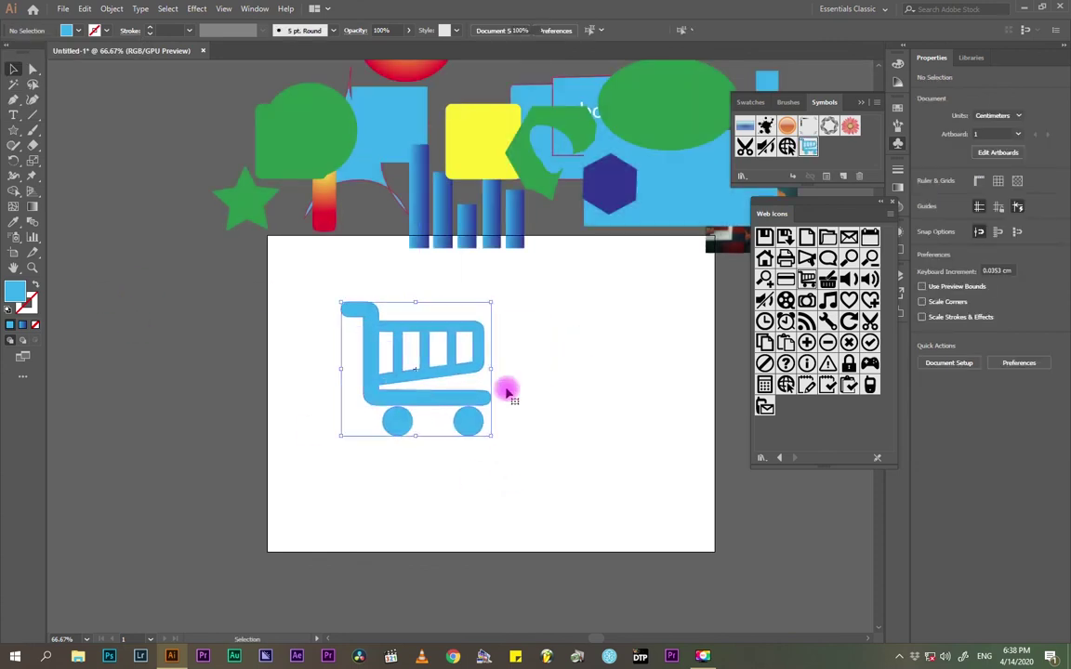
click(507, 390)
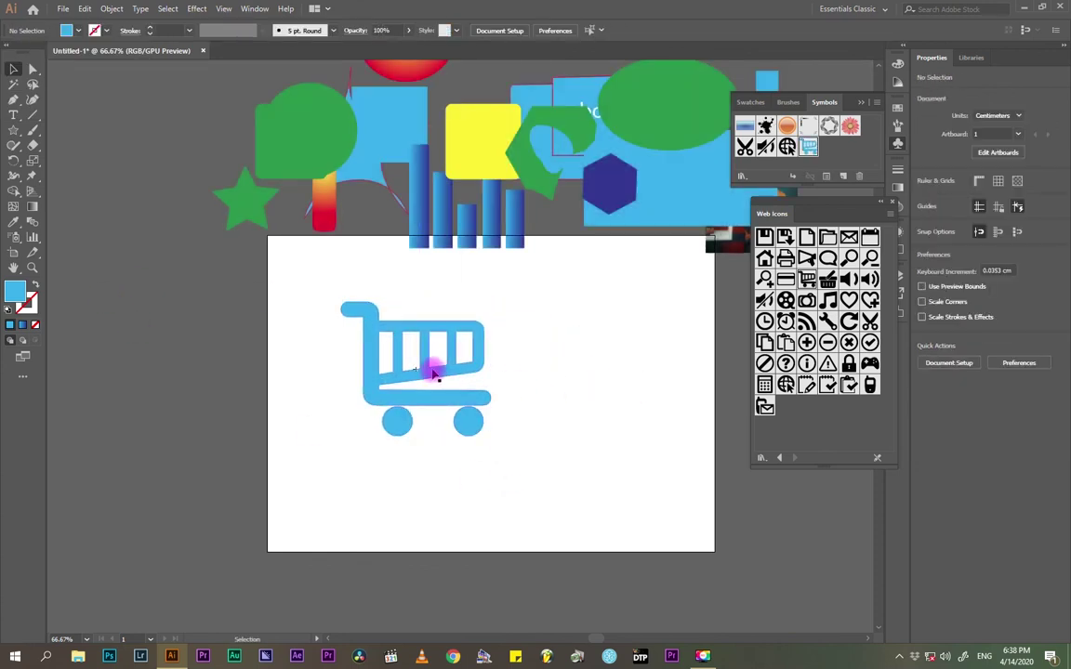
- Re-enter the cart symbol, select its parts, and undo an accidental move of the body
double_click(432, 377)
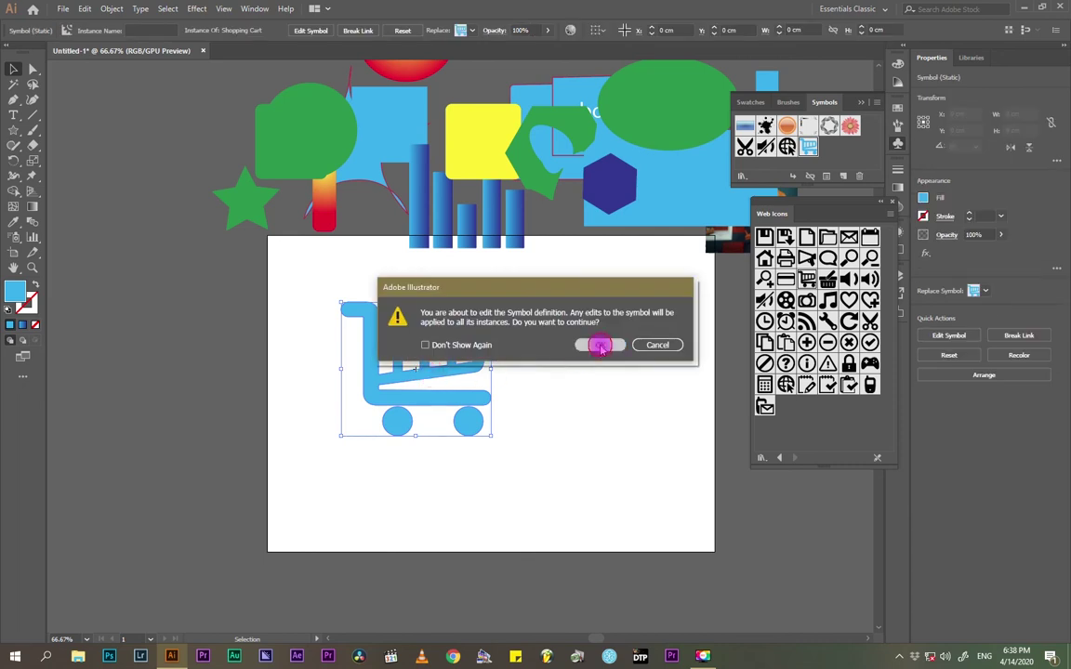
click(600, 346)
drag(509, 310, 404, 415)
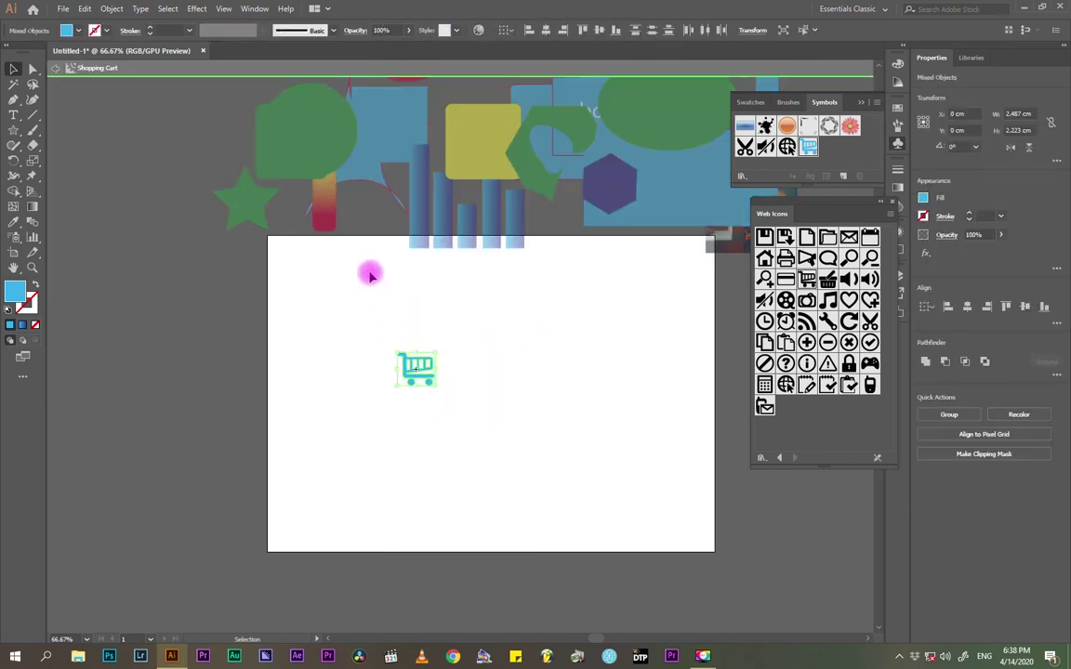
drag(443, 338, 394, 398)
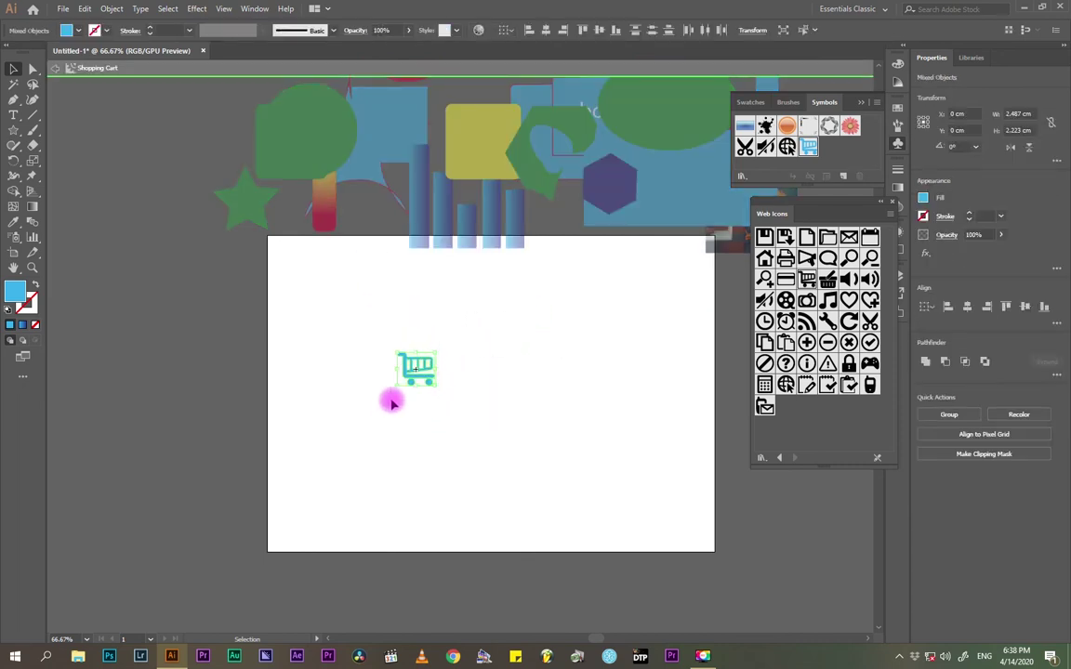
click(438, 354)
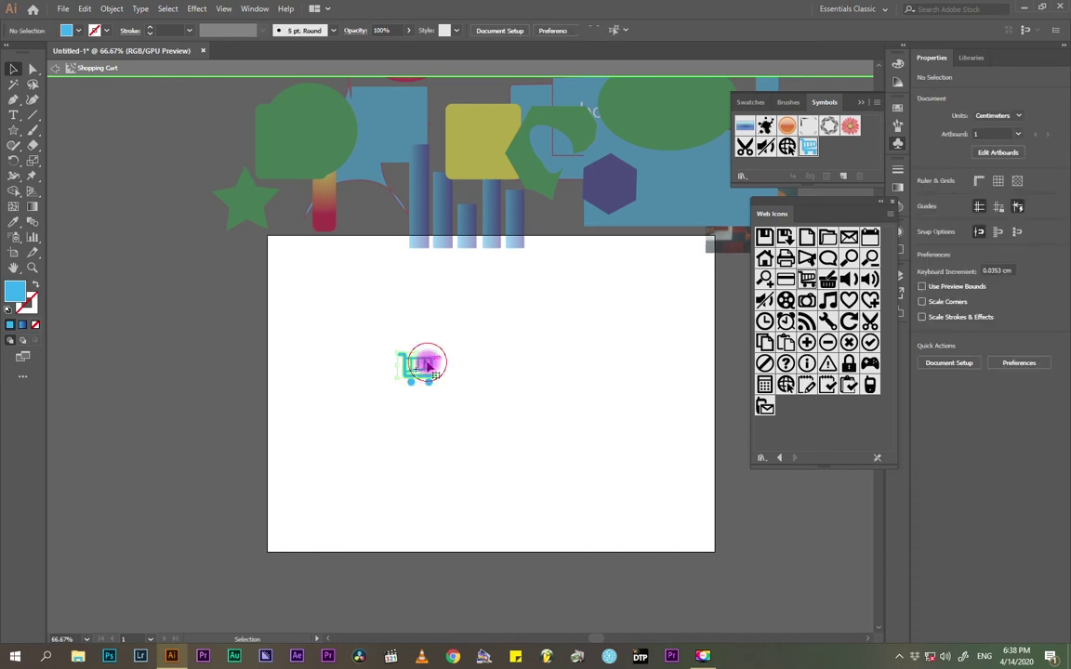
drag(425, 363, 389, 385)
right_click(478, 348)
click(506, 360)
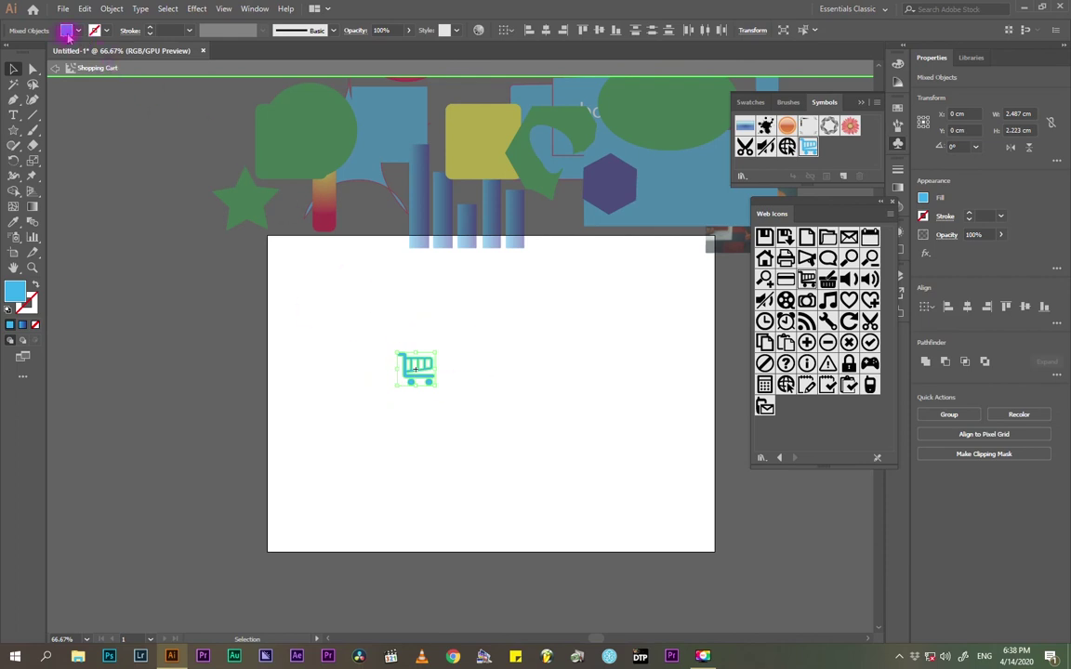
- Fill the cart symbol red, exit isolation mode, and select the red cart instance
click(68, 33)
click(52, 53)
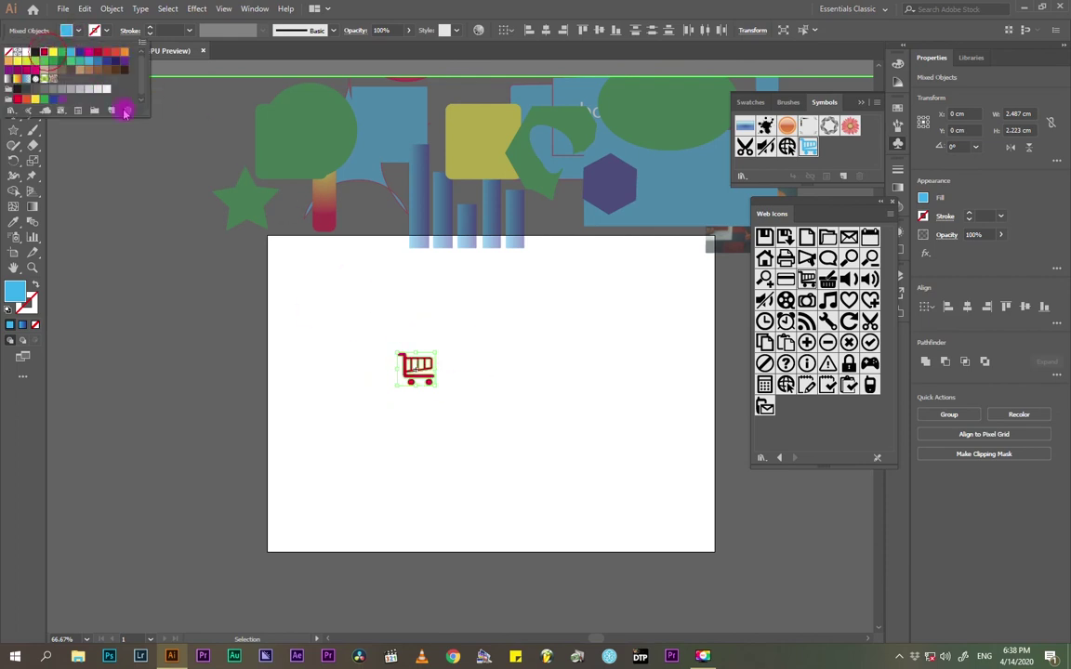
double_click(564, 395)
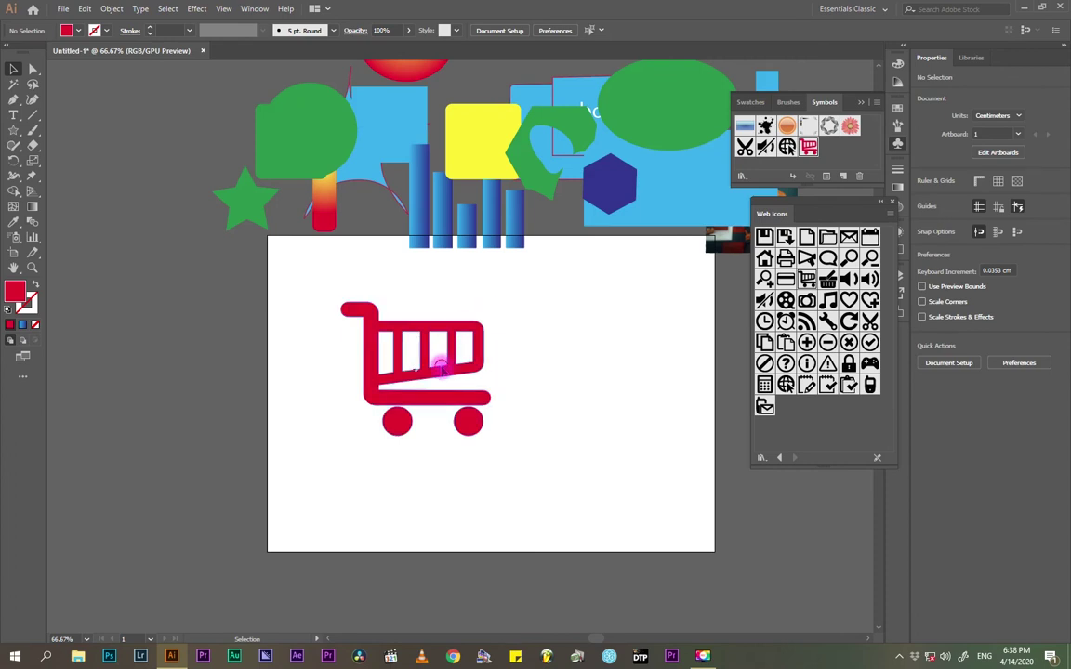
click(578, 335)
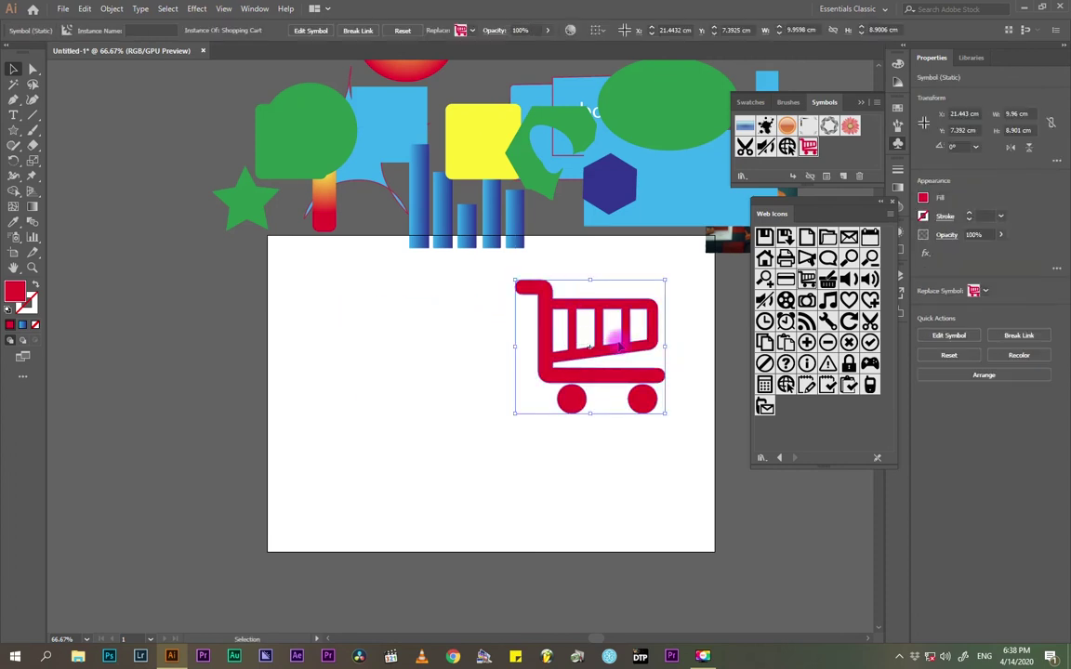
- Open the Web Buttons and Bars library and place trial red badge and Loading 3 symbols
click(781, 459)
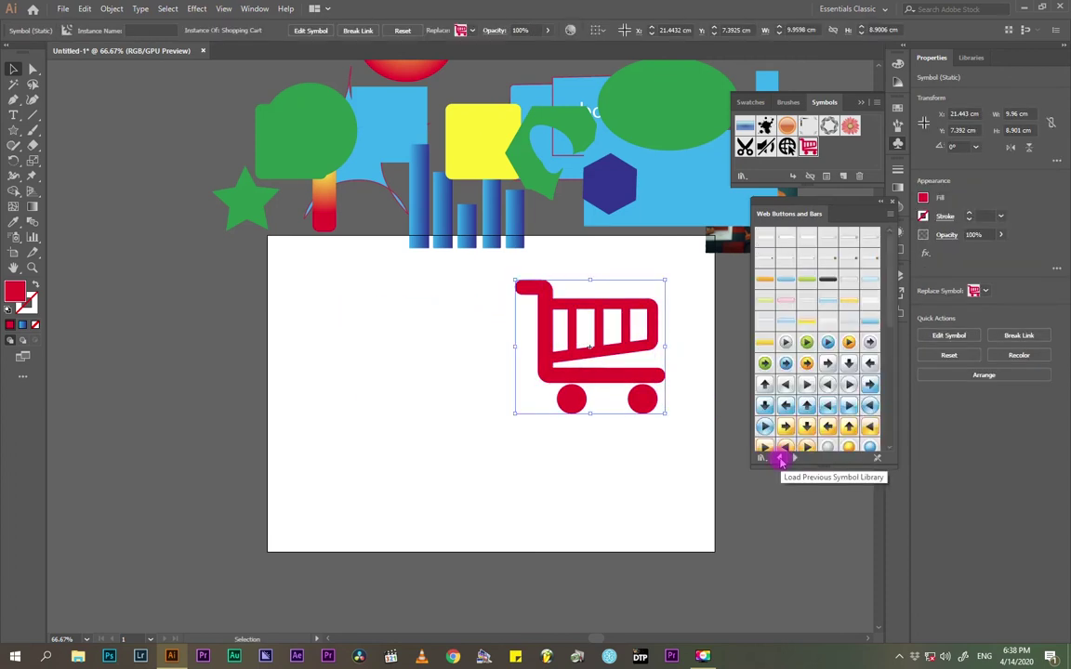
drag(793, 463, 794, 528)
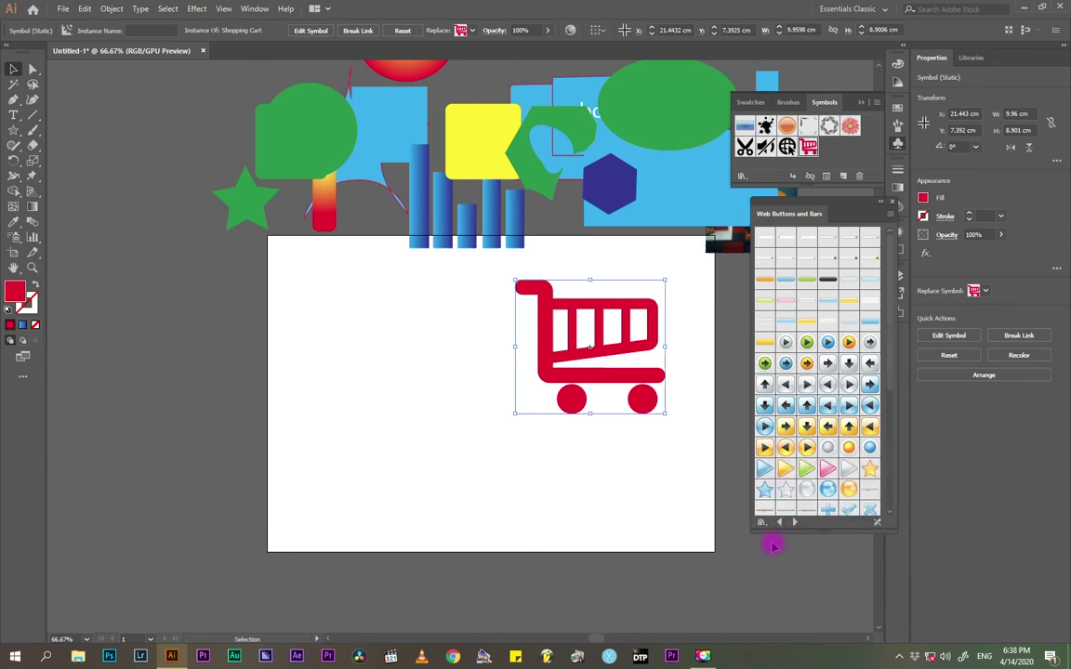
scroll(832, 451, down, 5)
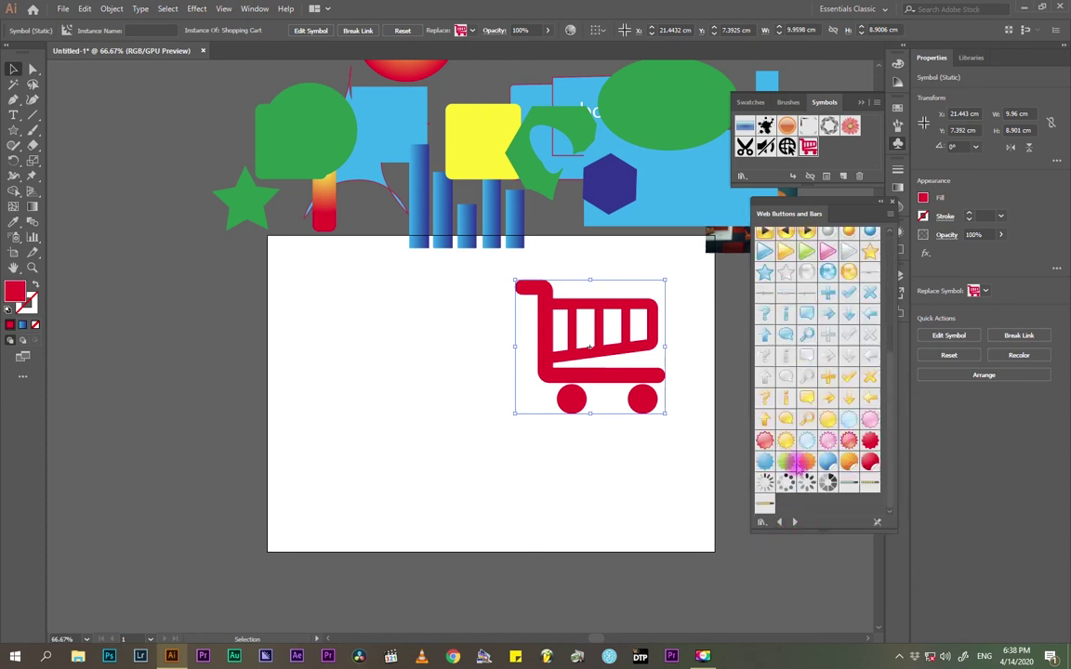
drag(709, 444, 509, 335)
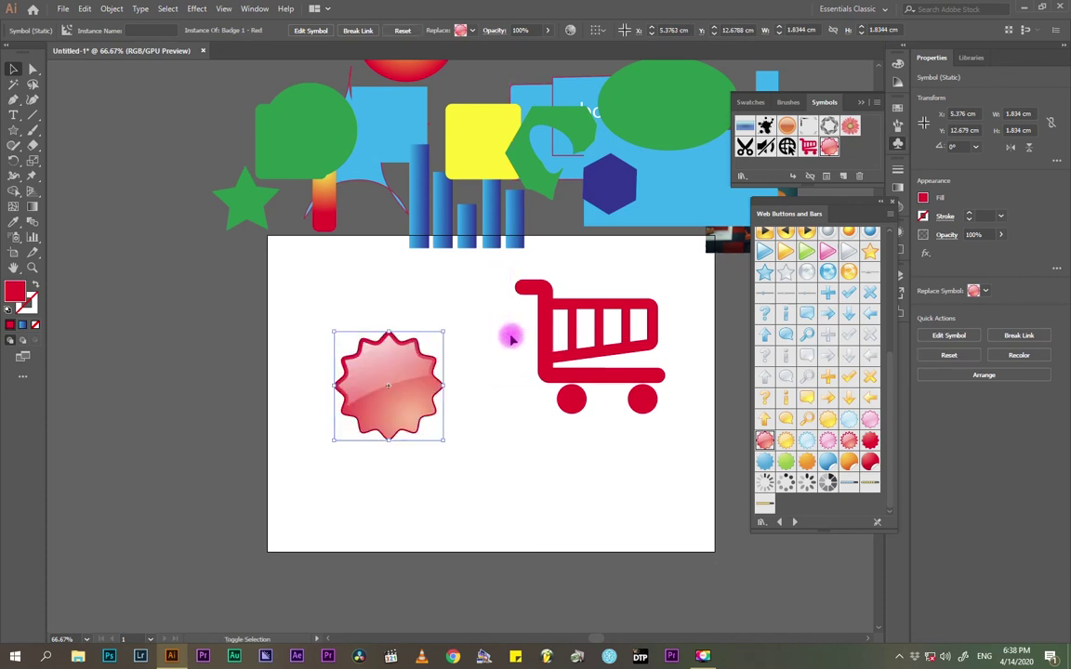
click(478, 442)
drag(786, 482, 573, 371)
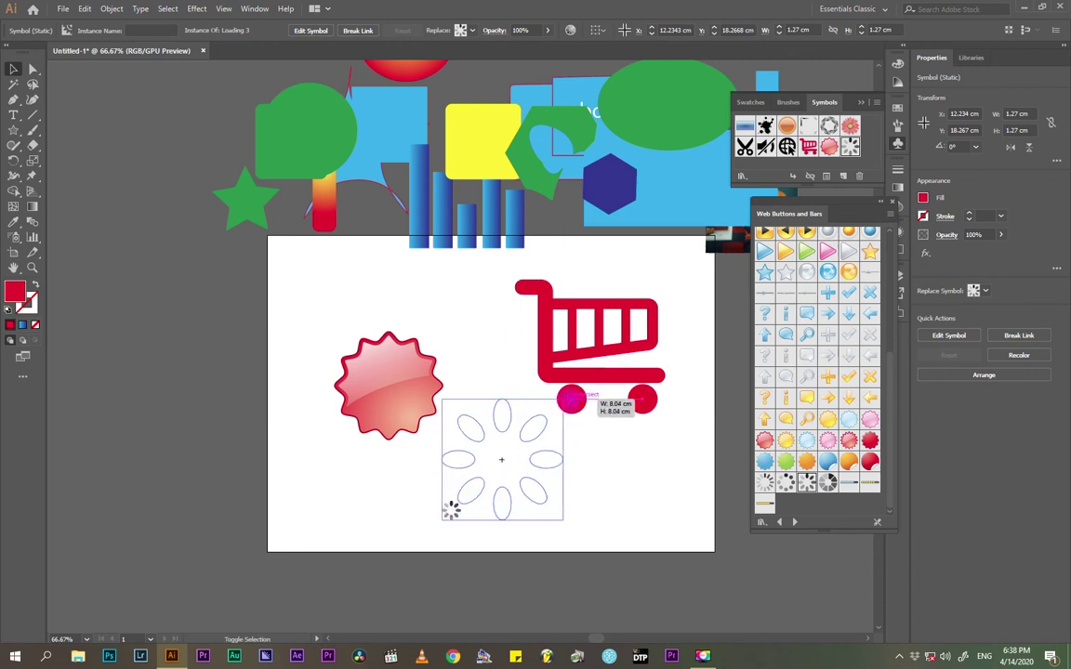
click(599, 494)
- Place a Loading 1 spinner and delete the small Loading 3 spinner
drag(763, 483, 493, 269)
scroll(557, 250, down, 5)
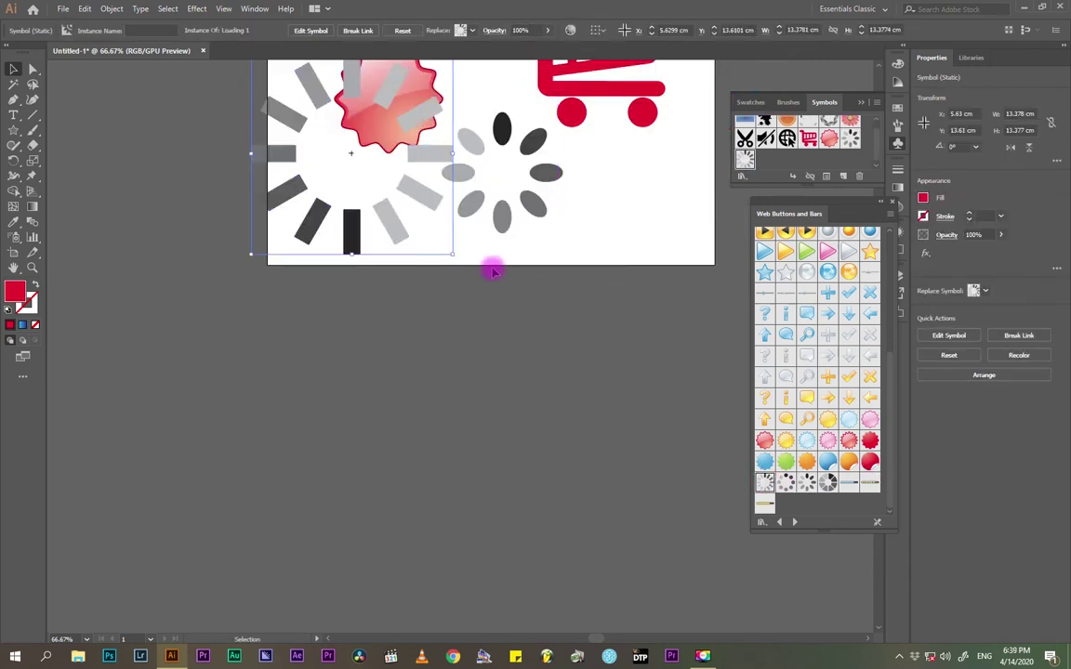
scroll(428, 472, up, 6)
click(471, 441)
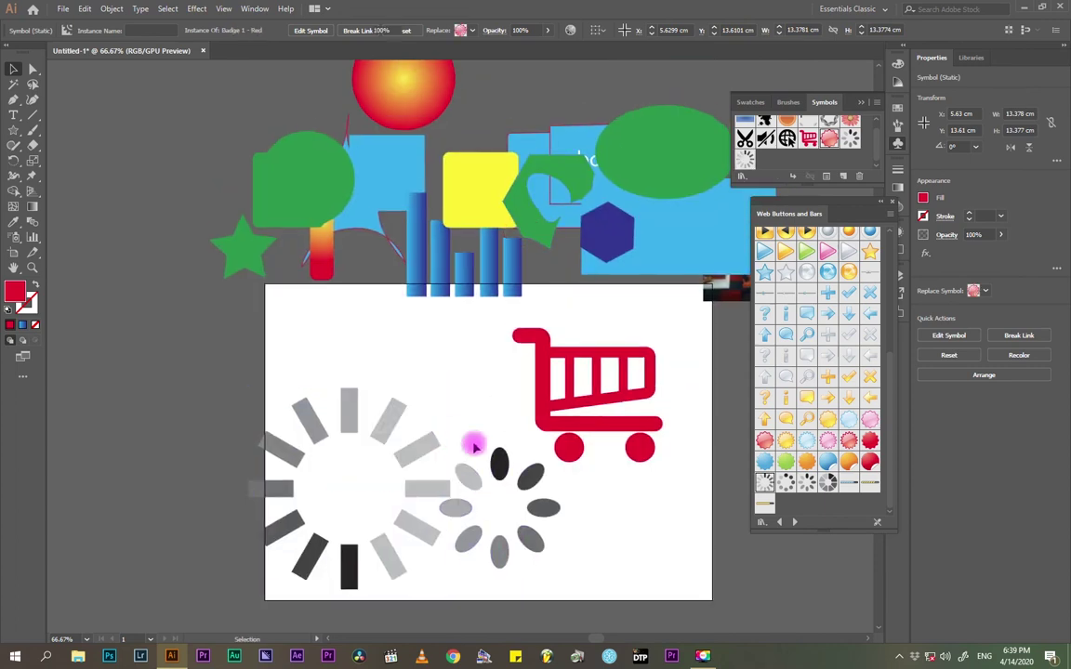
click(499, 469)
key(Delete)
- Move the red cart to the top-right edge, delete the big spinner, and add the yellow speech bubble
click(587, 378)
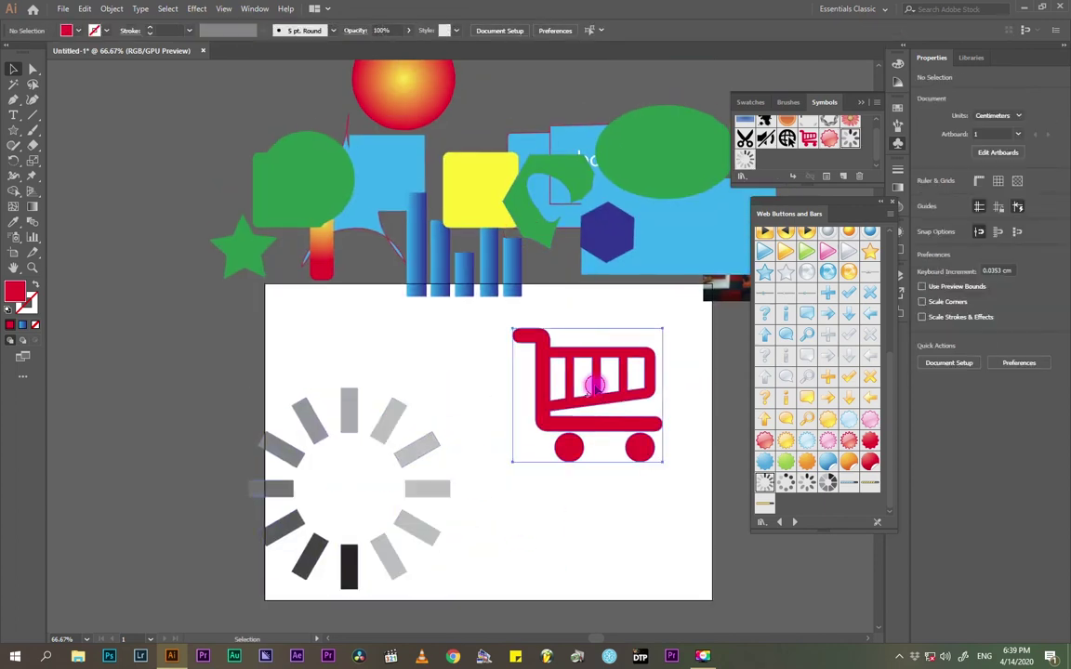
drag(569, 411, 625, 353)
drag(378, 437, 478, 402)
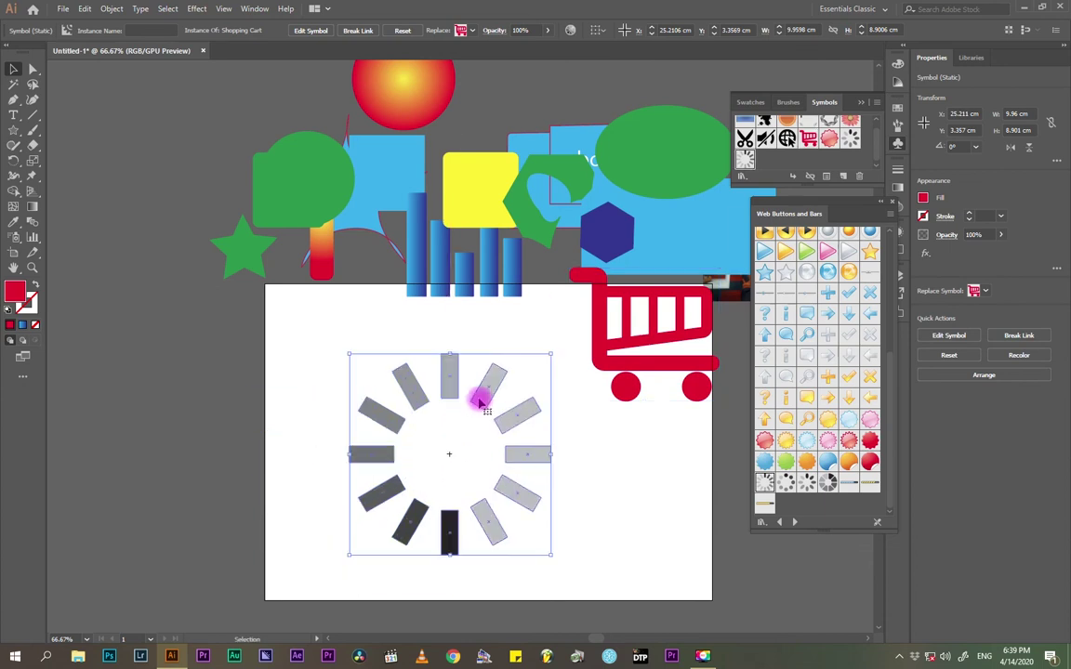
key(Delete)
drag(786, 419, 416, 409)
- Place the Search magnifier and an enlarged Help question-mark symbol on the artboard
click(655, 459)
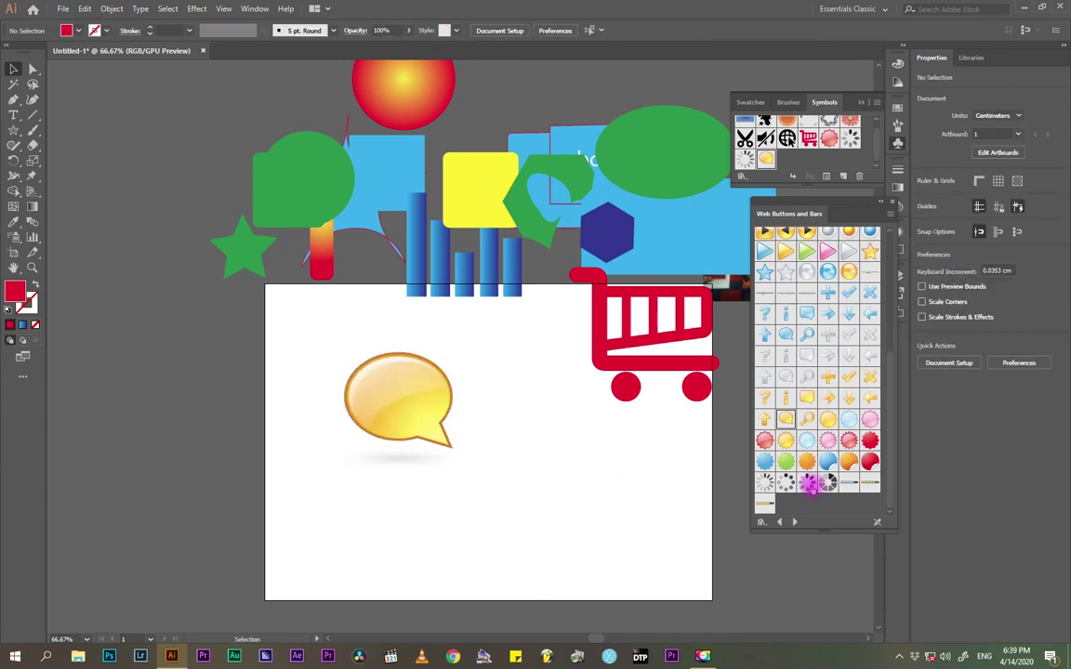
drag(806, 420, 502, 409)
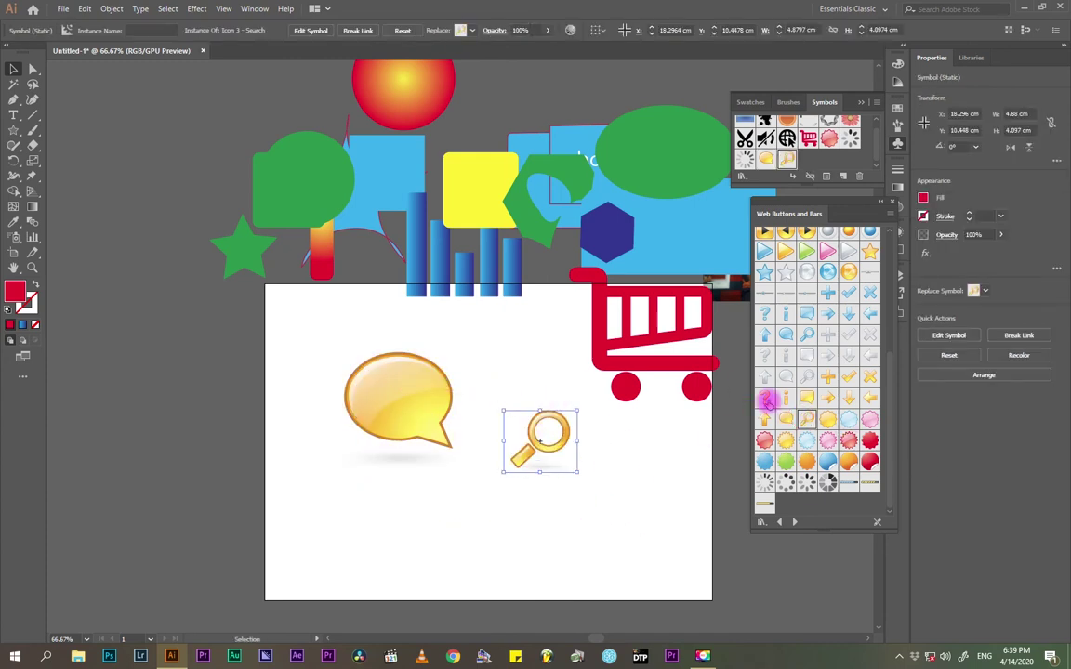
drag(766, 400, 442, 458)
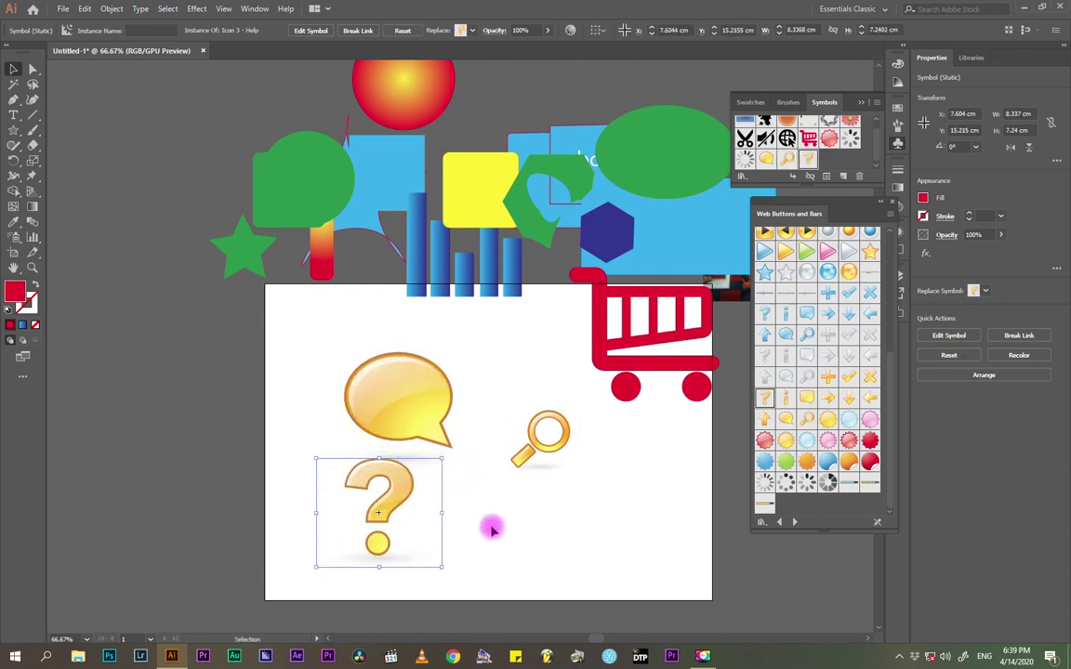
- Line up the question mark, magnifier and speech bubble along the artboard's top edge
drag(382, 489, 266, 342)
click(569, 531)
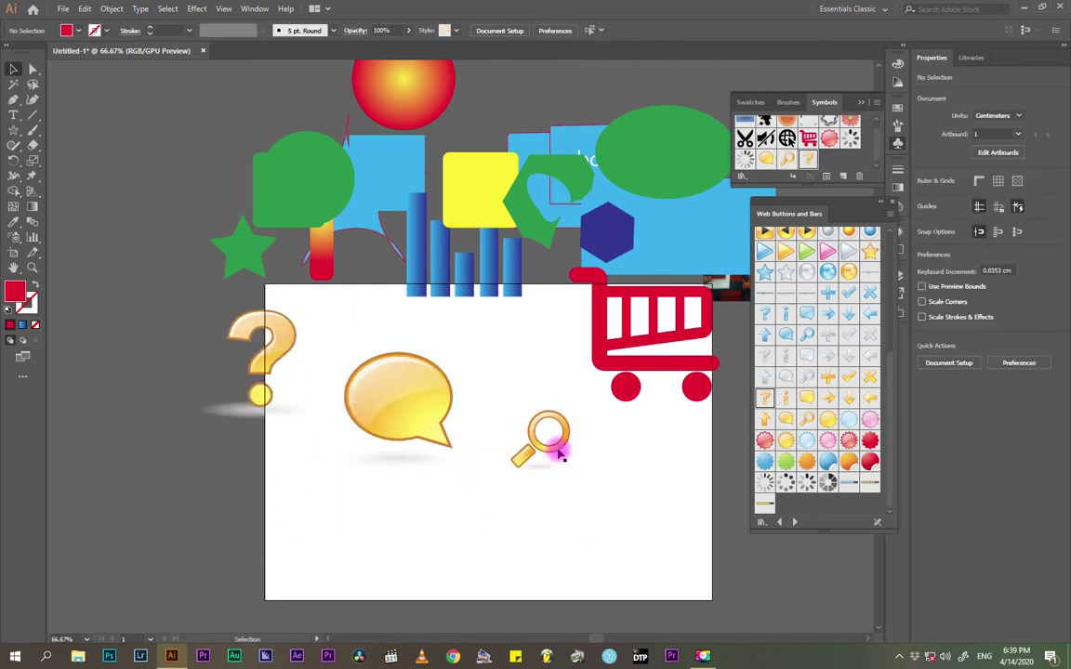
drag(574, 437, 552, 346)
drag(431, 413, 450, 377)
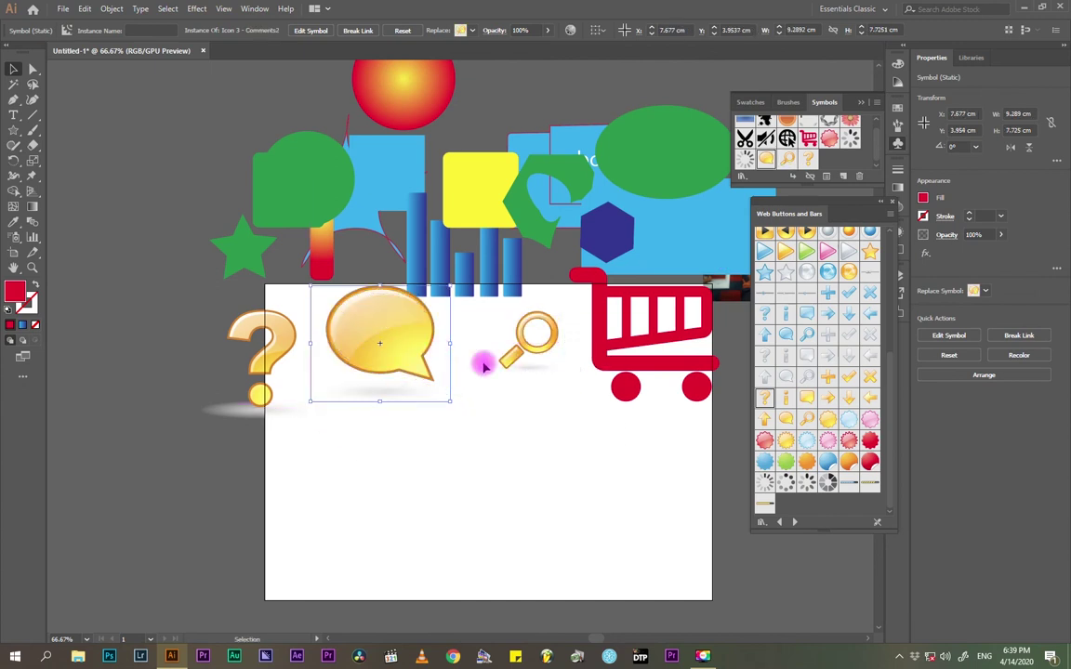
drag(388, 291, 344, 333)
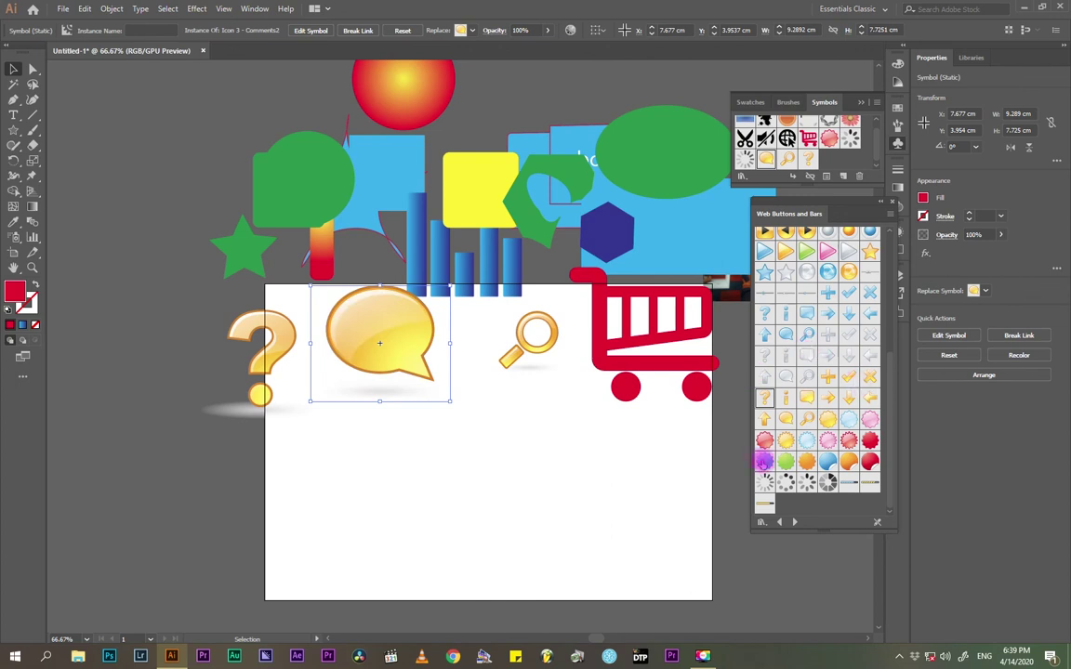
- Try a palm tree and a car from the Tiki library, deleting both
click(783, 522)
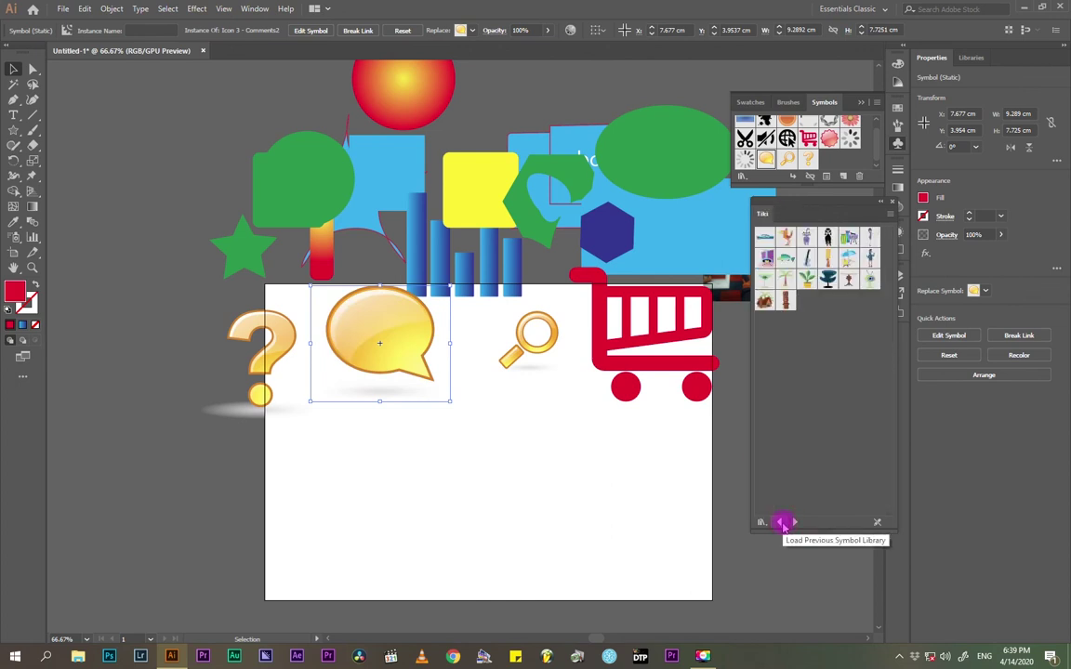
drag(793, 303, 507, 447)
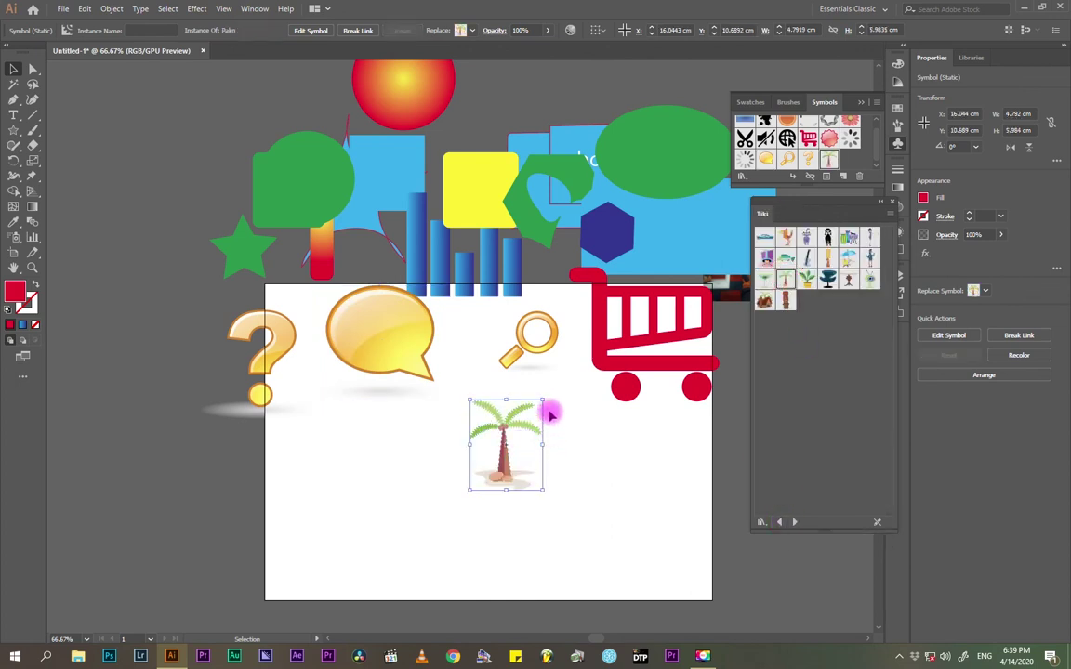
key(Delete)
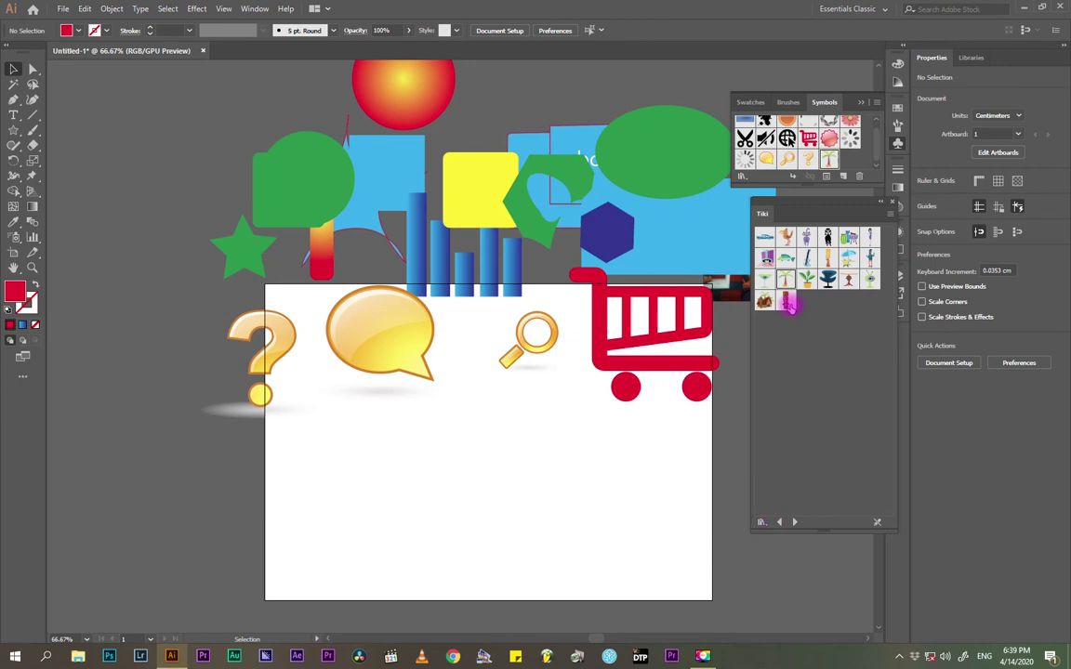
drag(764, 237, 552, 392)
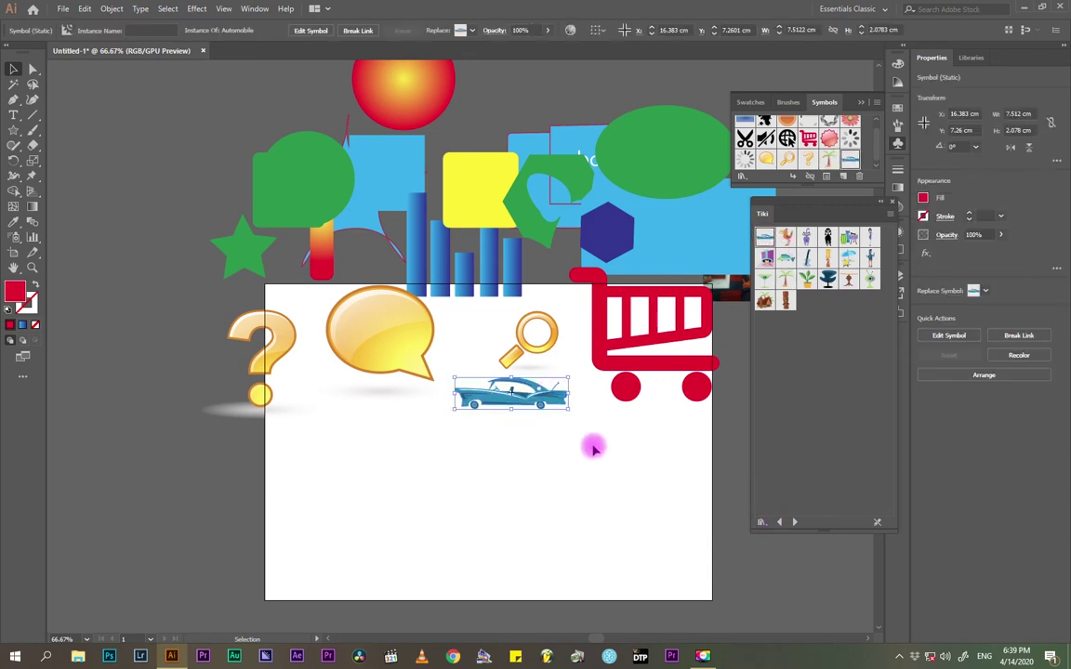
key(Delete)
- Step back through Sushi, Retro, Regal Vector Pack, Nature and Mobile to the Maps library
click(781, 523)
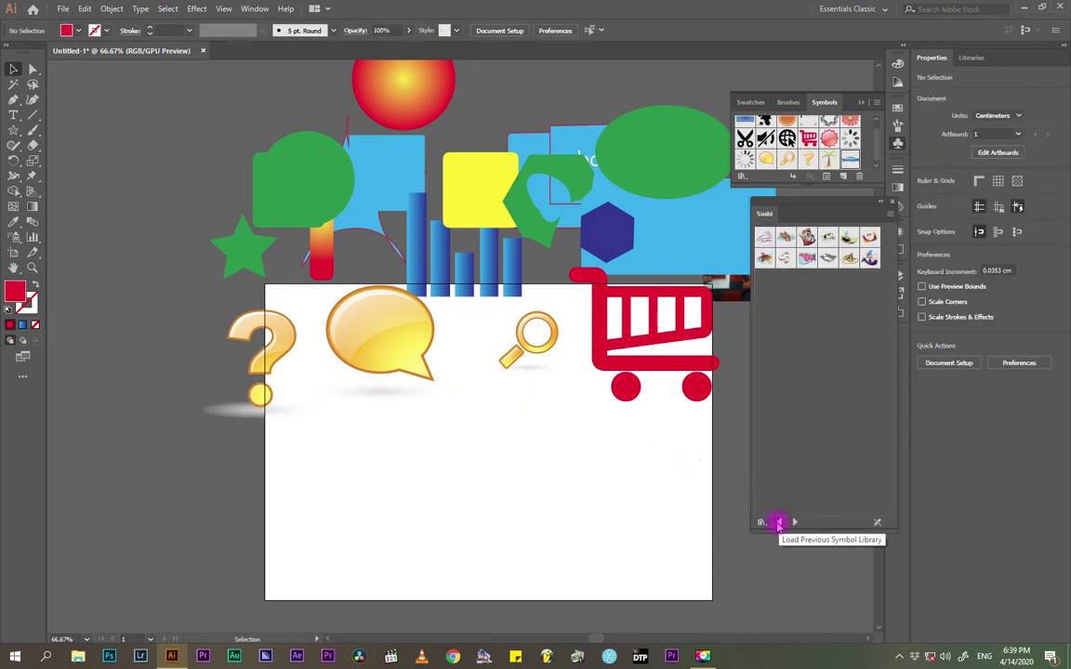
click(779, 524)
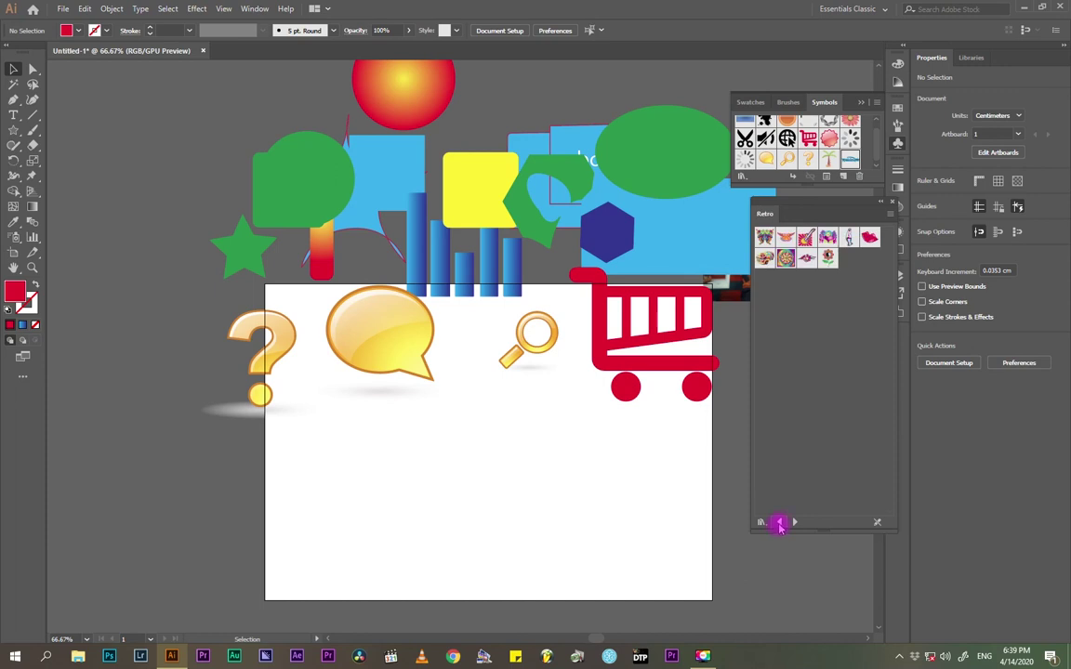
click(780, 524)
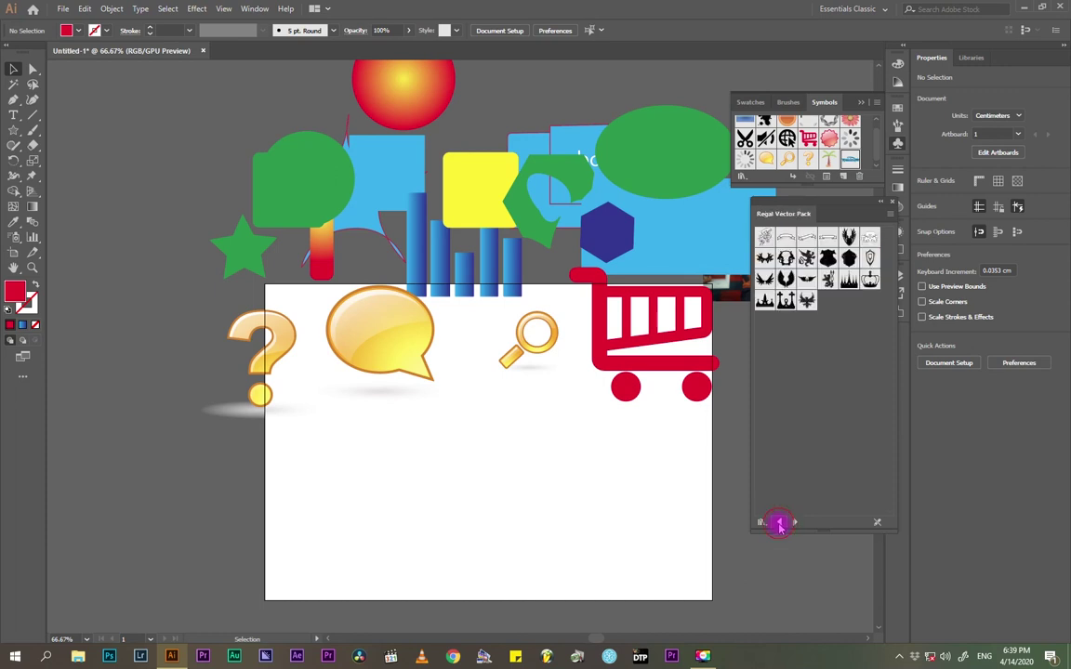
click(780, 523)
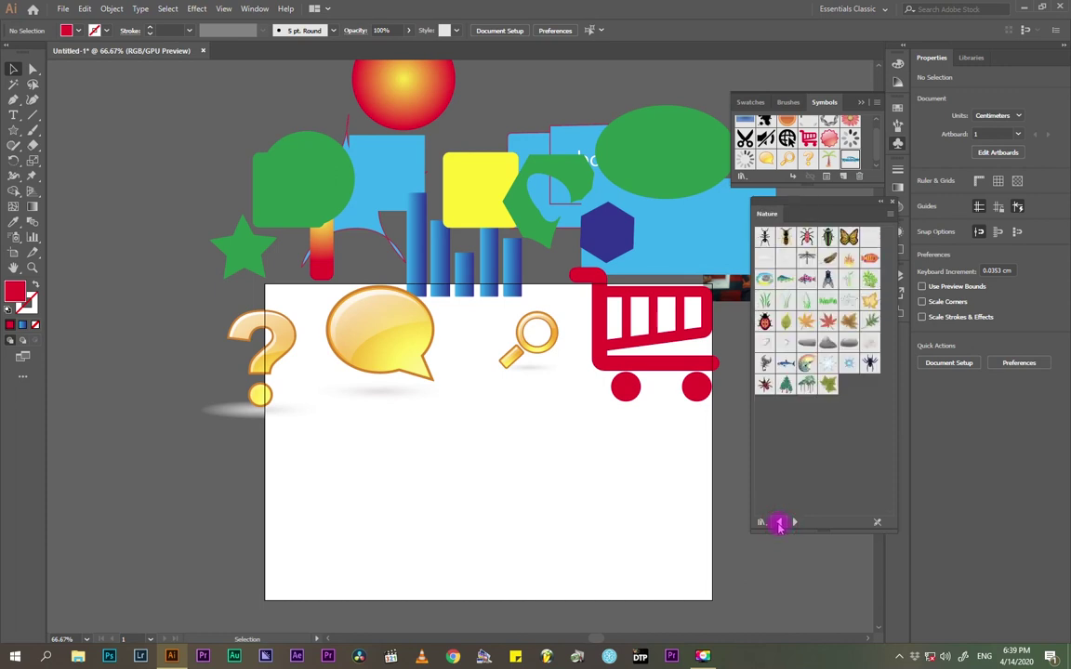
click(778, 523)
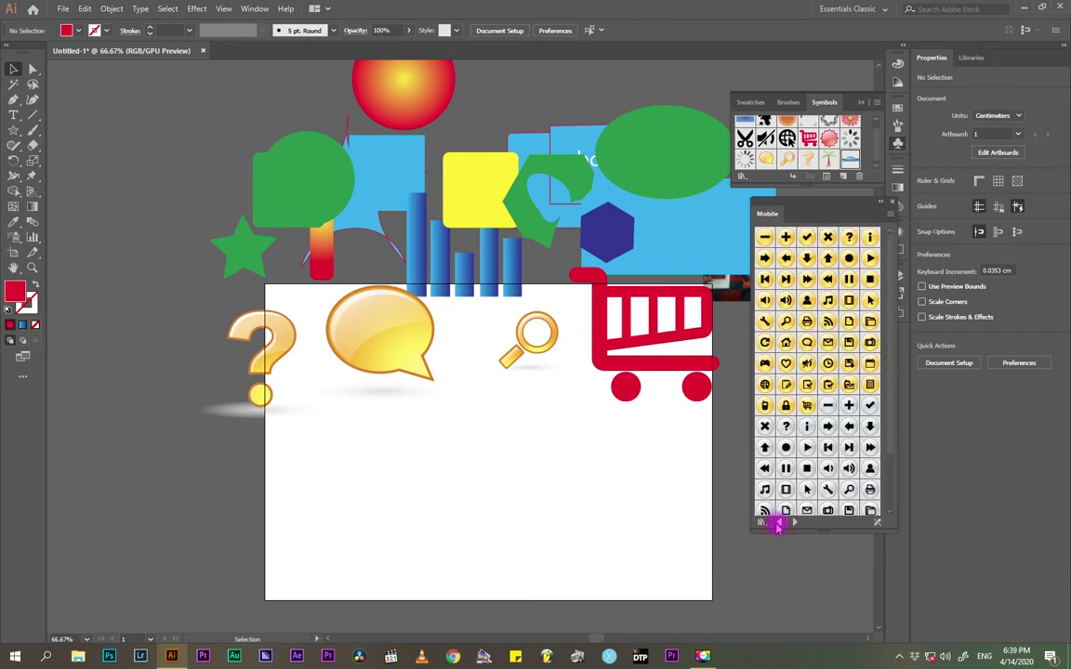
click(779, 523)
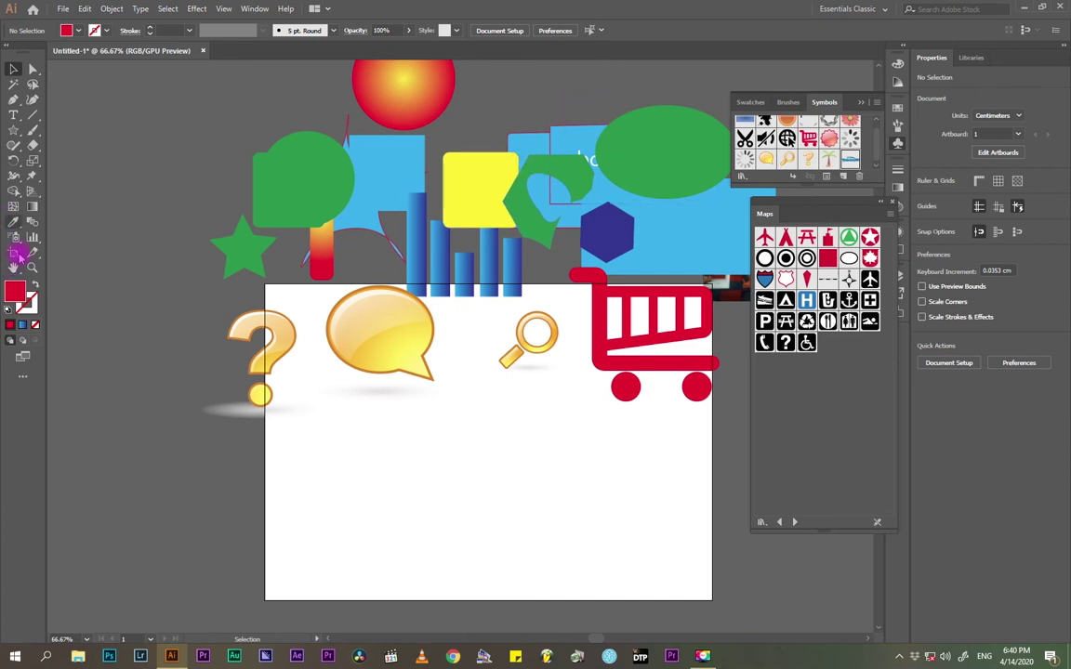
click(14, 269)
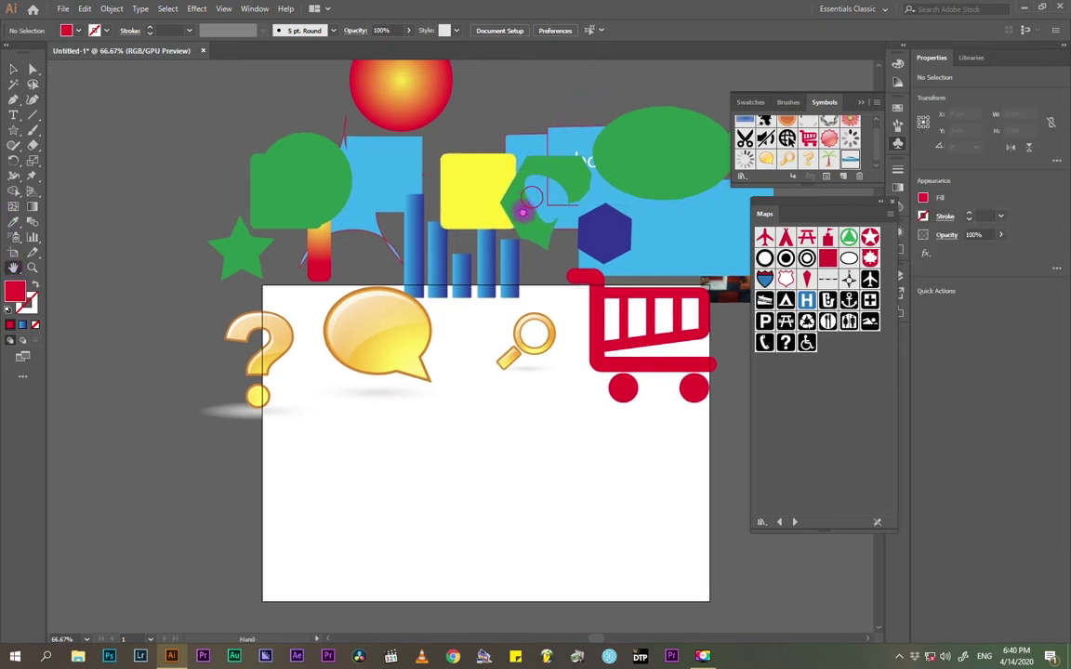
drag(521, 212, 399, 293)
drag(321, 412, 439, 215)
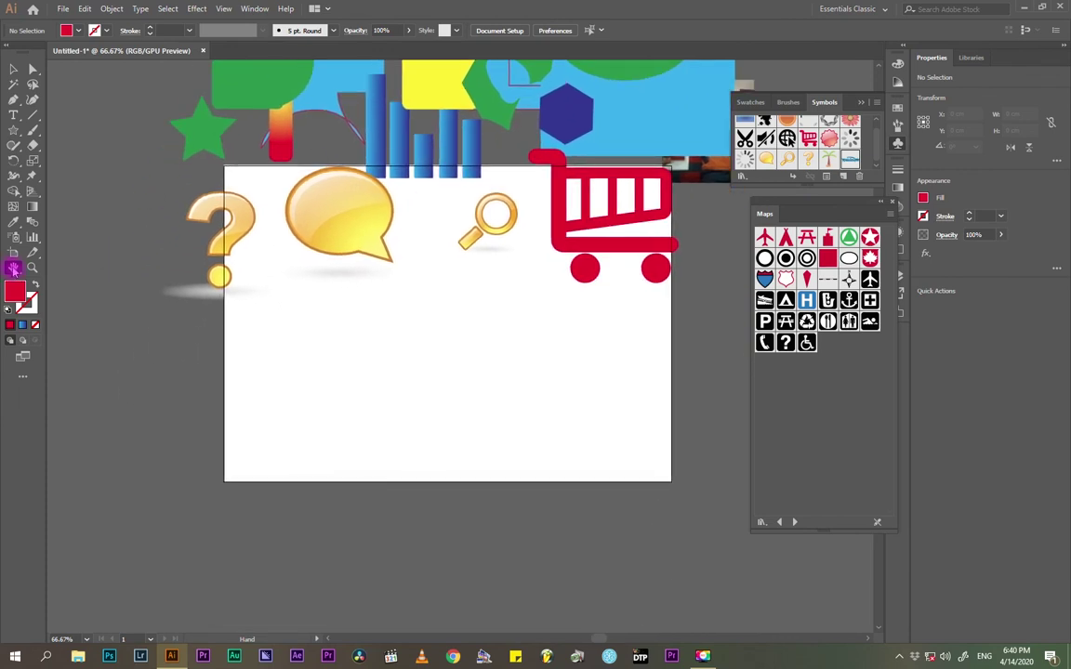
click(13, 69)
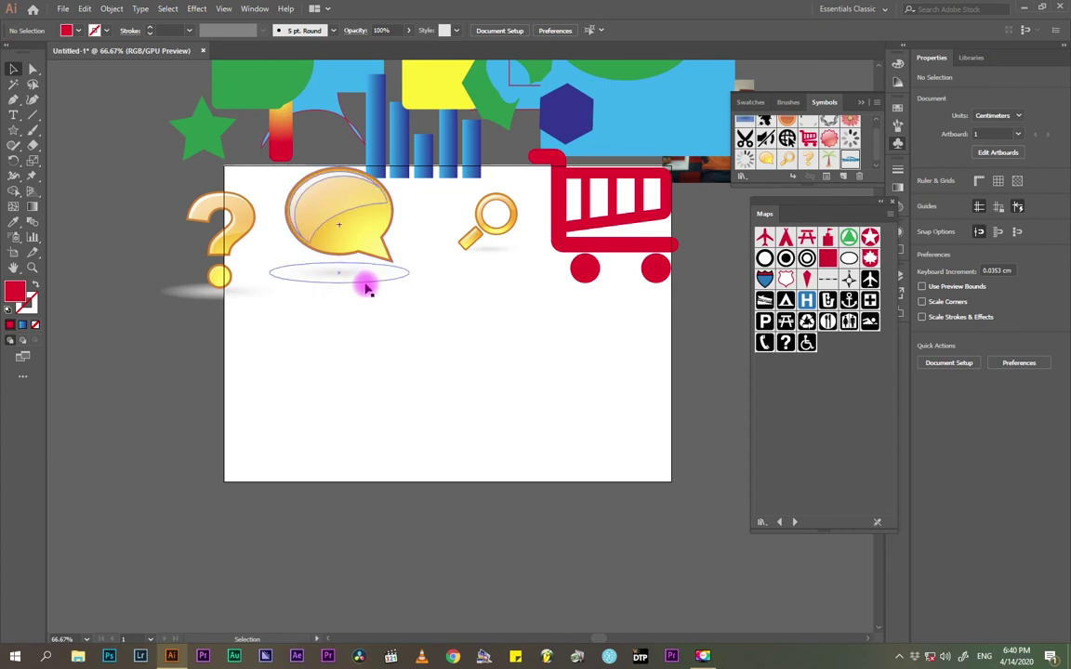
key(space)
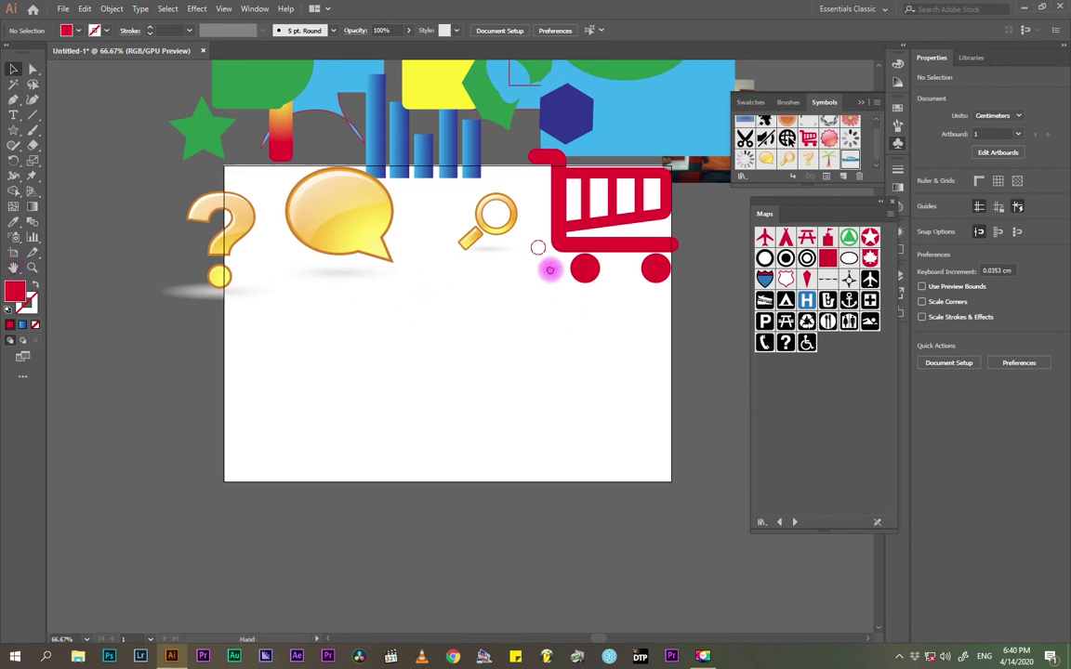
drag(428, 271, 523, 389)
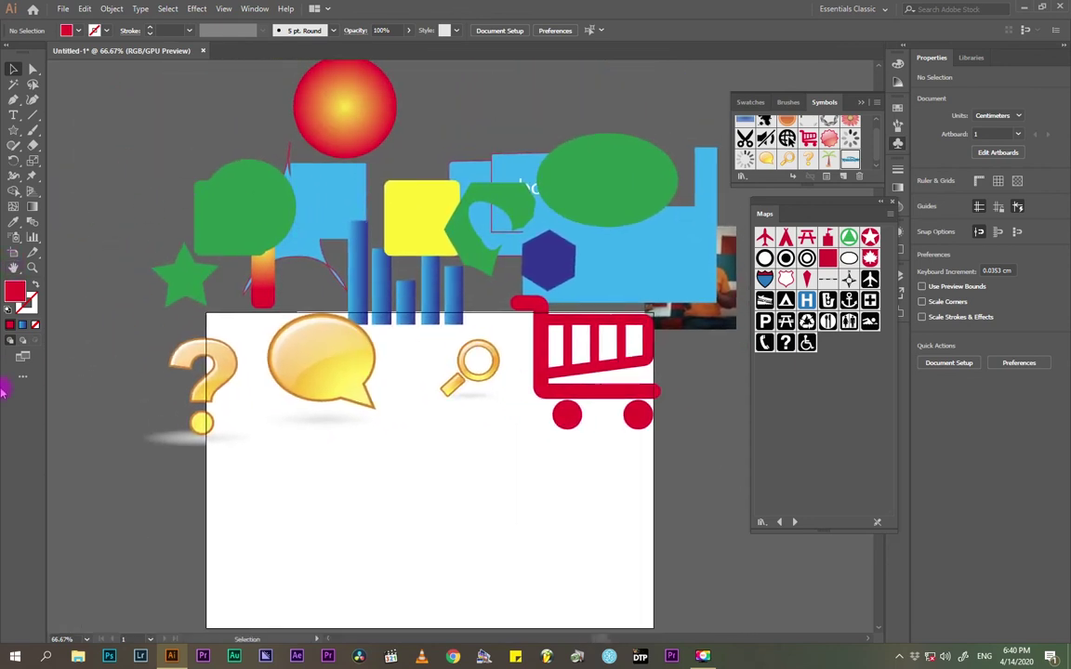
scroll(446, 488, down, 2)
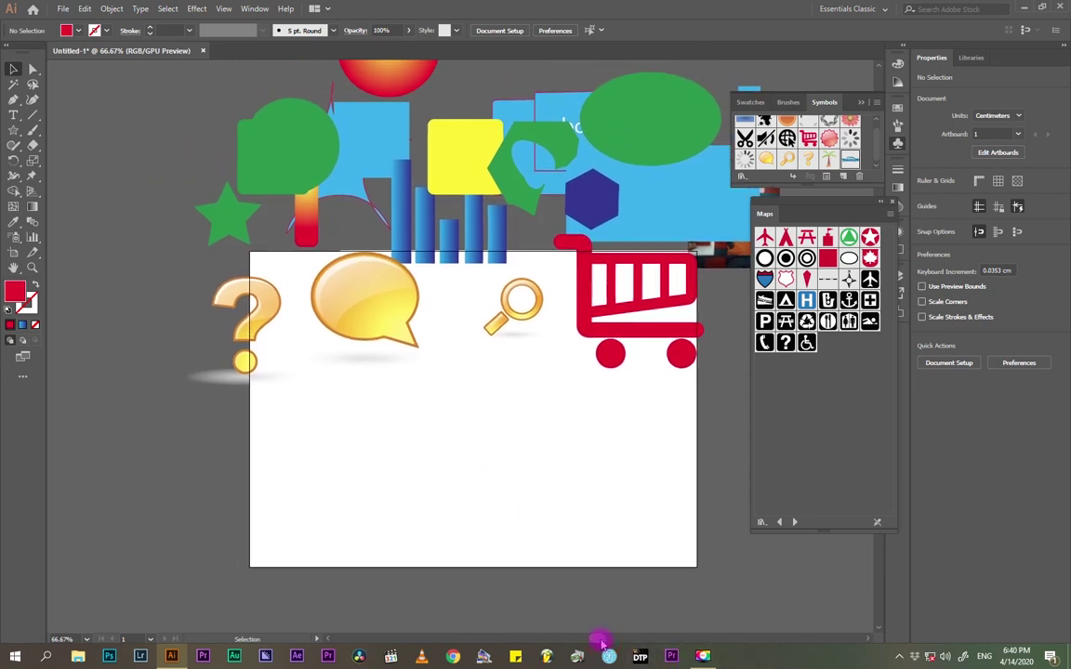
scroll(505, 499, up, 1)
scroll(505, 499, down, 2)
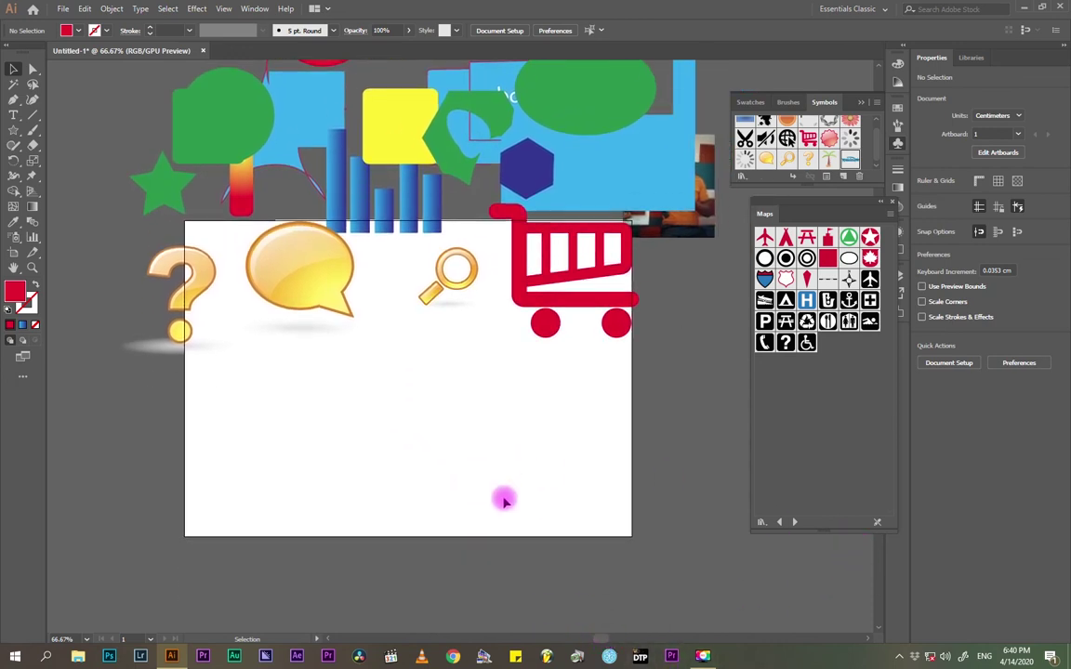
scroll(419, 404, up, 1)
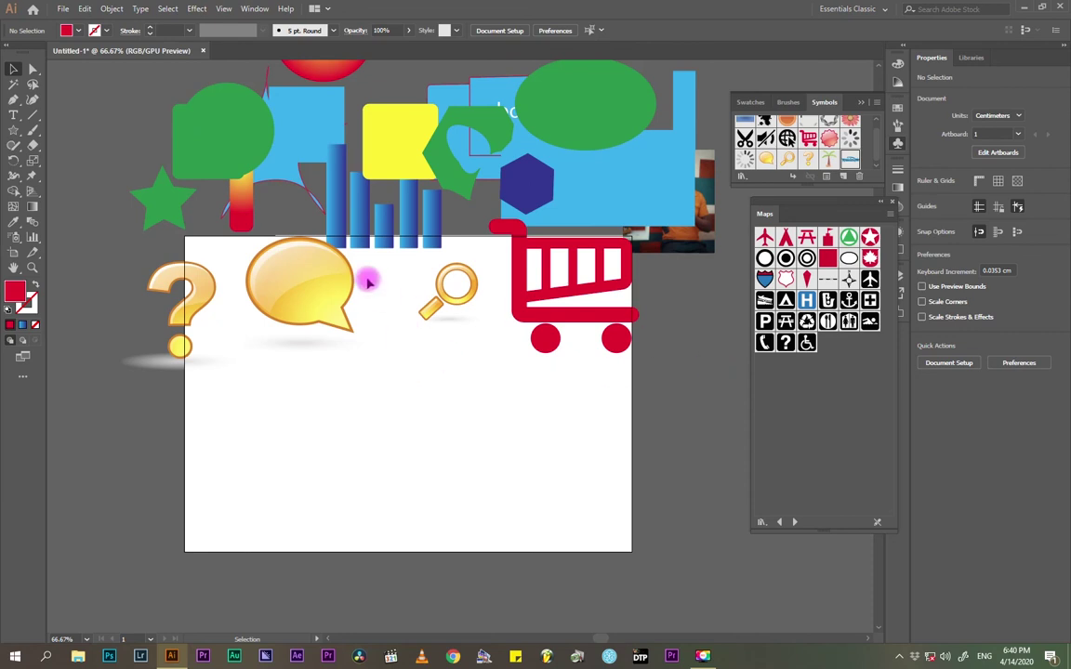
drag(418, 342, 534, 375)
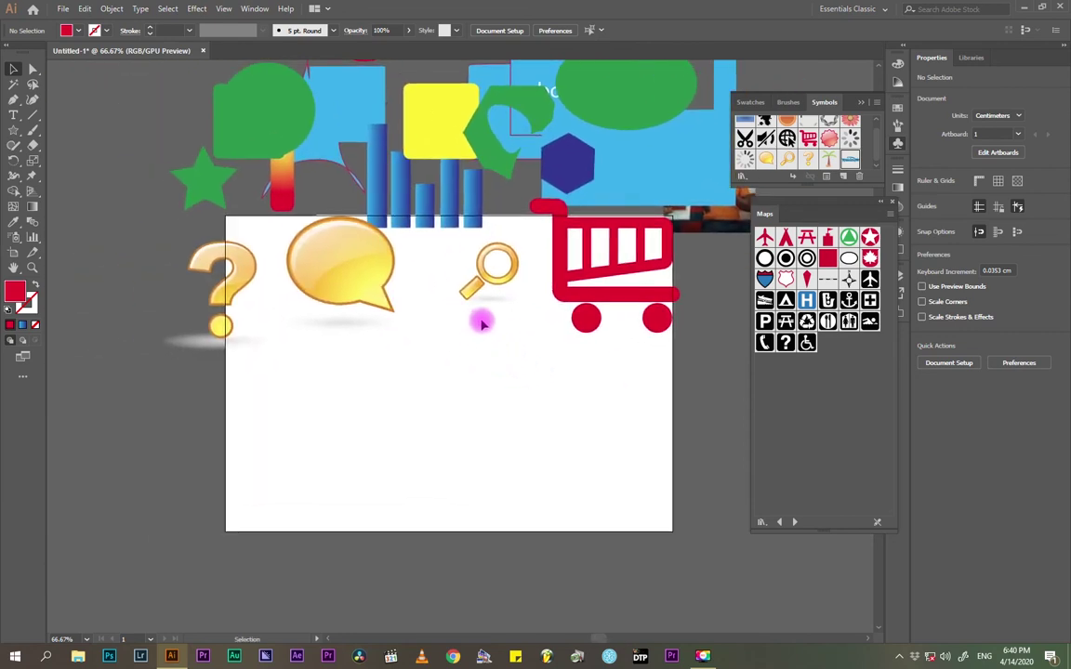
scroll(482, 318, up, 2)
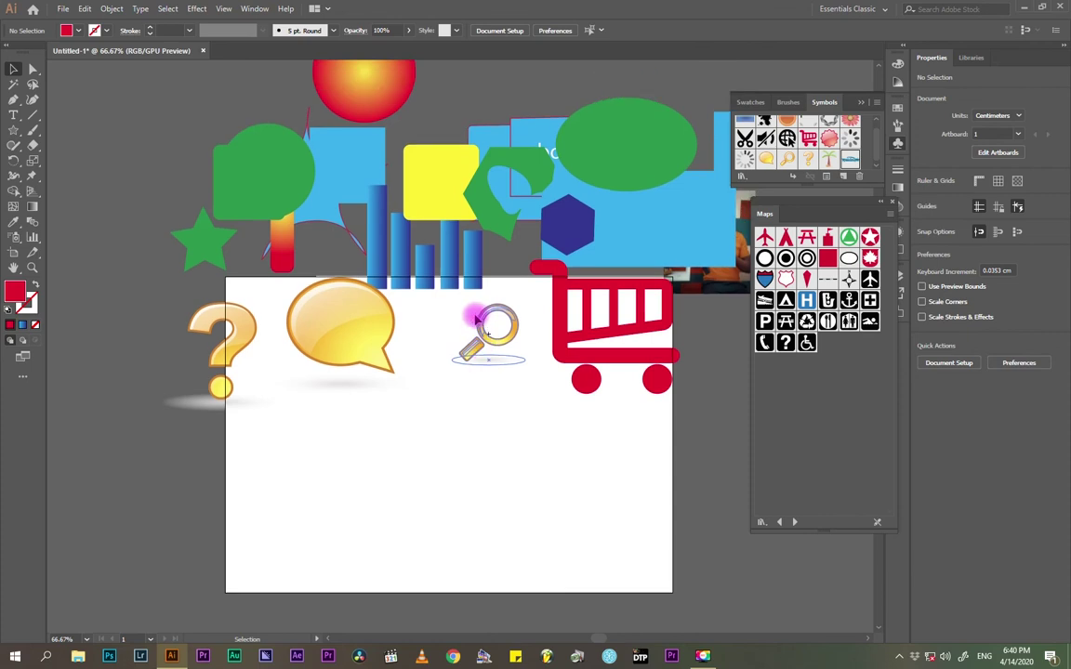
click(31, 268)
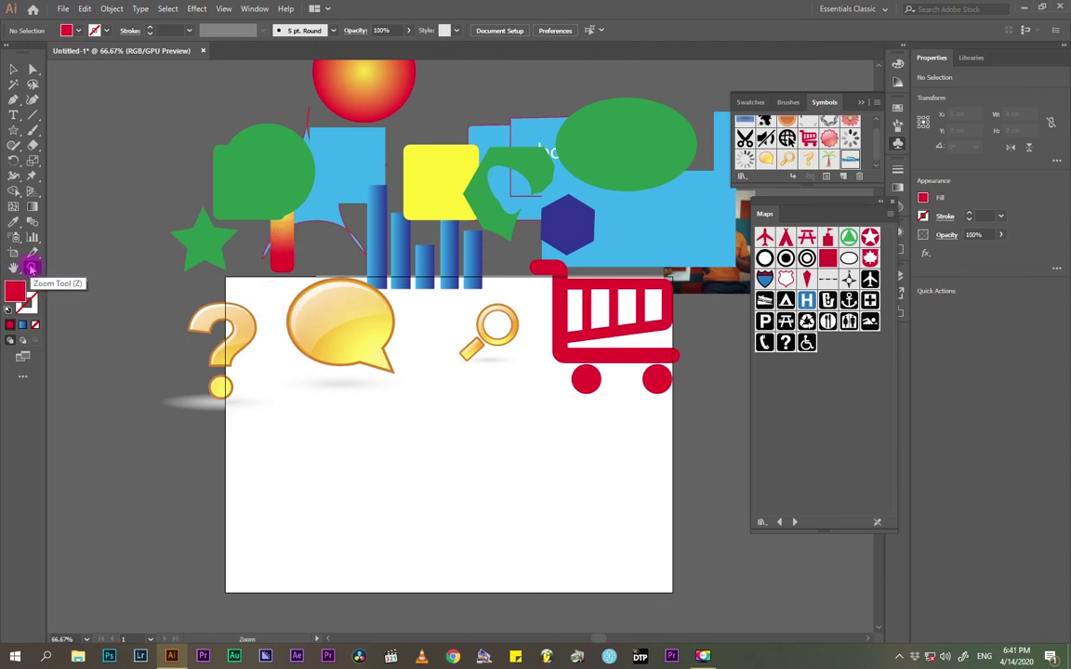
click(415, 336)
click(411, 337)
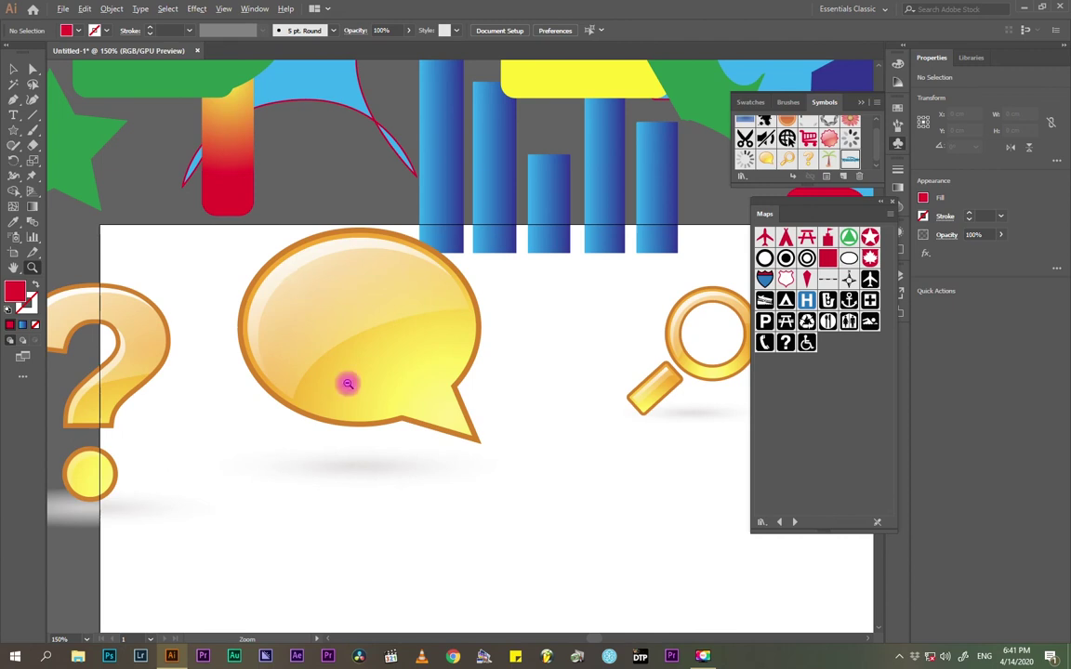
alt+click(428, 436)
alt+click(428, 437)
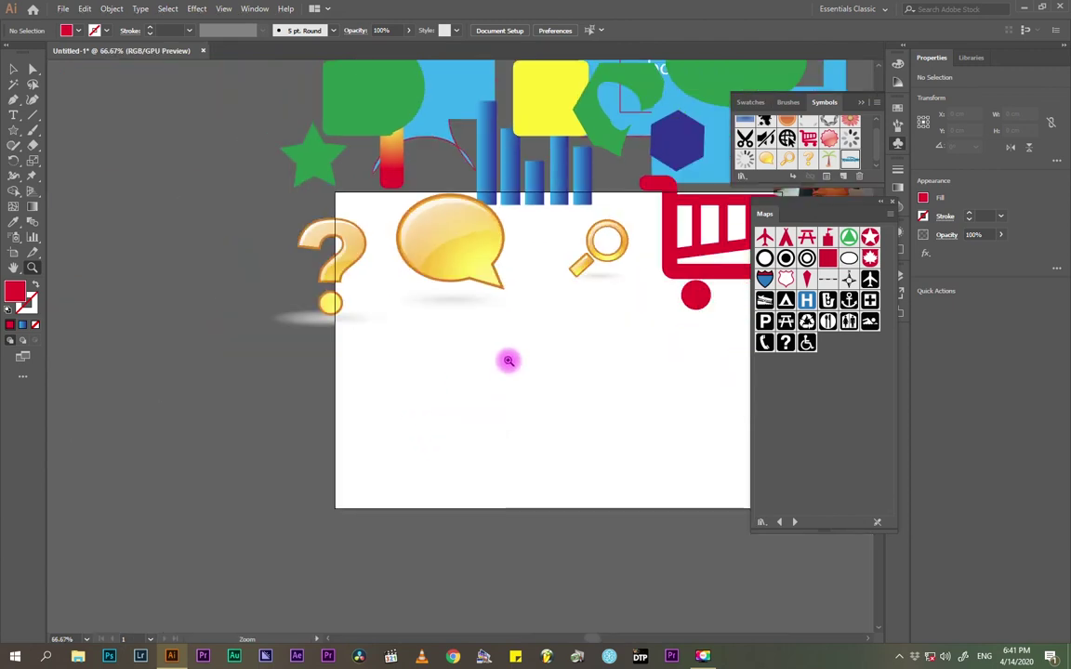
click(509, 352)
click(472, 331)
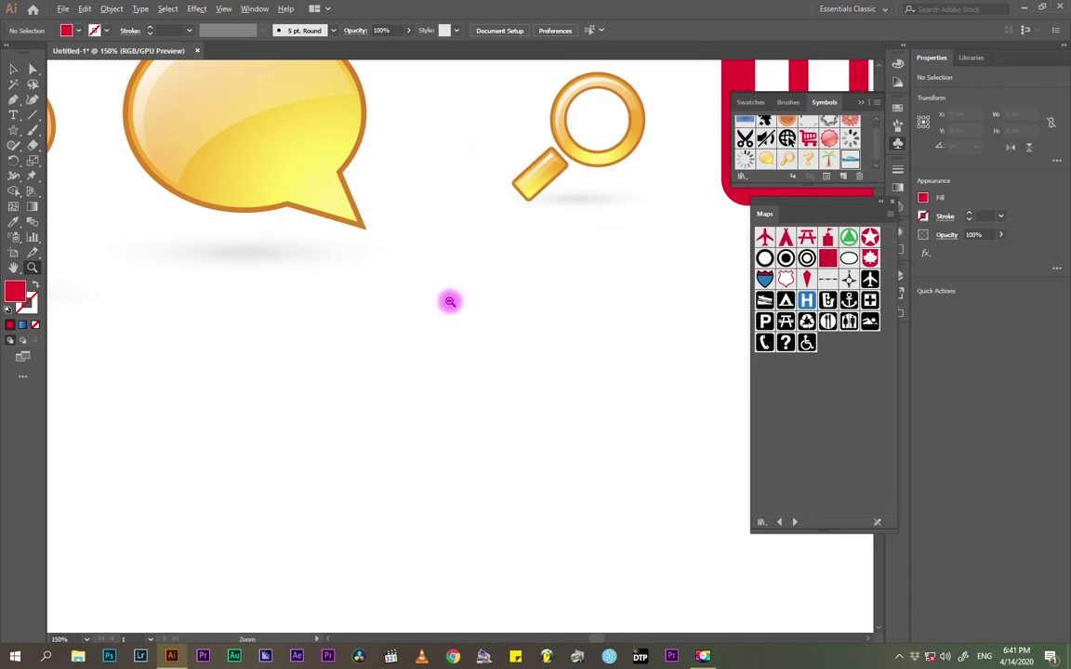
alt+click(449, 298)
alt+click(449, 298)
click(13, 67)
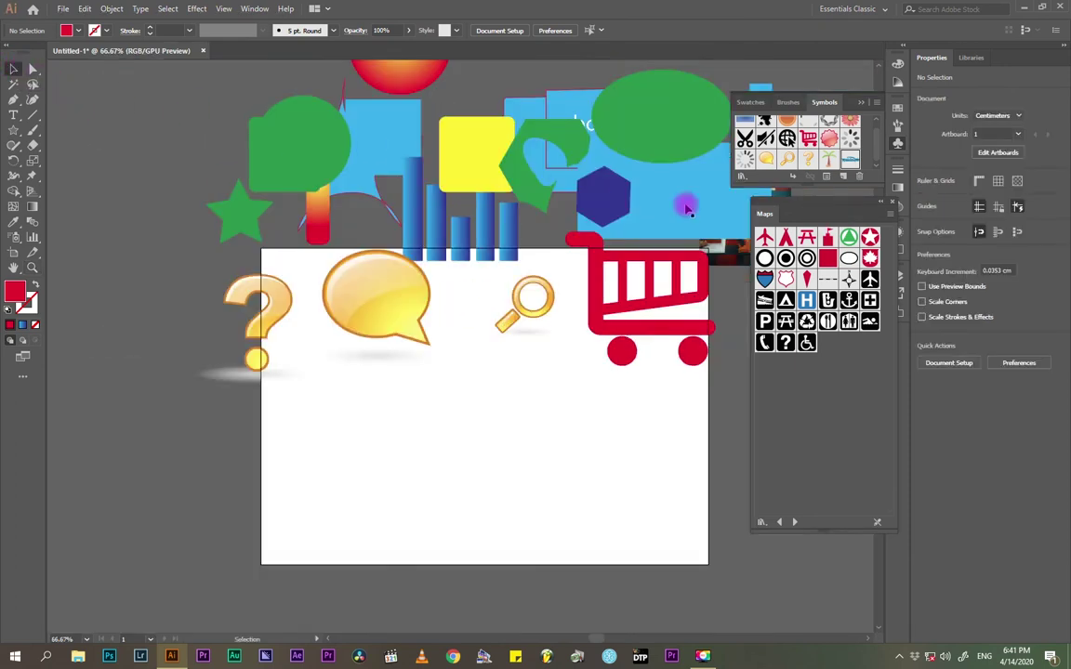
- Drag the 6.32 cm green circle onto the artboard beneath the speech bubble
drag(339, 133, 457, 429)
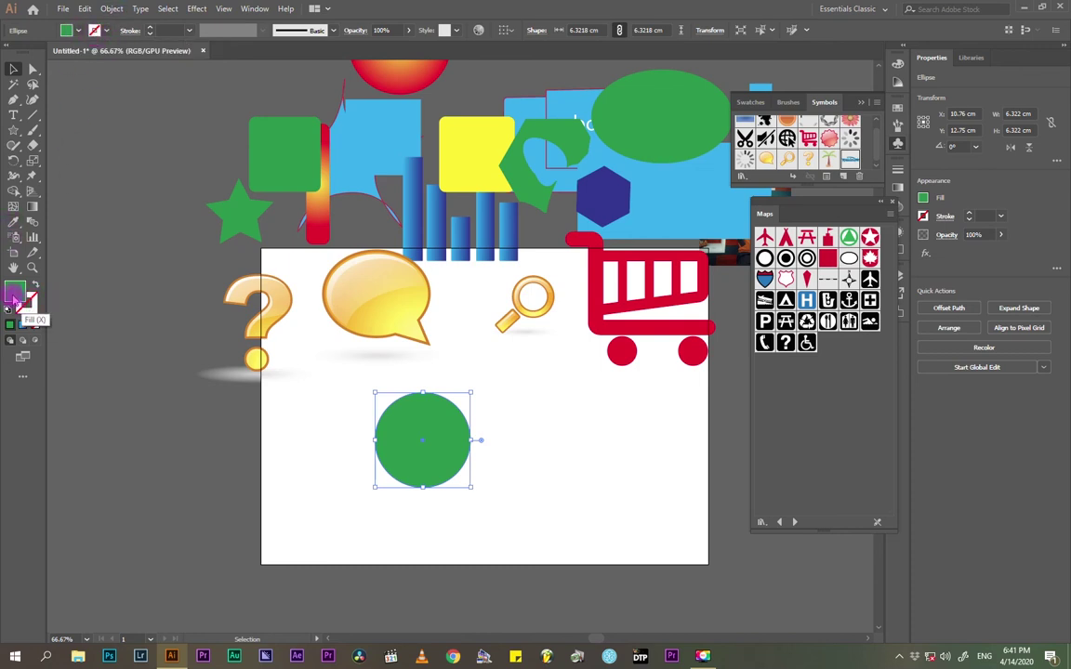
click(15, 69)
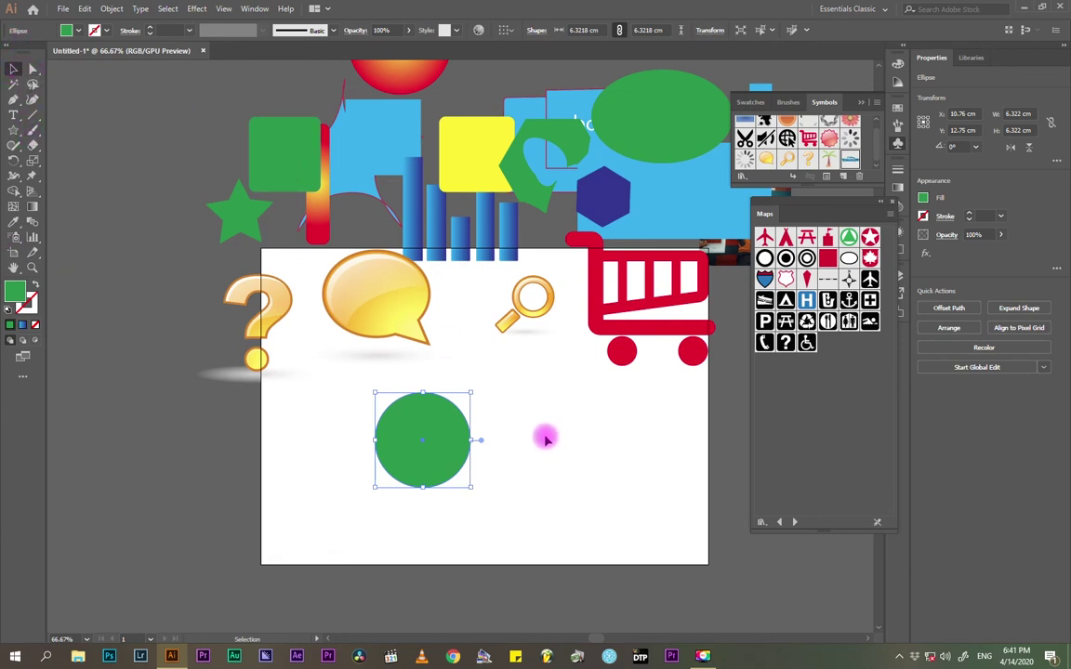